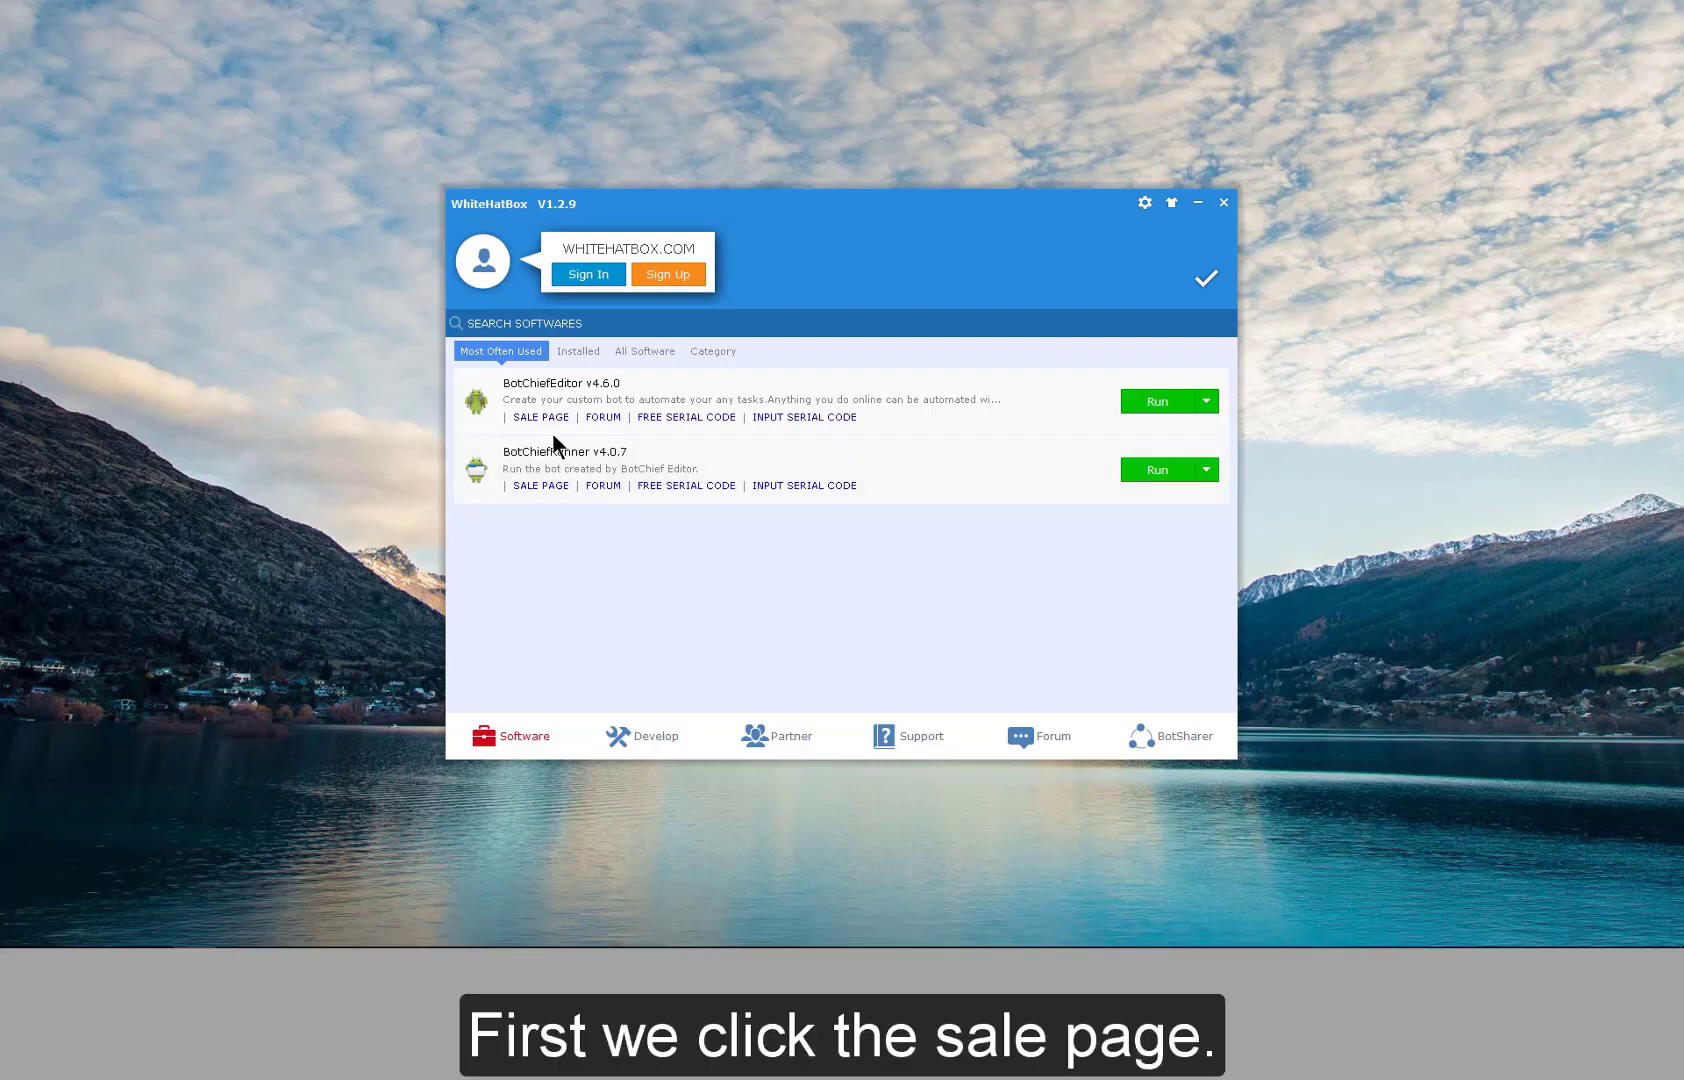
Open BotChiefEditor's sale page, dismiss the discount offer, and review the Functions comparison of the Pro, Elite and Developer versions.
click(546, 418)
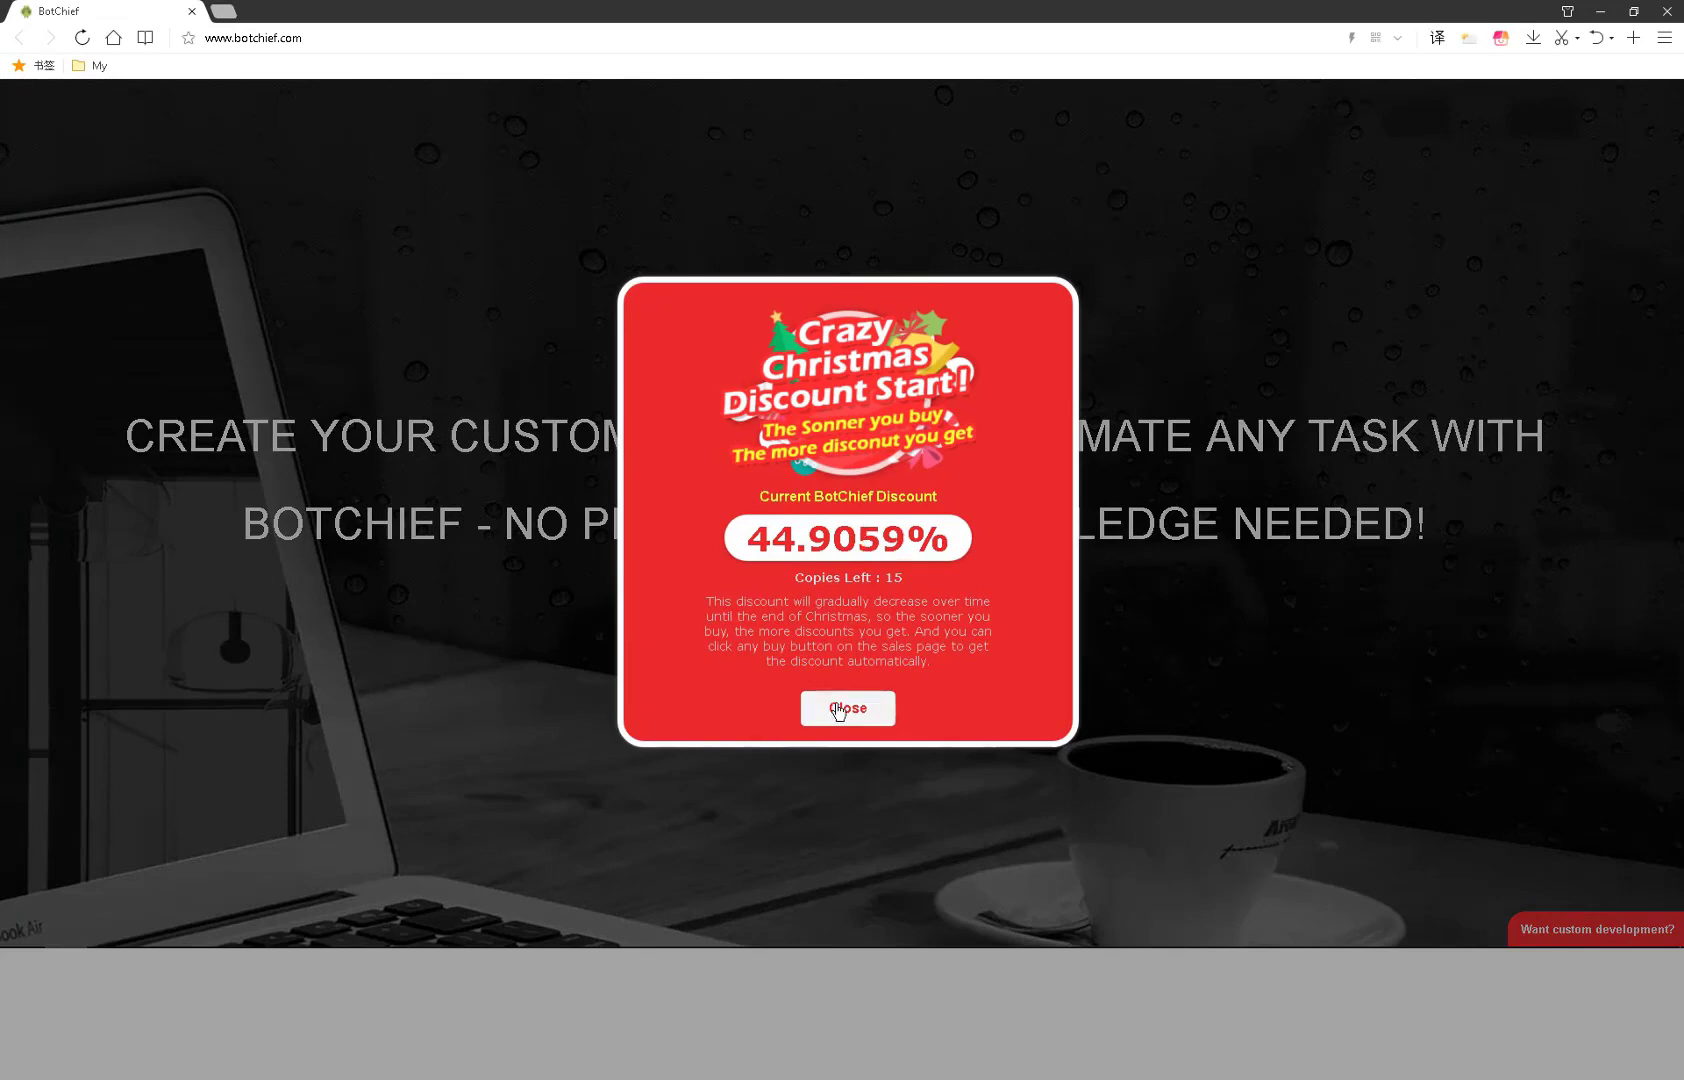
click(838, 707)
drag(1676, 168, 1678, 443)
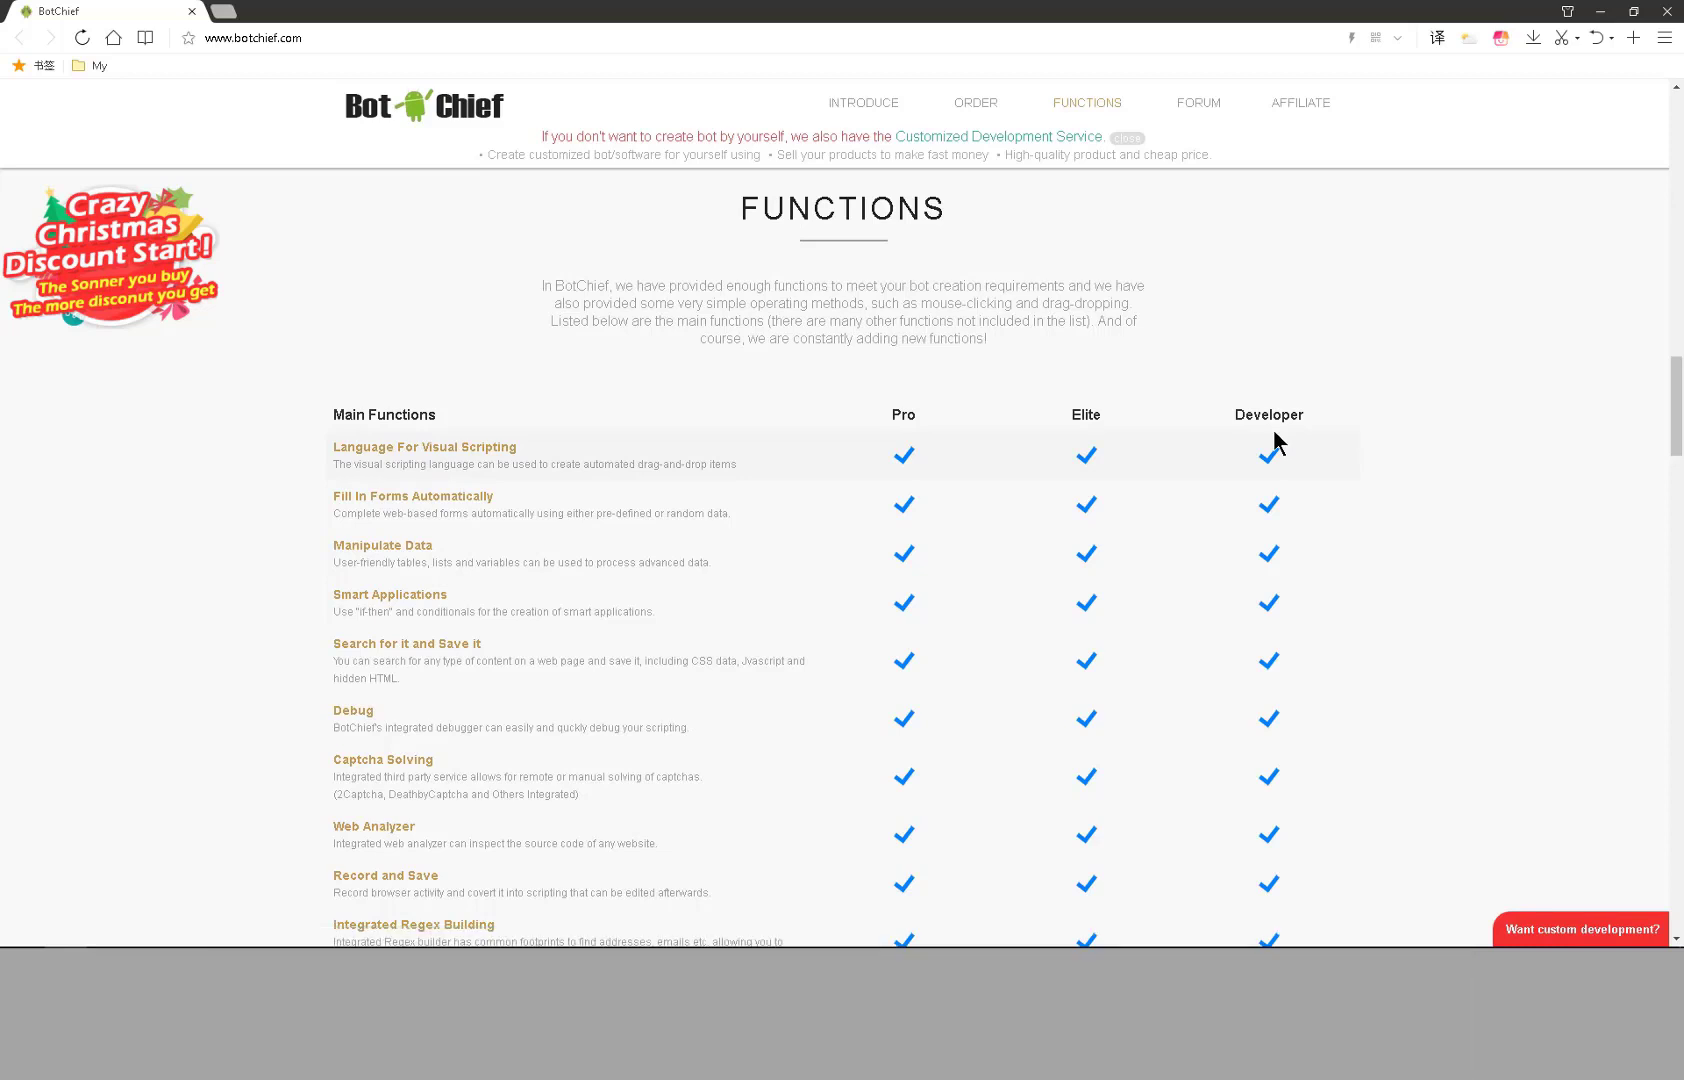
click(1667, 11)
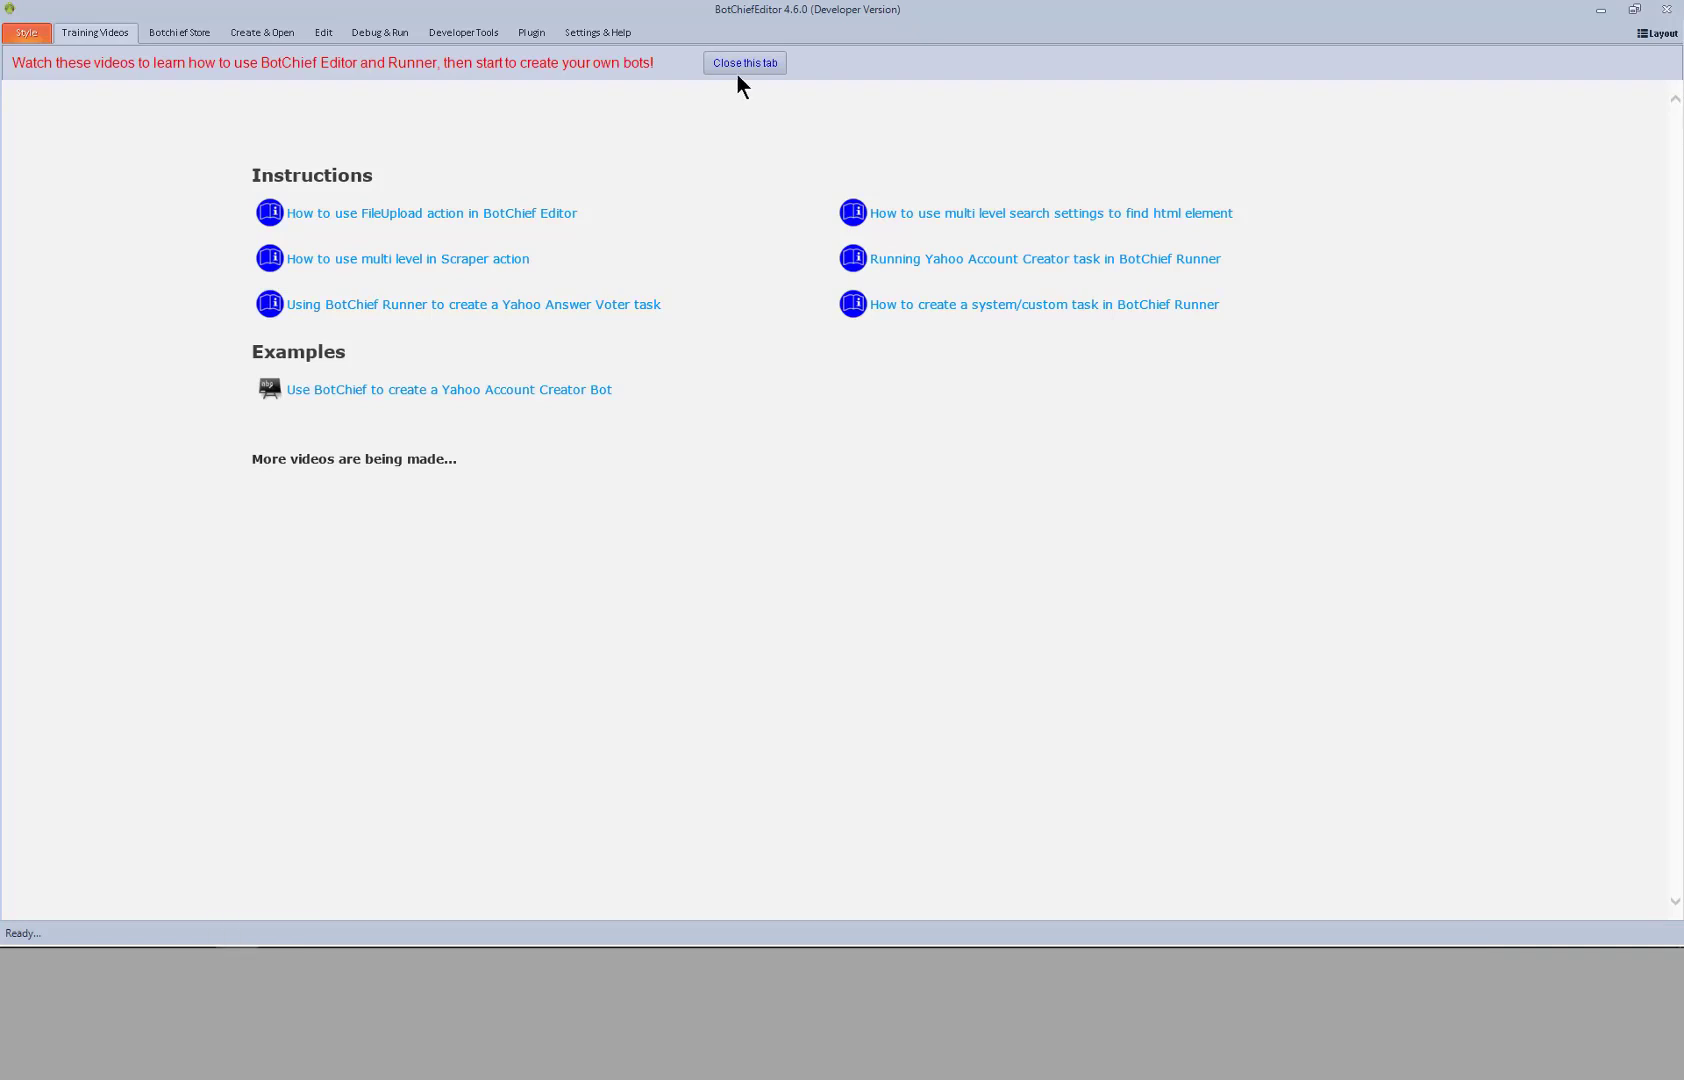
In BotChiefEditor, dismiss the Training Videos page, browse the software listed in the BotChief Store, and dismiss the store page.
click(739, 66)
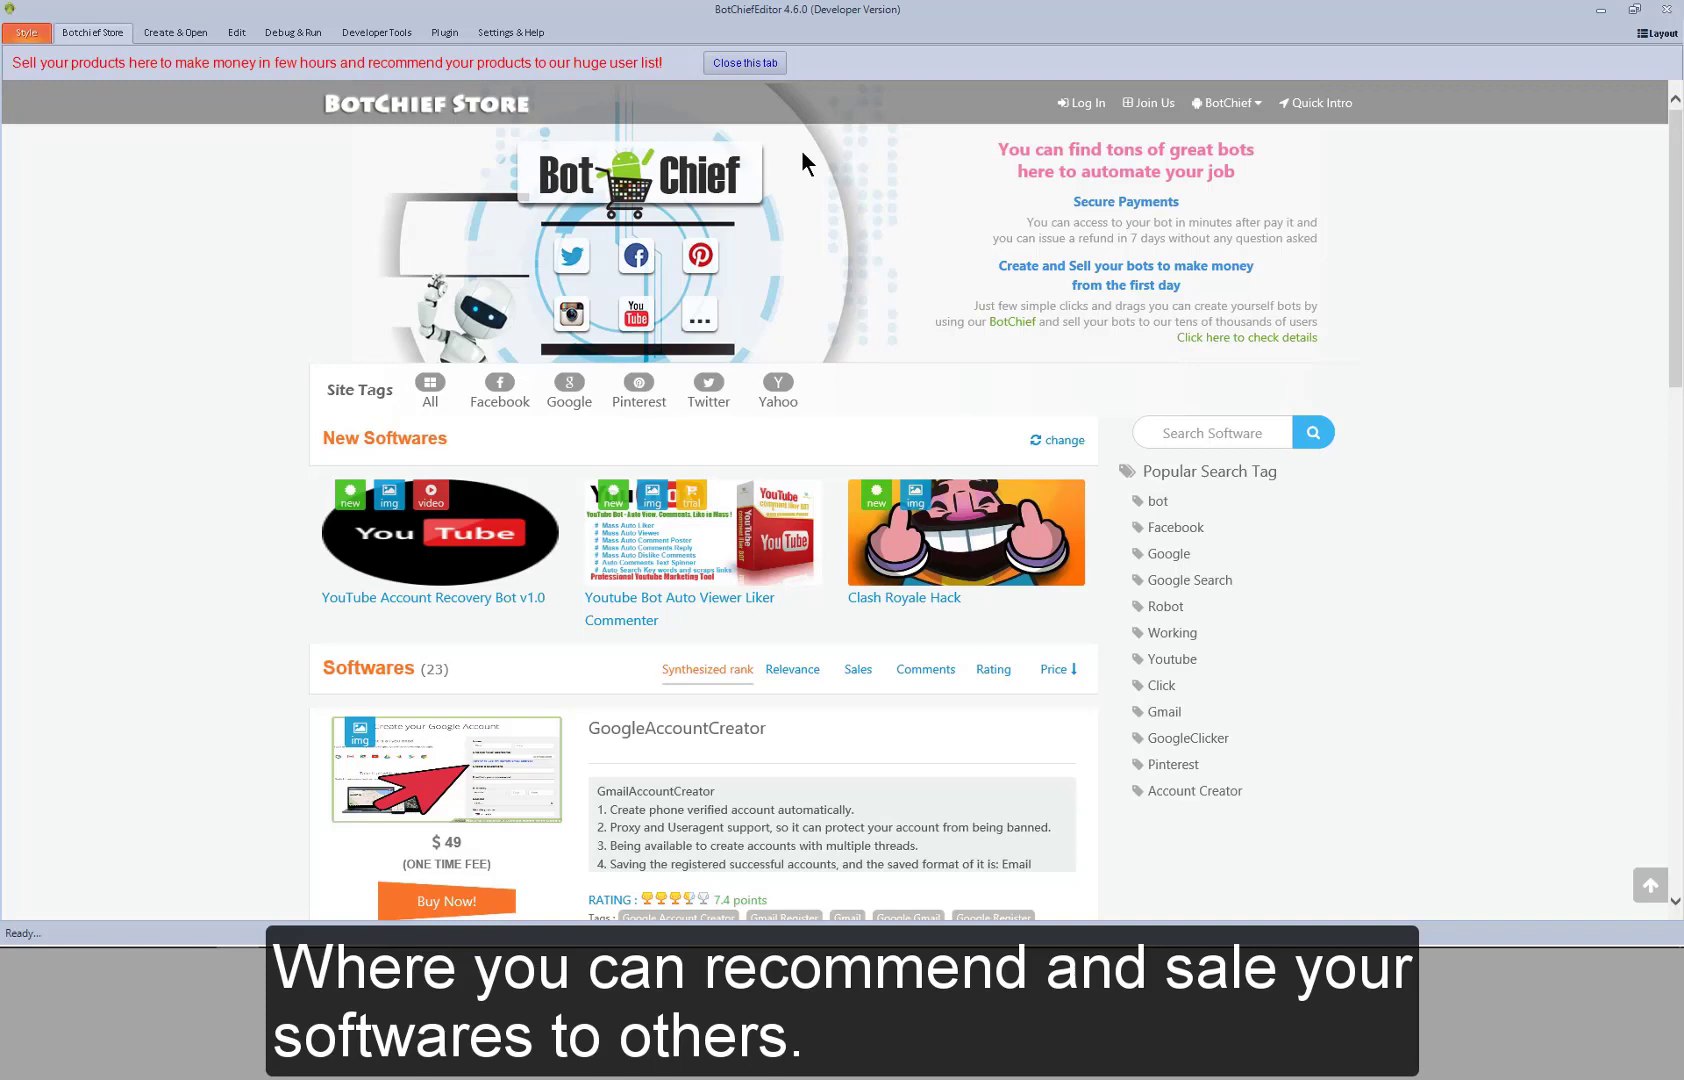
drag(1675, 272, 1675, 588)
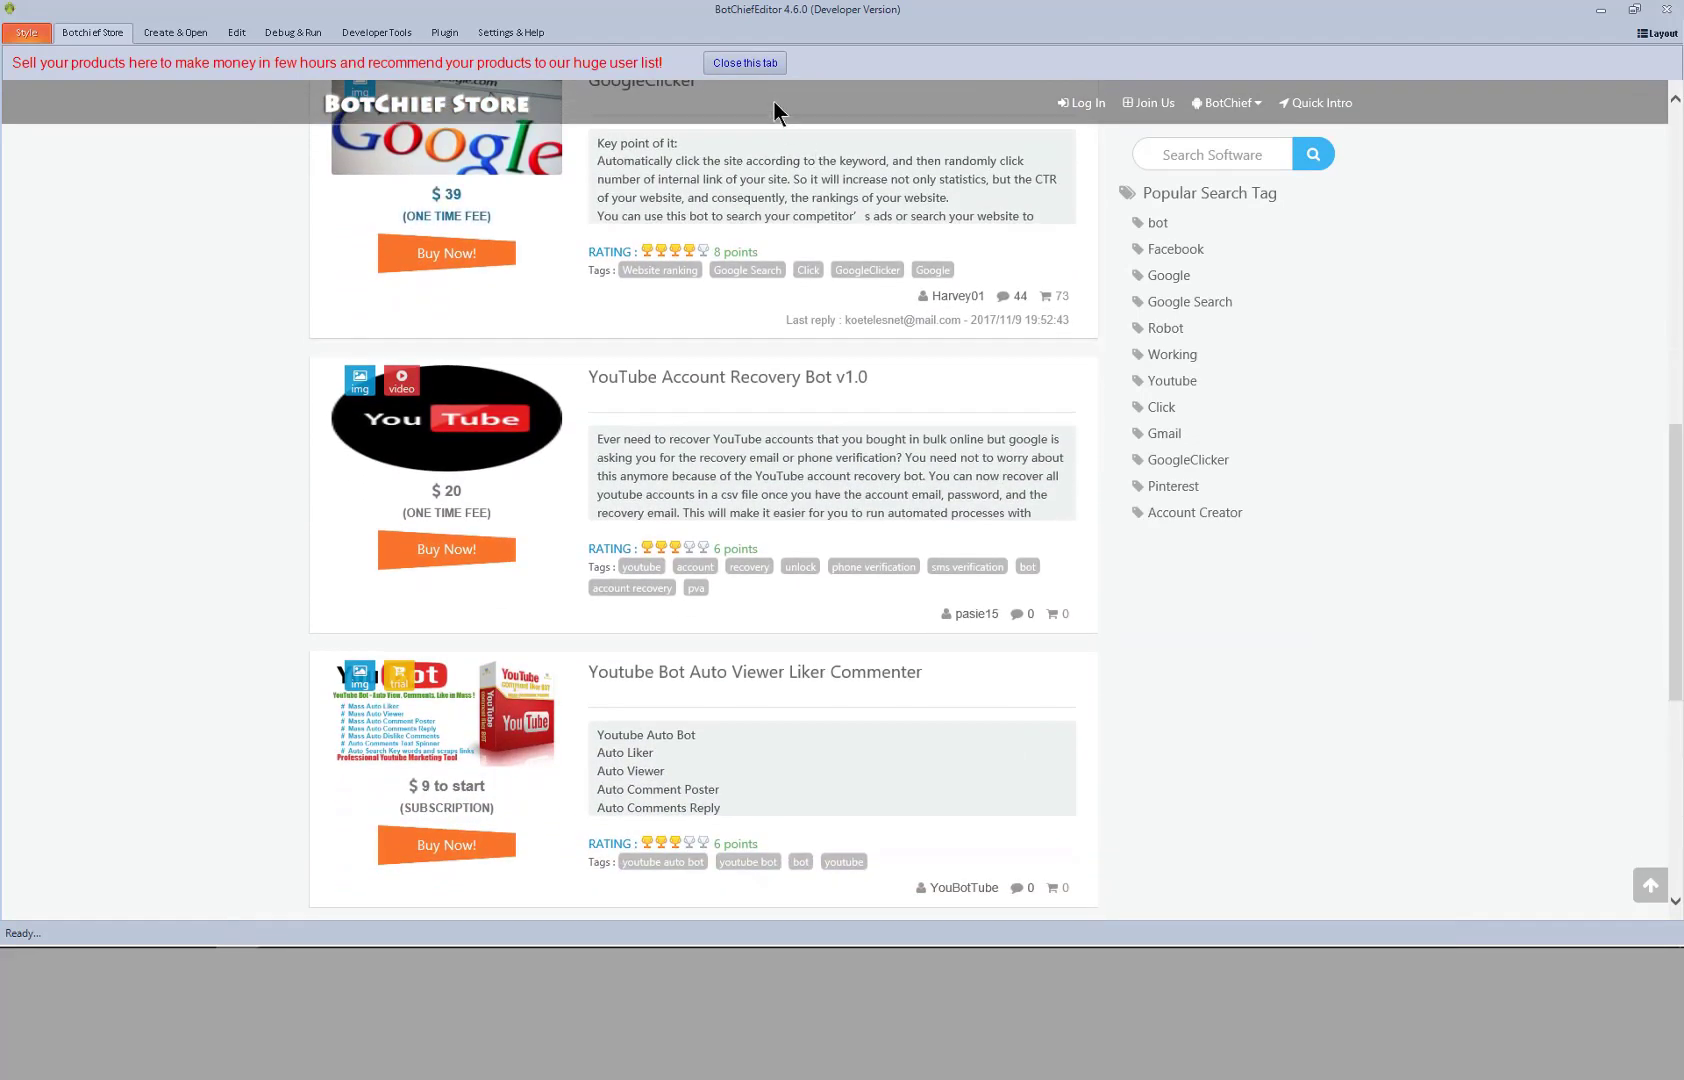
click(750, 66)
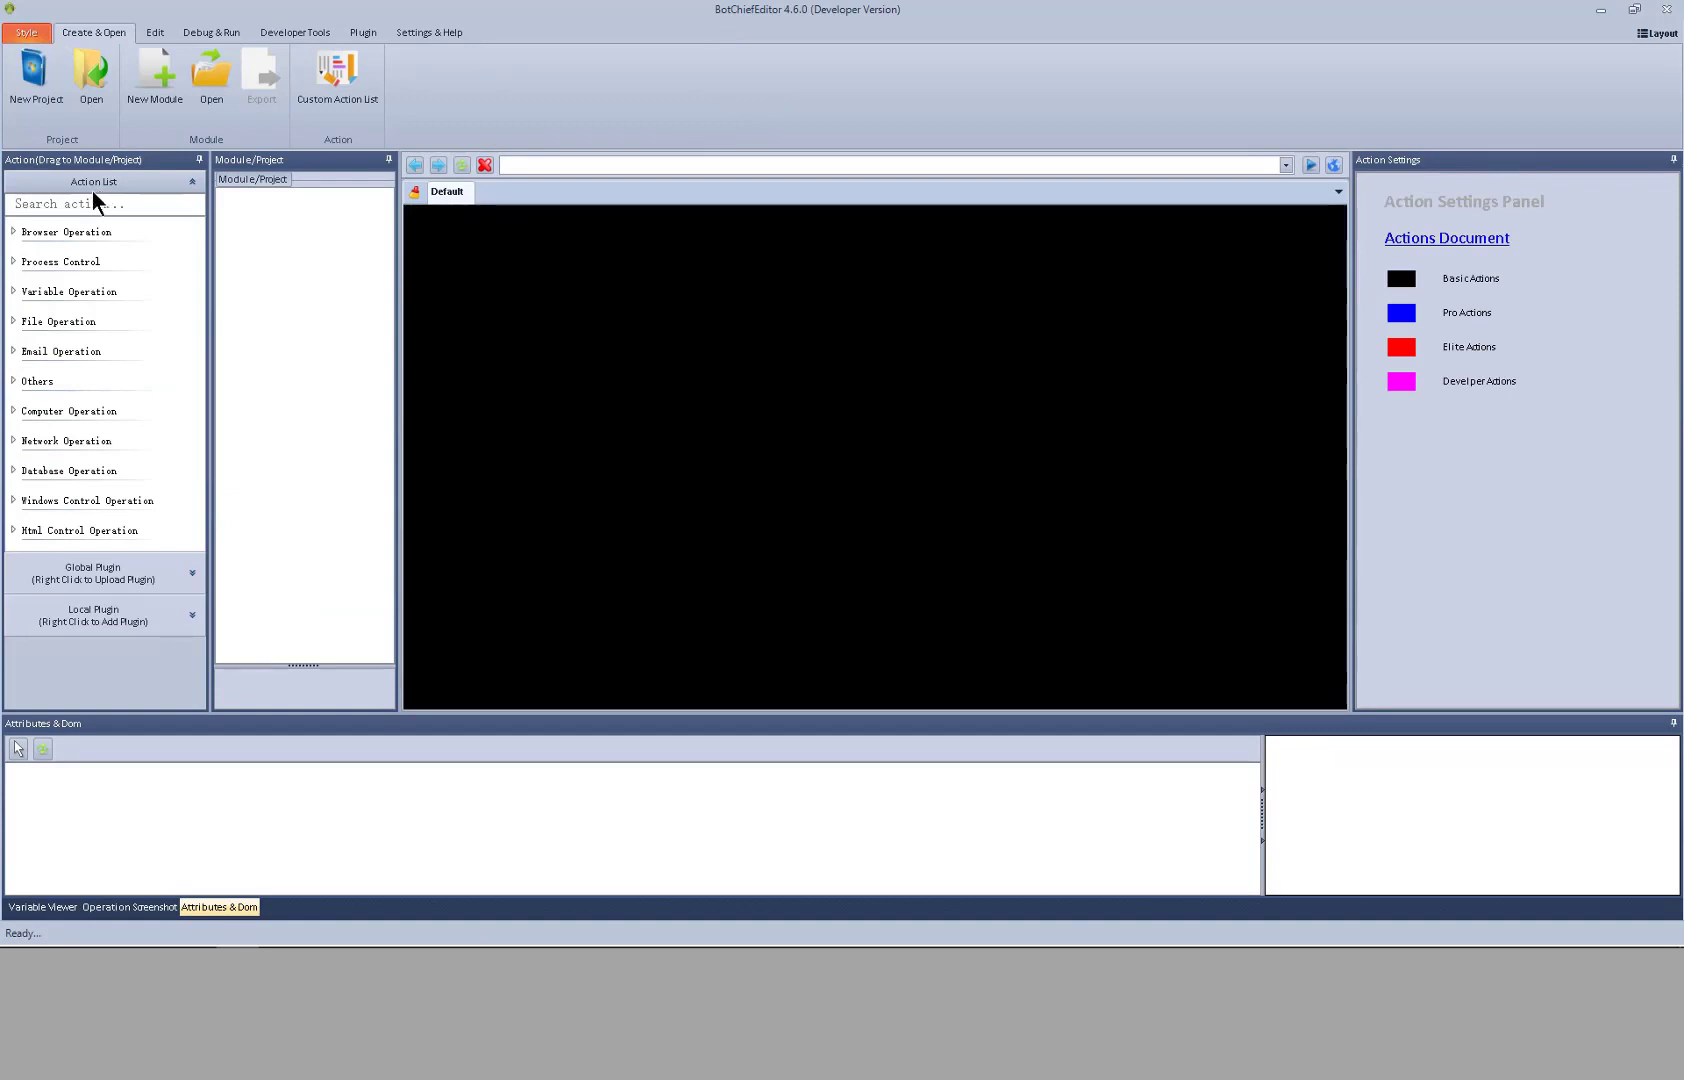
Look through the Browser Operation and Process Control action groups, and view the Variable Viewer before returning to Attributes & Dom.
click(11, 232)
click(11, 232)
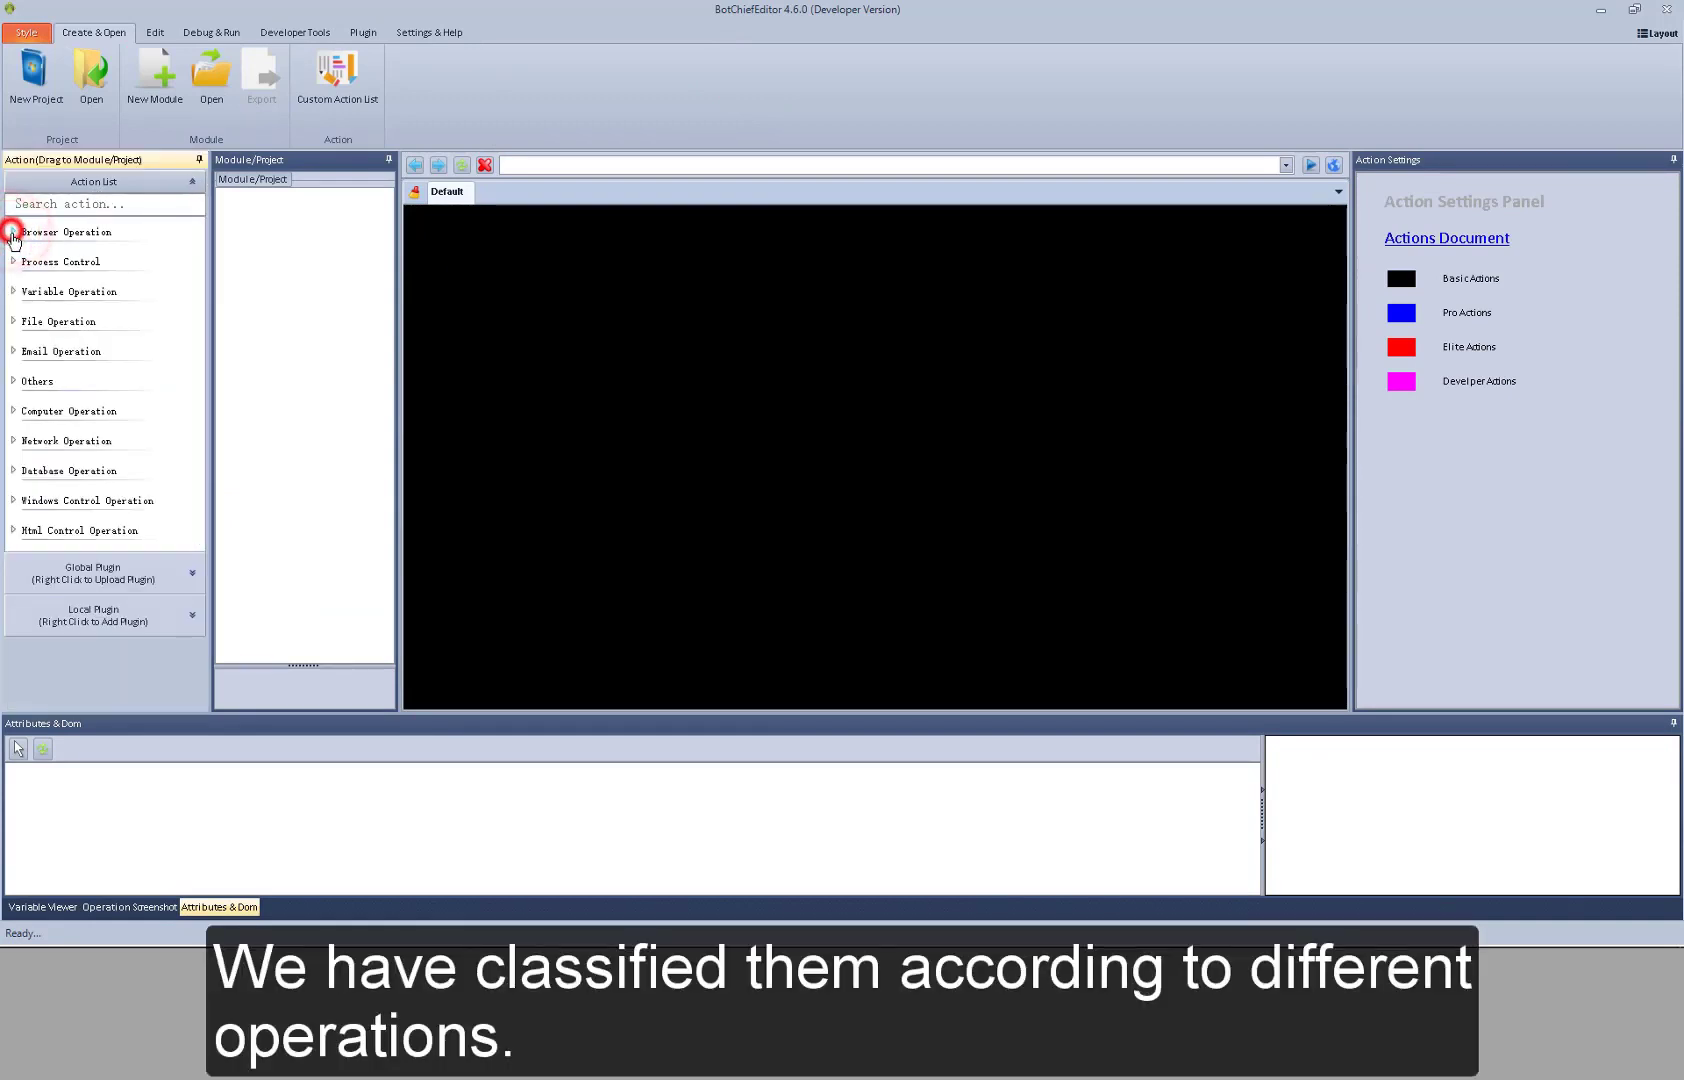
click(14, 262)
click(14, 262)
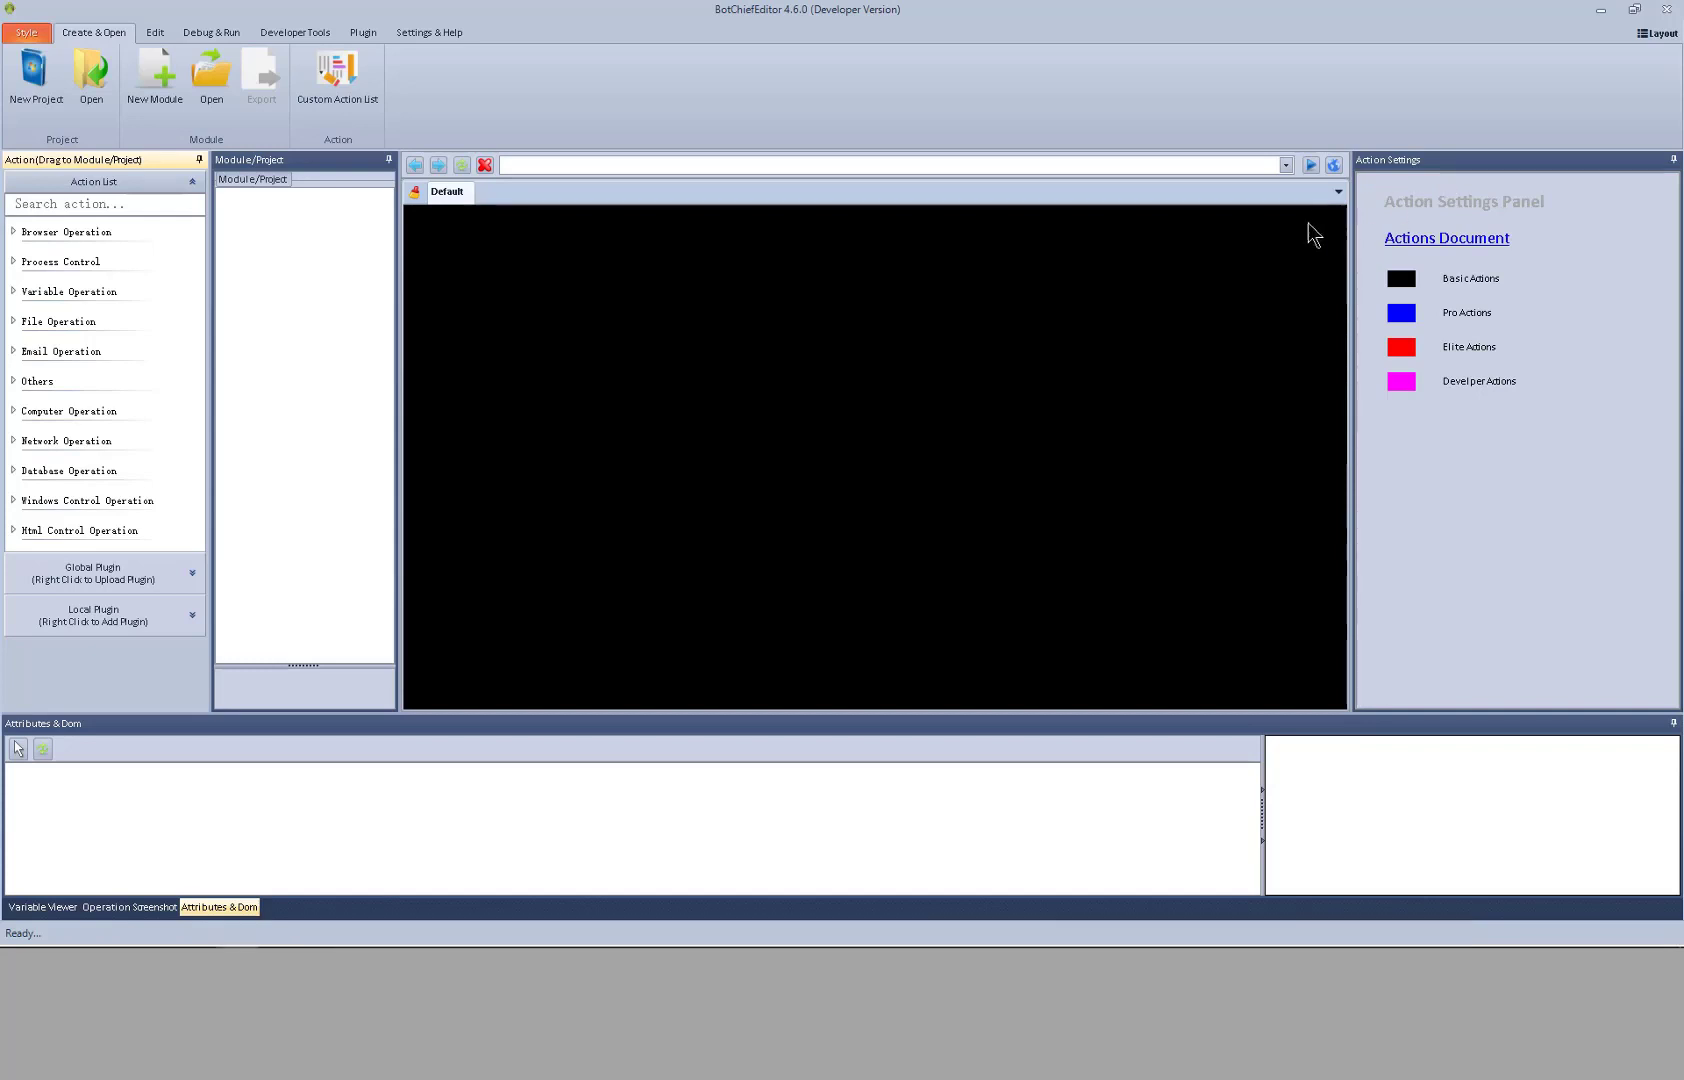
click(42, 907)
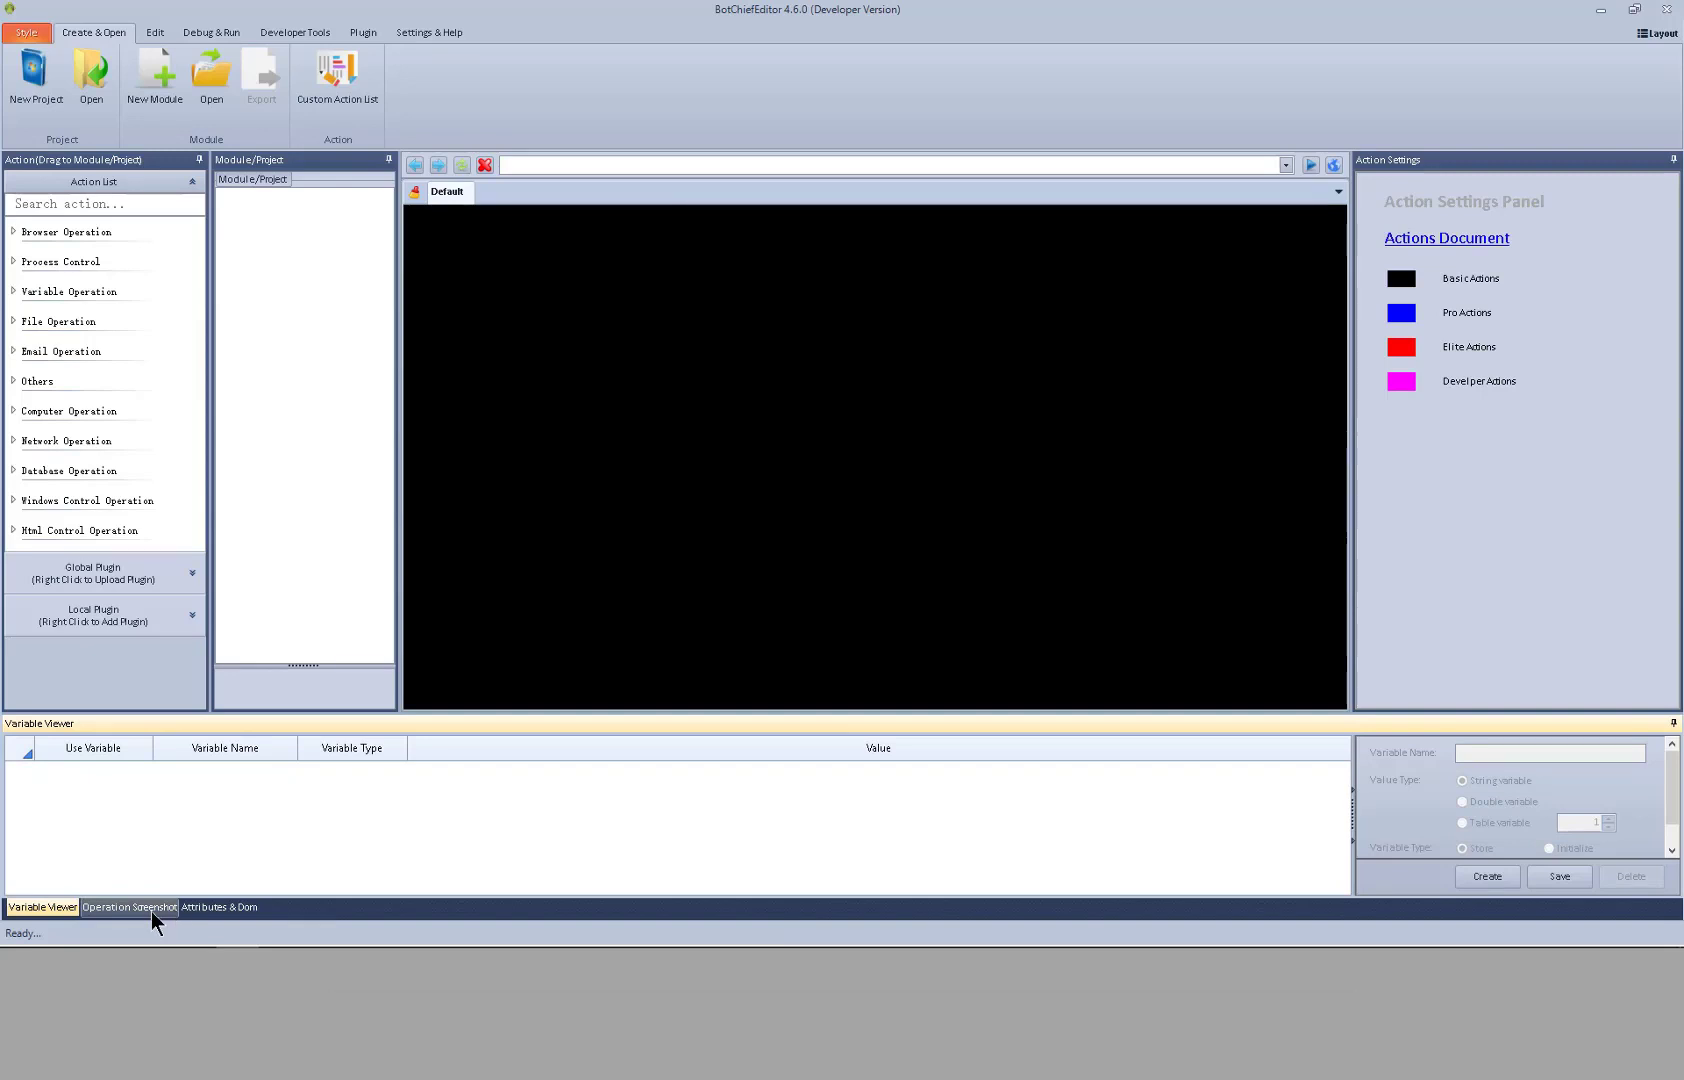
click(219, 908)
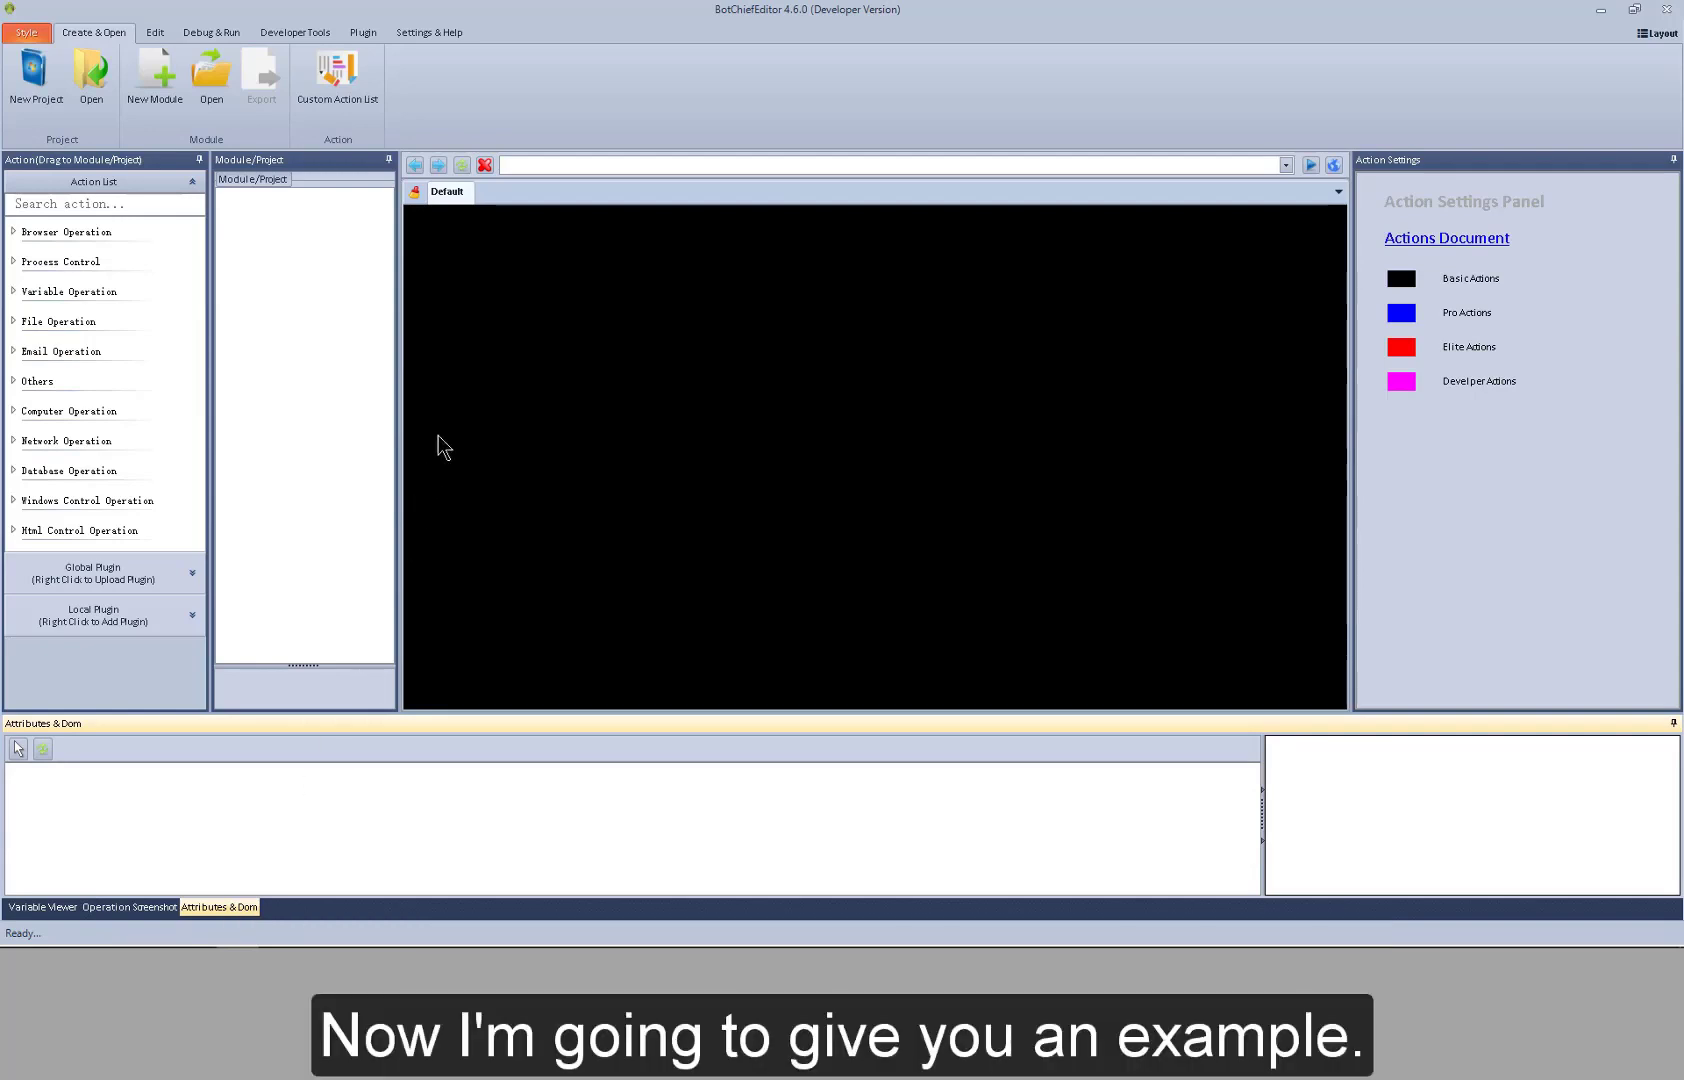
click(577, 165)
text(www.yahoo.com)
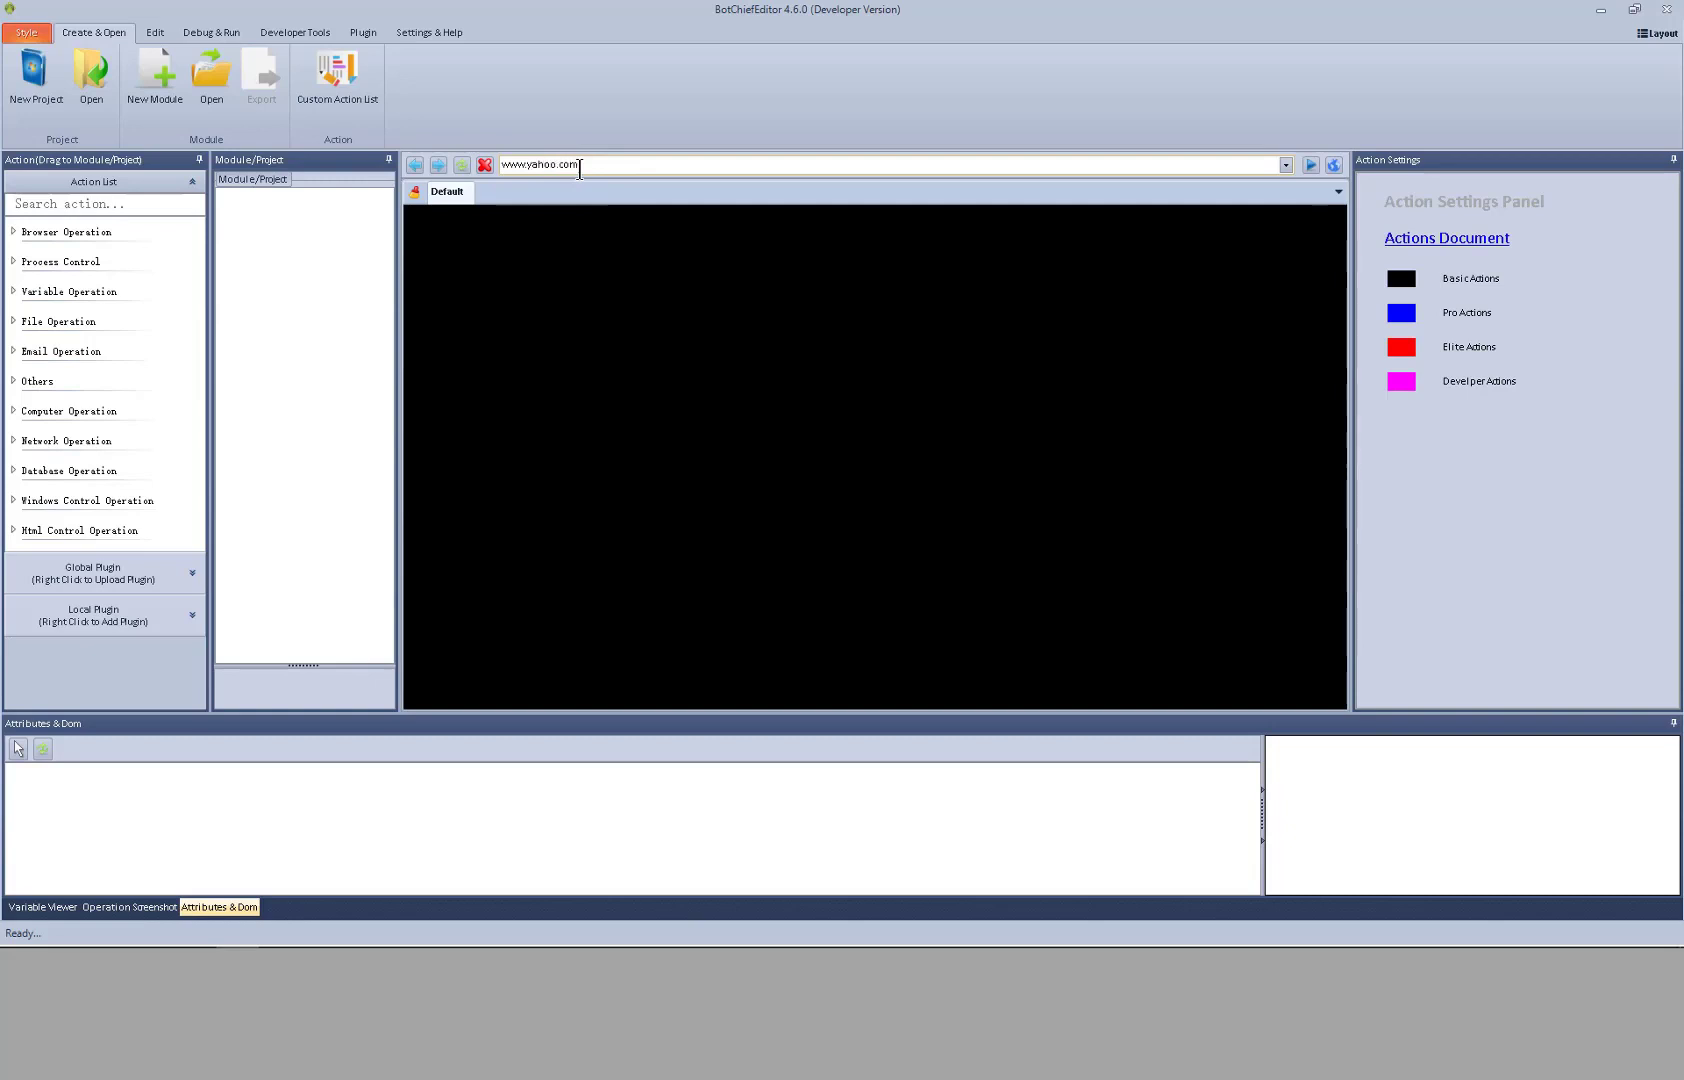
click(1310, 164)
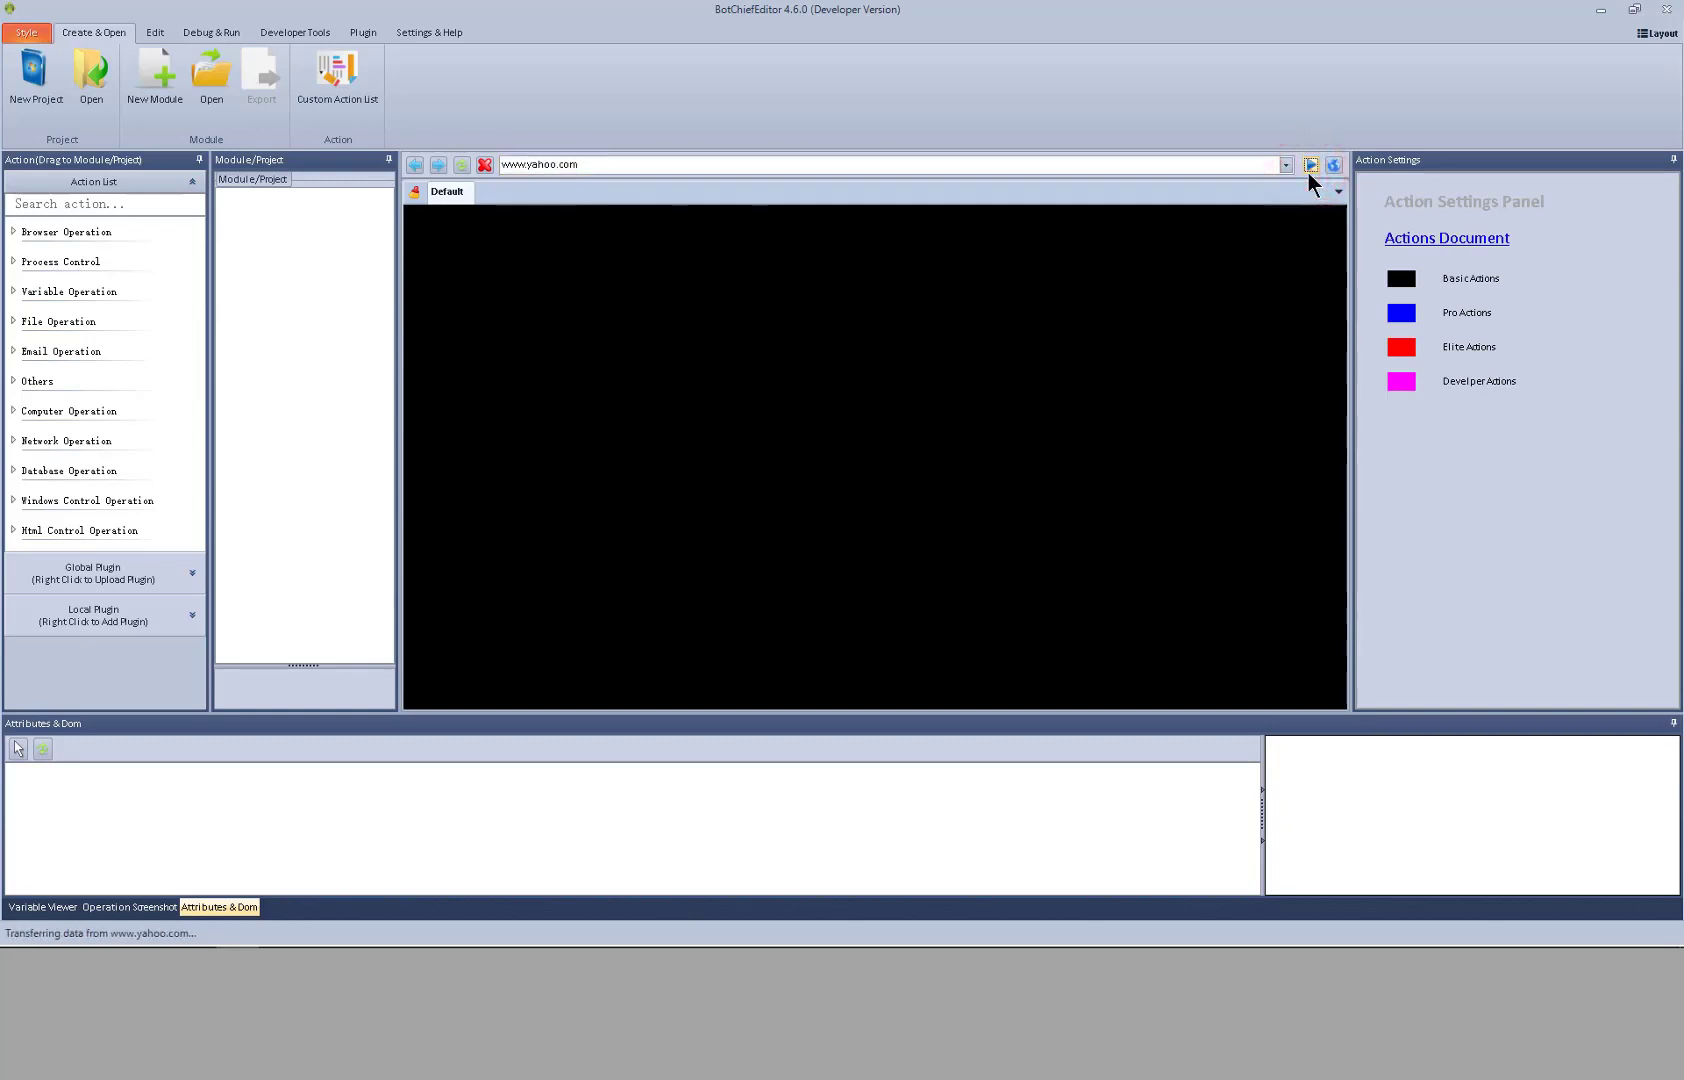
click(20, 749)
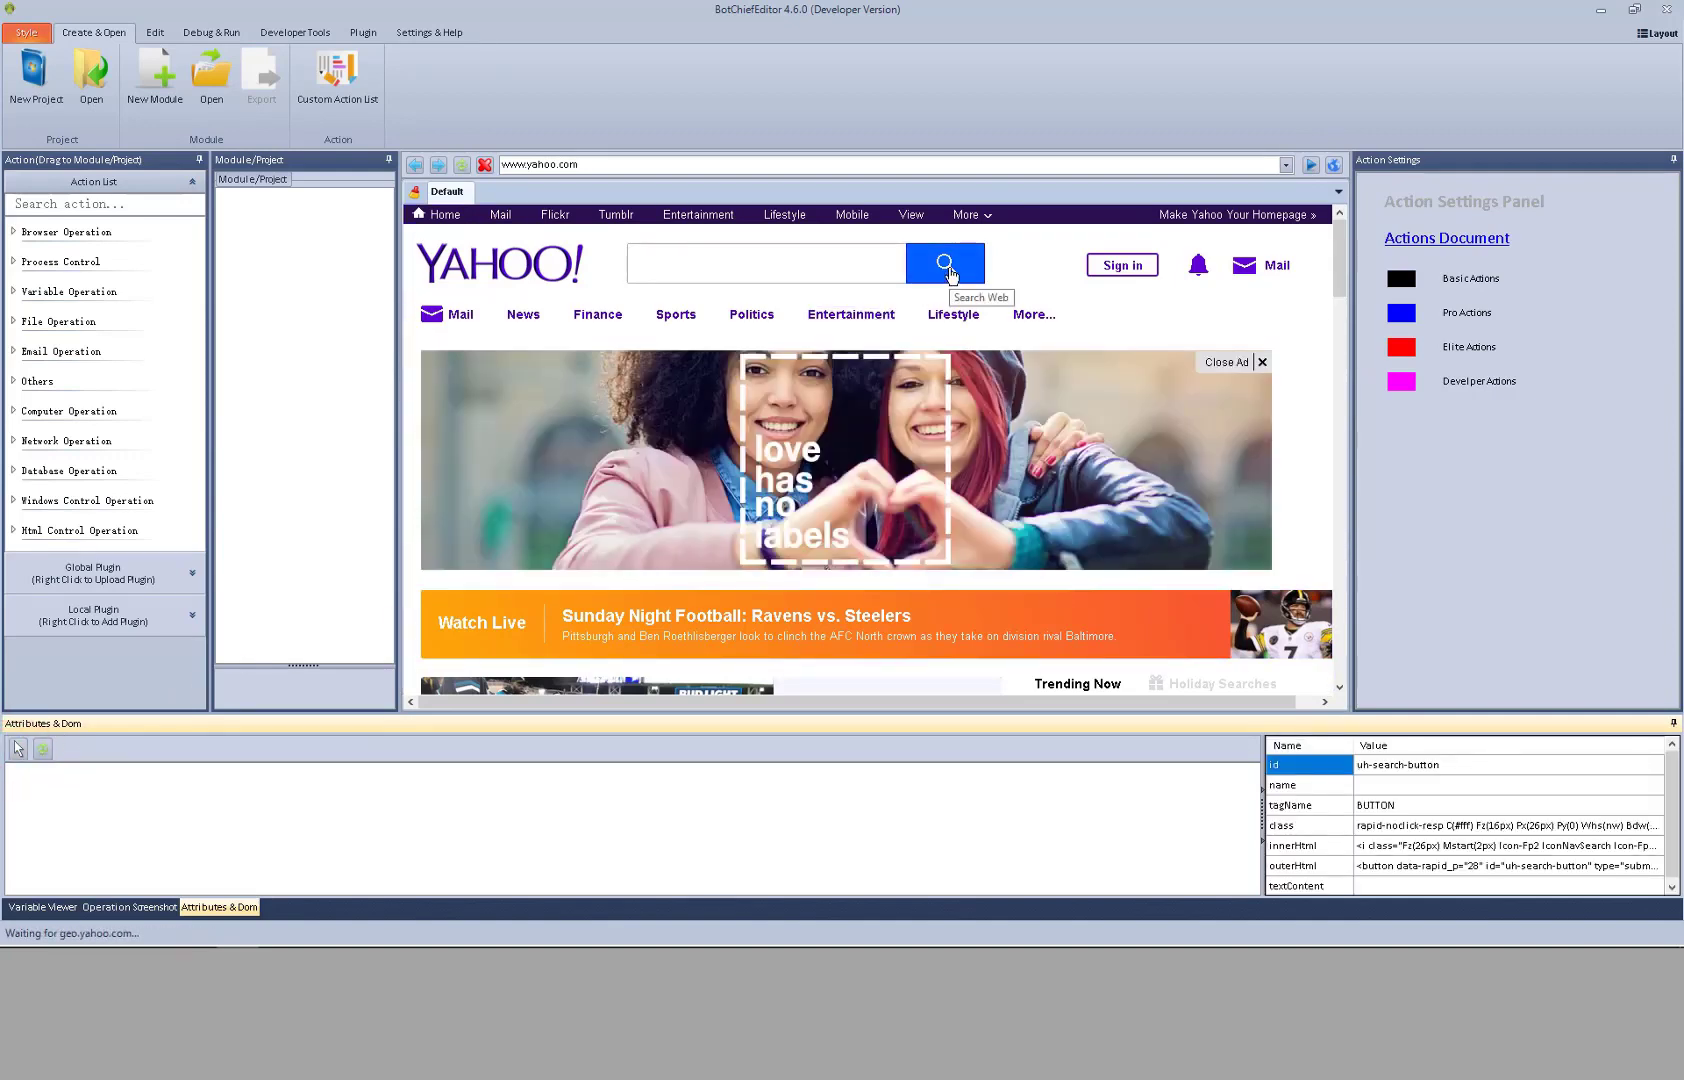
click(948, 270)
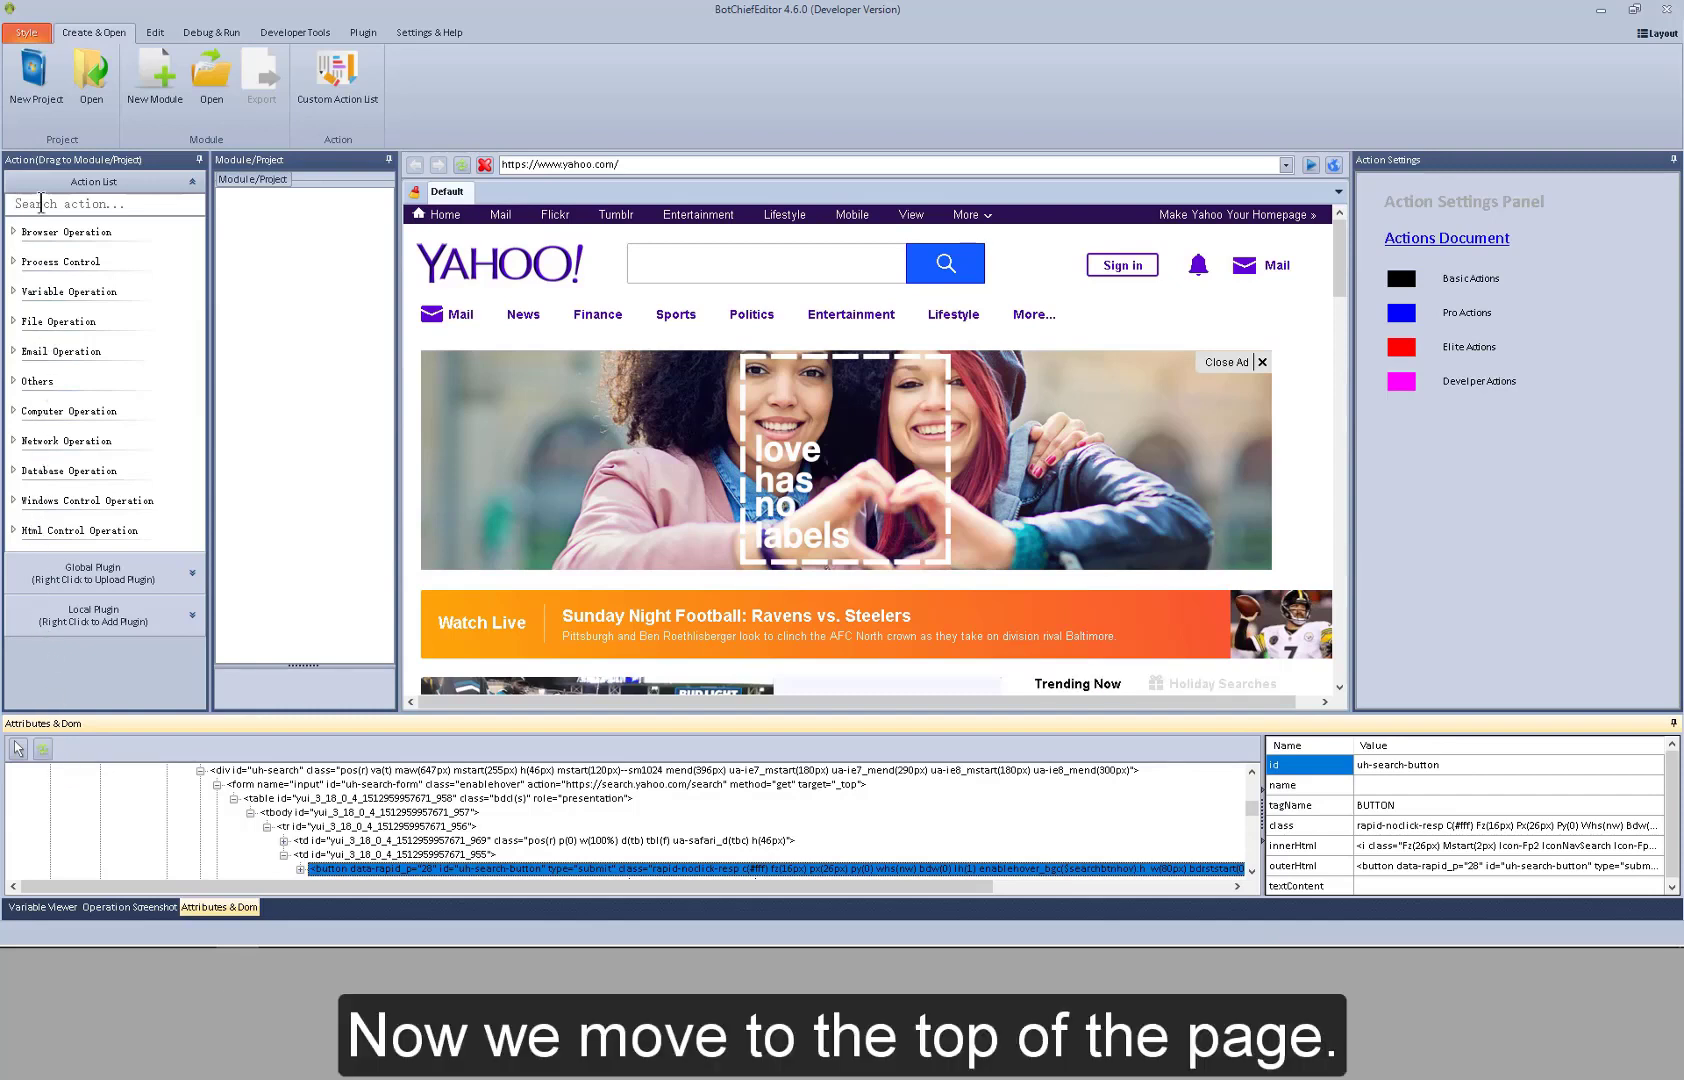
Try the Office 2010 Blue and Office 2010 Black interface styles, and return to the Visual Studio 2010 style.
click(28, 34)
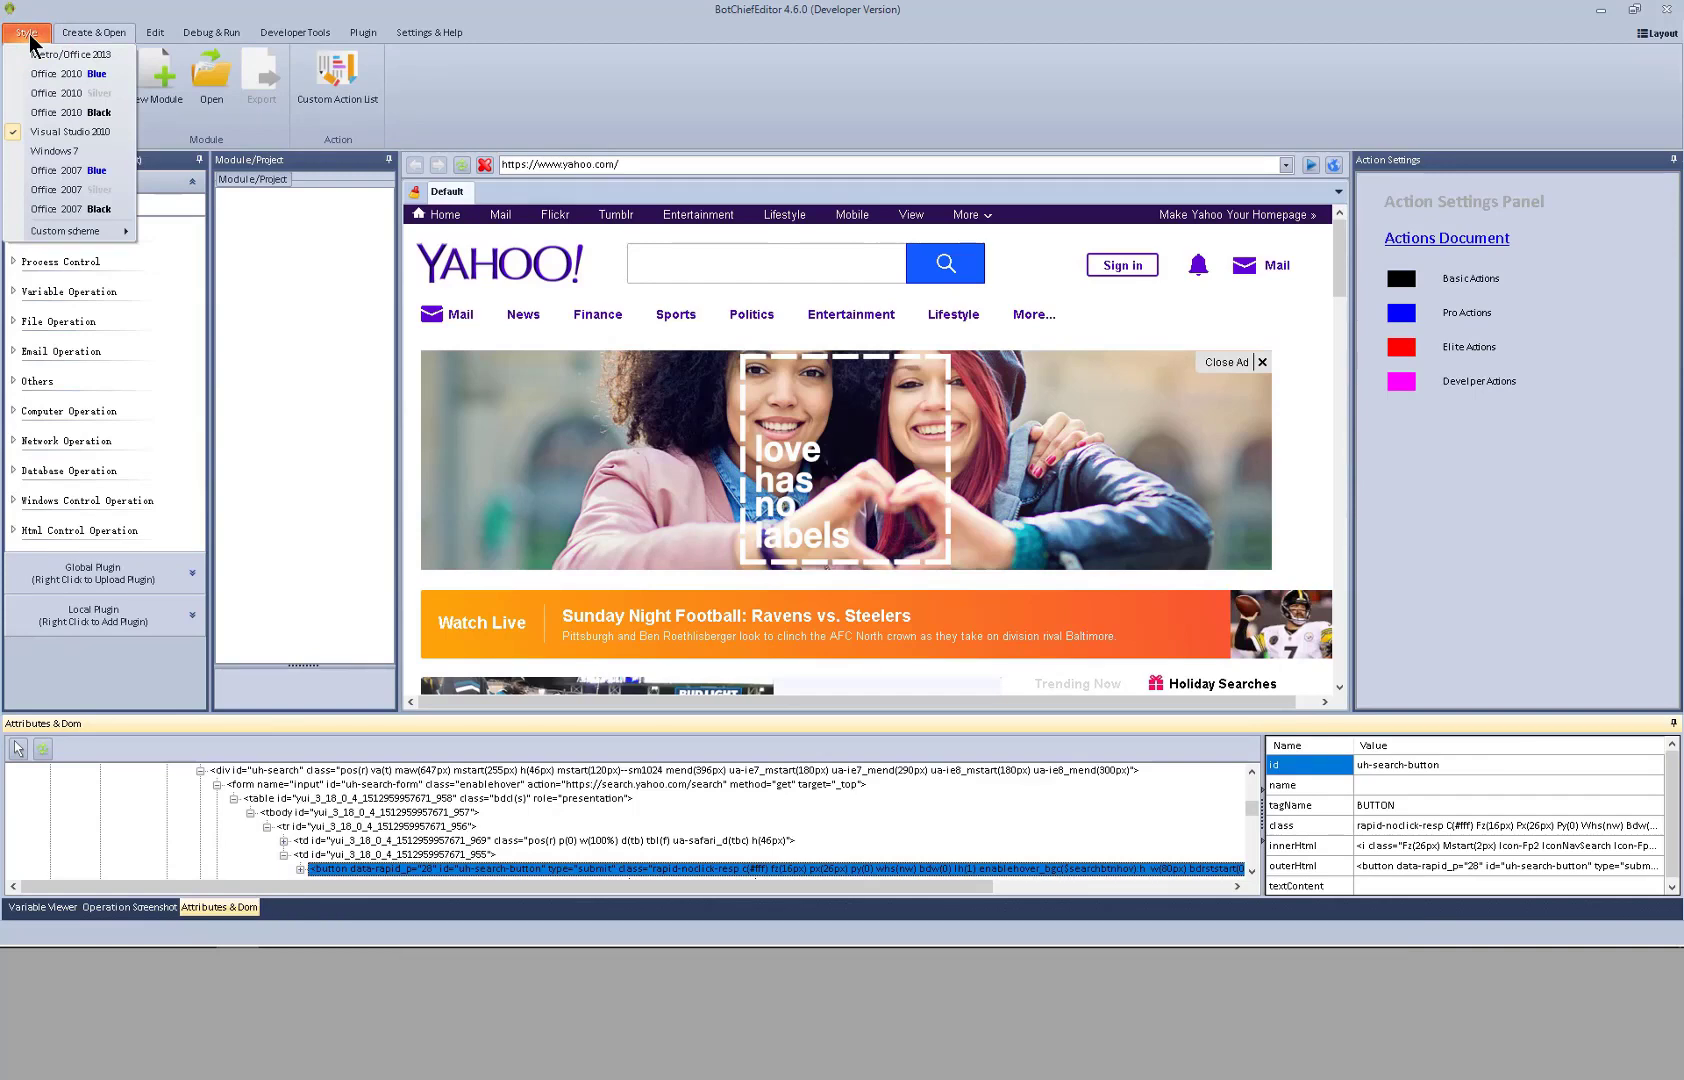
click(48, 73)
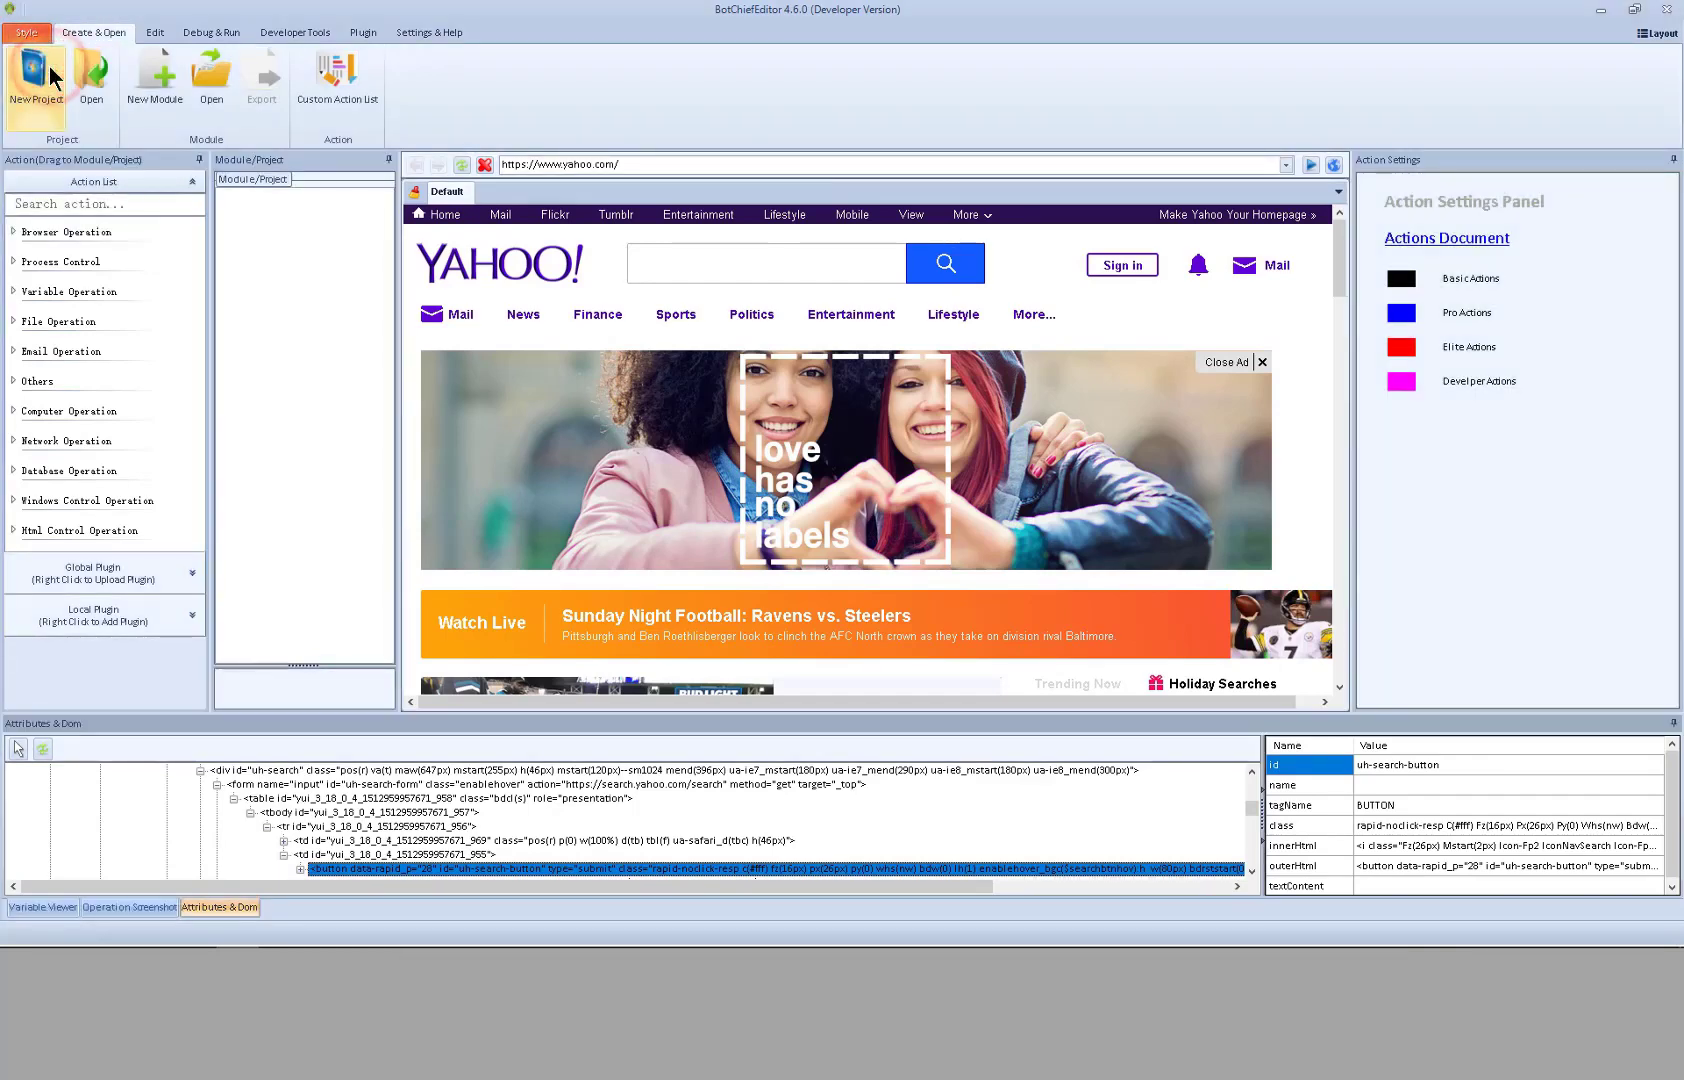
click(27, 33)
click(55, 114)
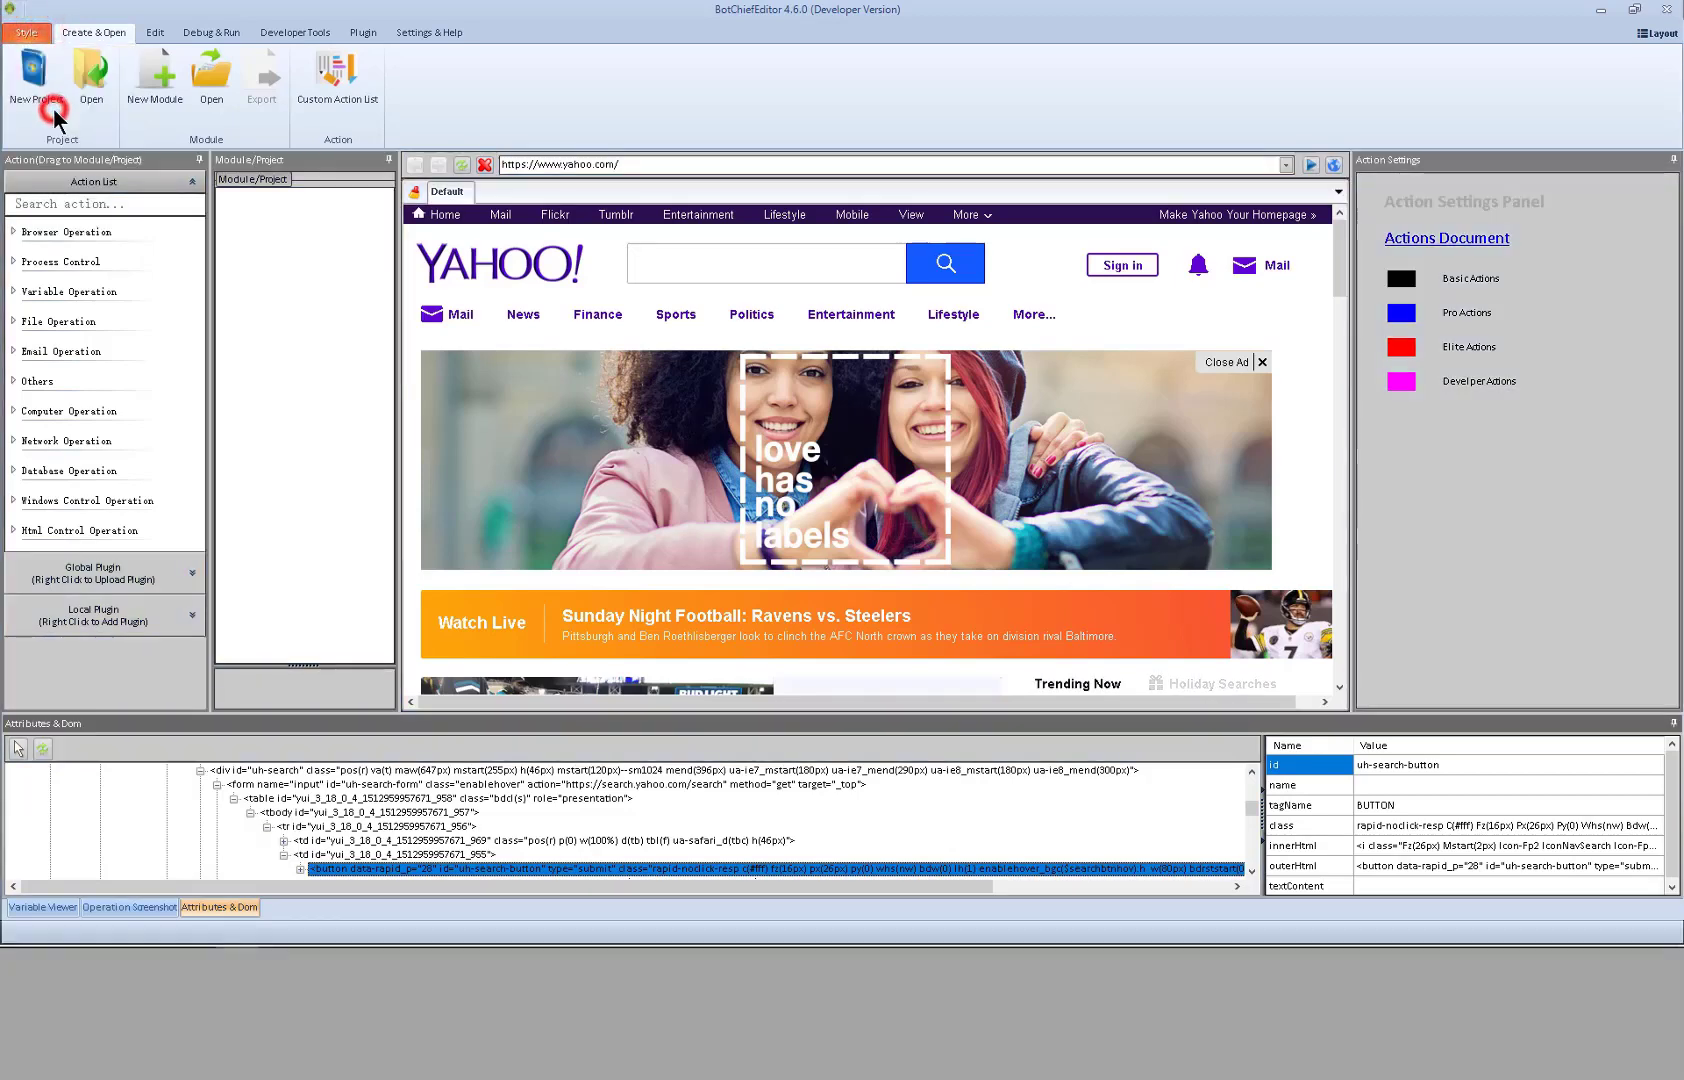
click(27, 33)
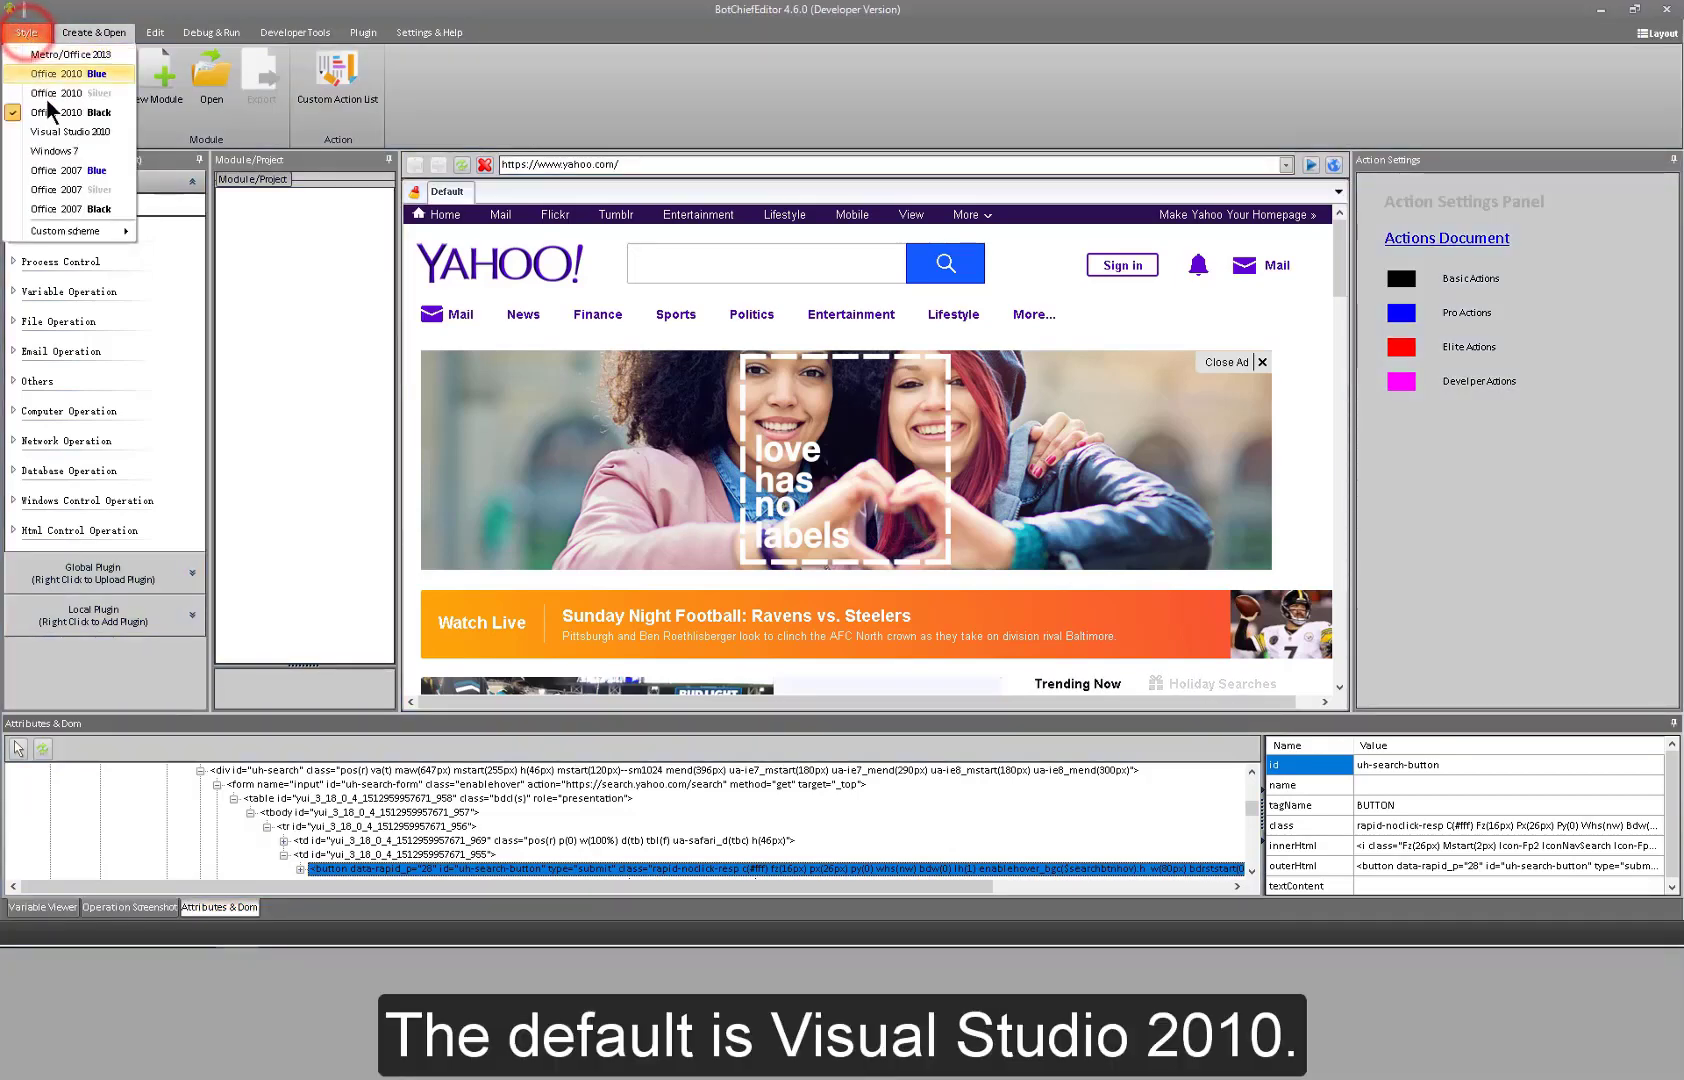
click(56, 131)
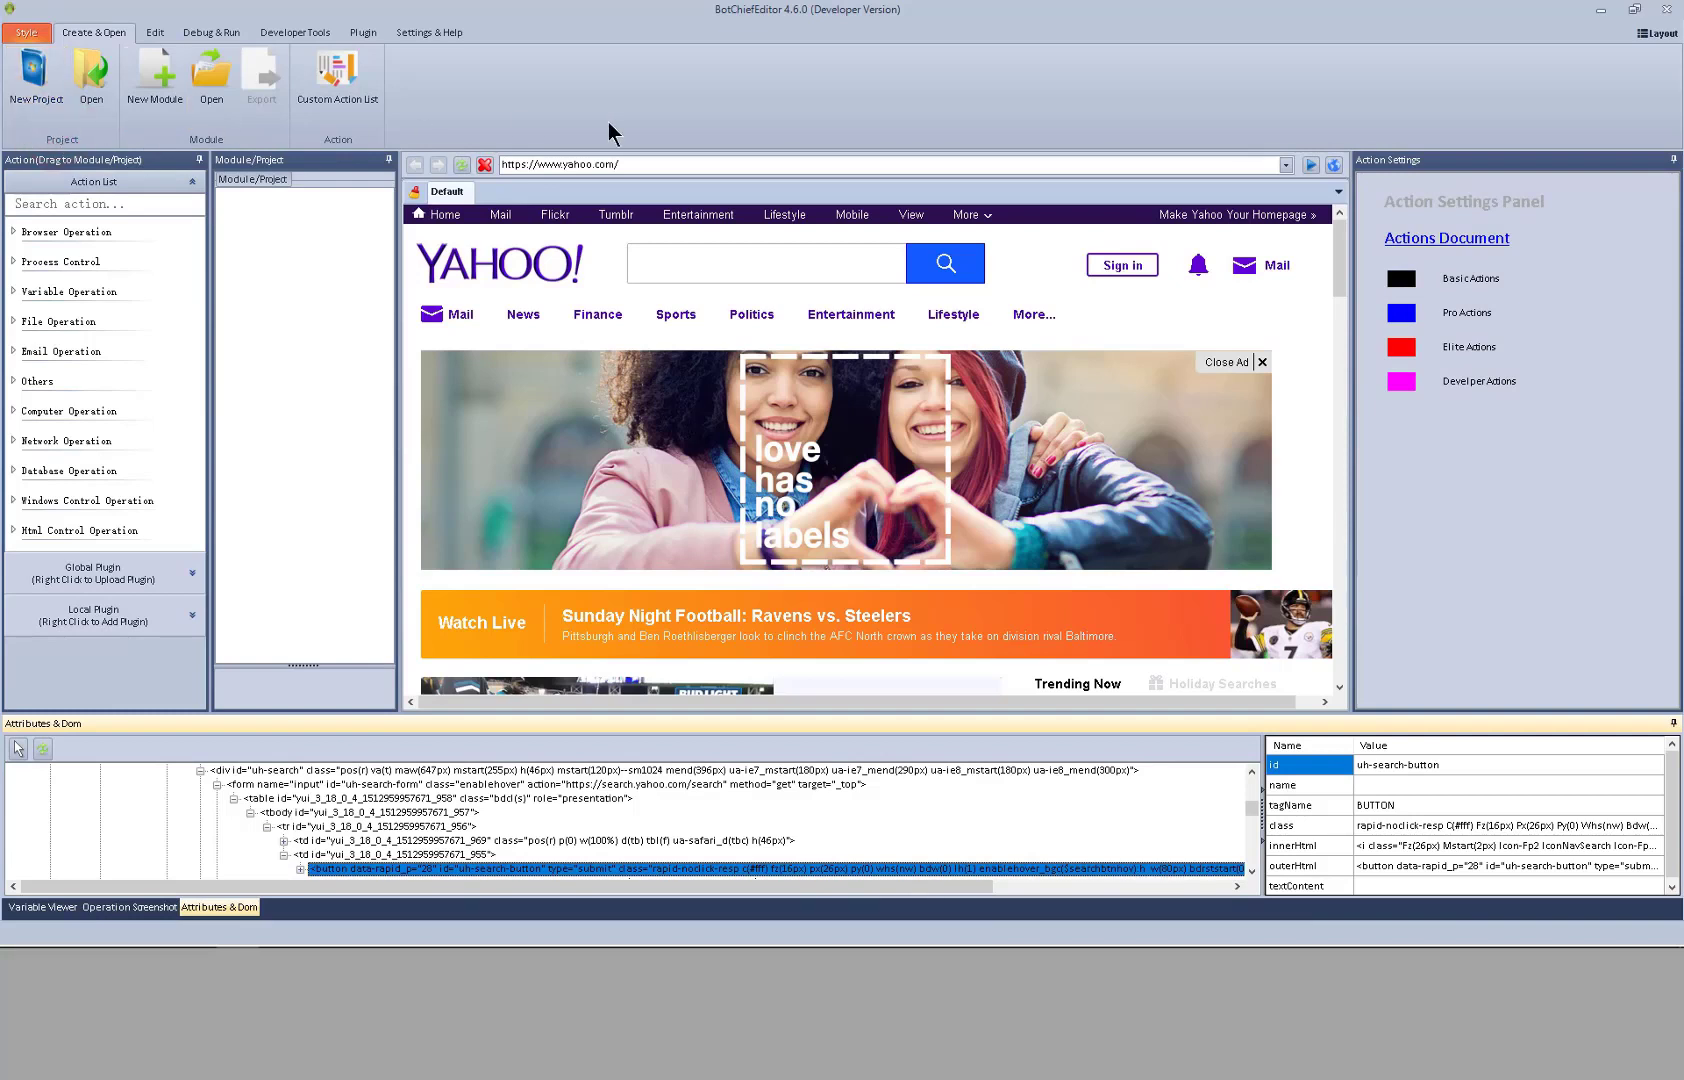
Save the current window layout of the editor.
click(1652, 34)
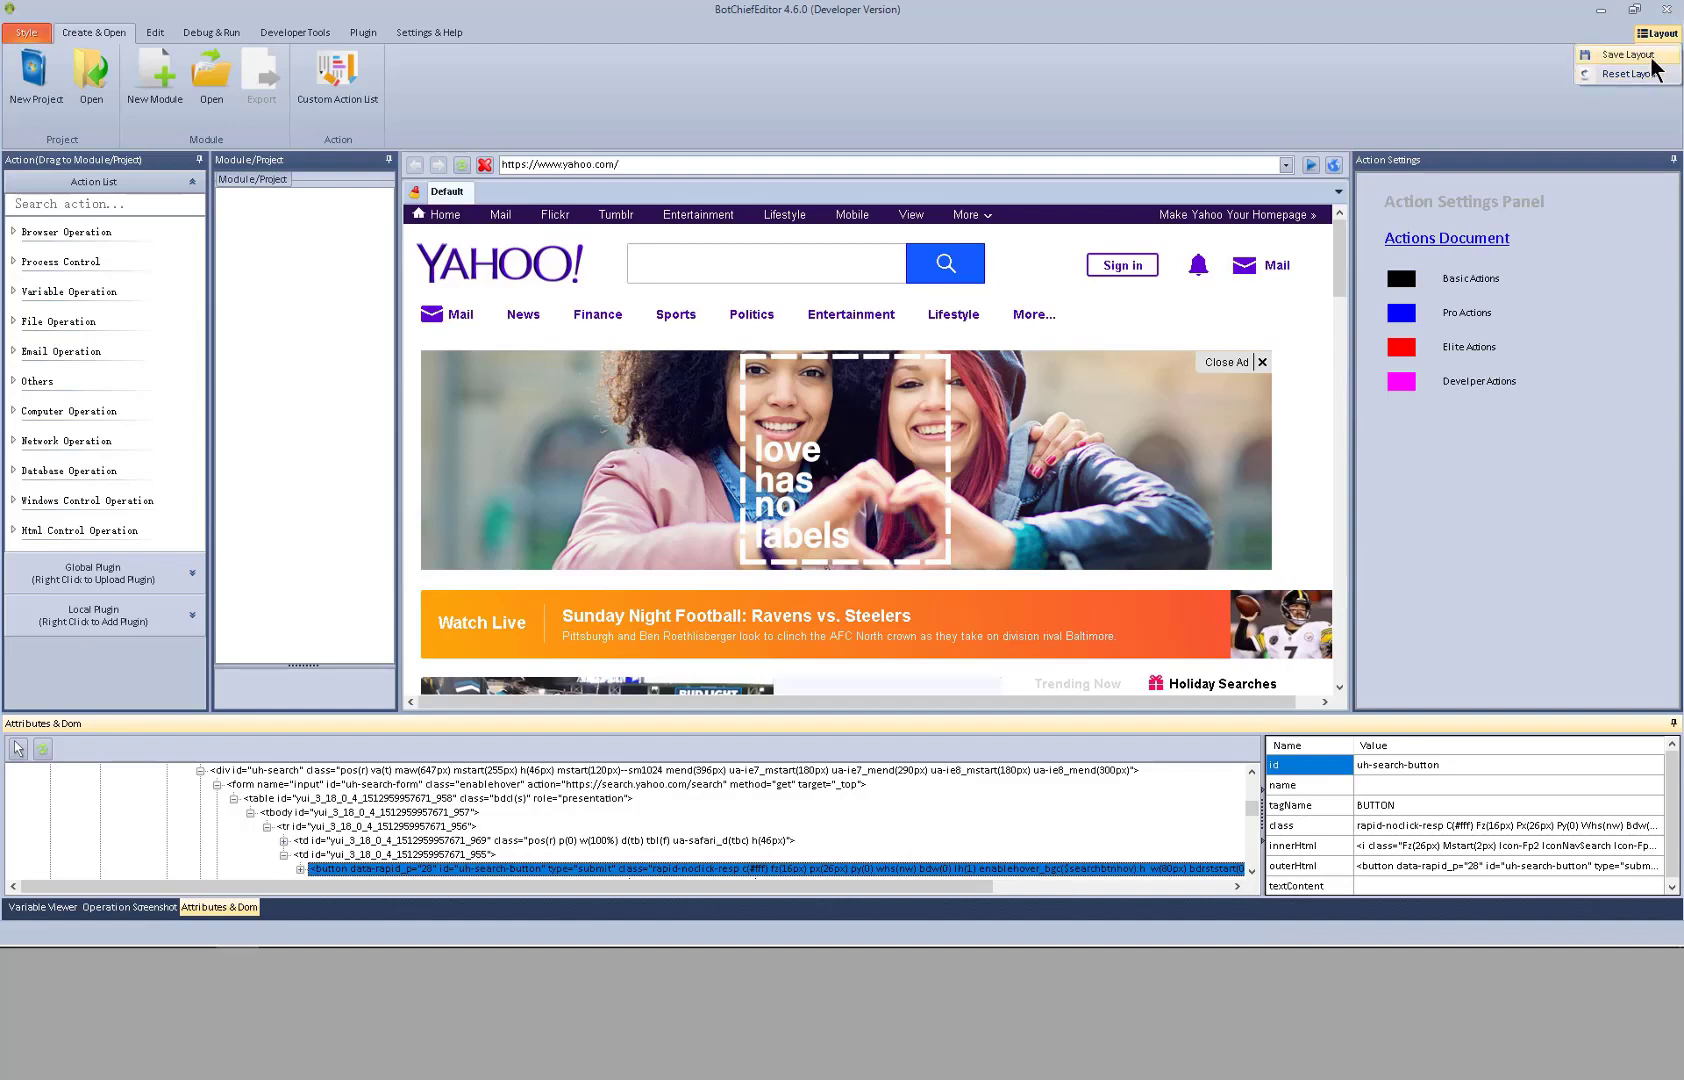
click(1628, 55)
click(924, 537)
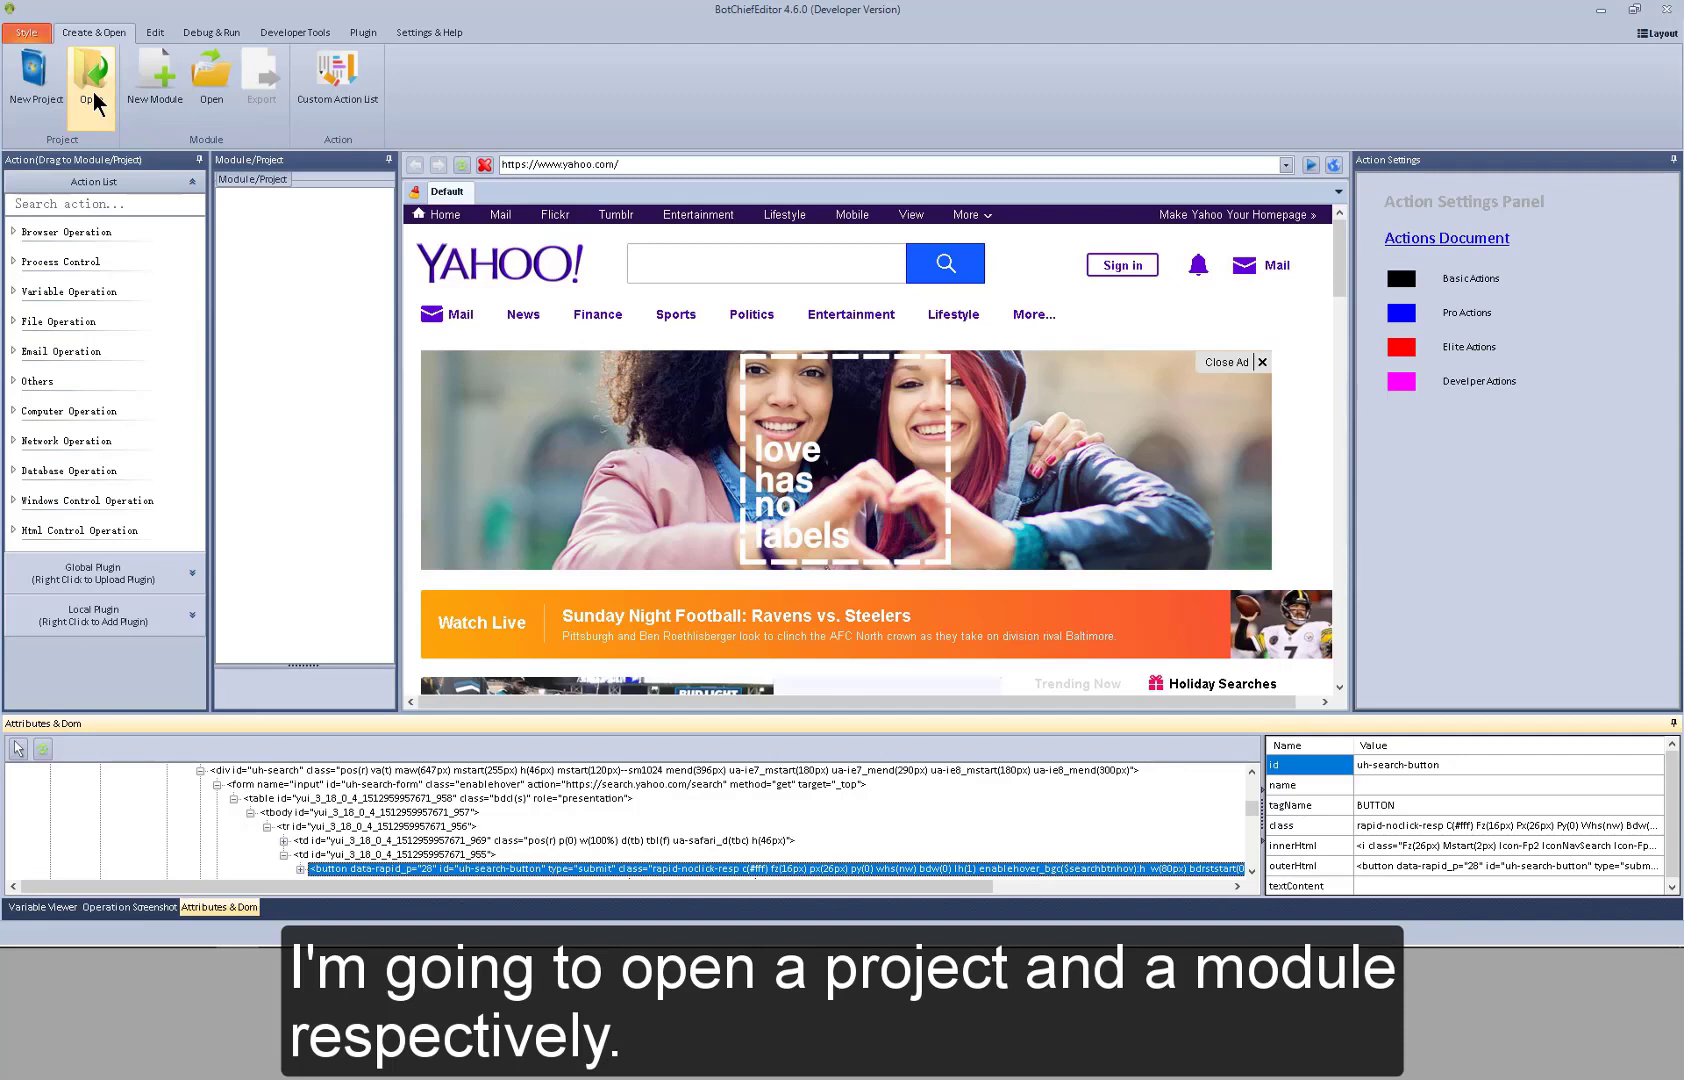
Open the project Mystudy.bcs and the module file baiducreat from the Projects folder.
click(92, 85)
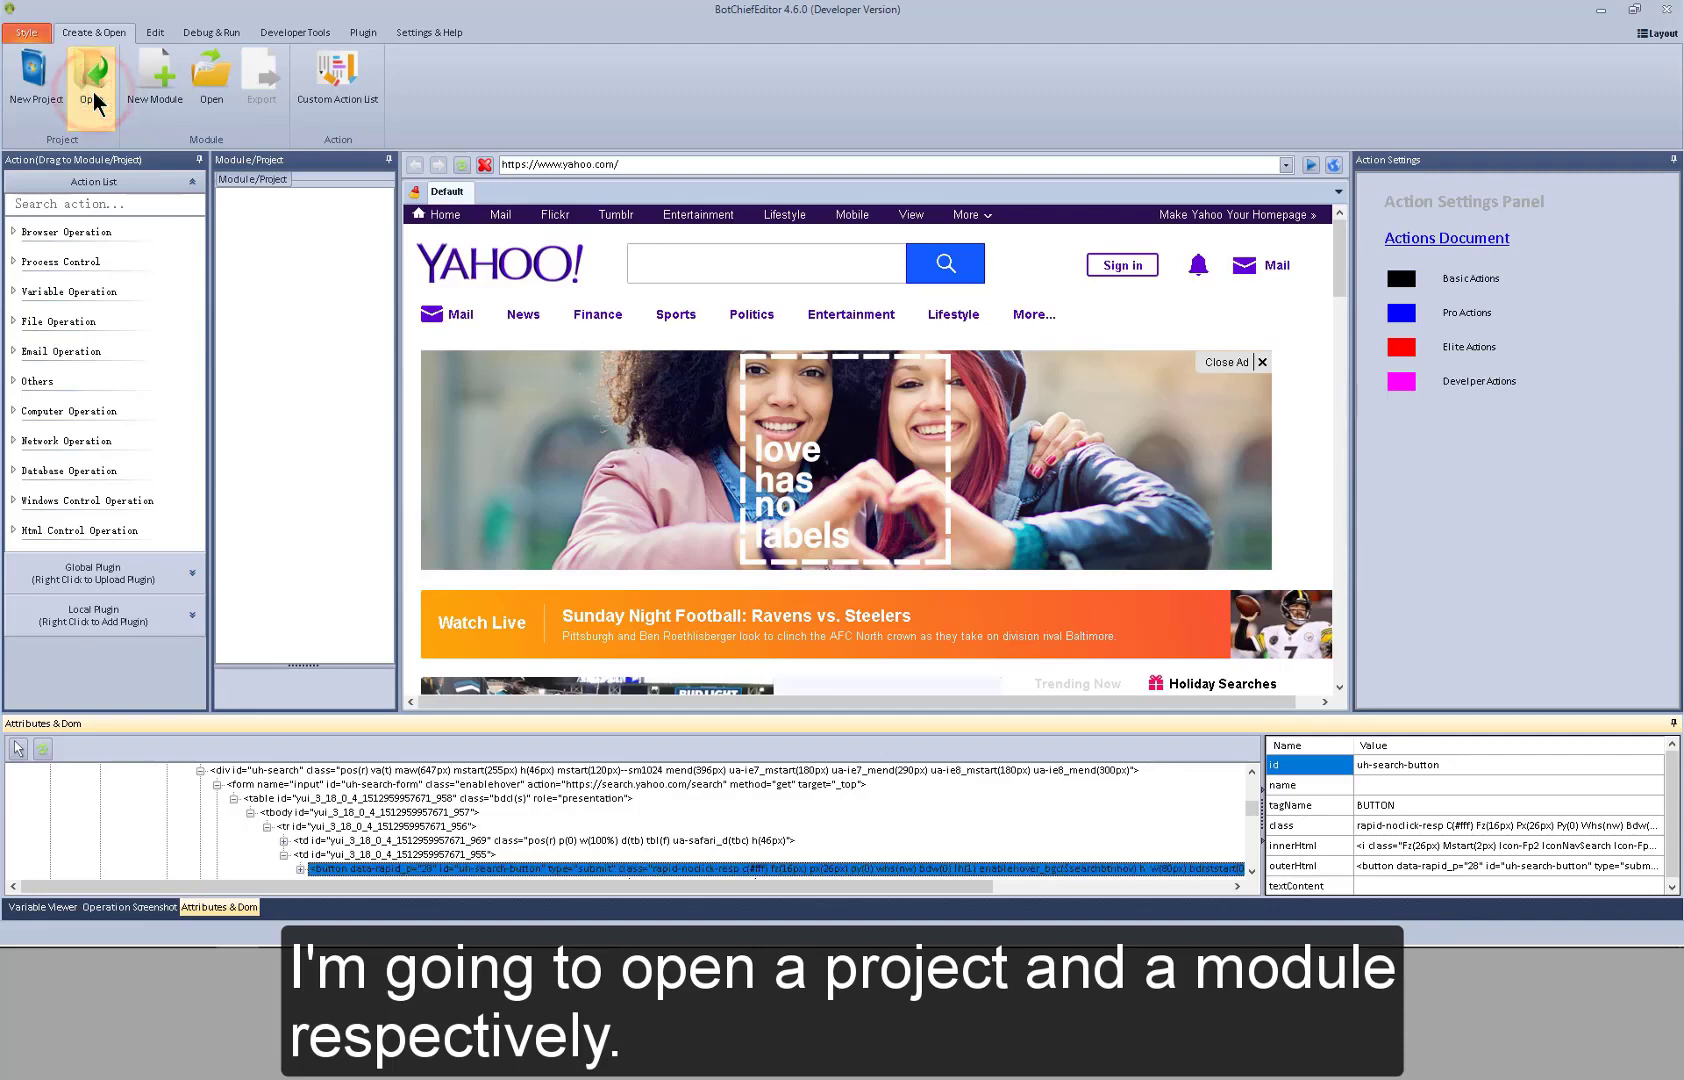
click(690, 265)
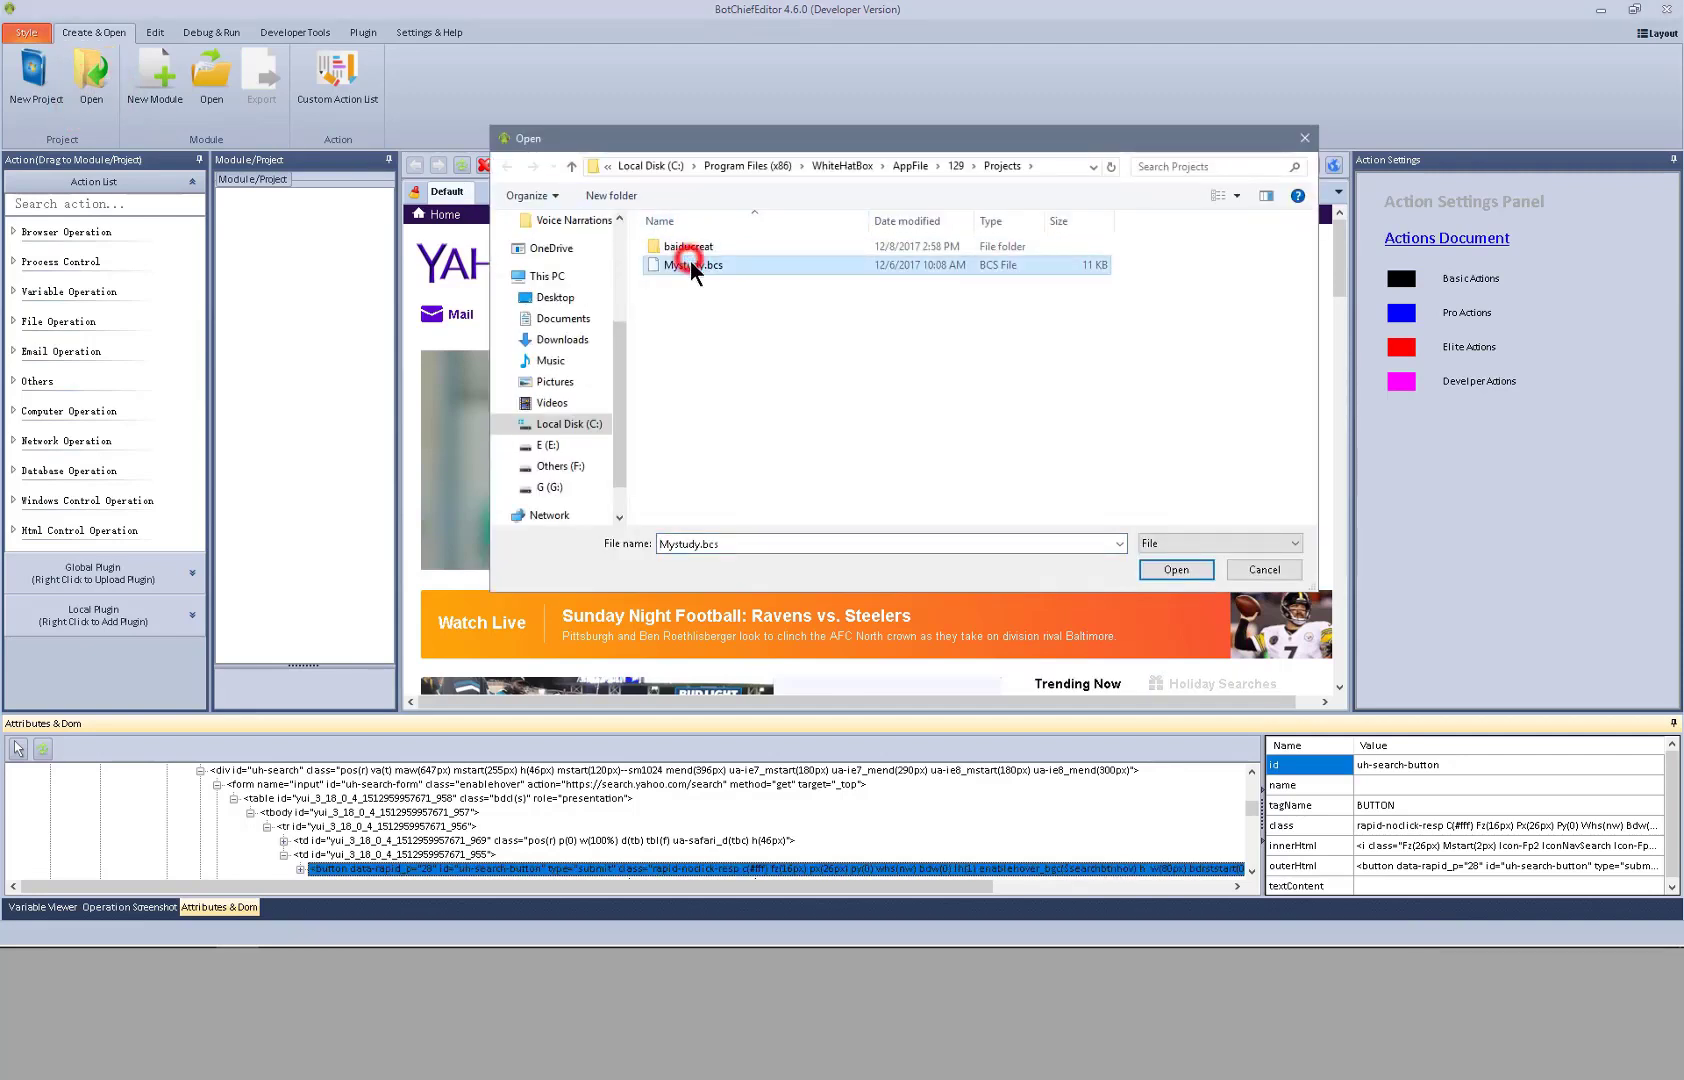
click(1180, 569)
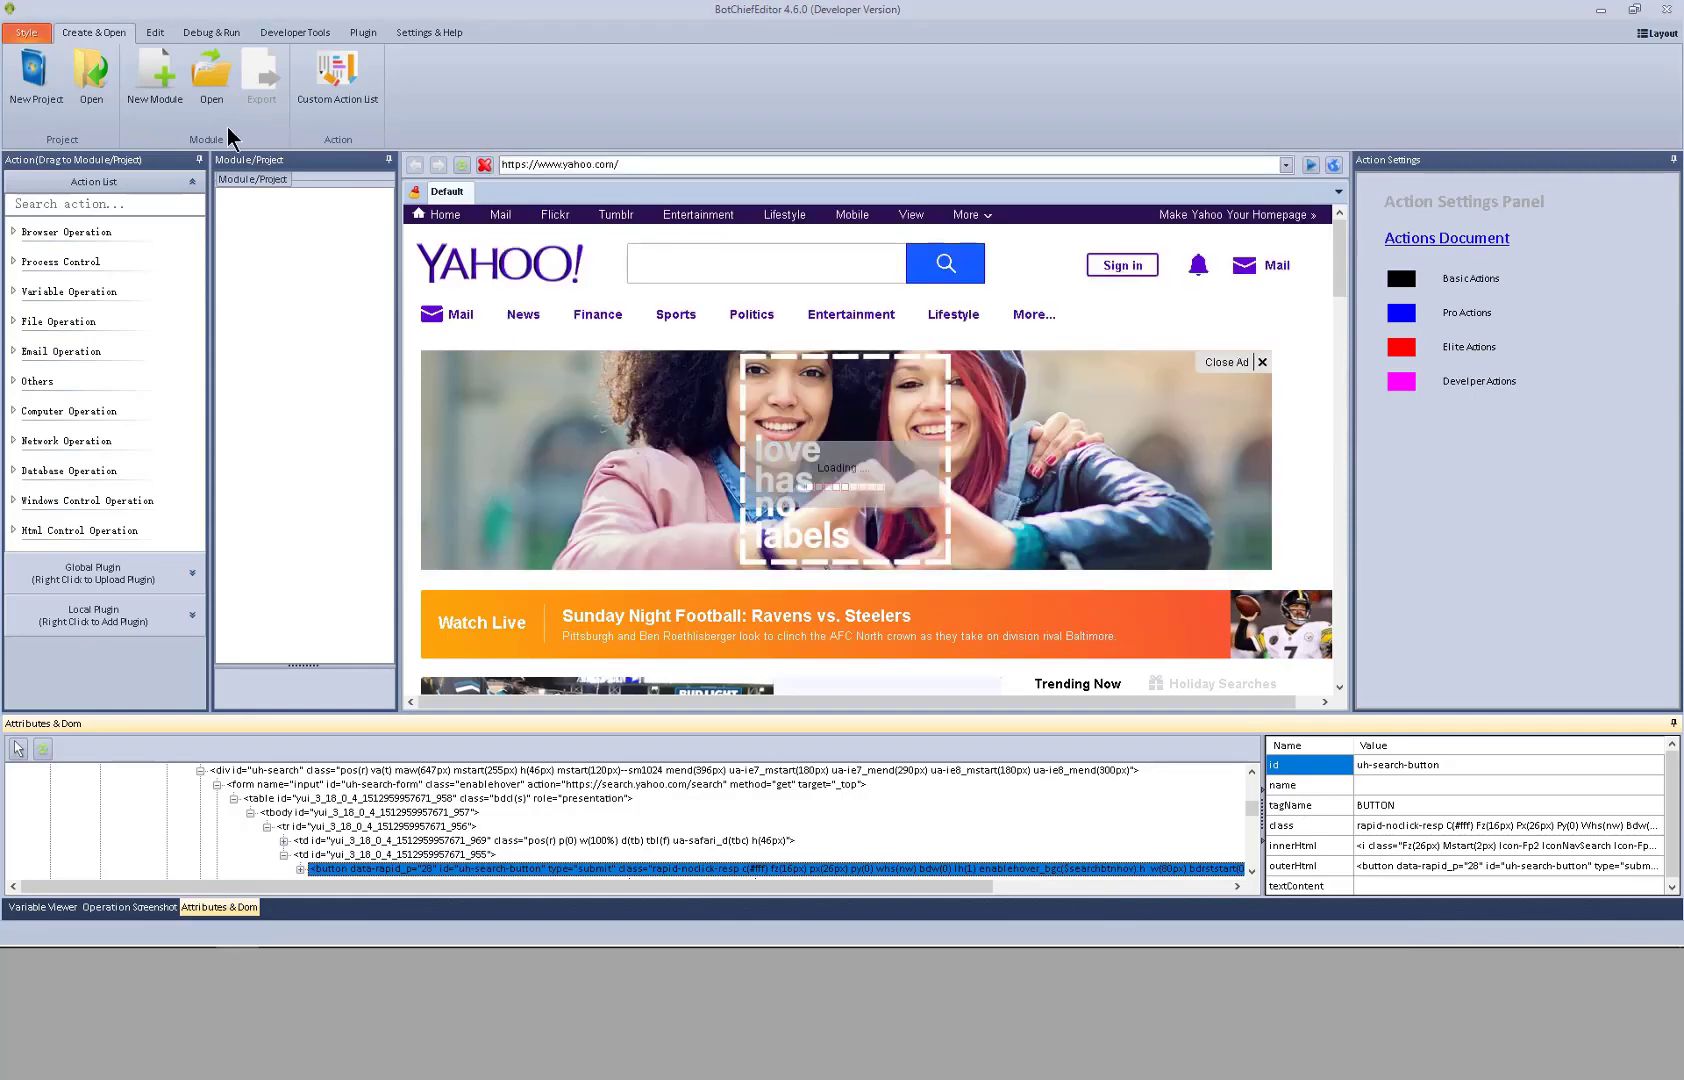
click(211, 82)
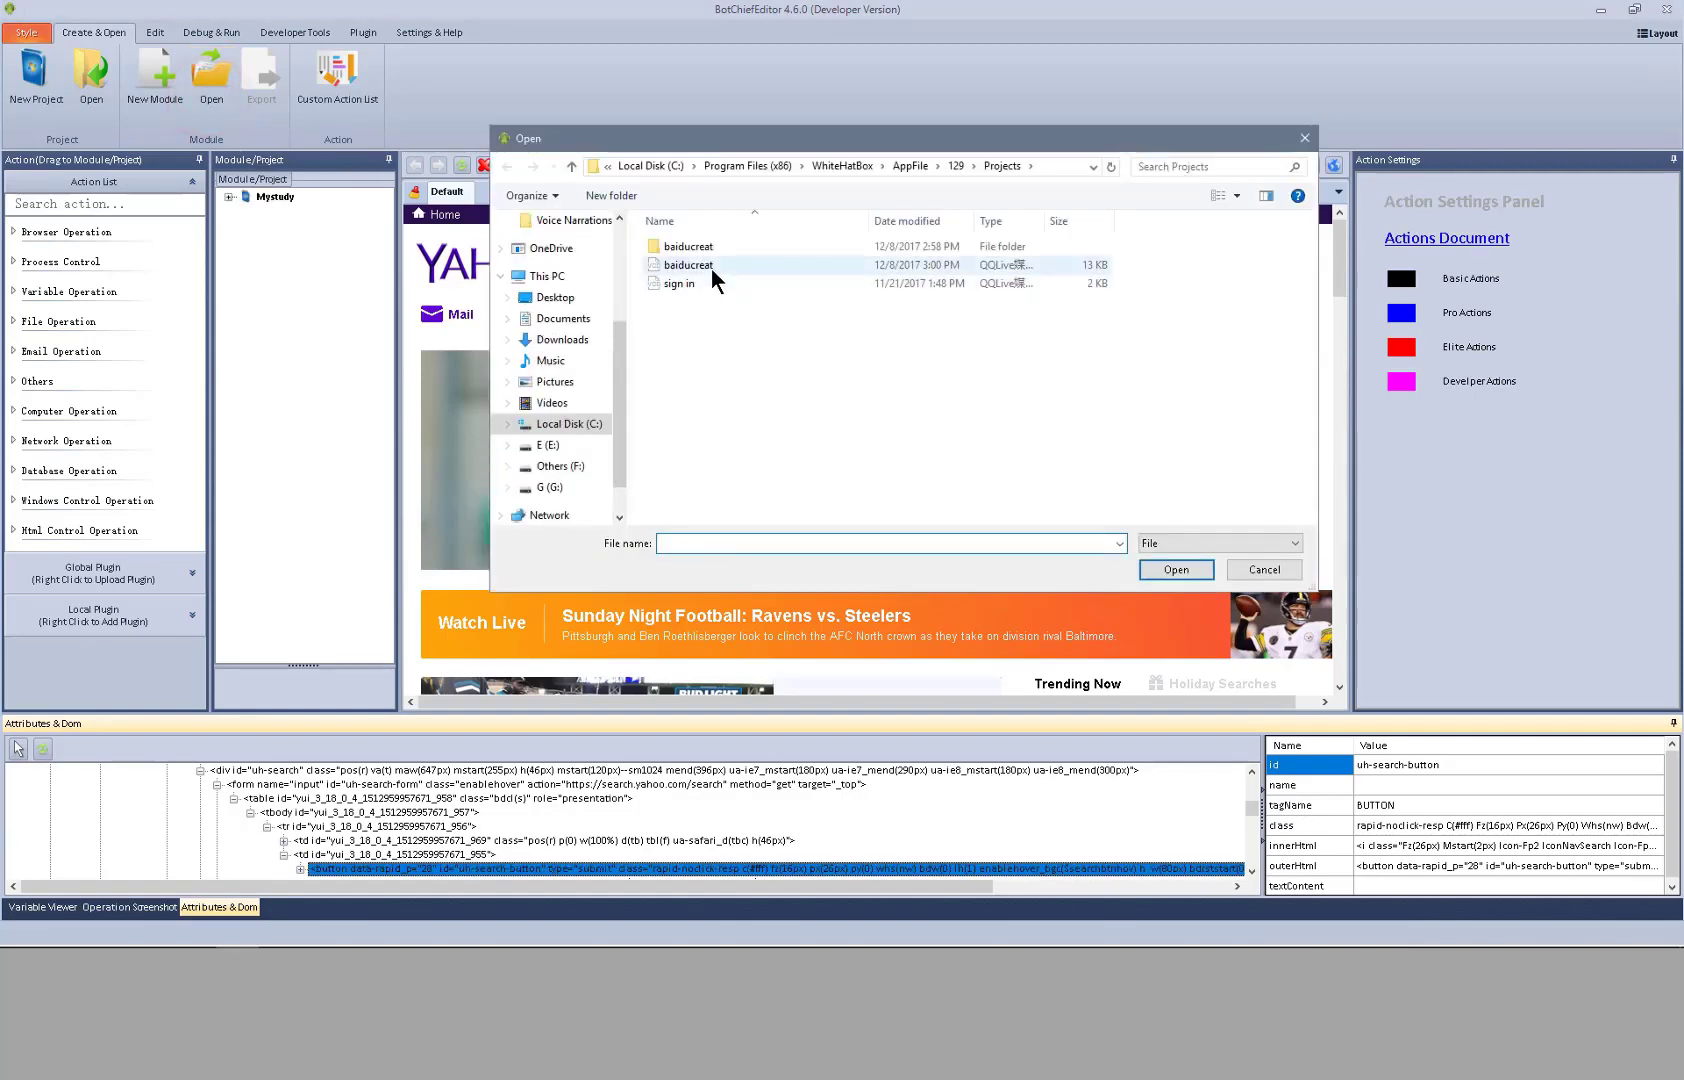
click(711, 265)
click(1186, 568)
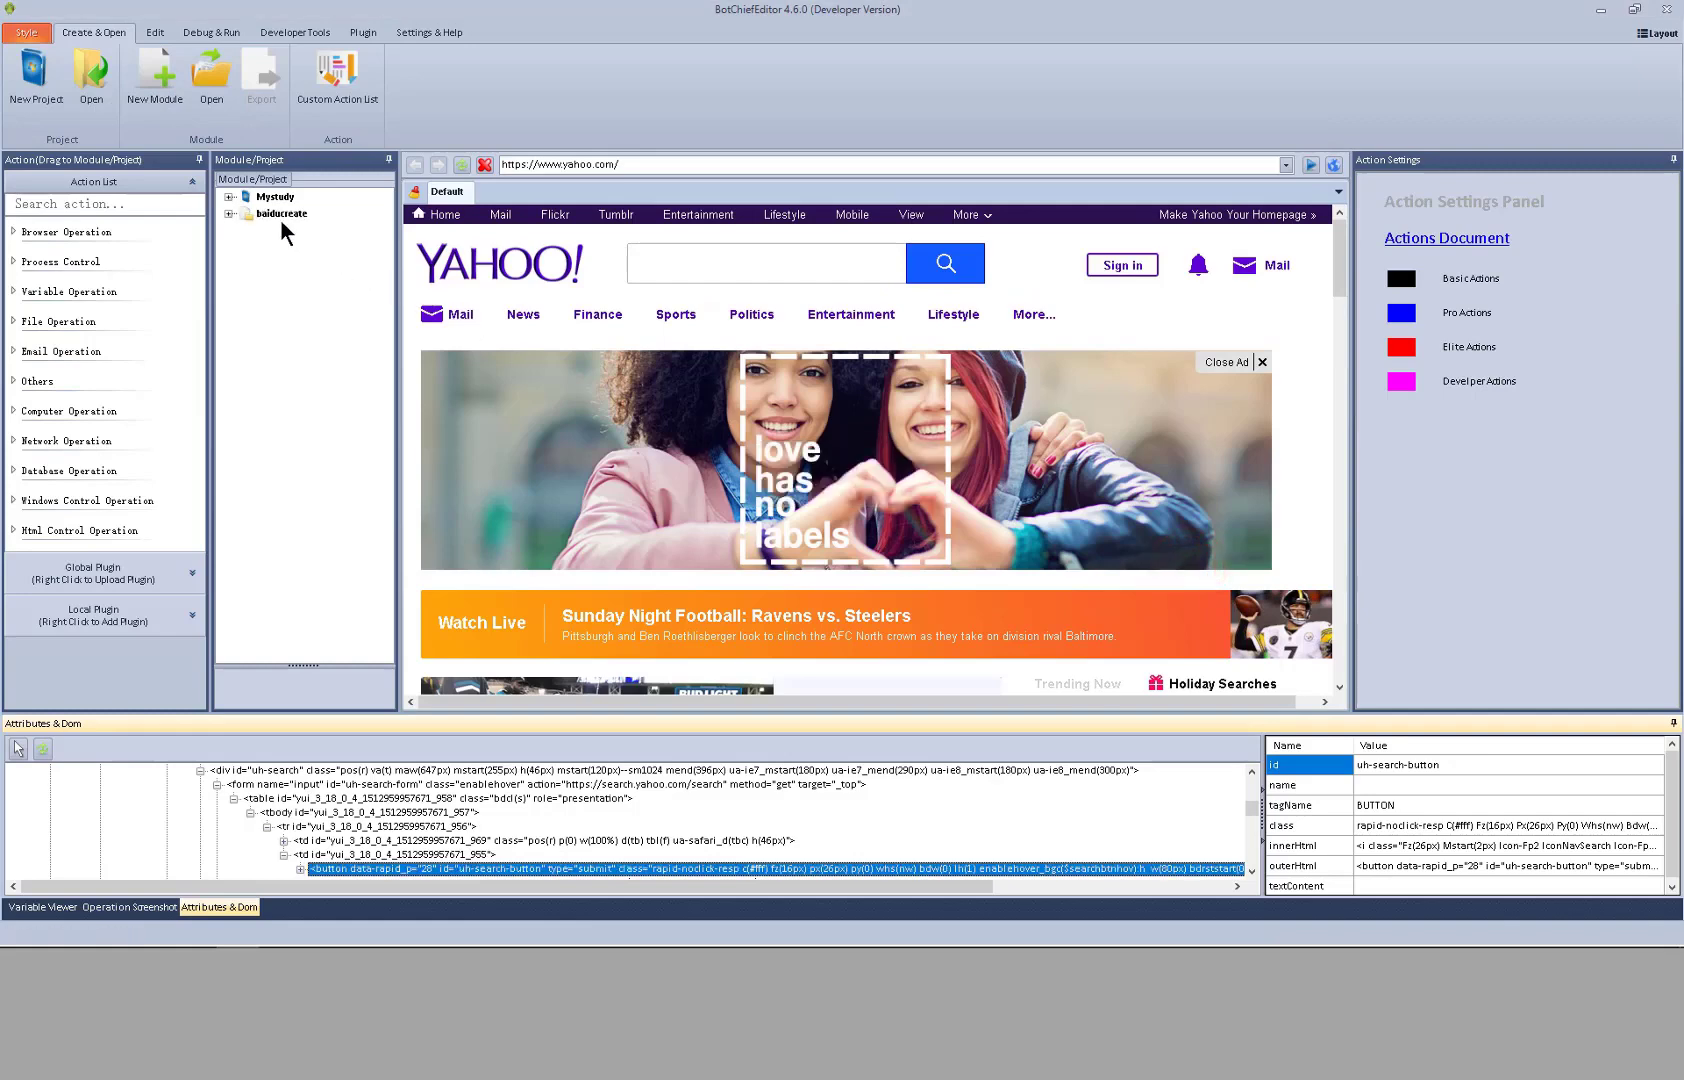
Look over the baiducreate module's actions and expand the Mystudy project's Web Operation Module and Forms branches.
click(228, 197)
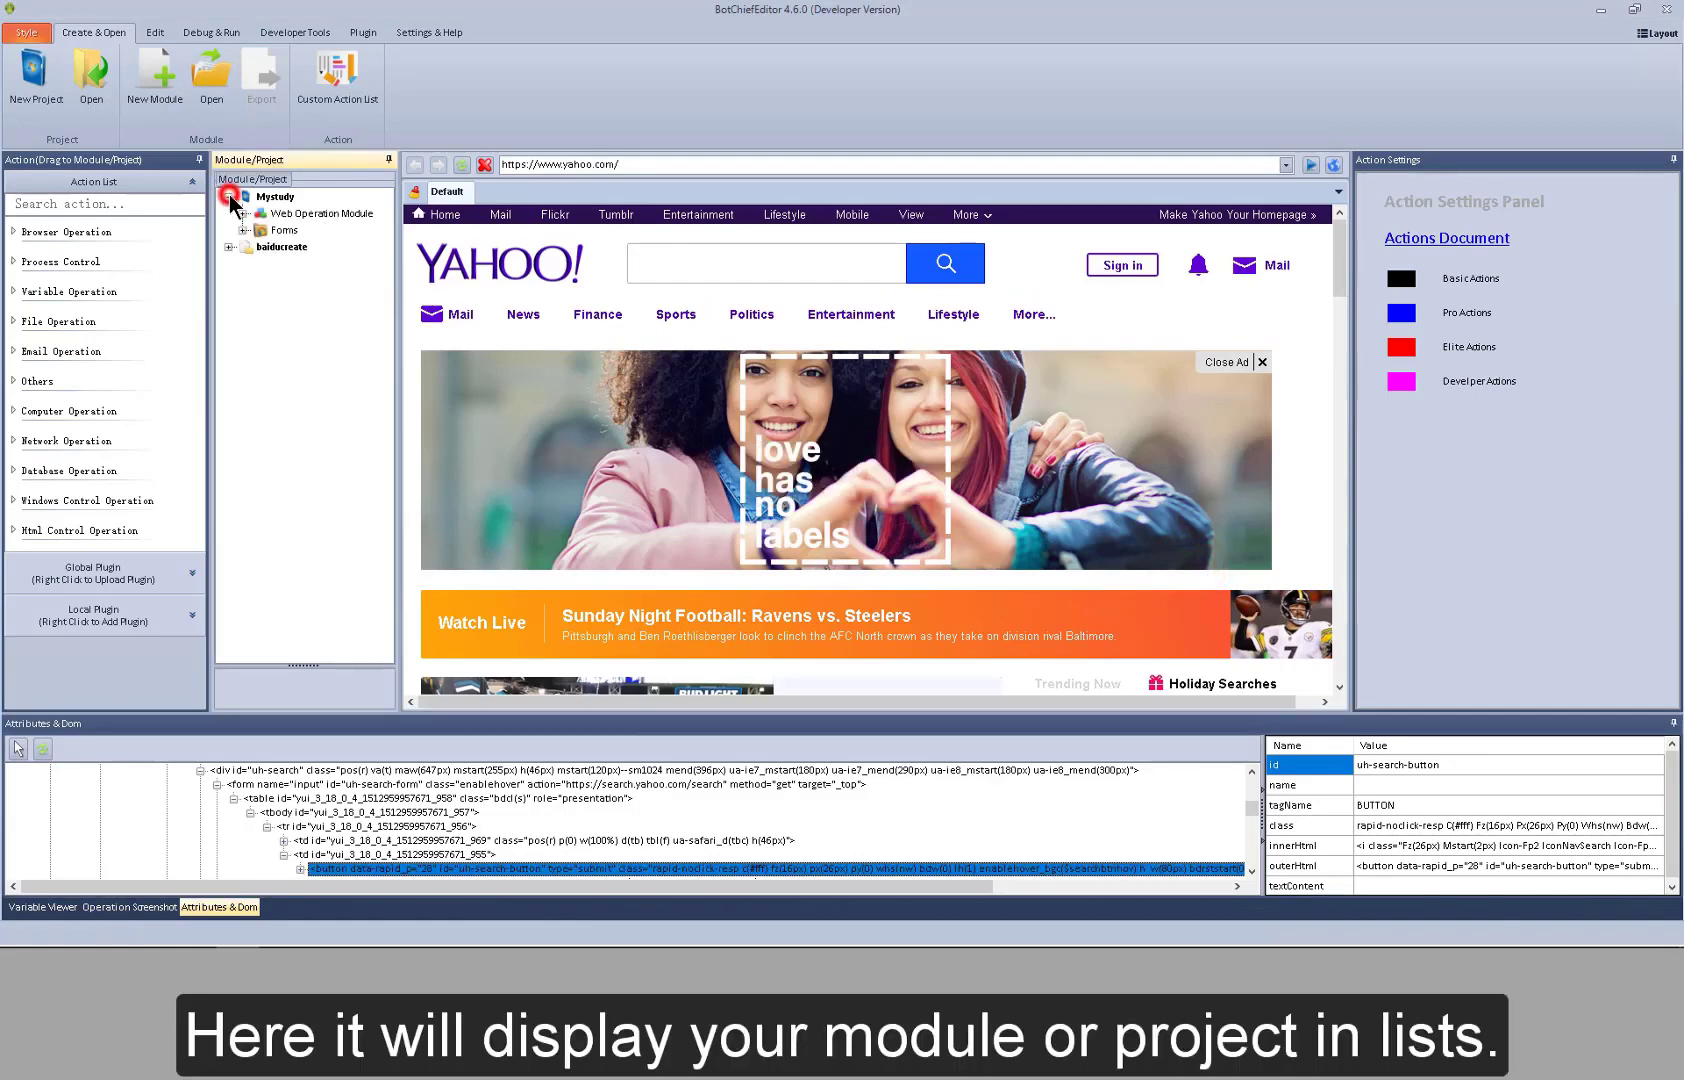
click(229, 248)
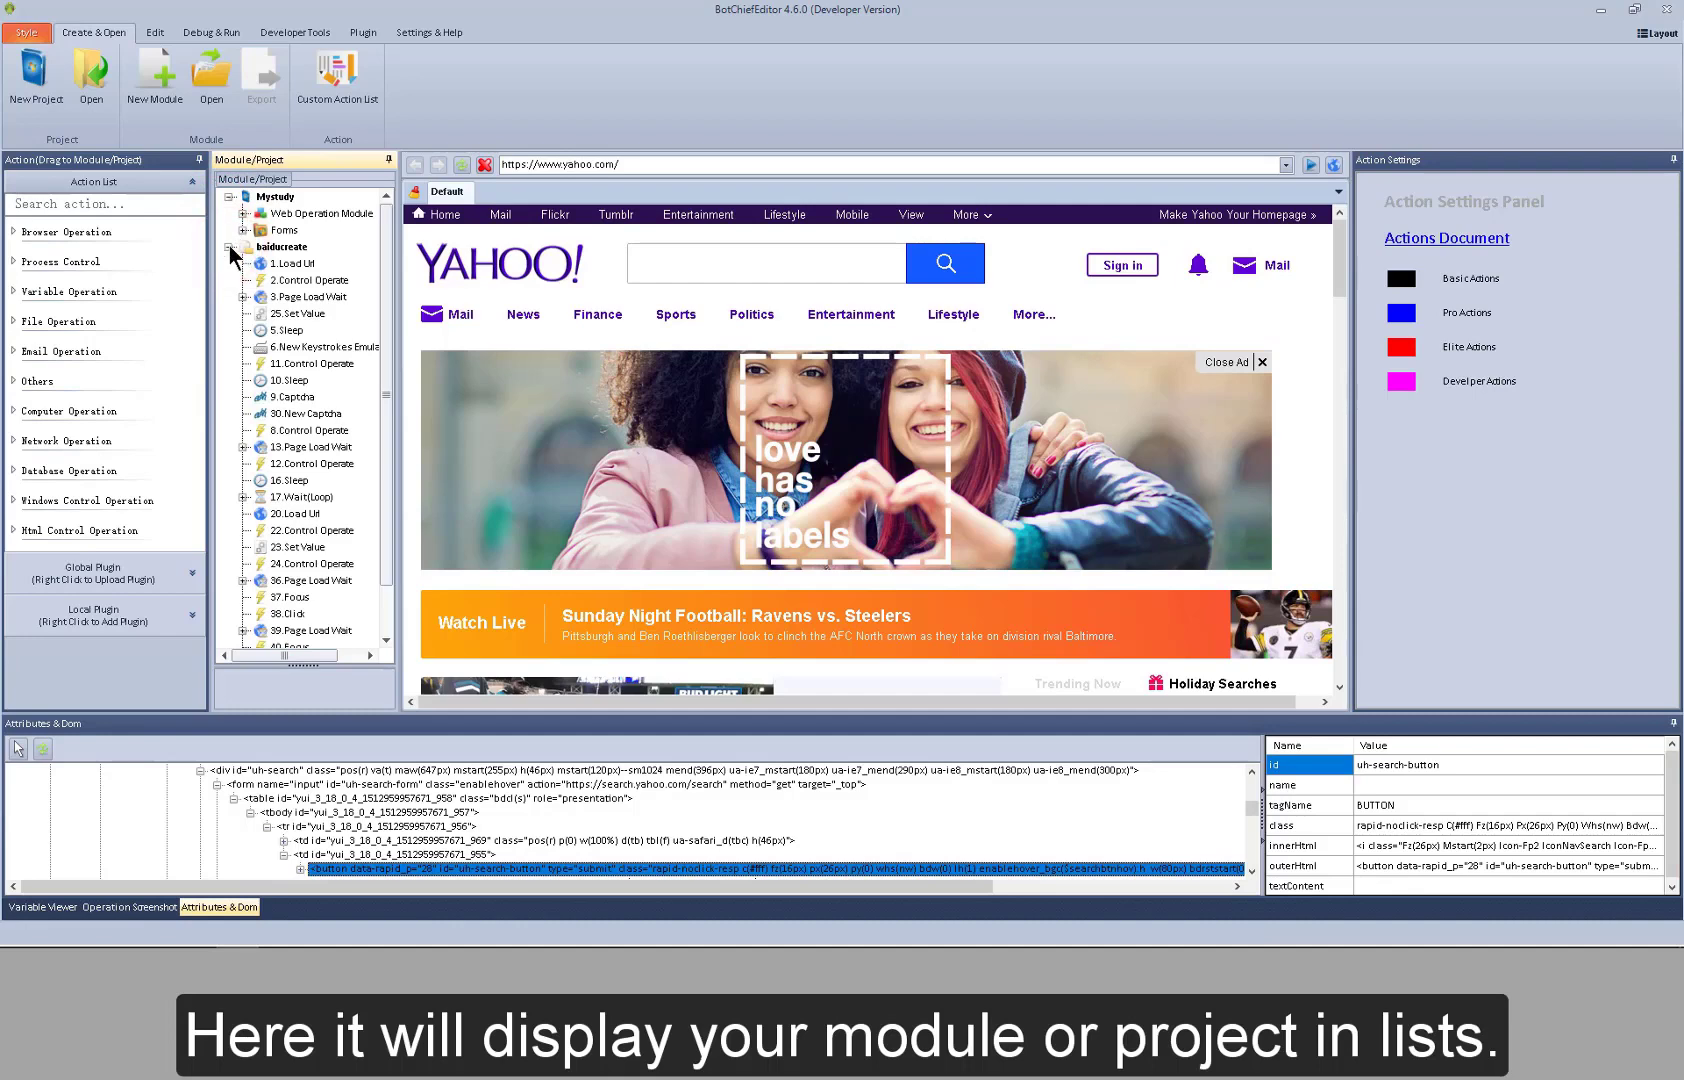
click(229, 246)
click(243, 230)
click(243, 213)
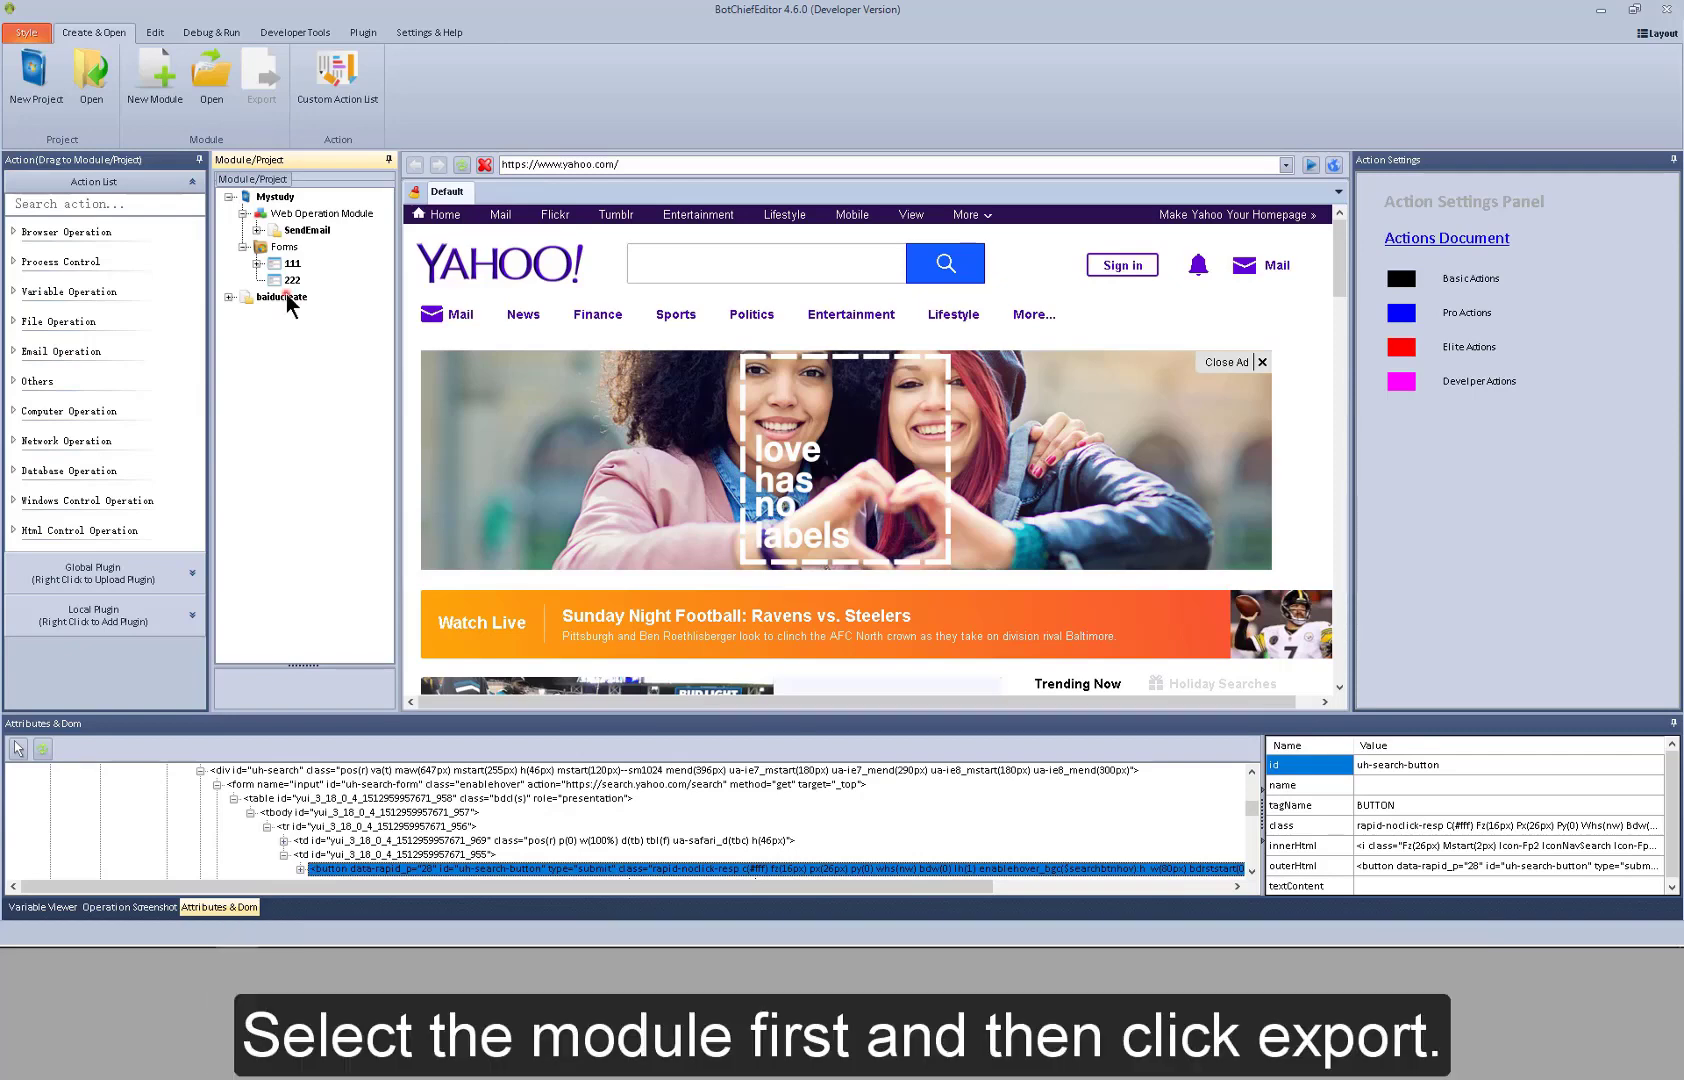
Look over the export options for the baiducreate module, including browser version, module name and saving path, and leave without exporting.
click(284, 296)
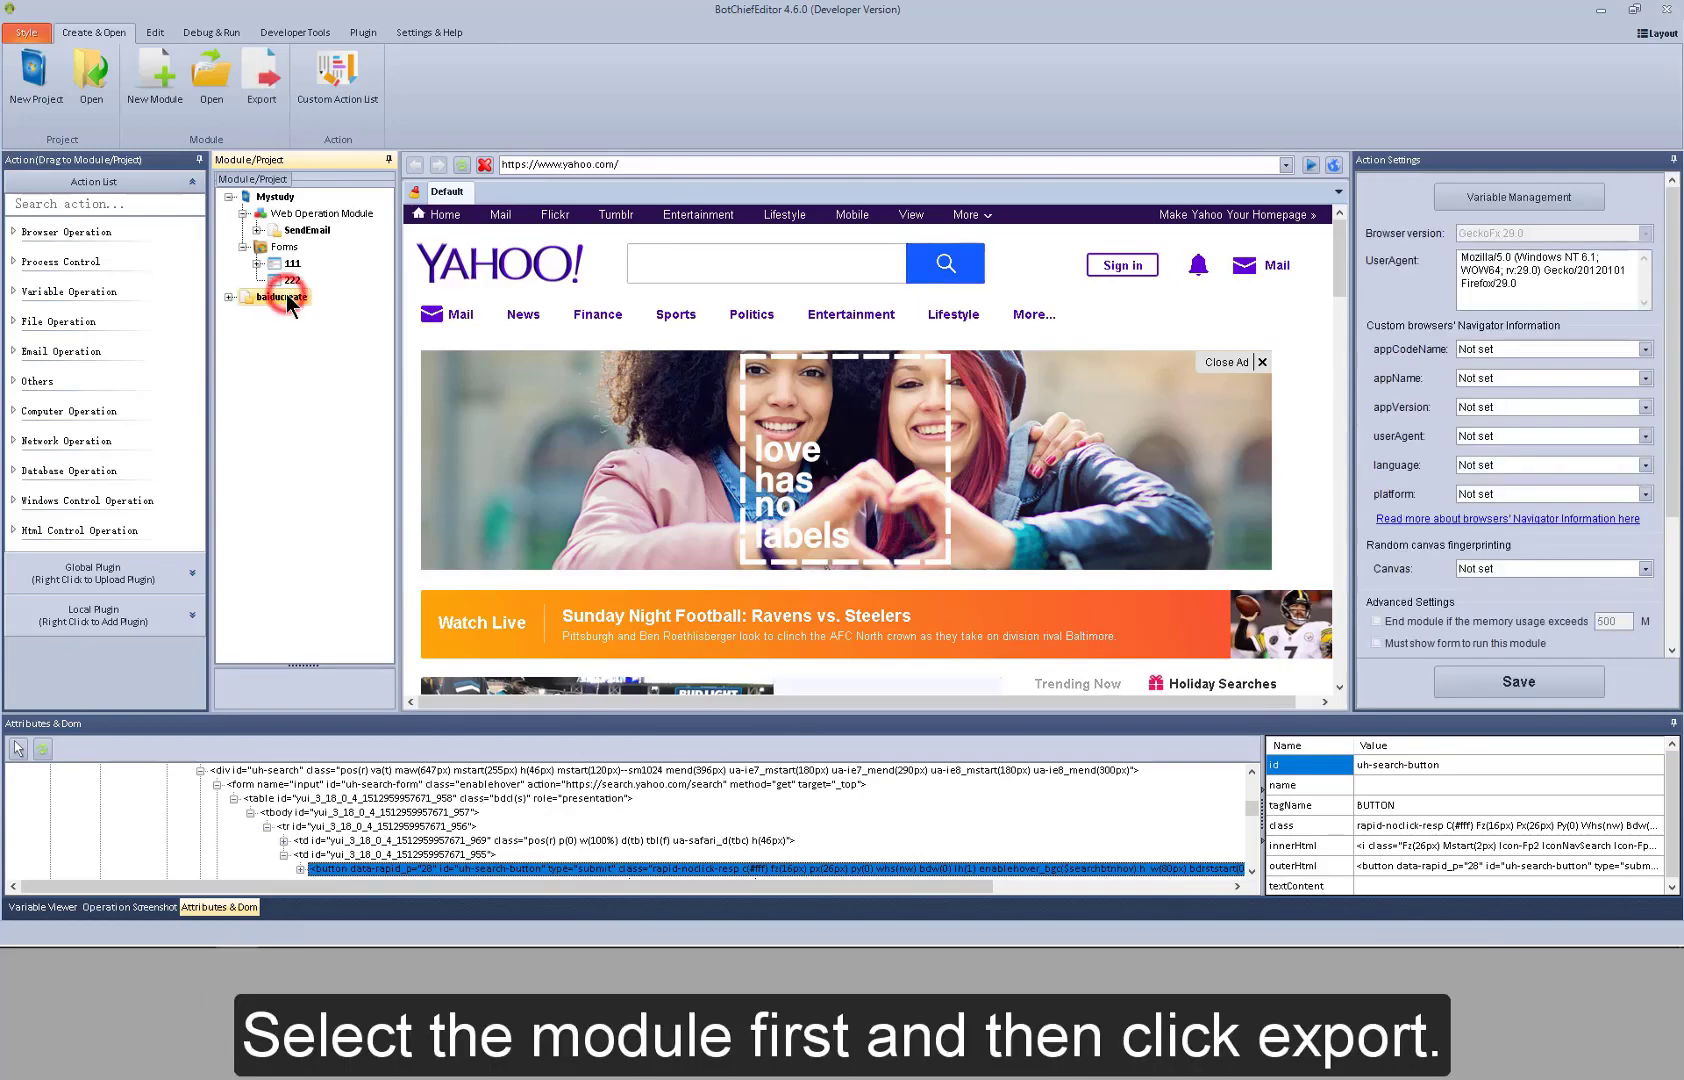
click(259, 104)
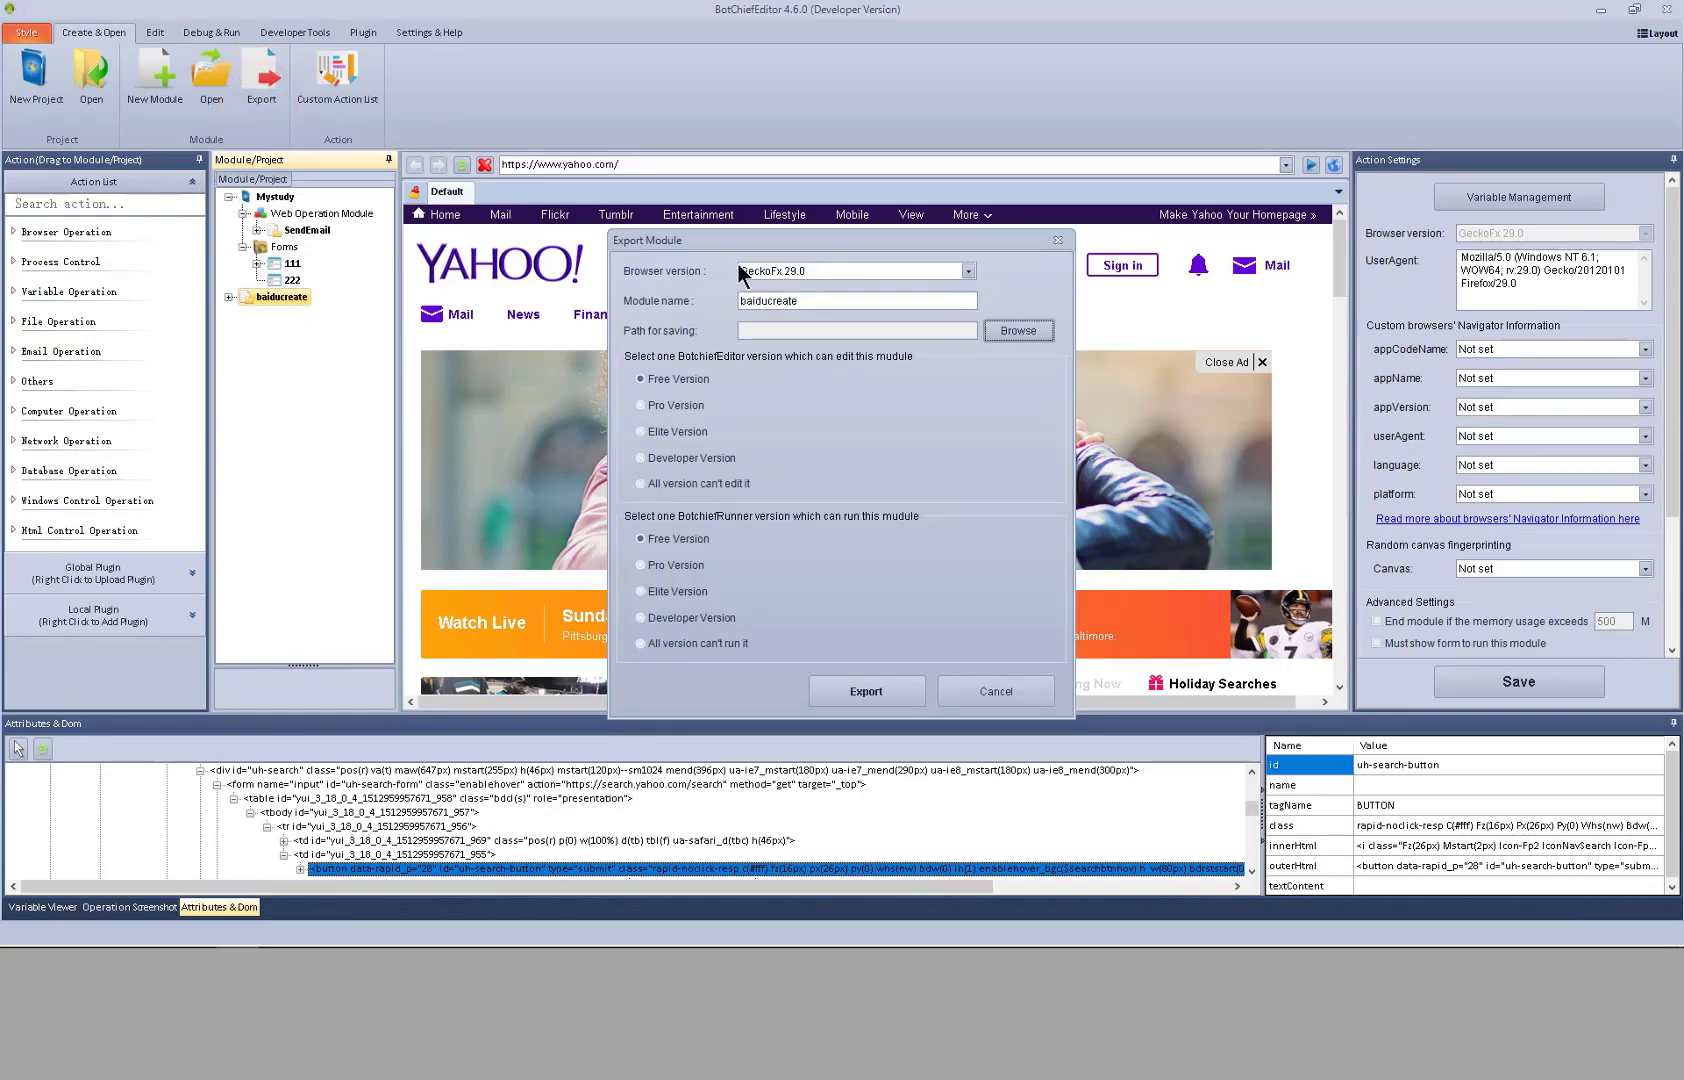
click(972, 273)
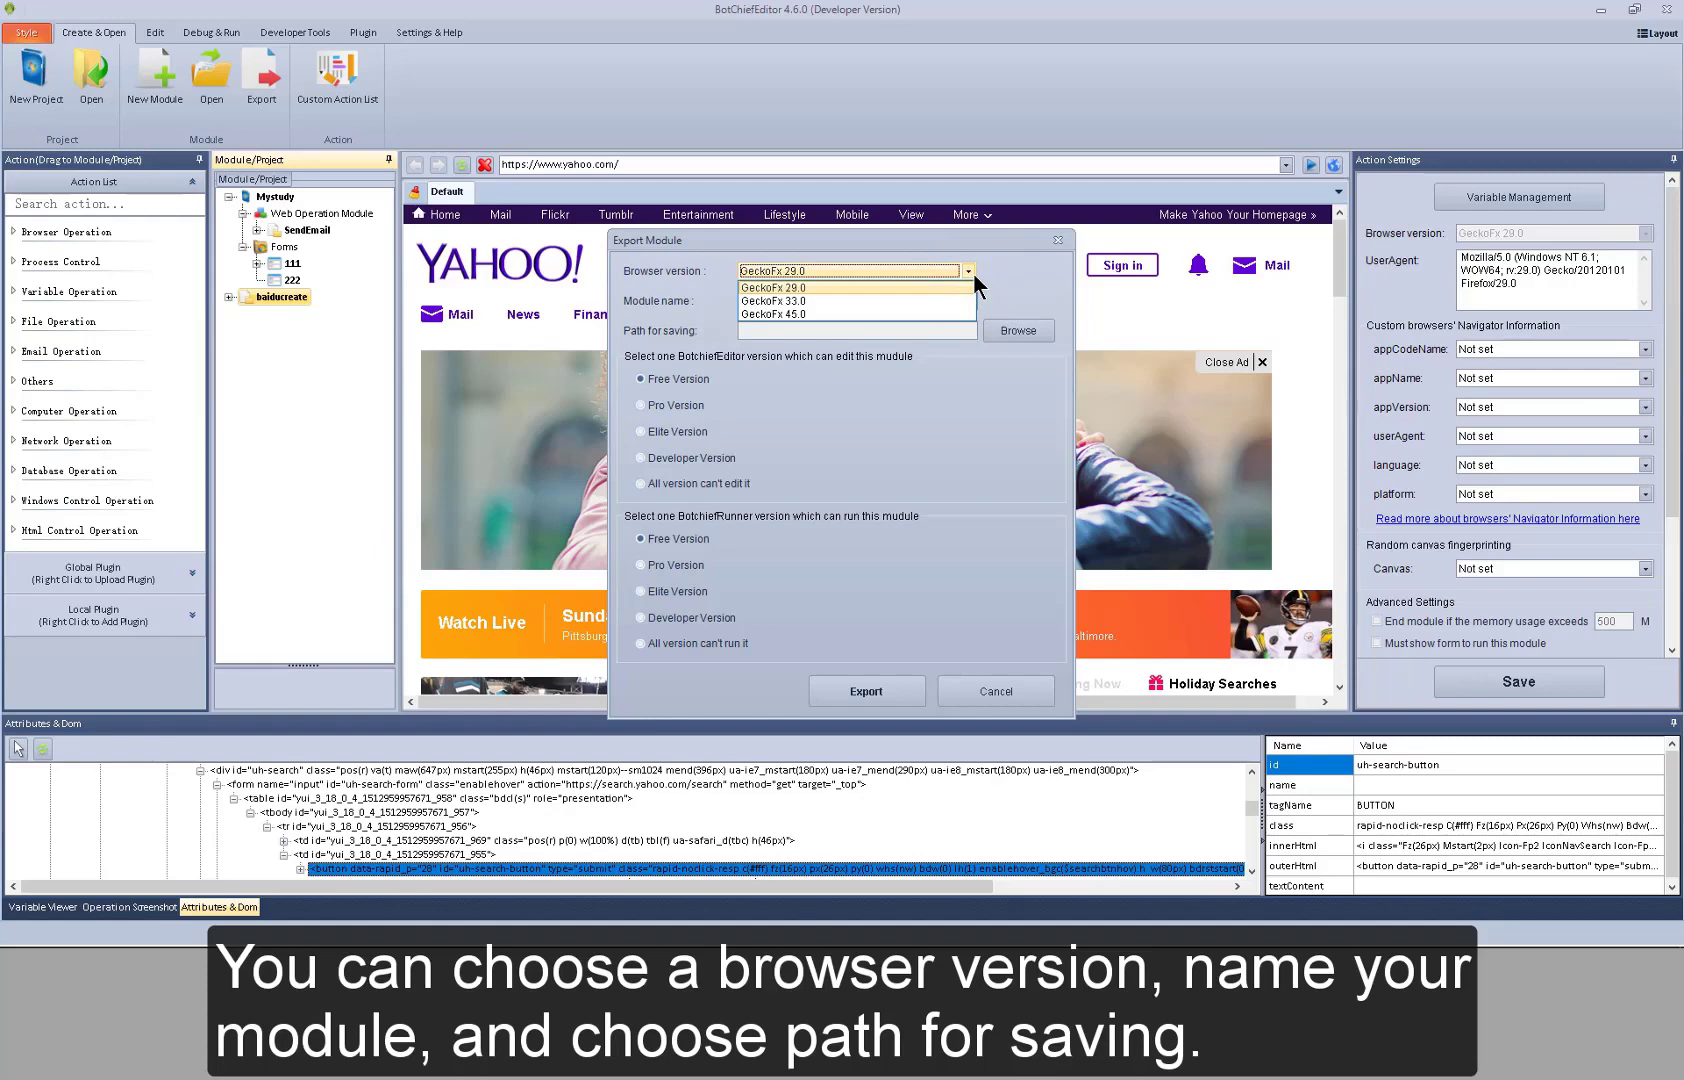
click(972, 273)
click(930, 300)
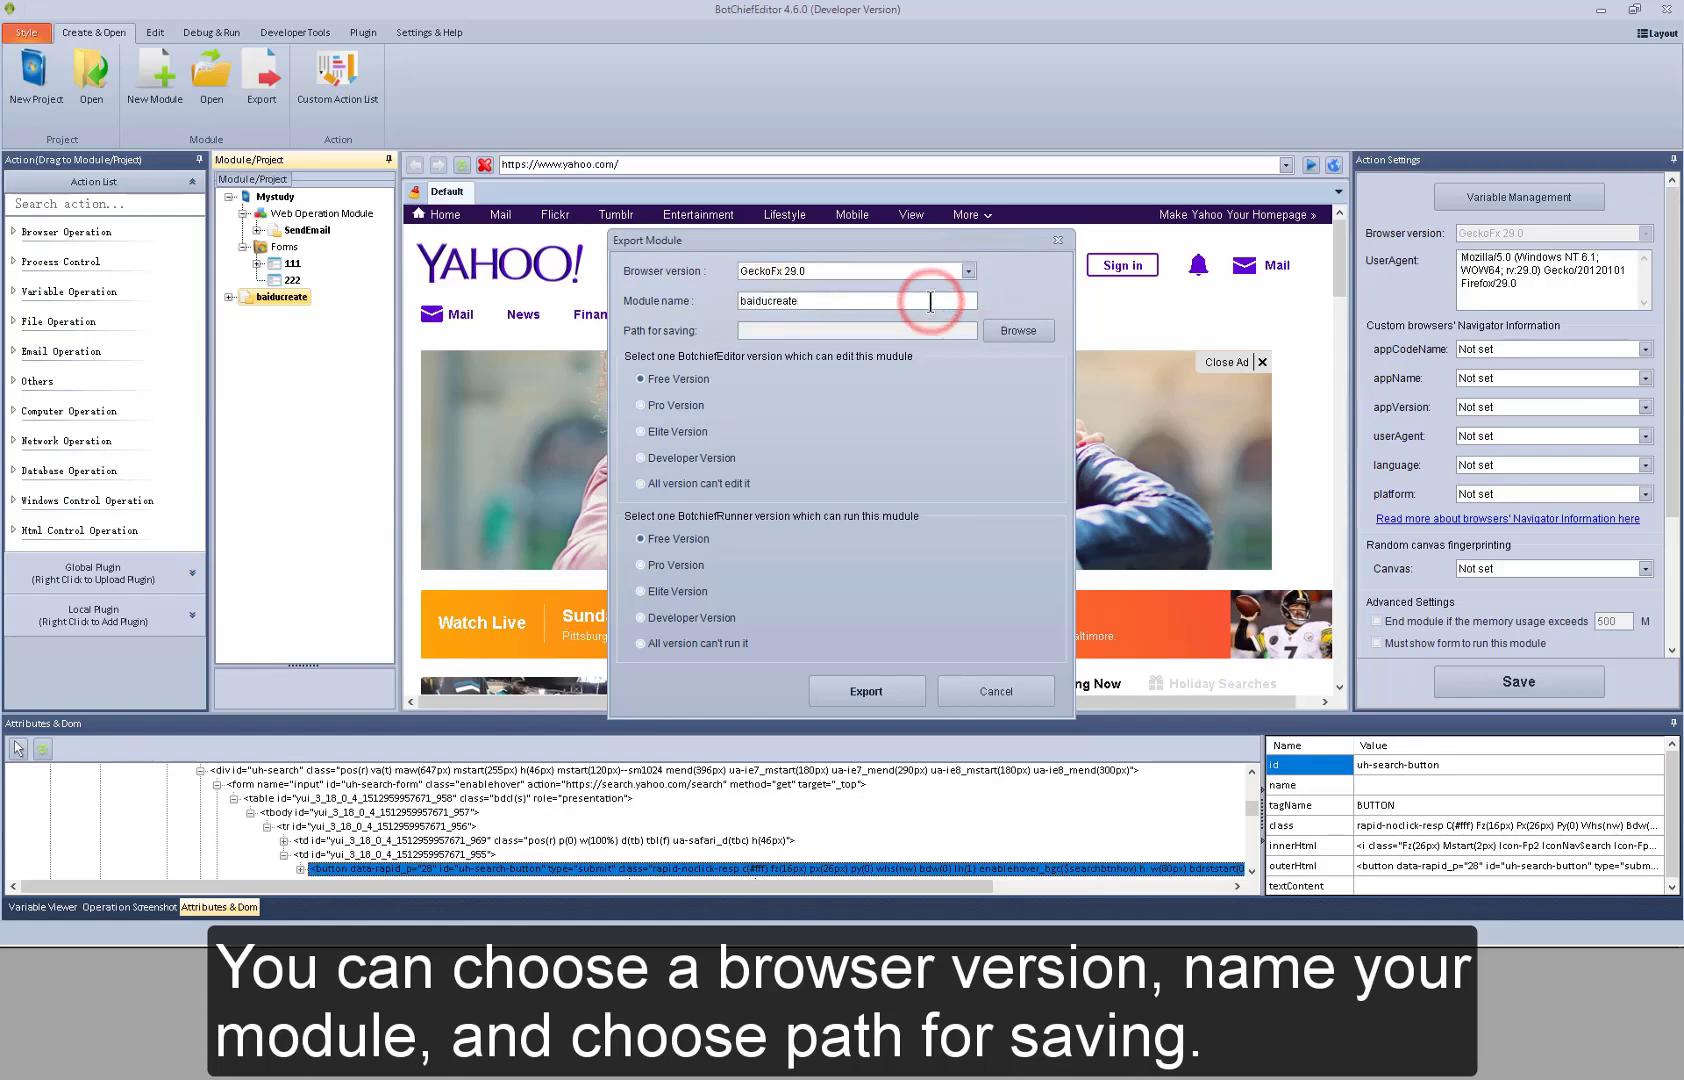
click(1003, 335)
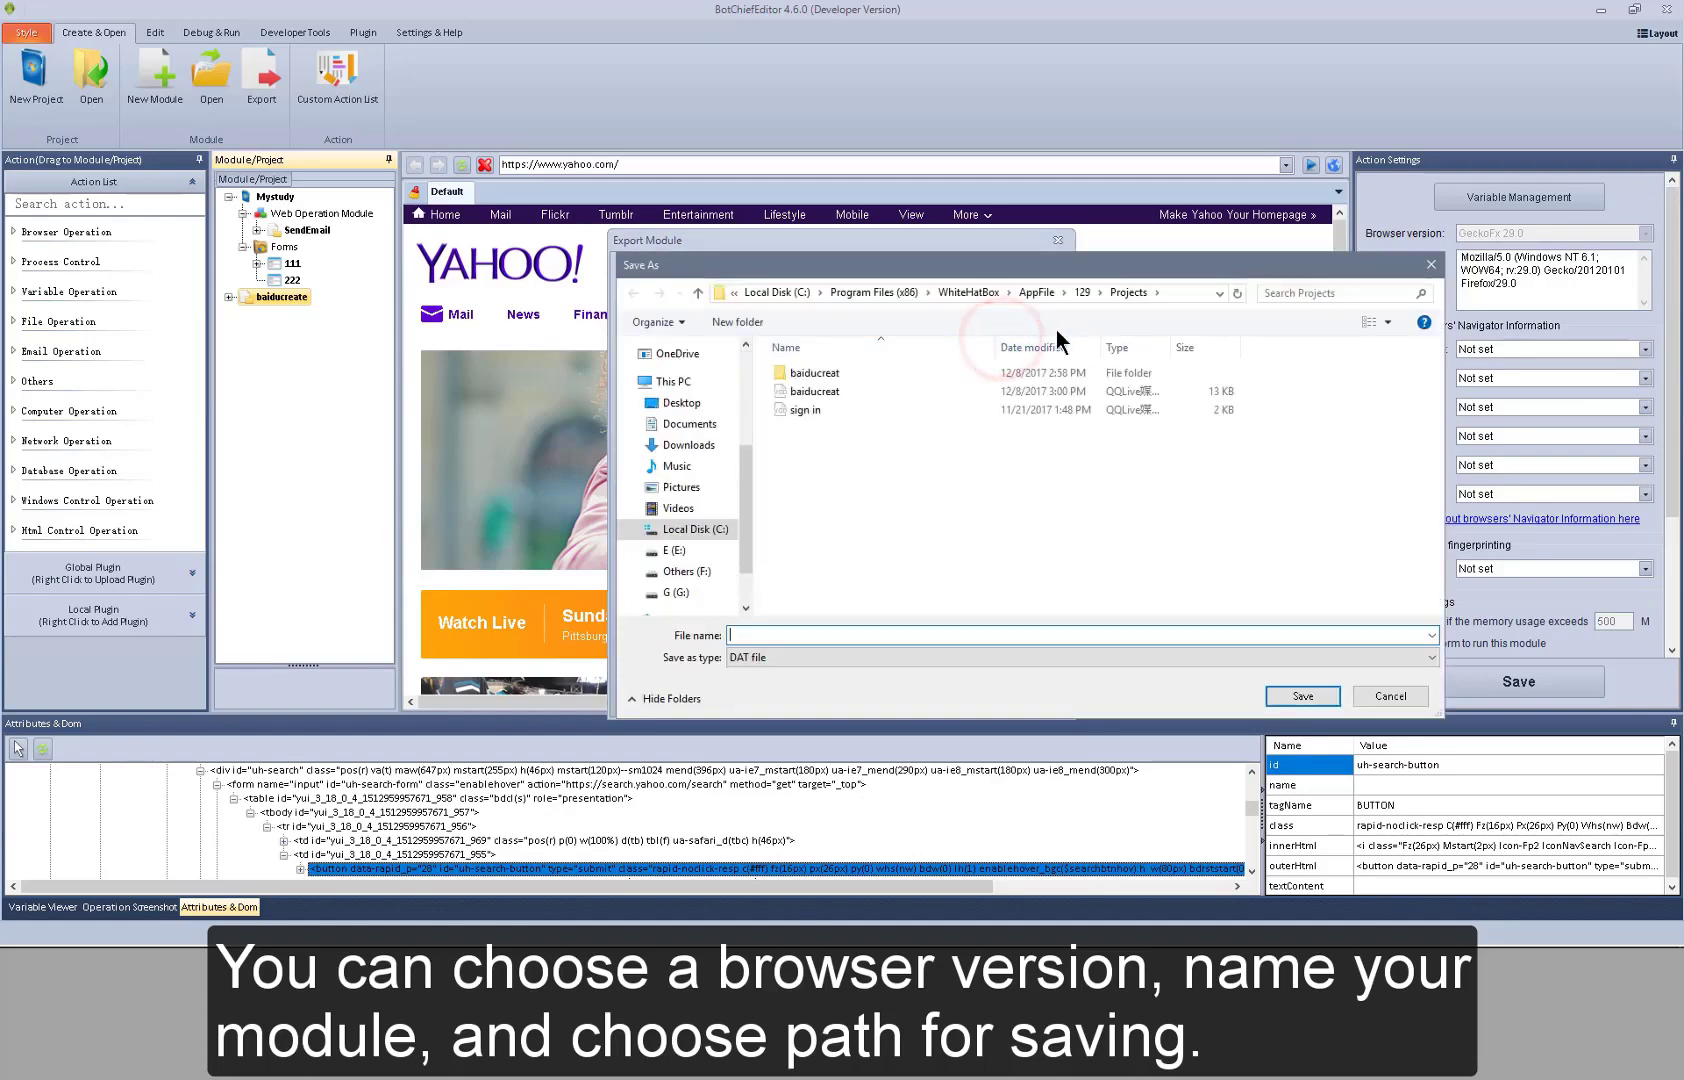
click(1432, 265)
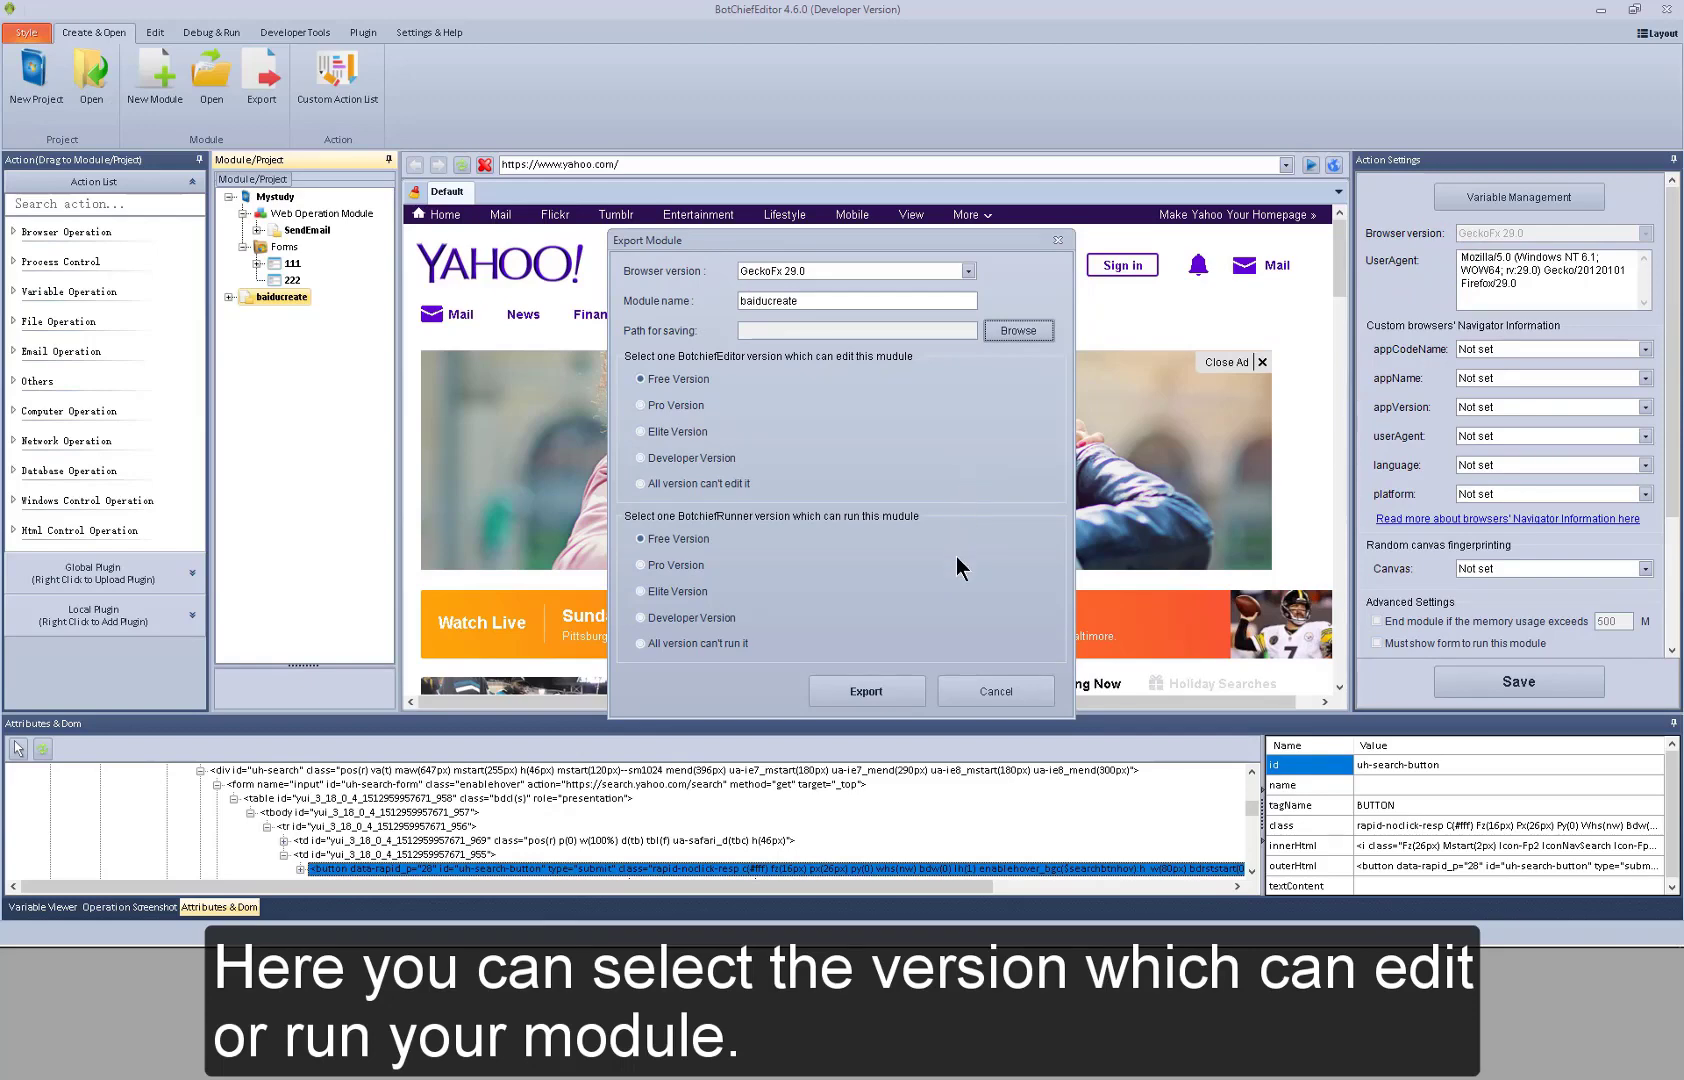
click(974, 689)
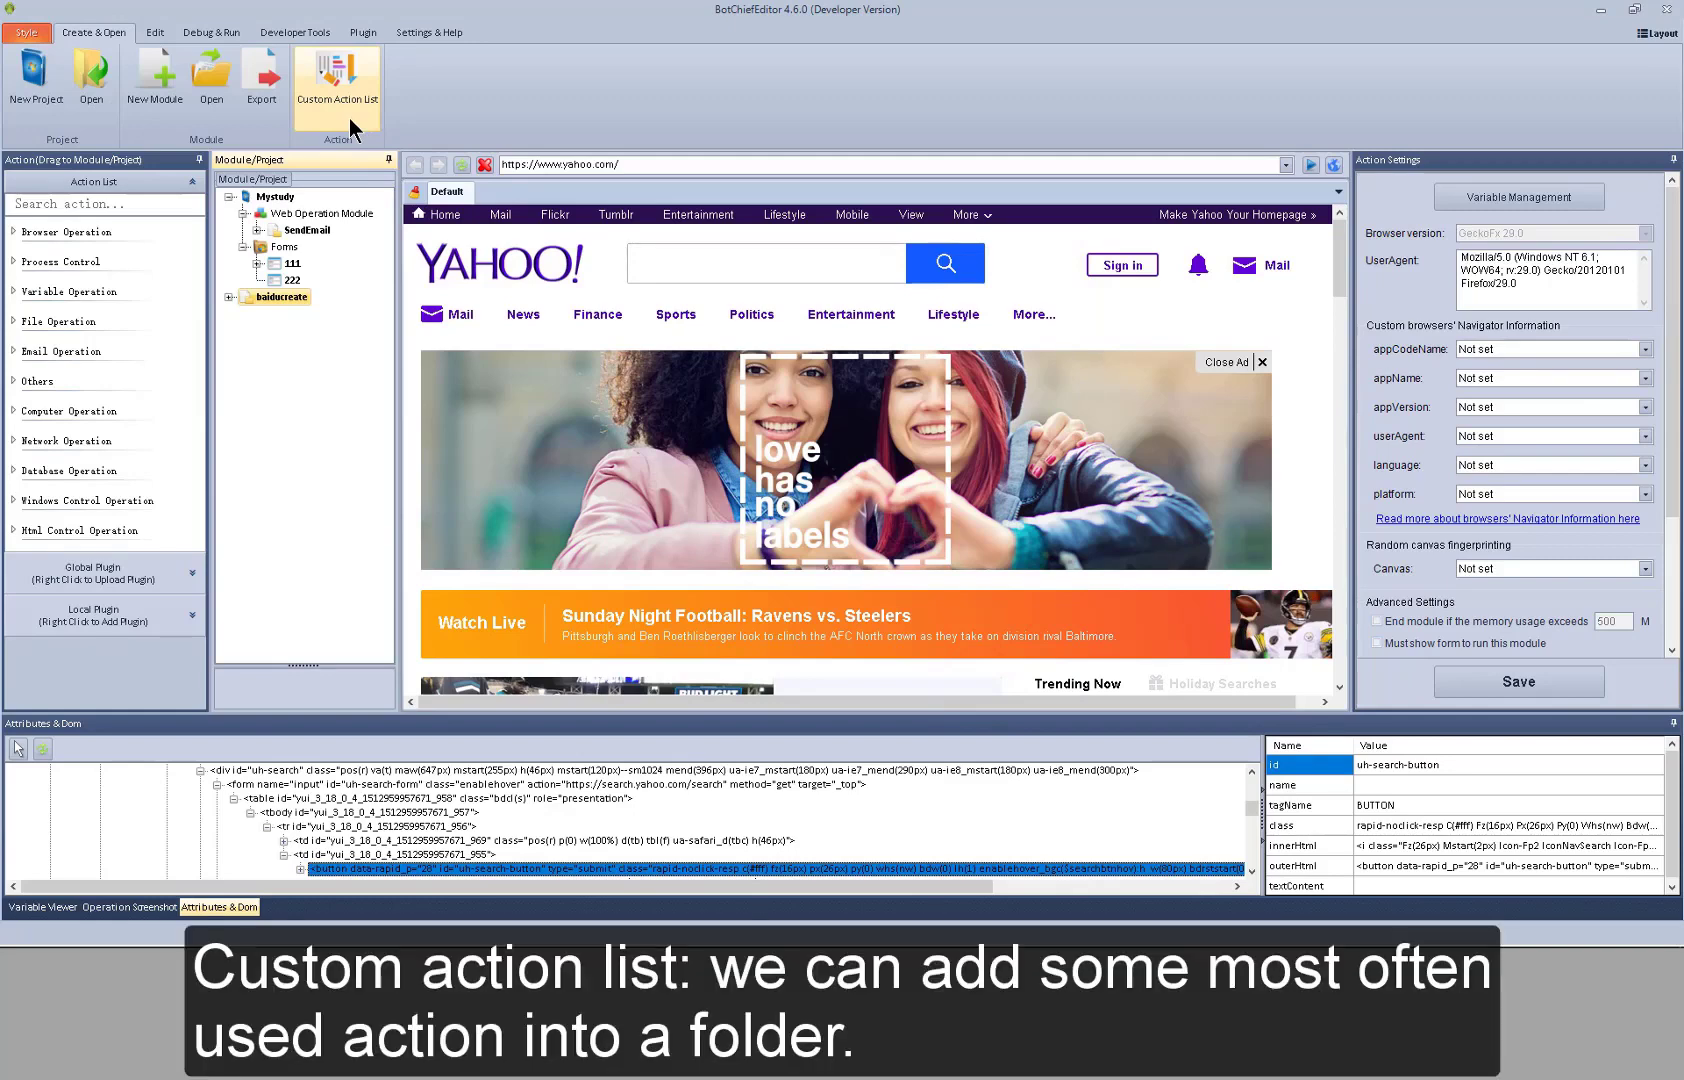
Create a custom action group named new in the custom action list manager.
click(349, 118)
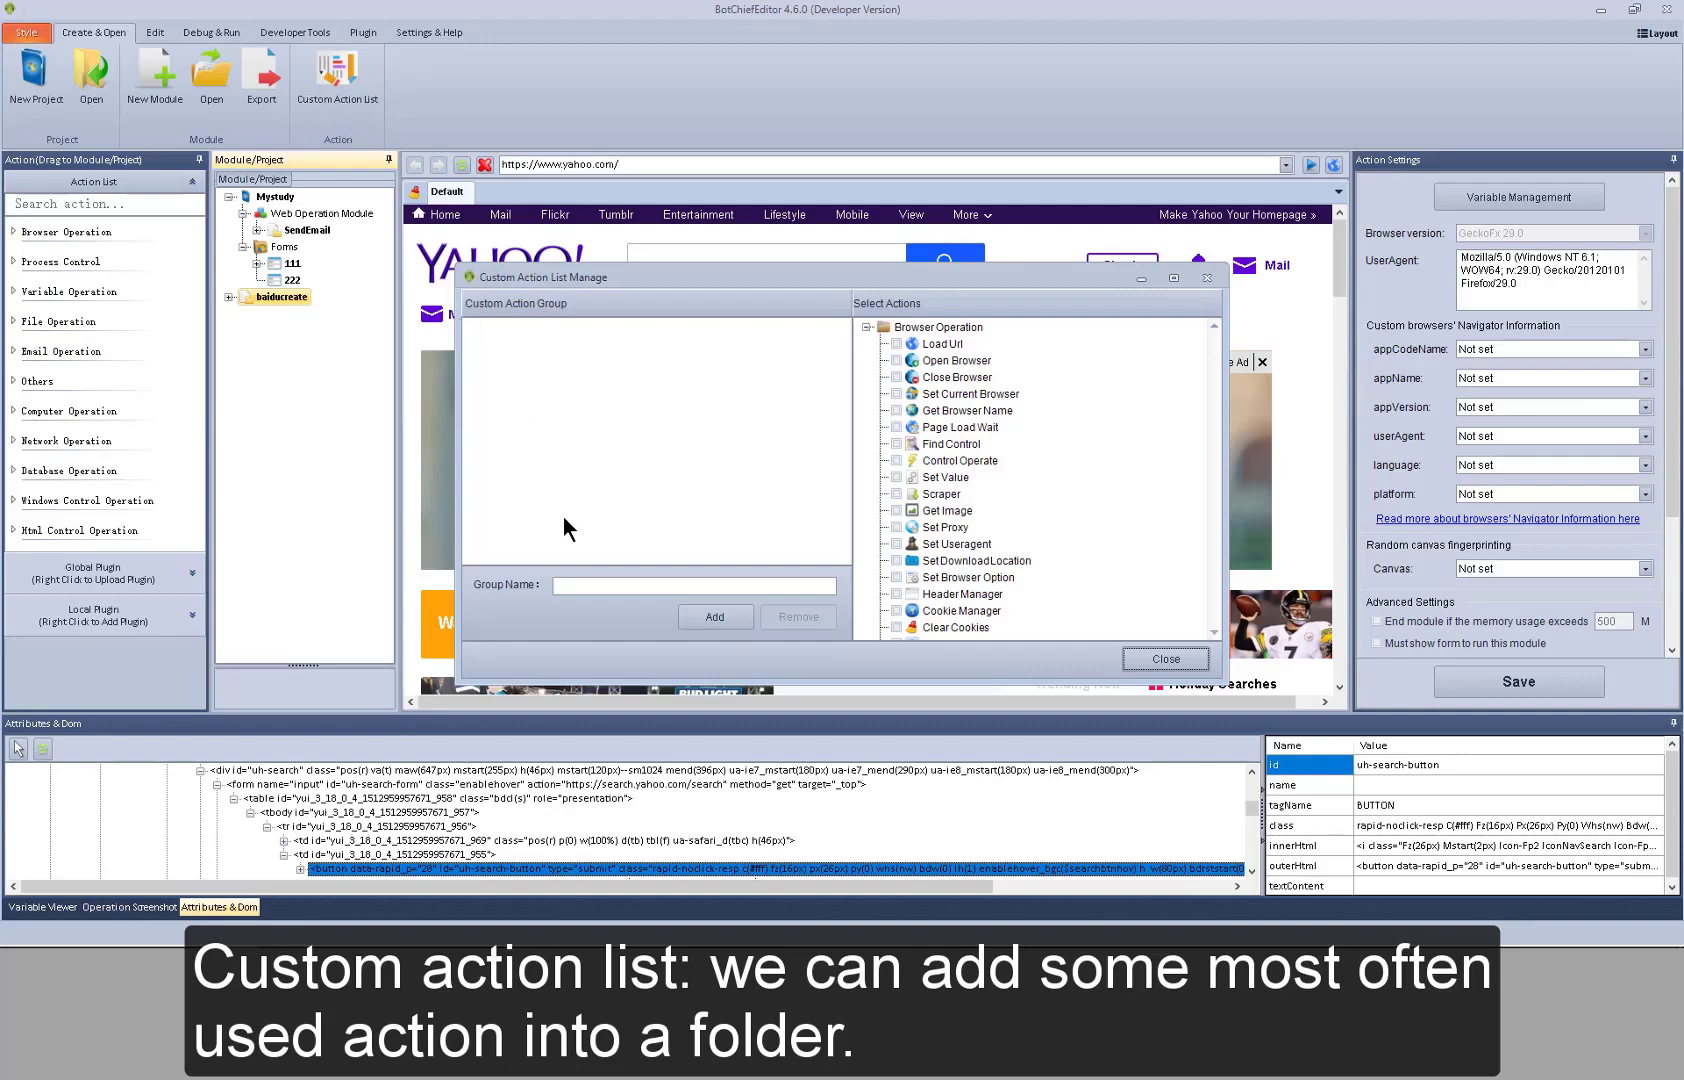
click(592, 585)
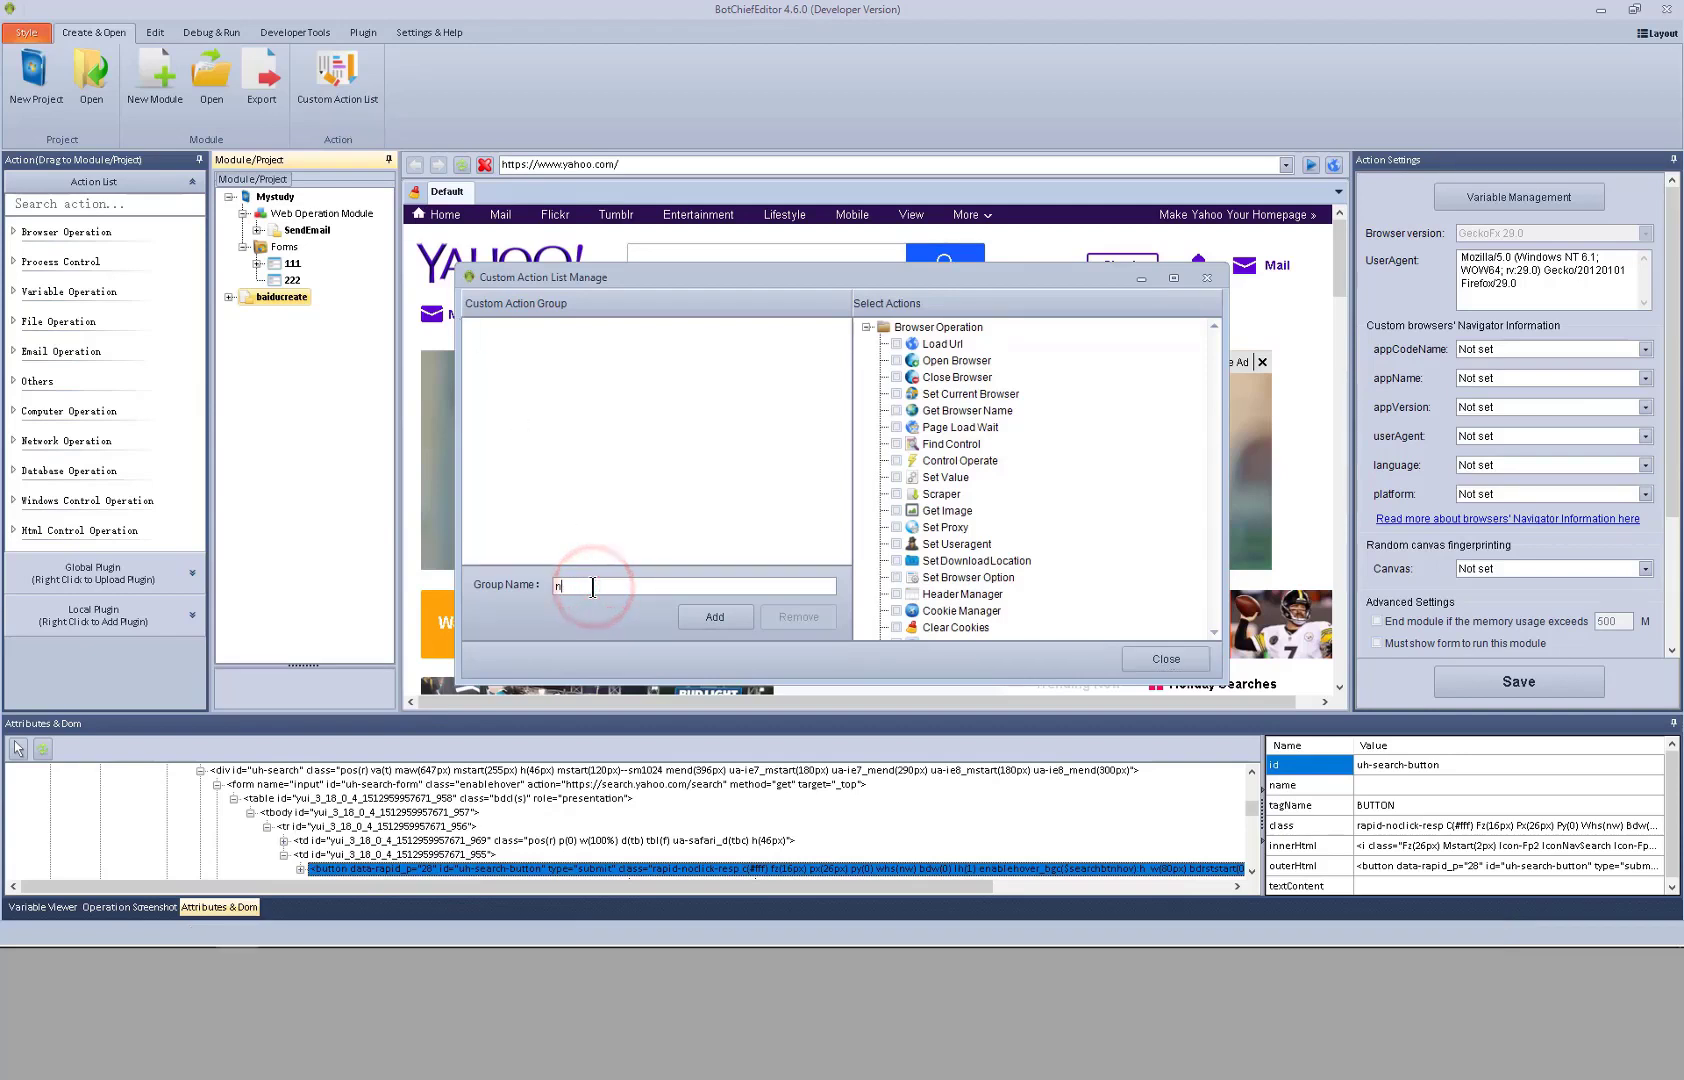
text(new)
click(694, 617)
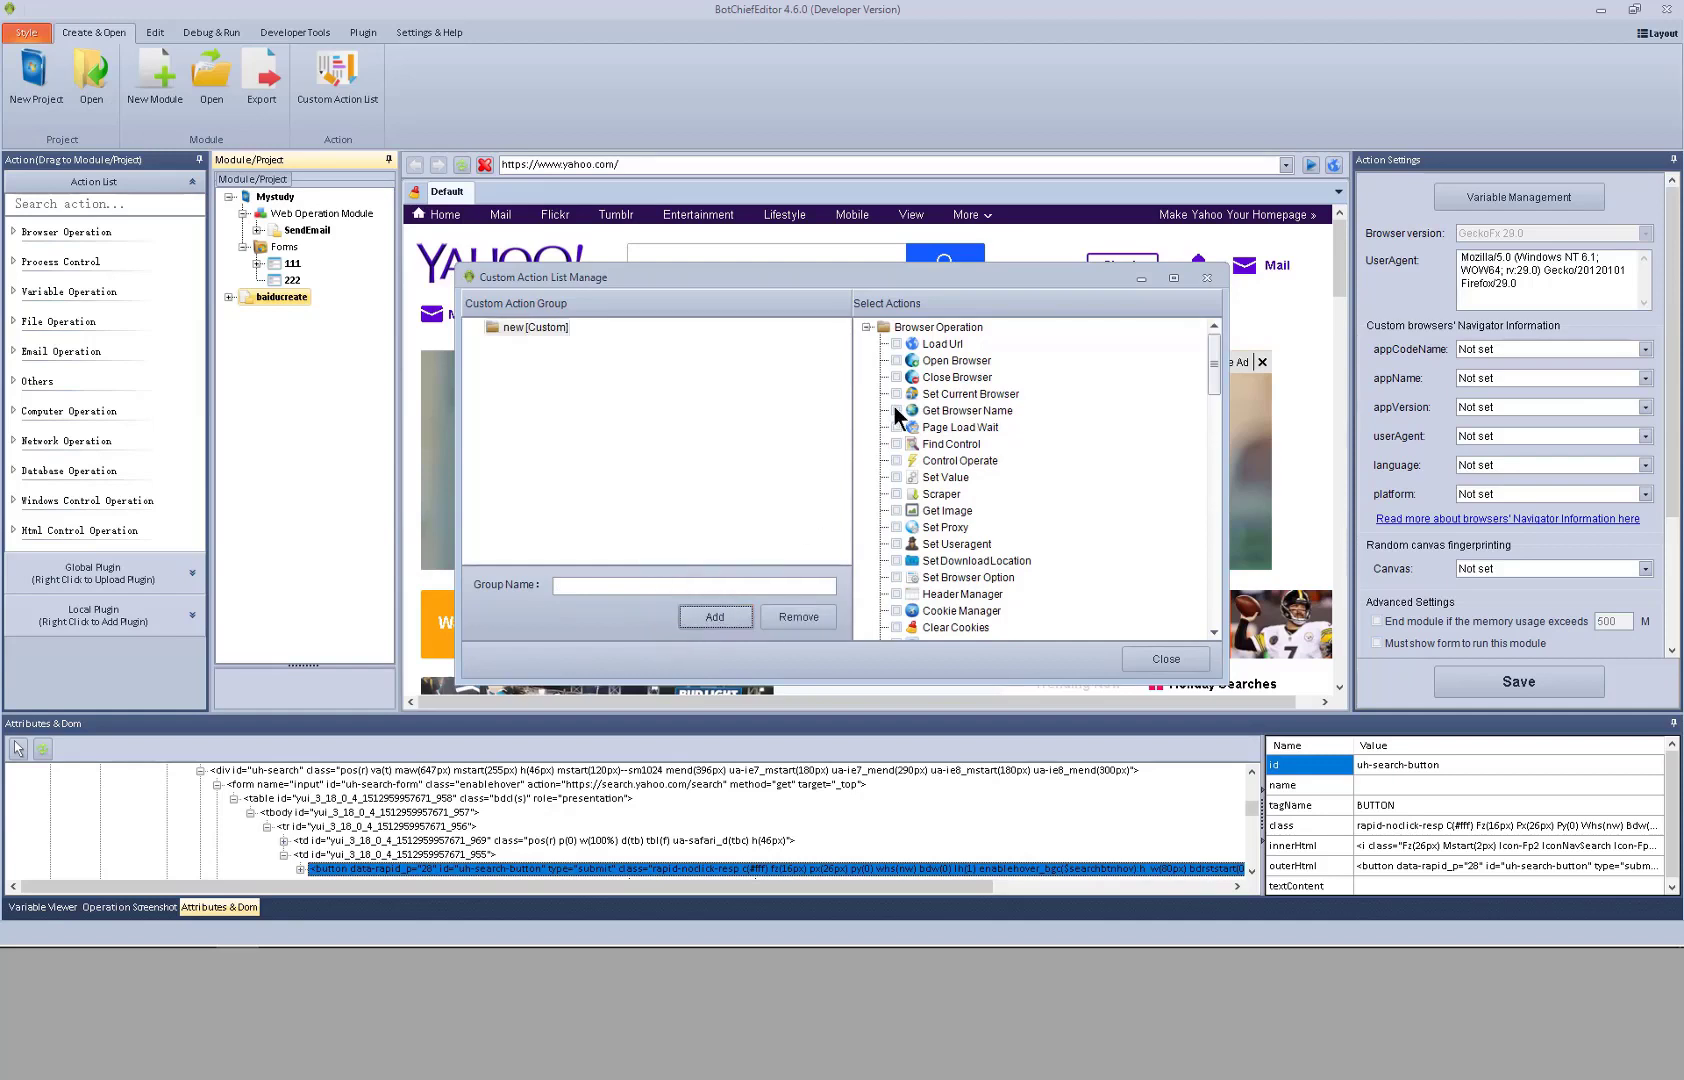
Add the Load Url and Open Browser actions to the new custom group and expand that group in the action list.
click(896, 342)
click(896, 360)
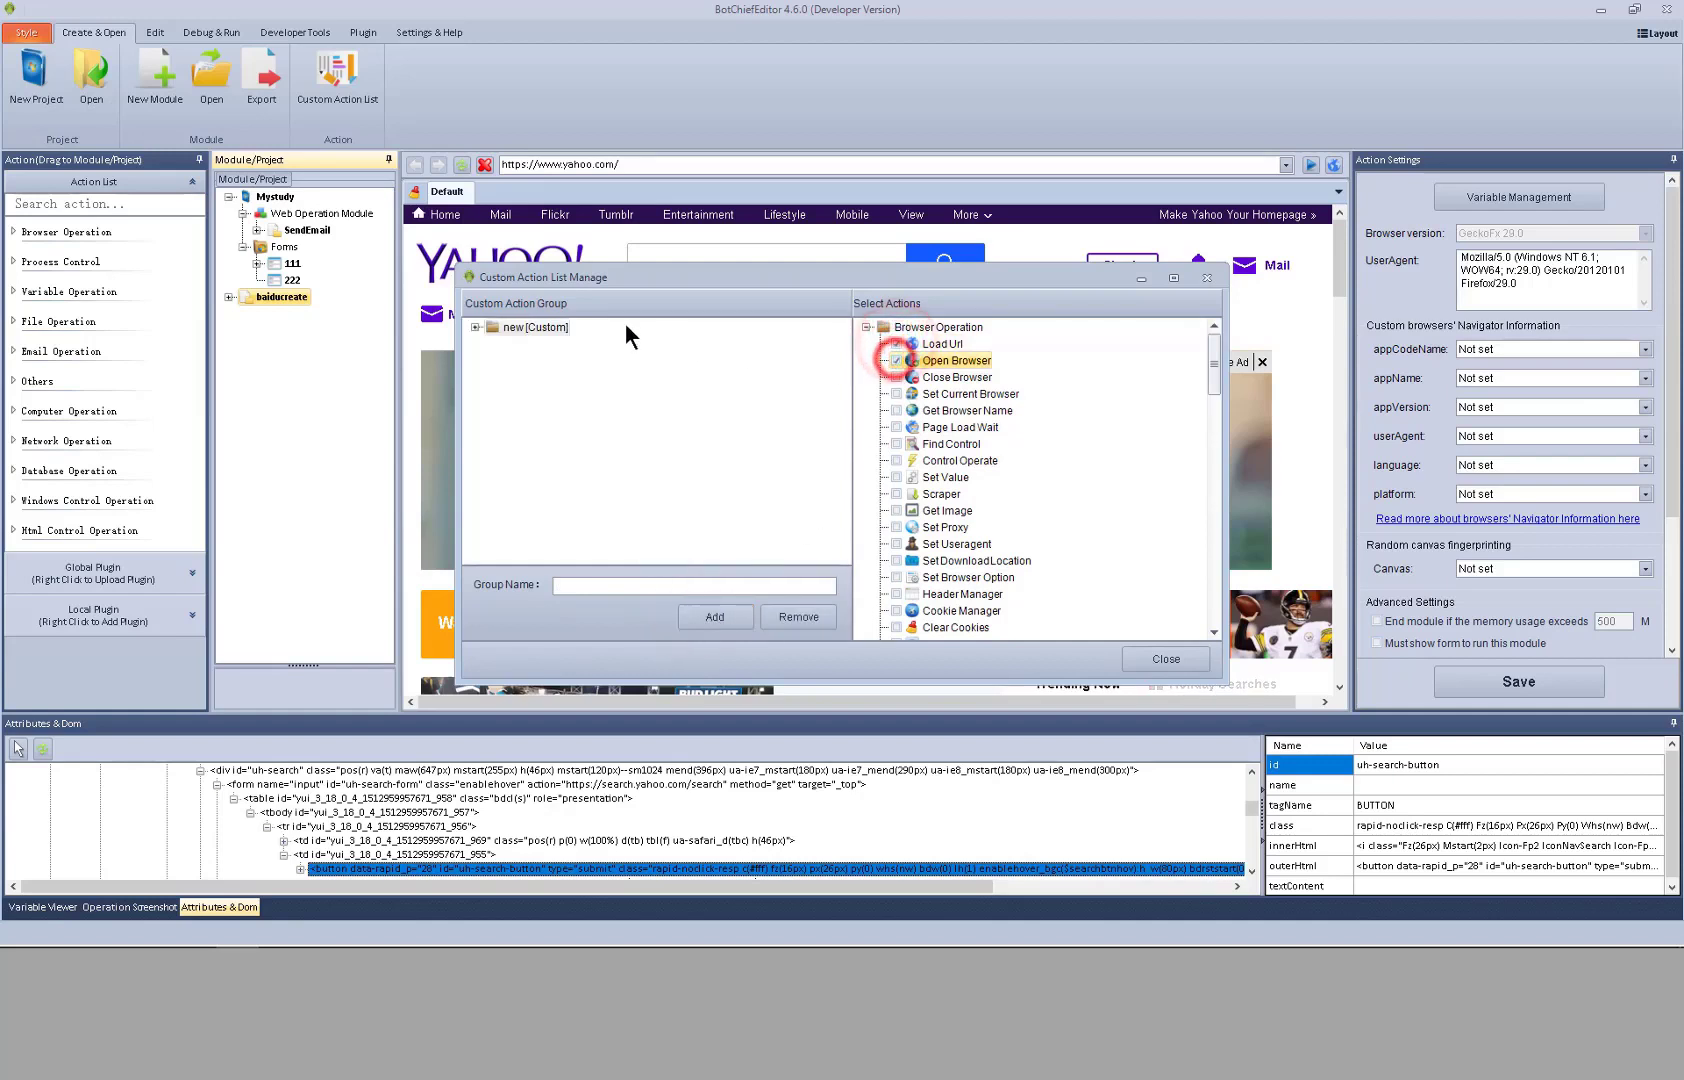
click(475, 327)
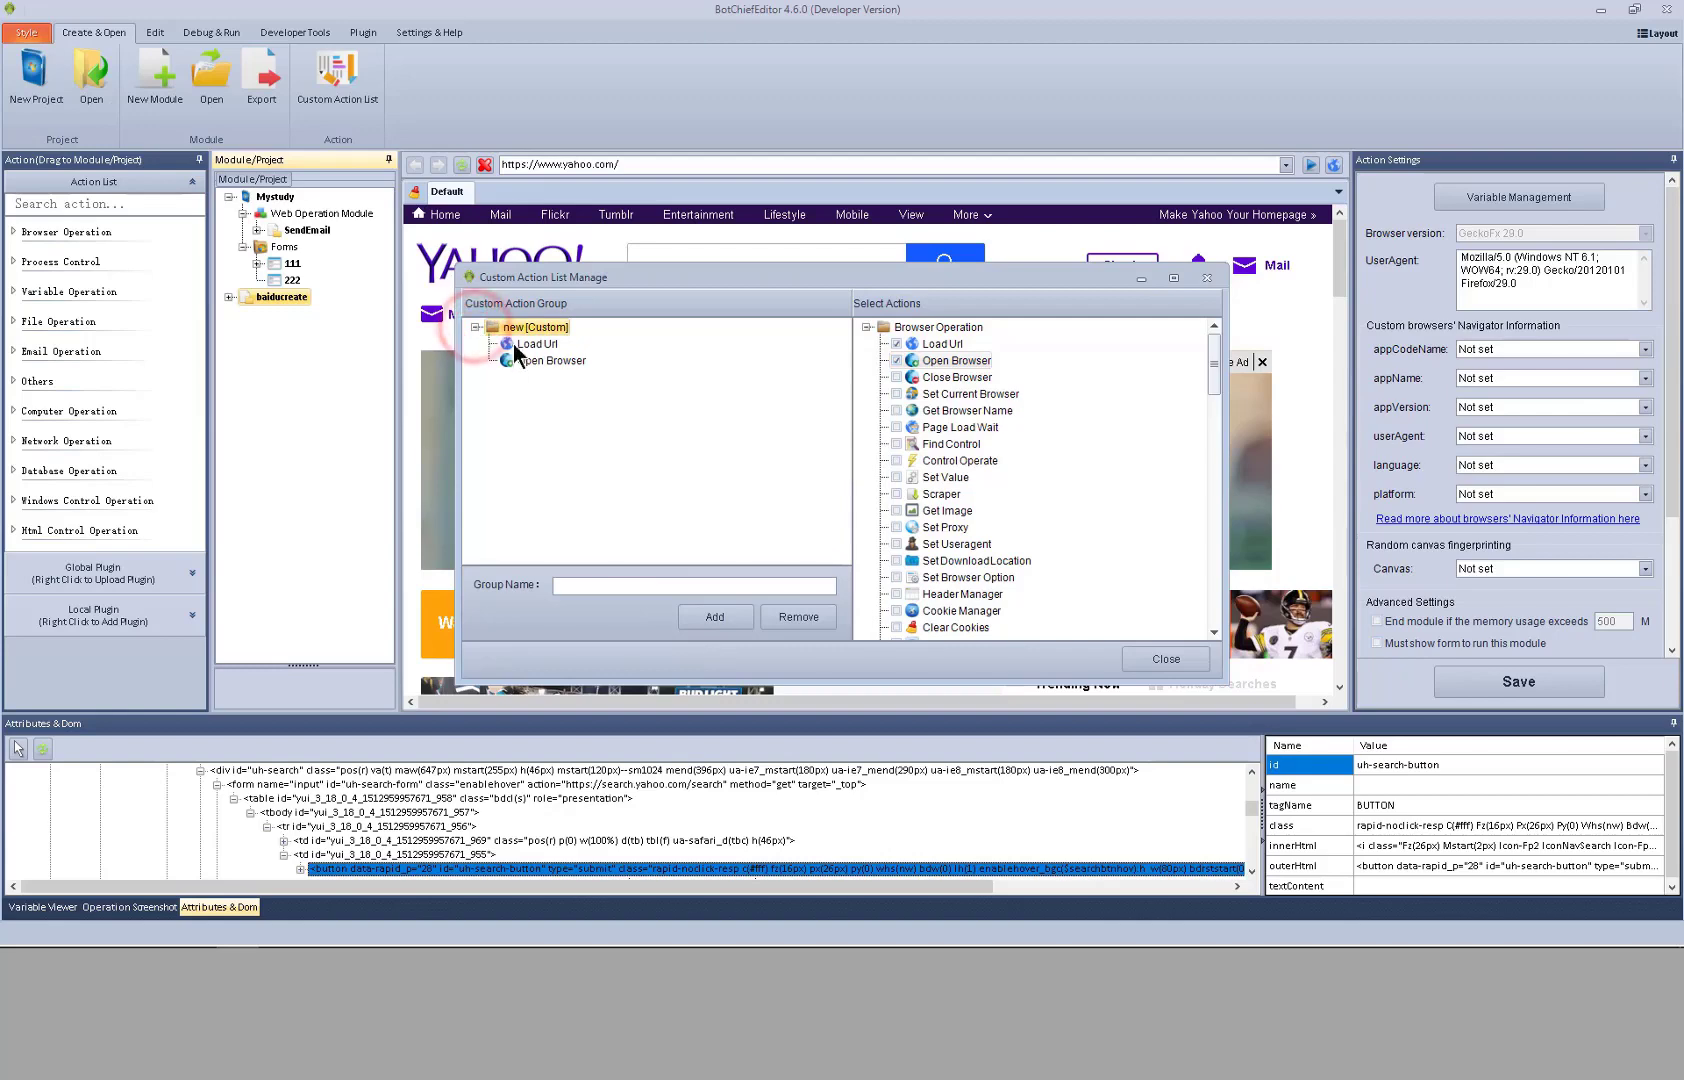
click(1160, 660)
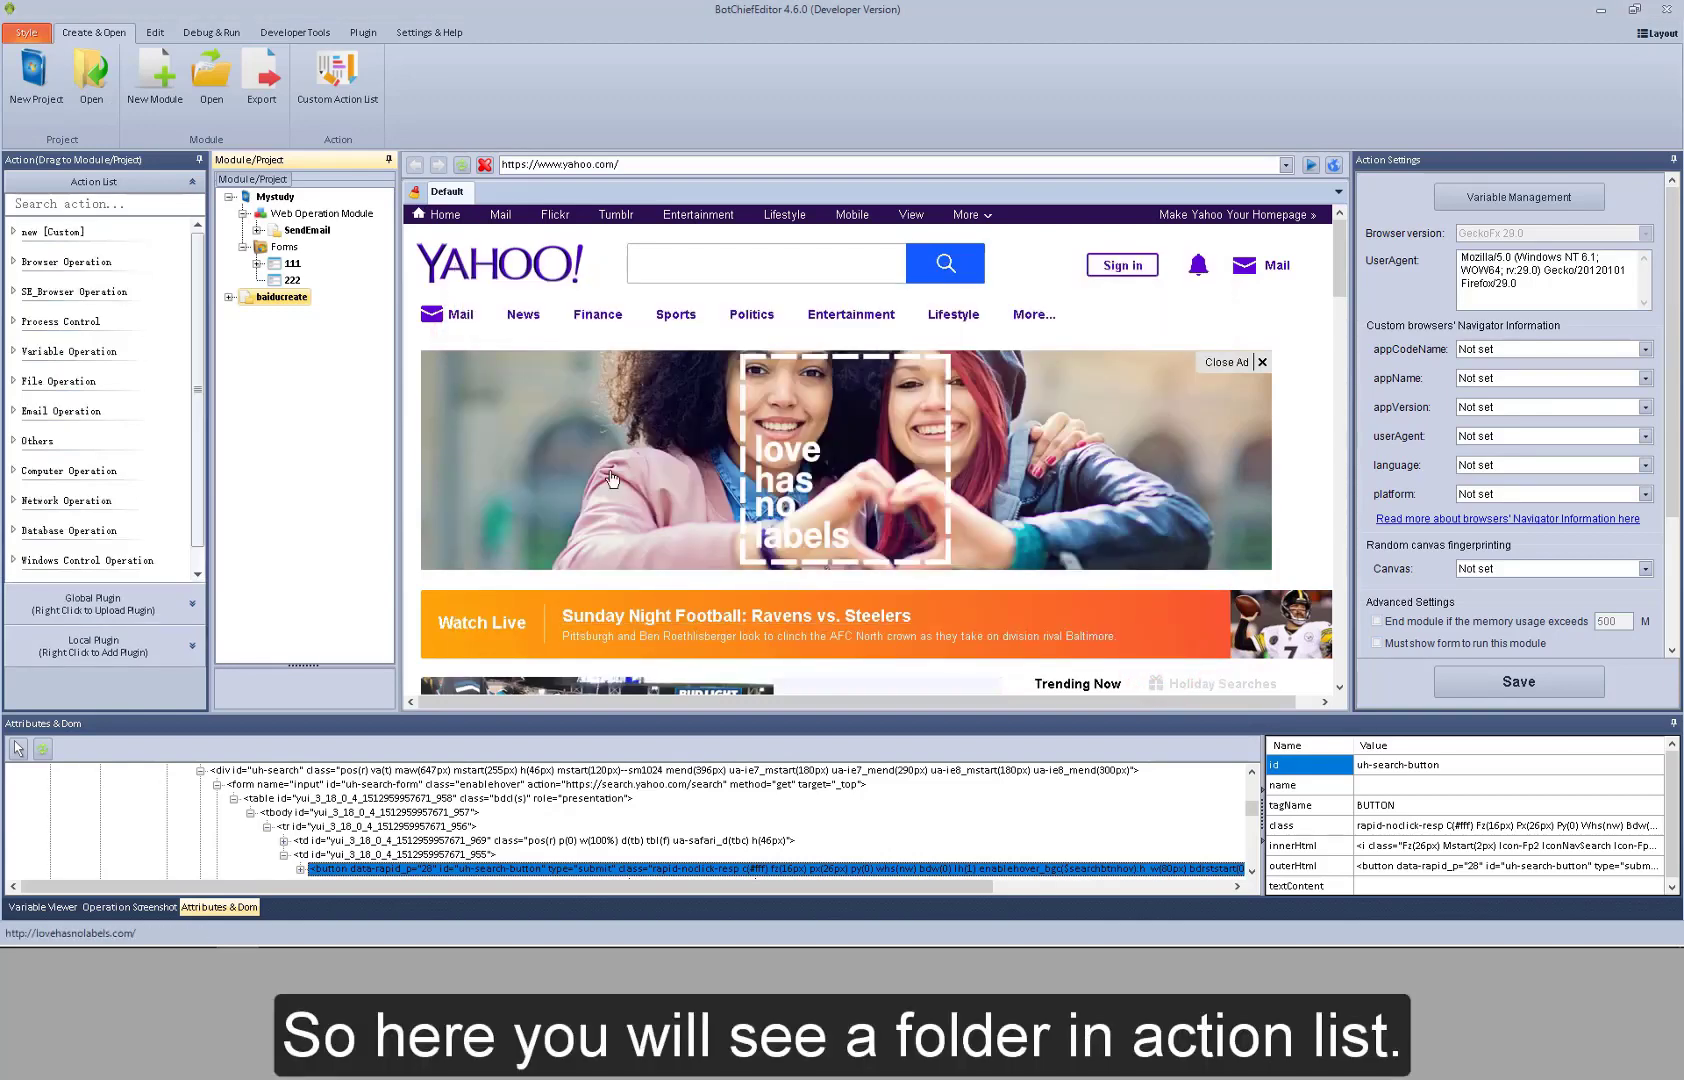
click(13, 233)
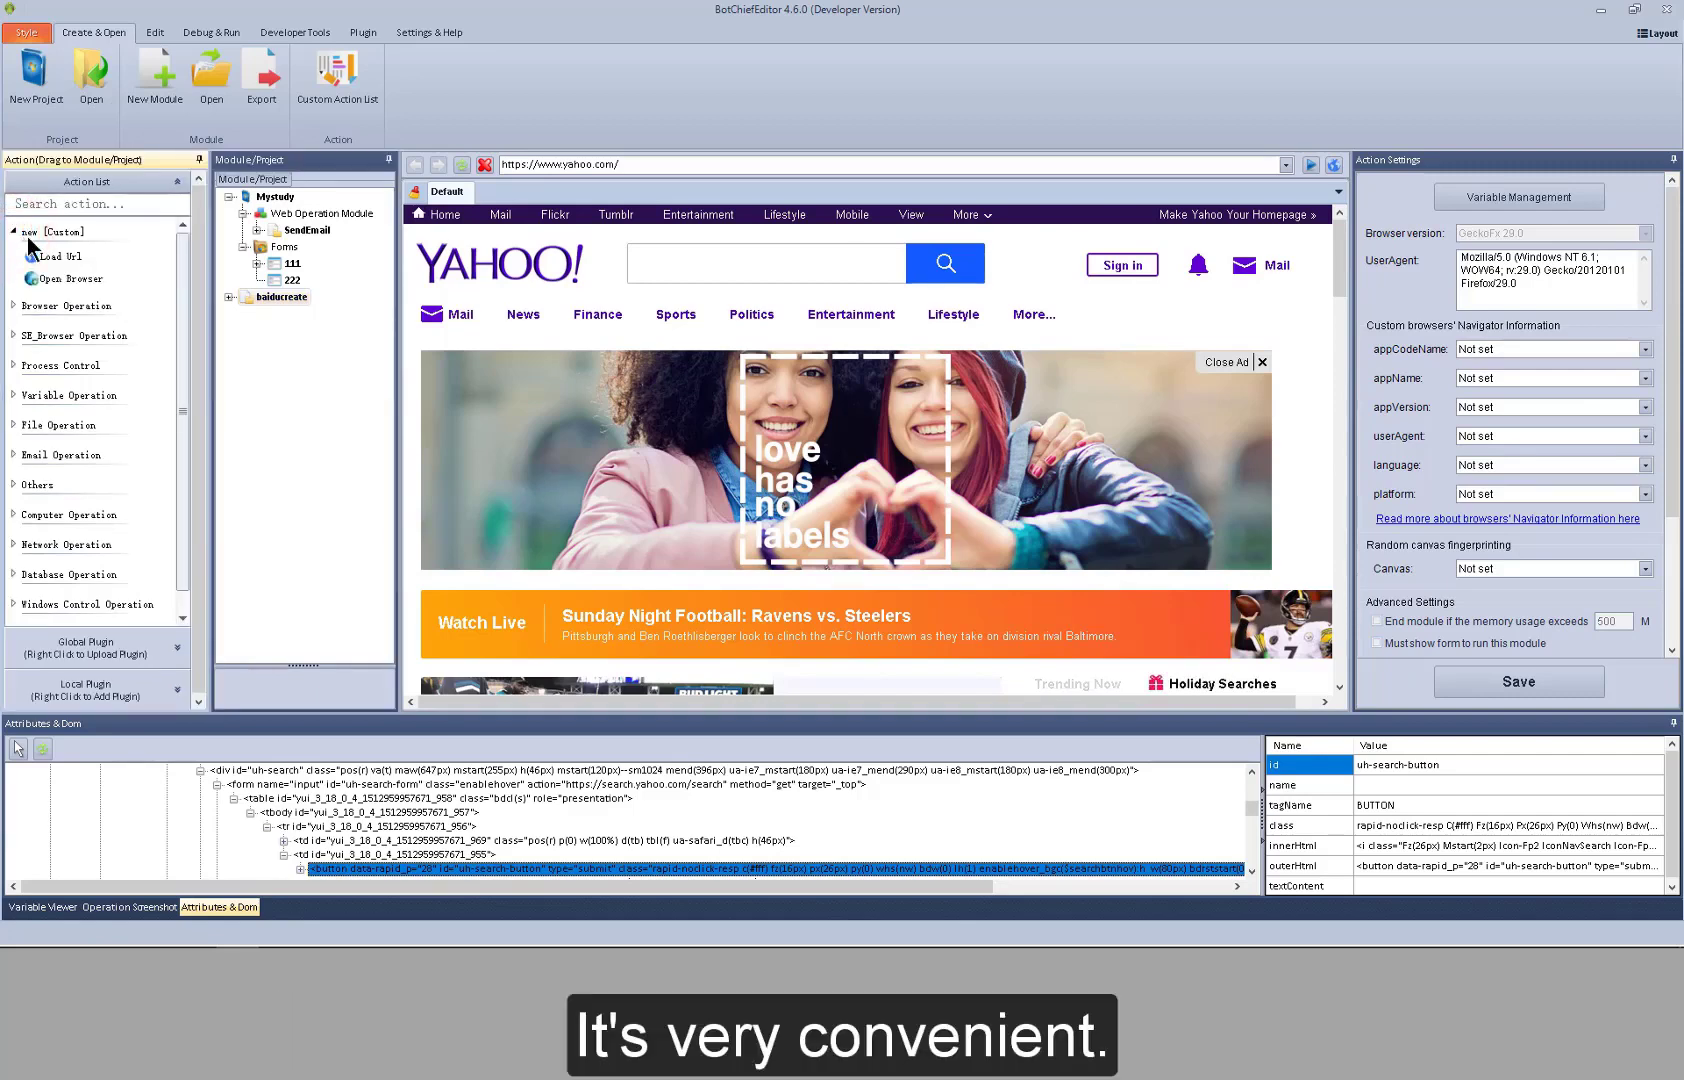
click(54, 256)
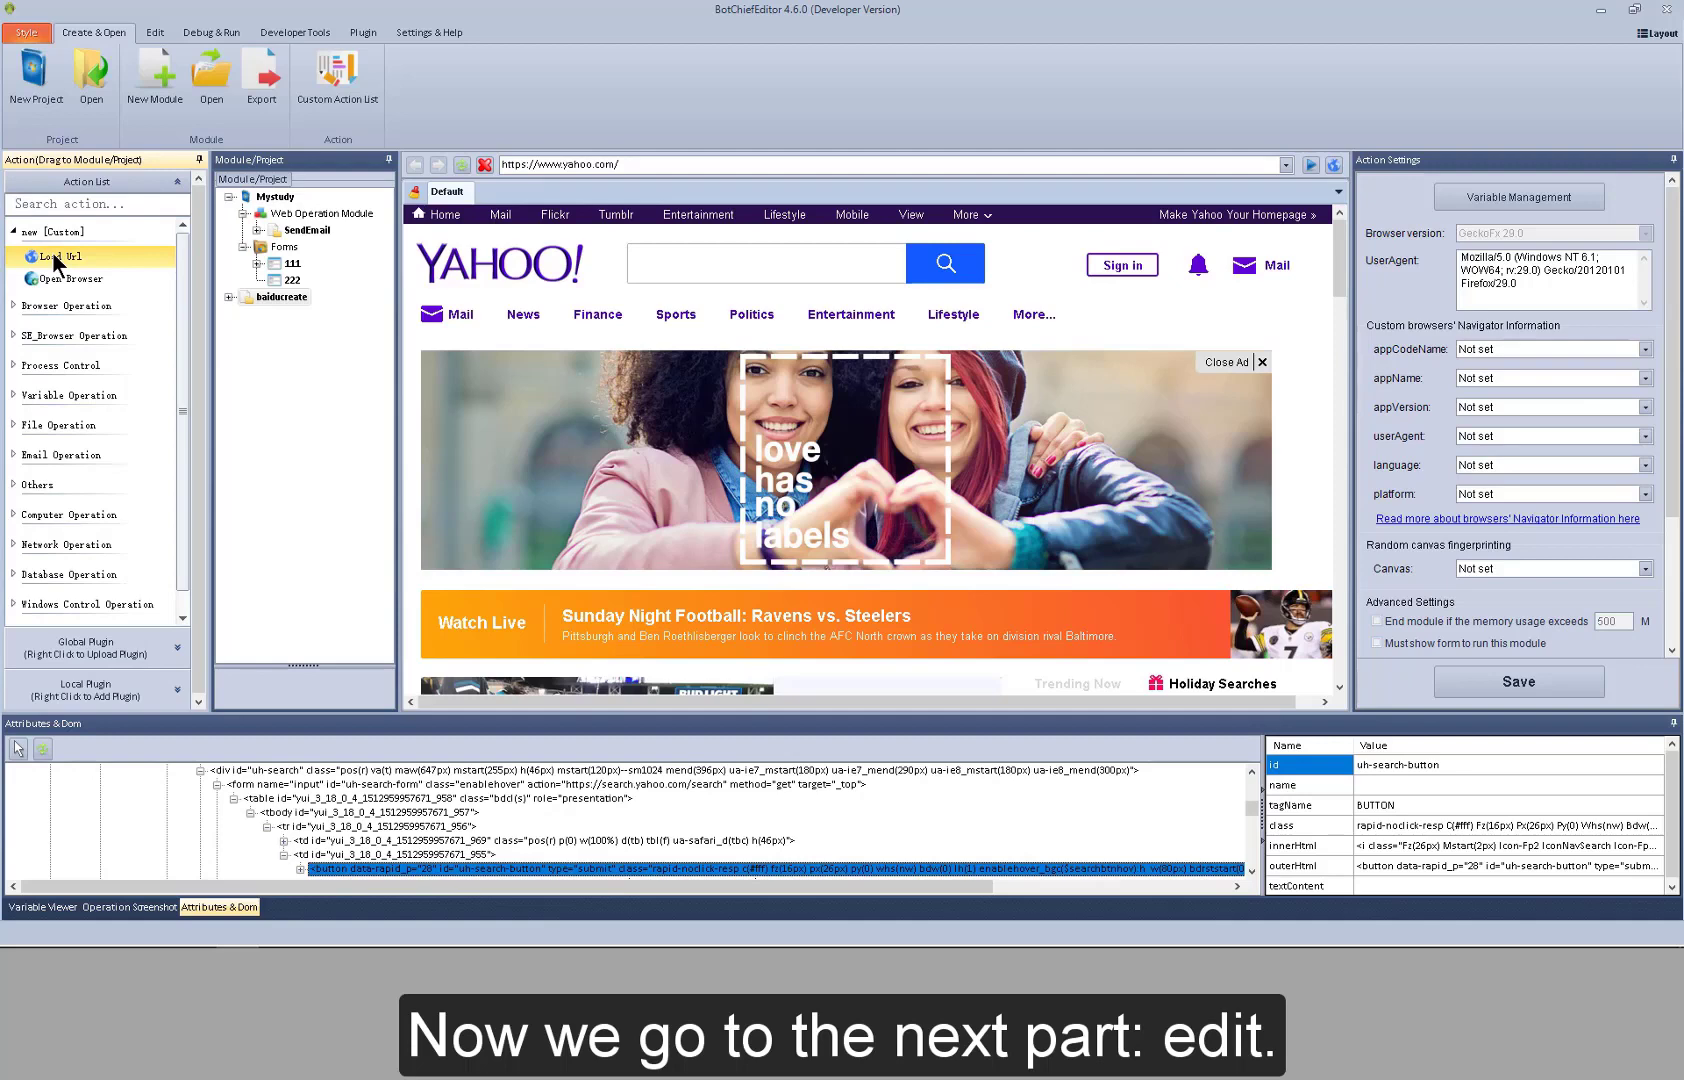
Record clicks on the Yahoo search box and search button into the baiducreate module, with the operation screenshots displayed.
click(152, 36)
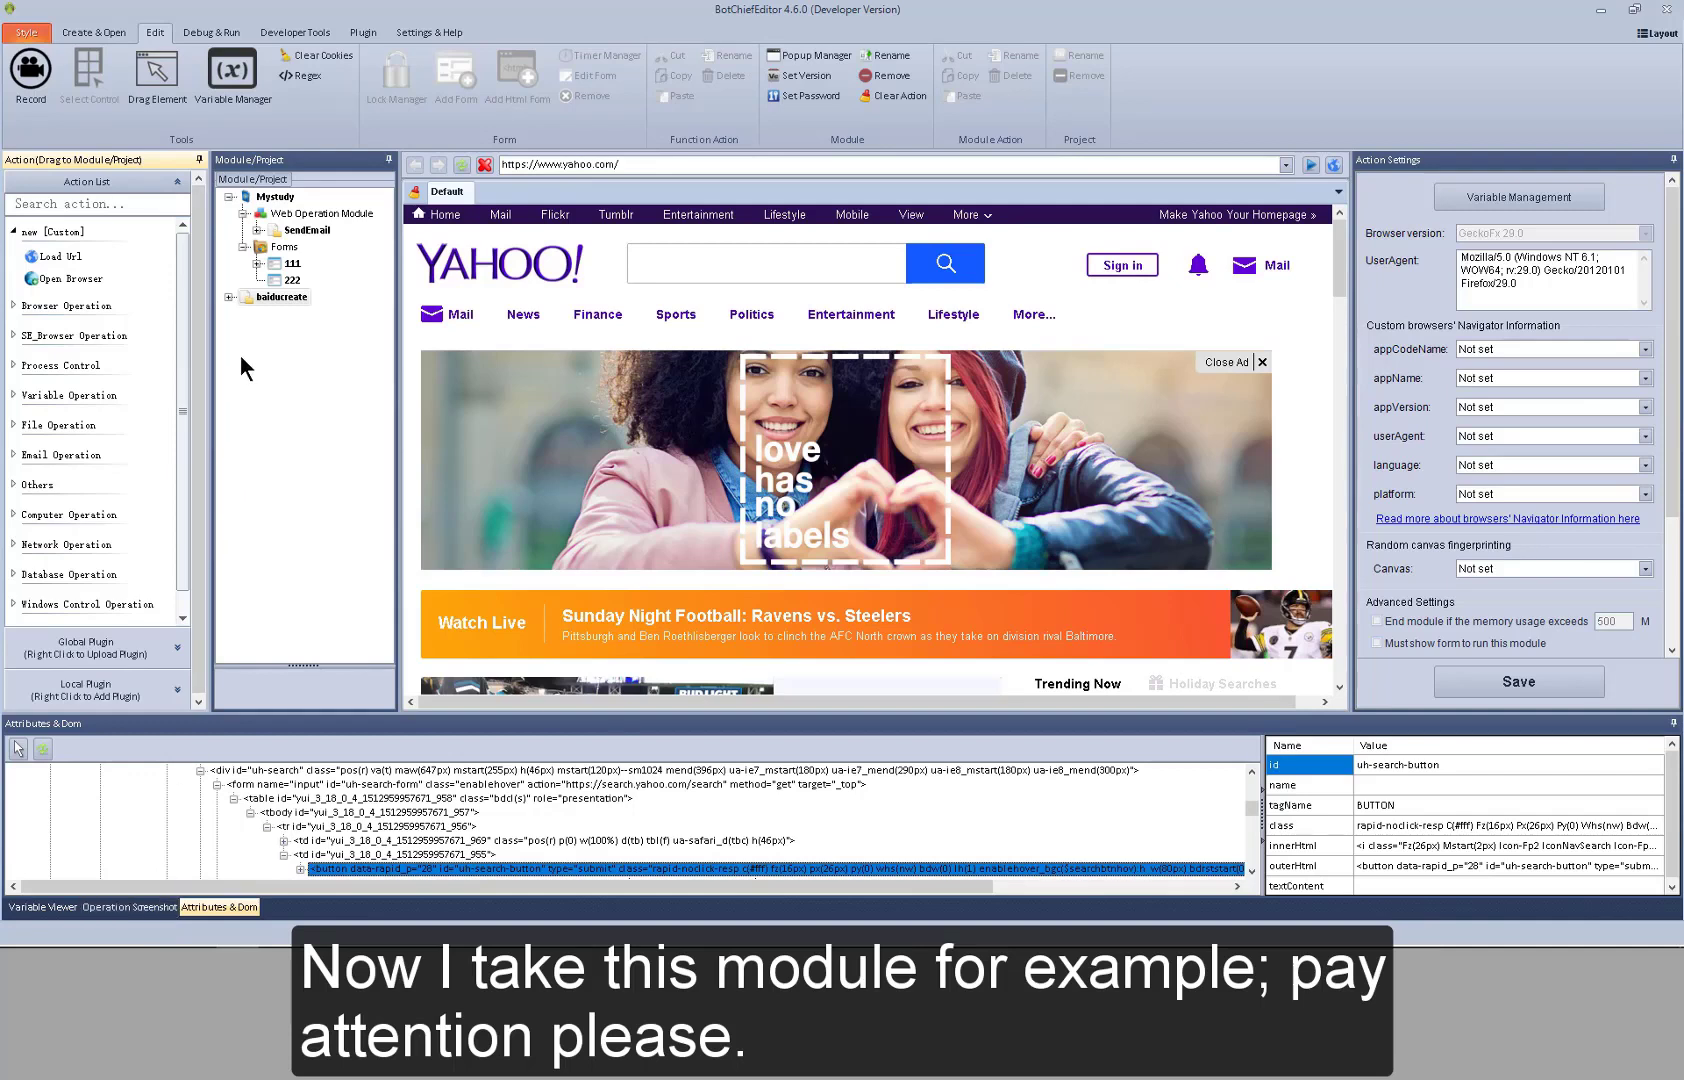
click(229, 297)
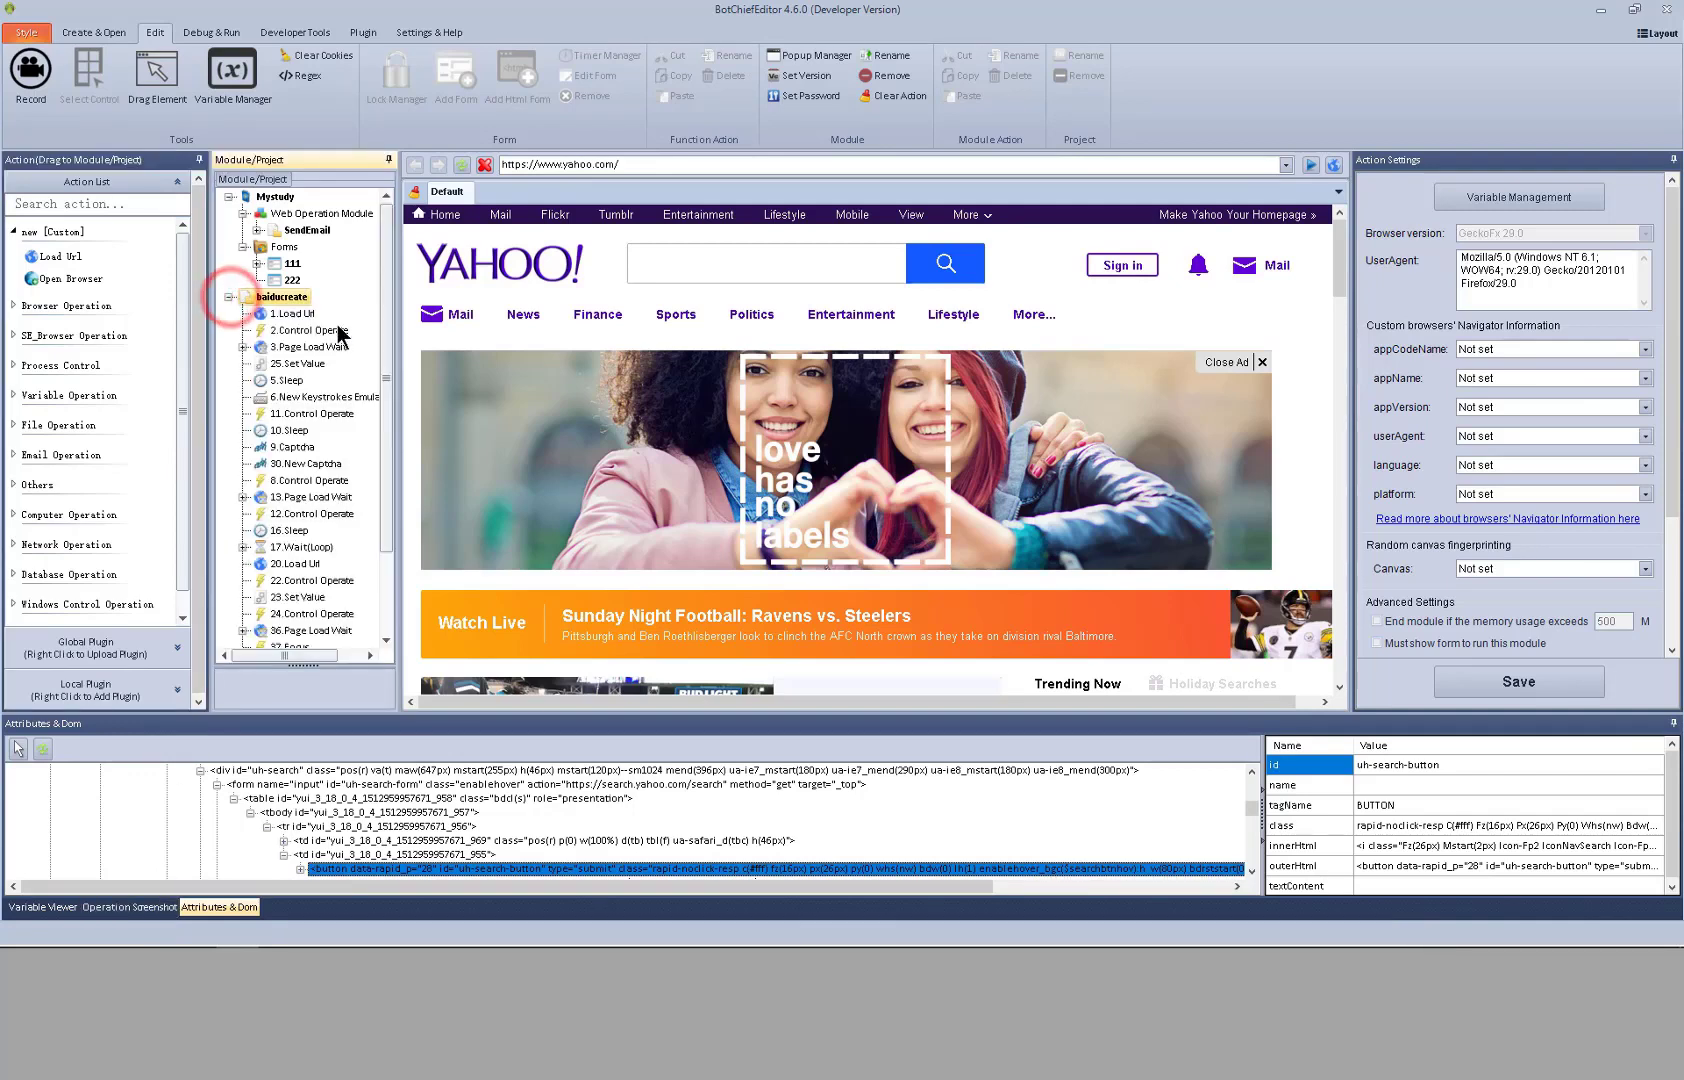
drag(388, 357, 395, 463)
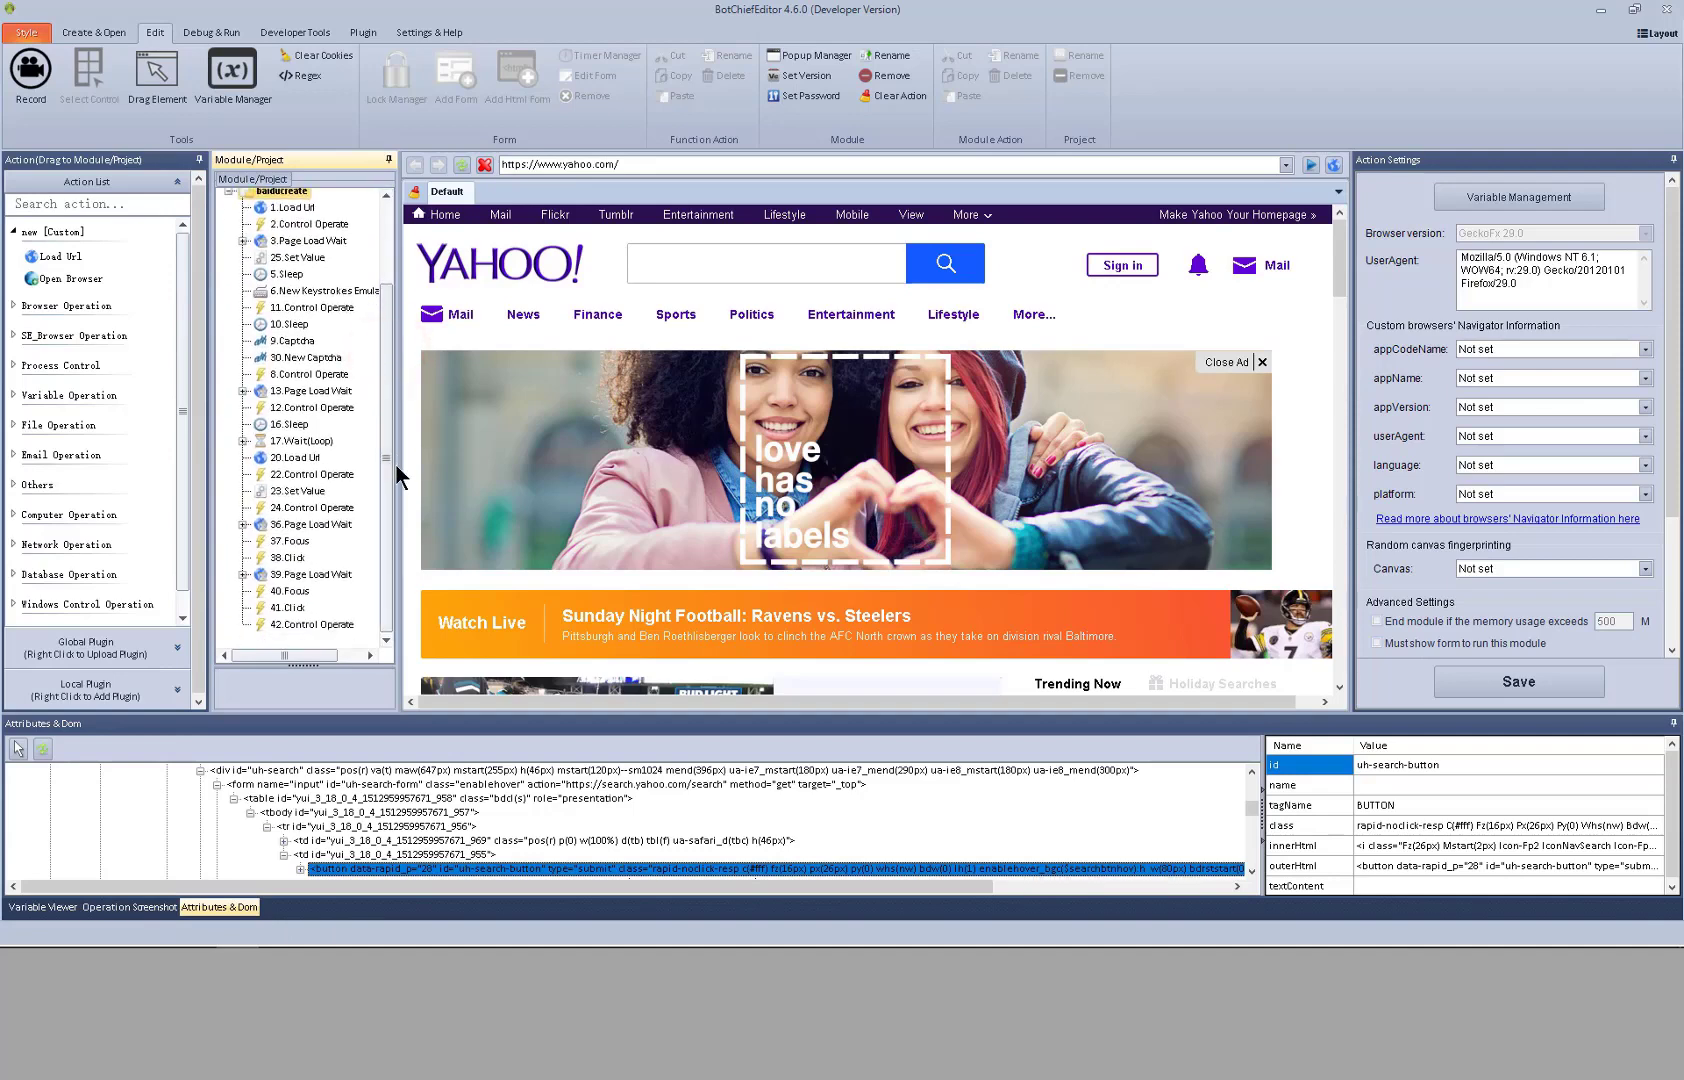
click(31, 80)
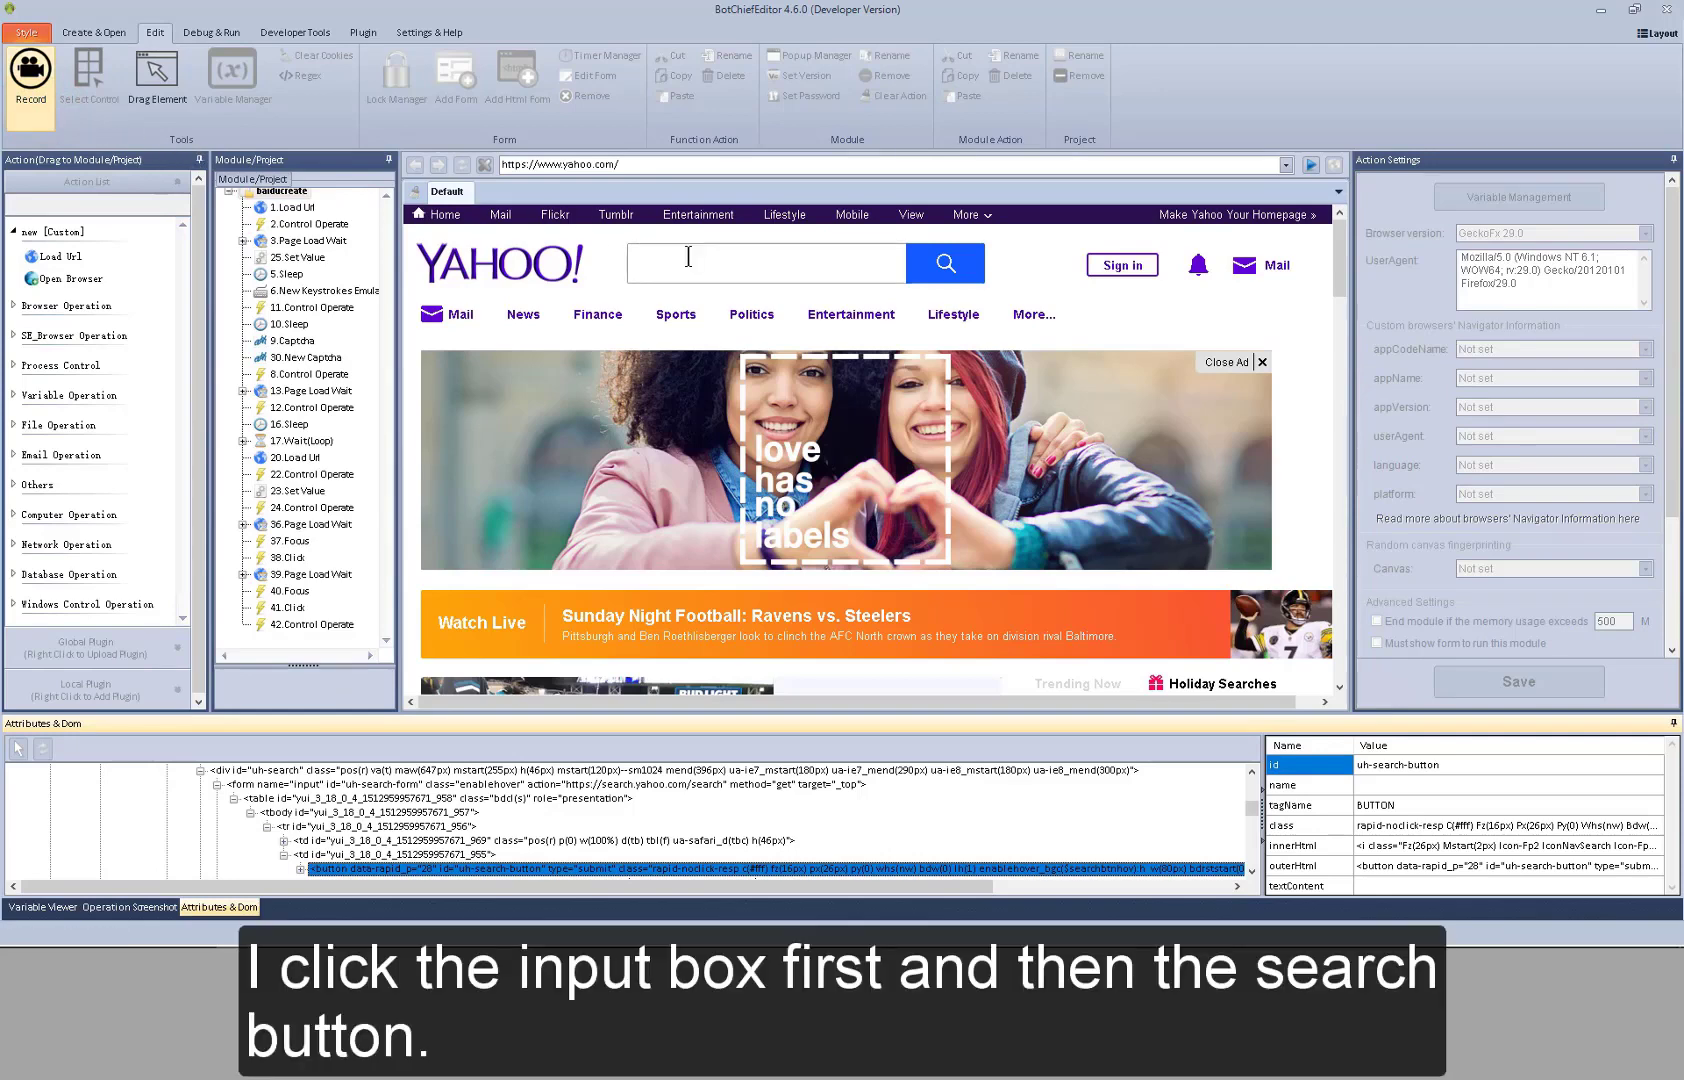
click(688, 257)
click(945, 265)
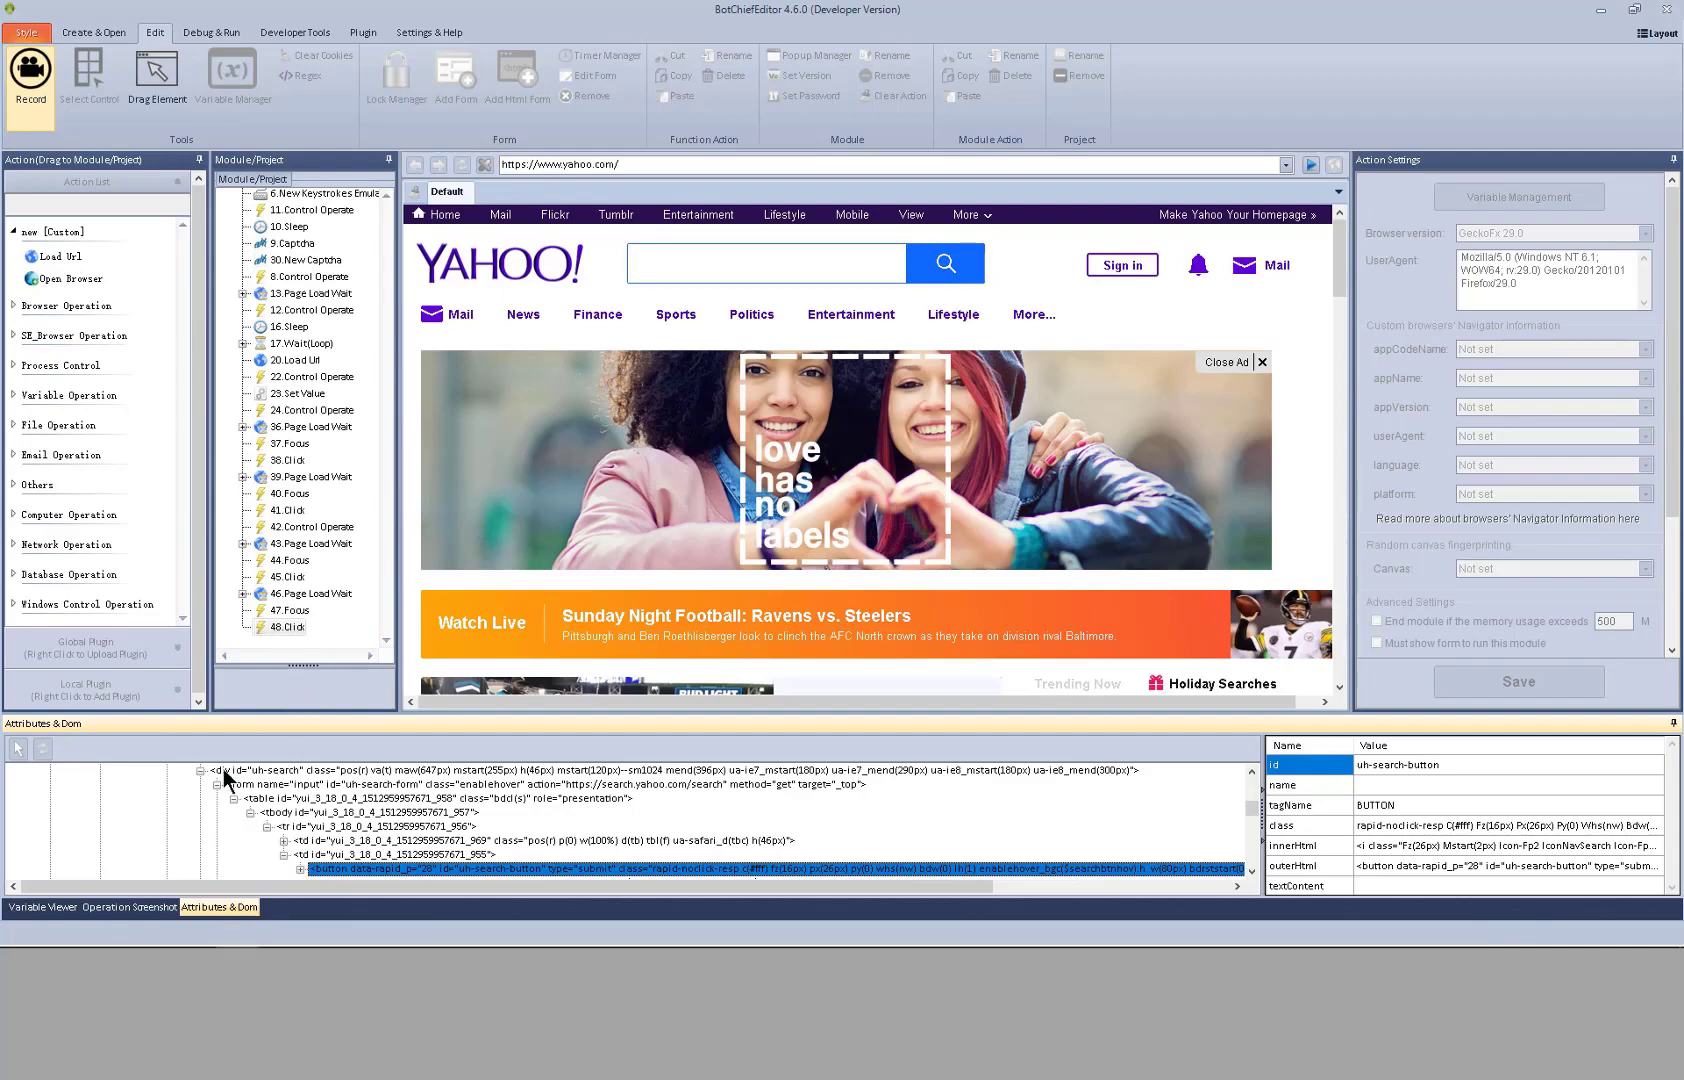
click(121, 906)
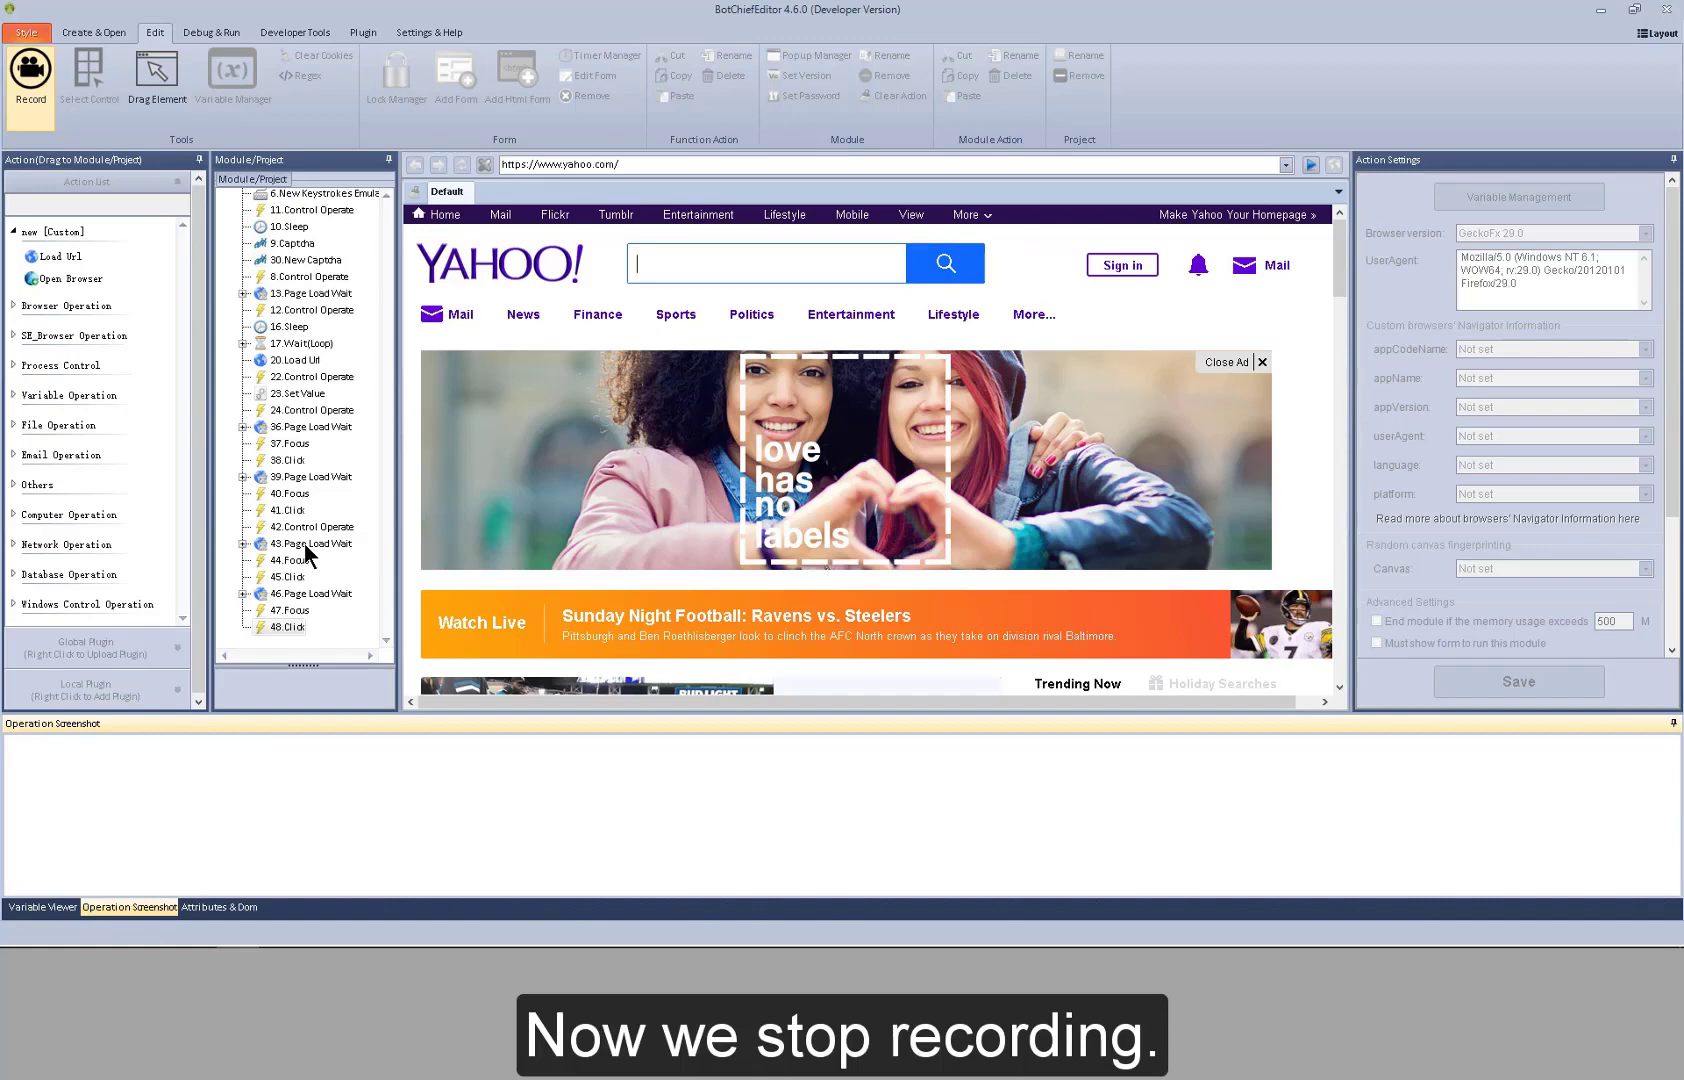
click(37, 90)
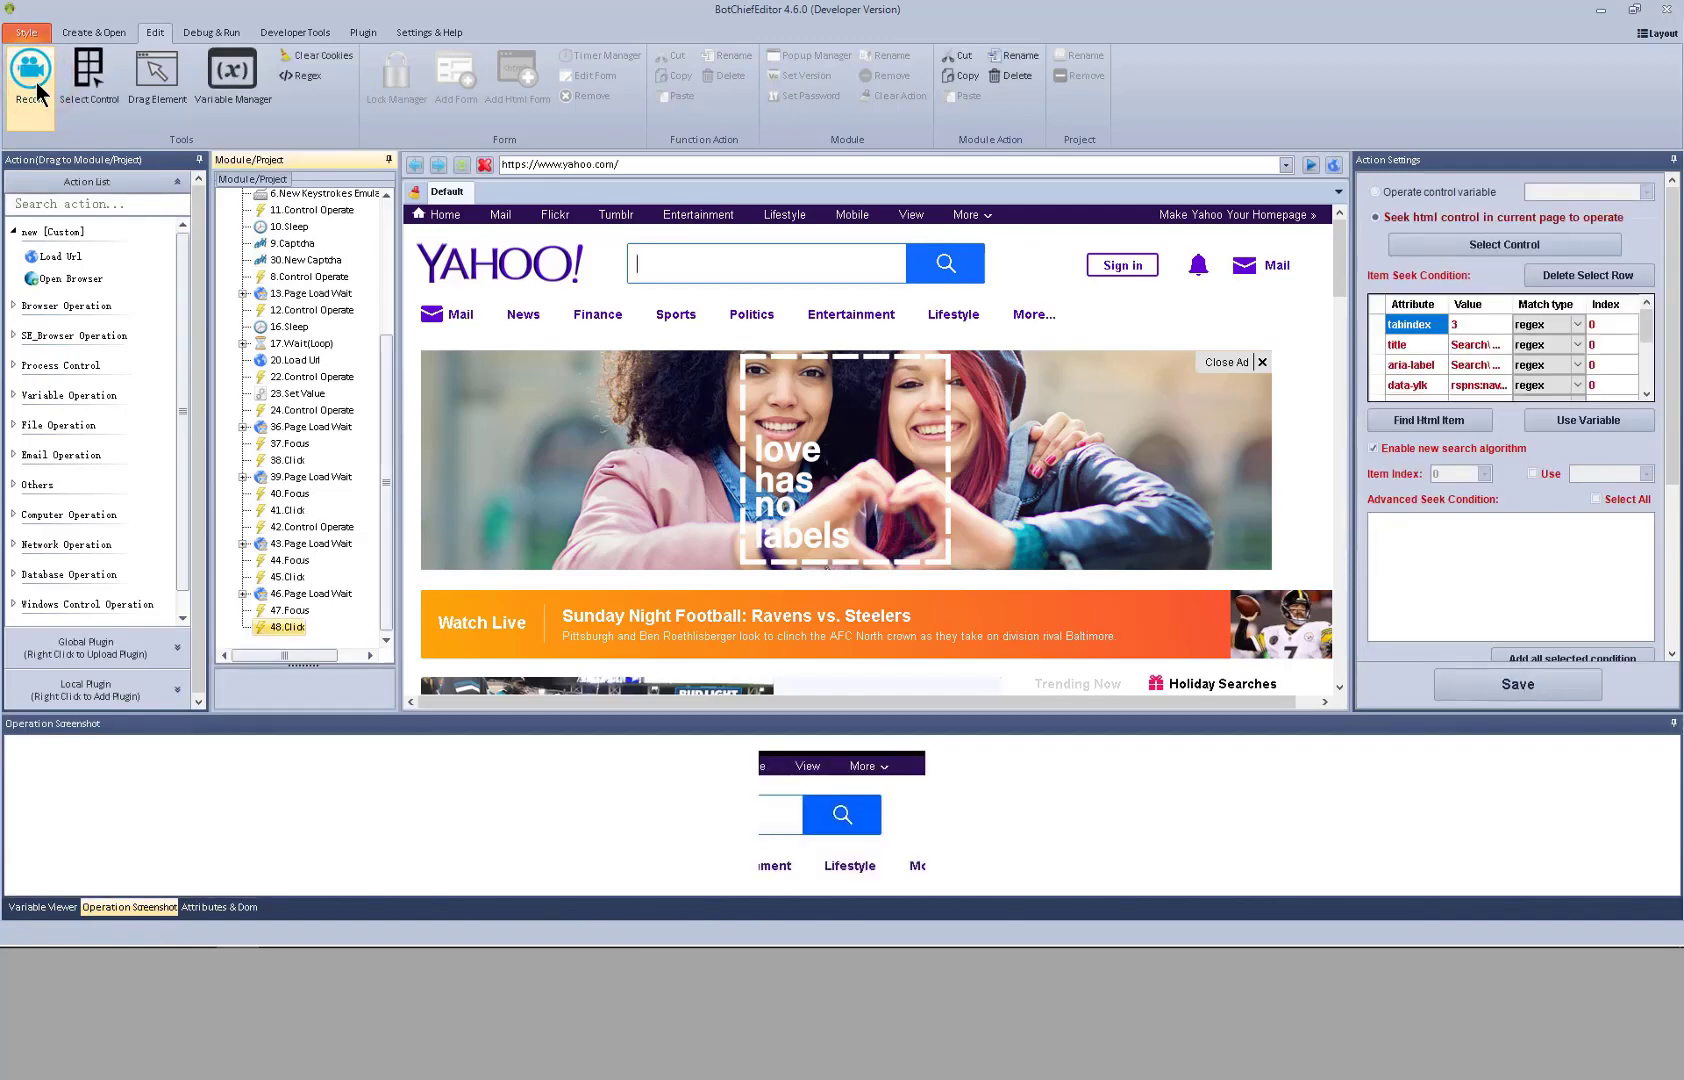
View the operation screenshots of recorded actions 43, 46 and 44, and show the Select Control option for the 44.Focus action.
click(309, 545)
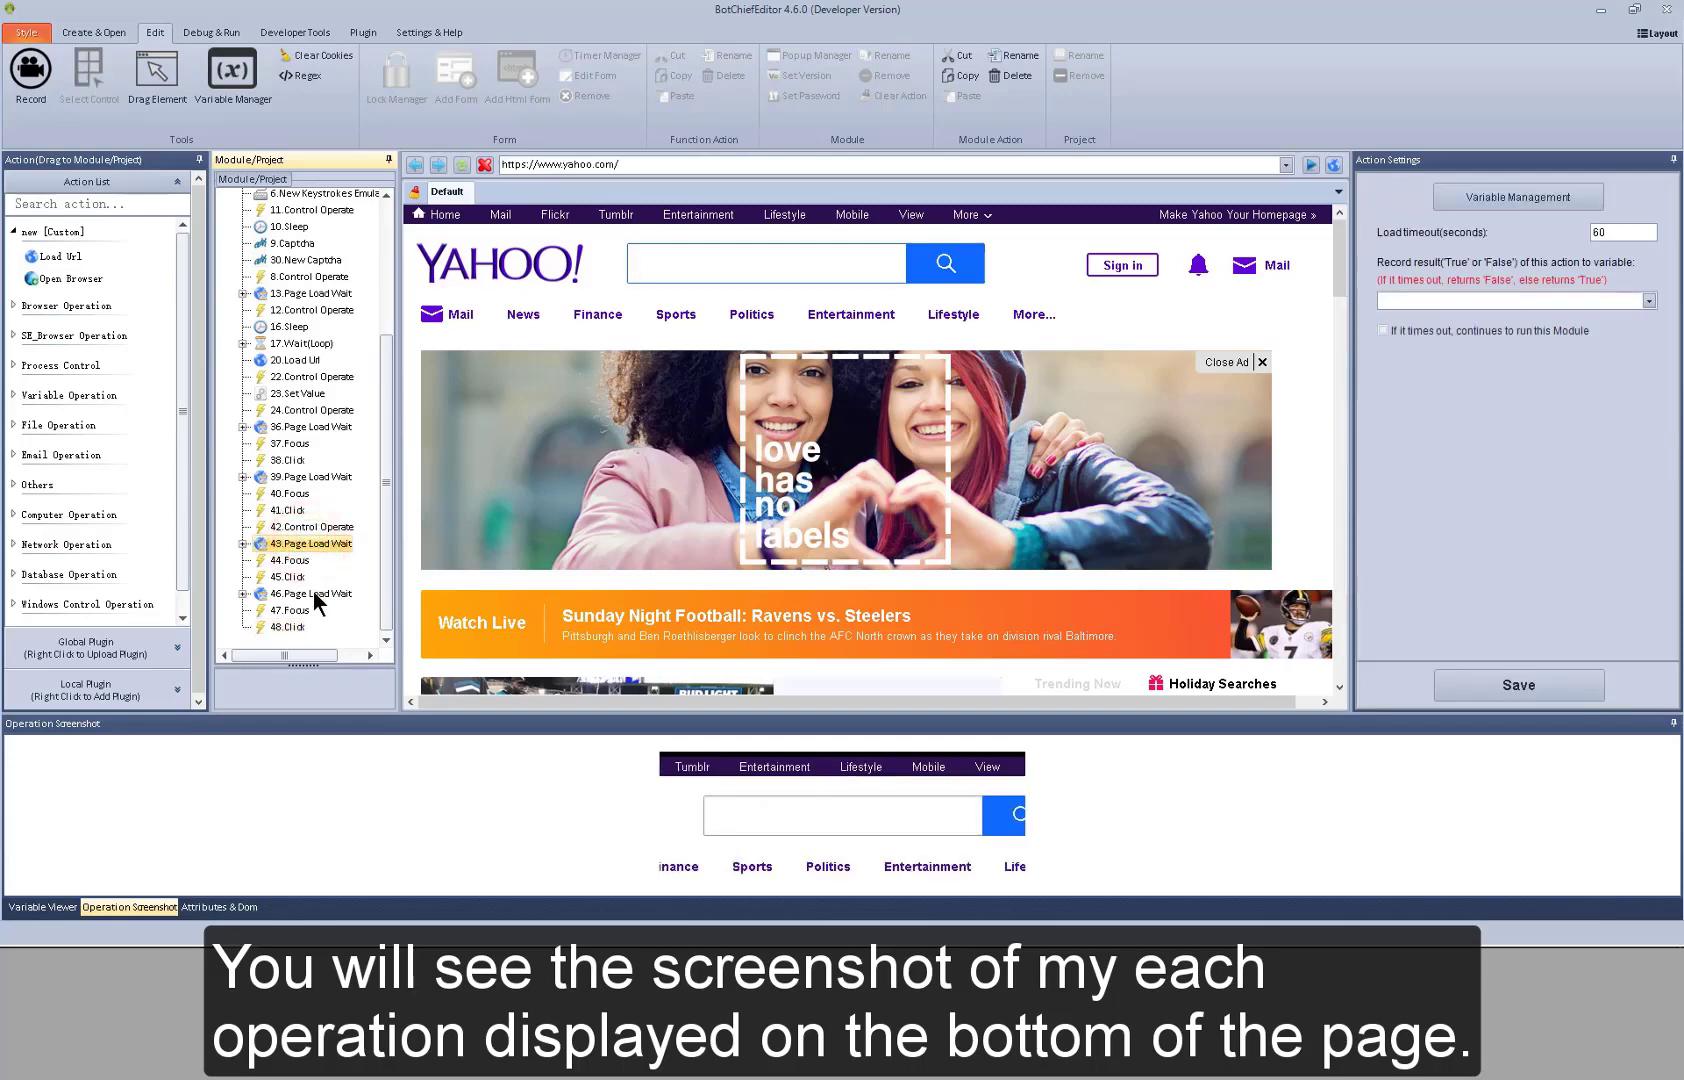
click(313, 592)
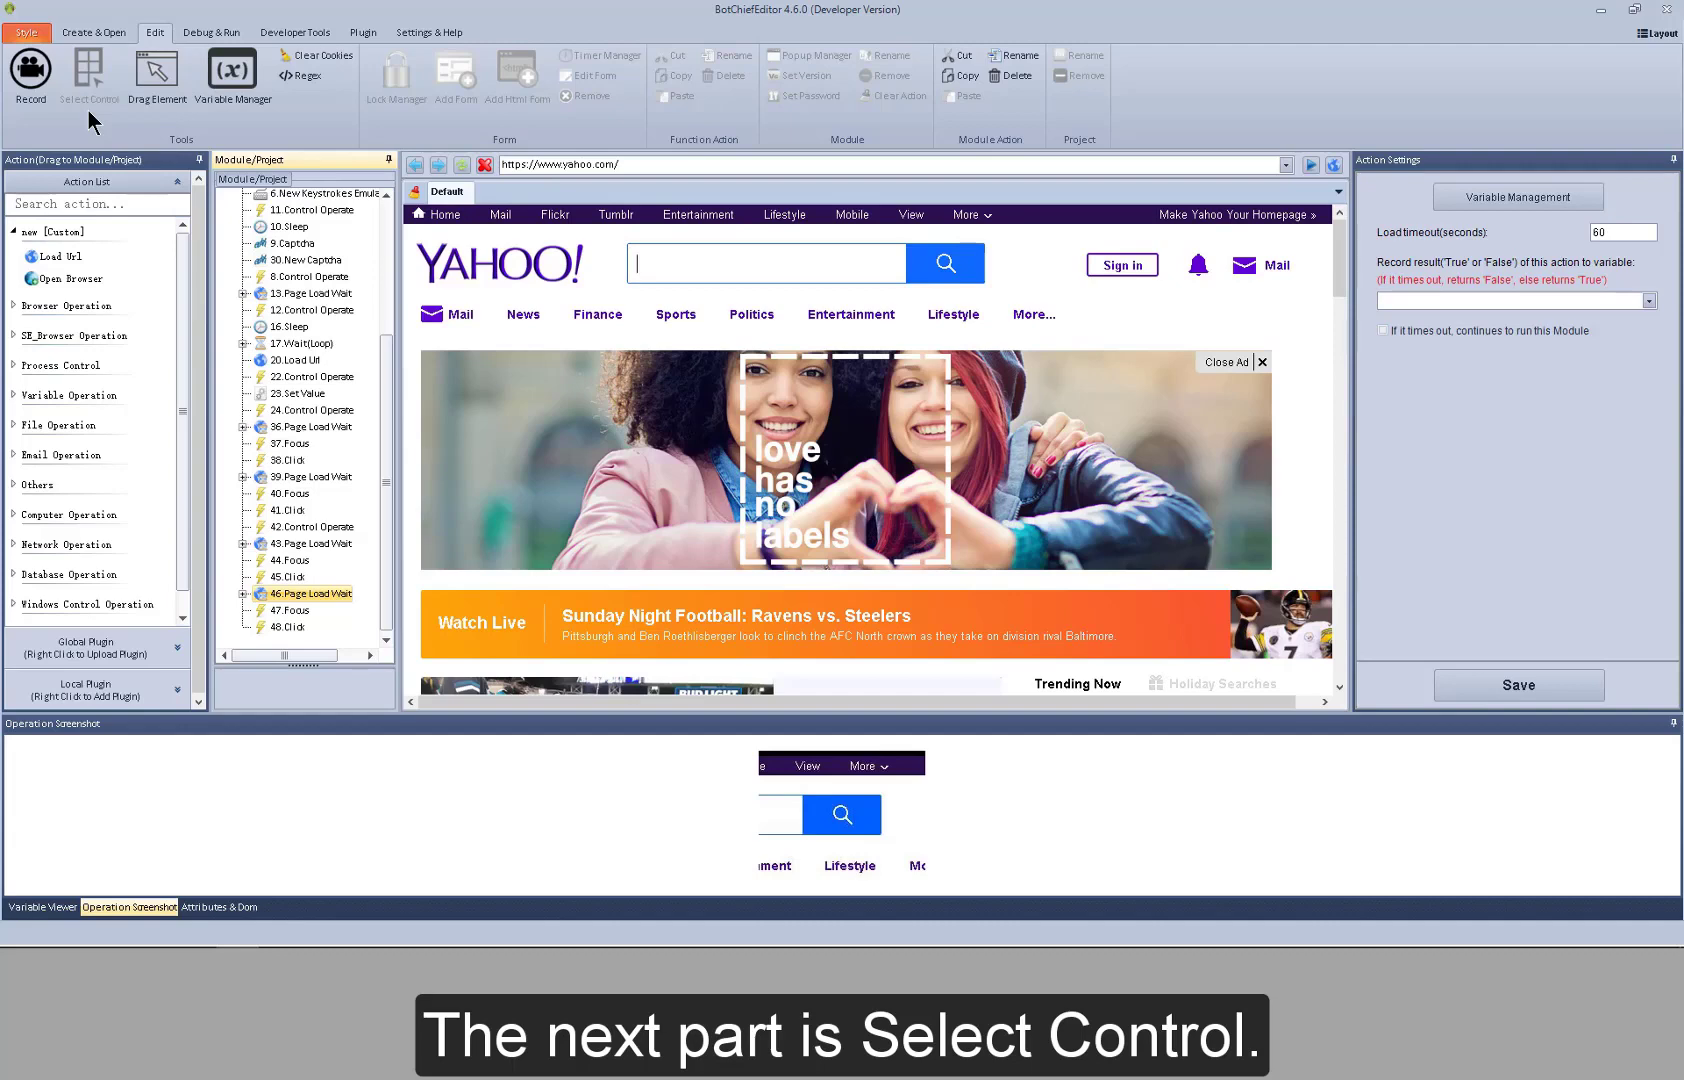
click(297, 563)
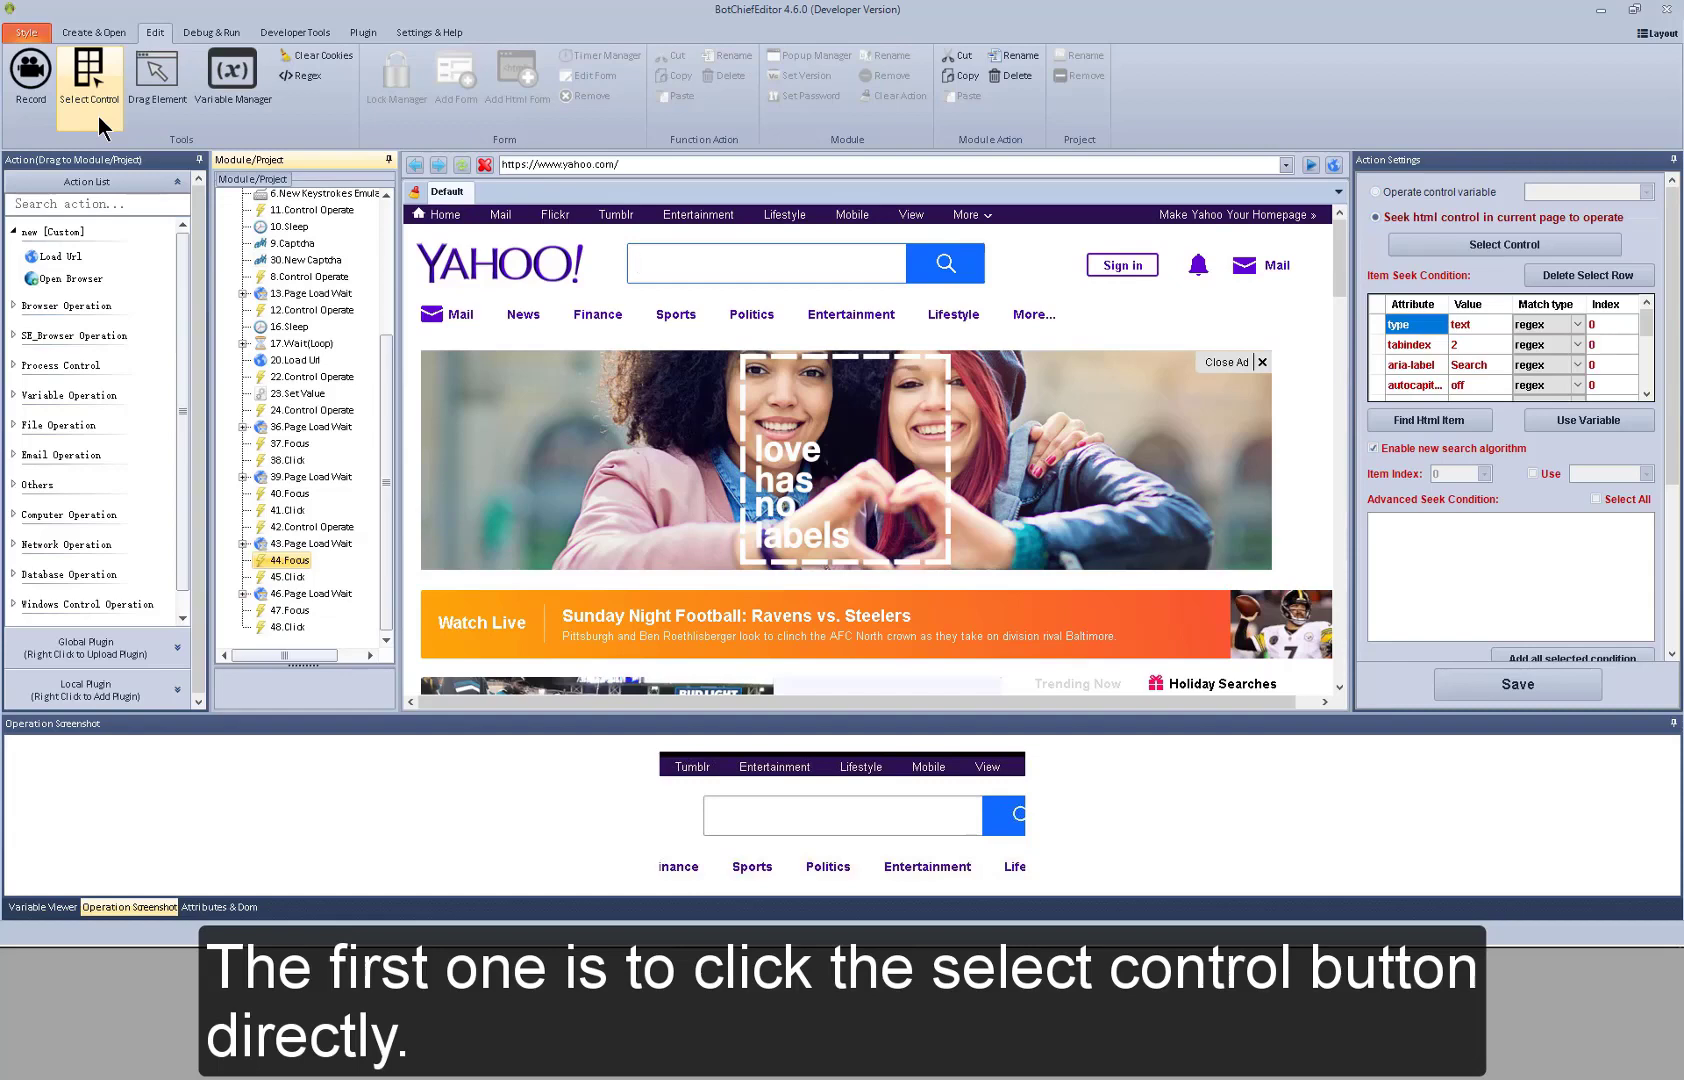
right_click(301, 559)
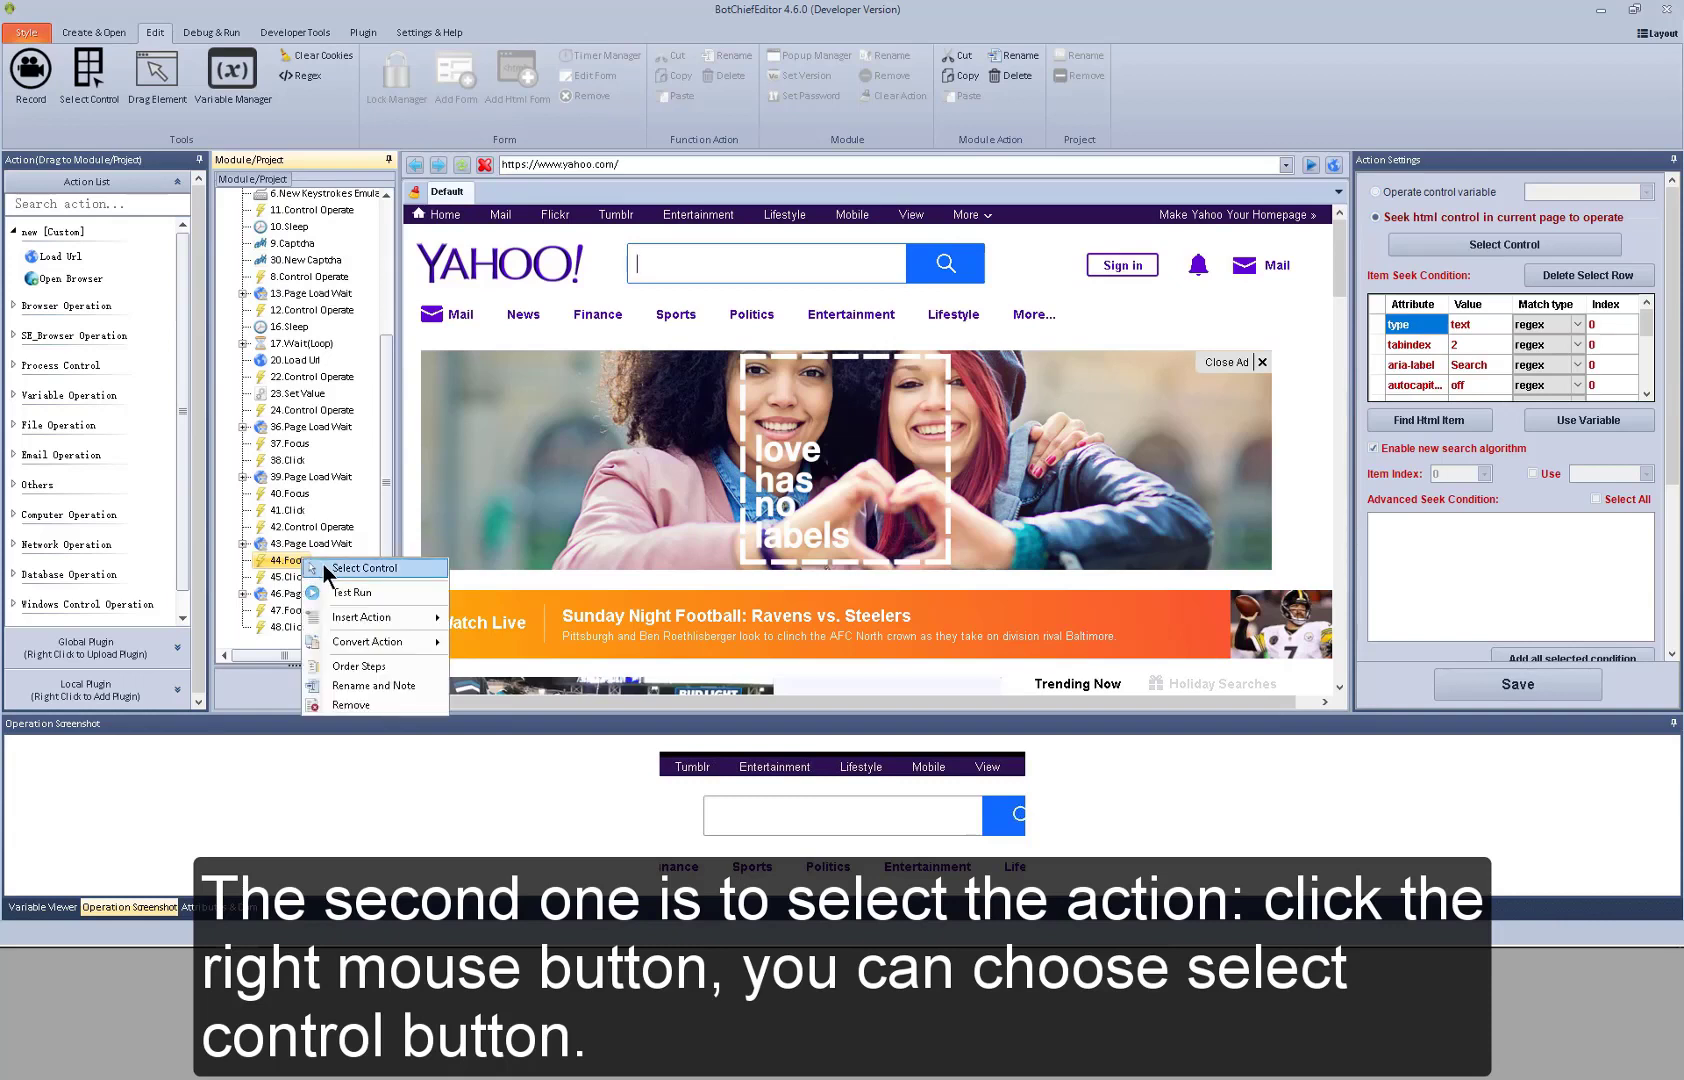
click(284, 563)
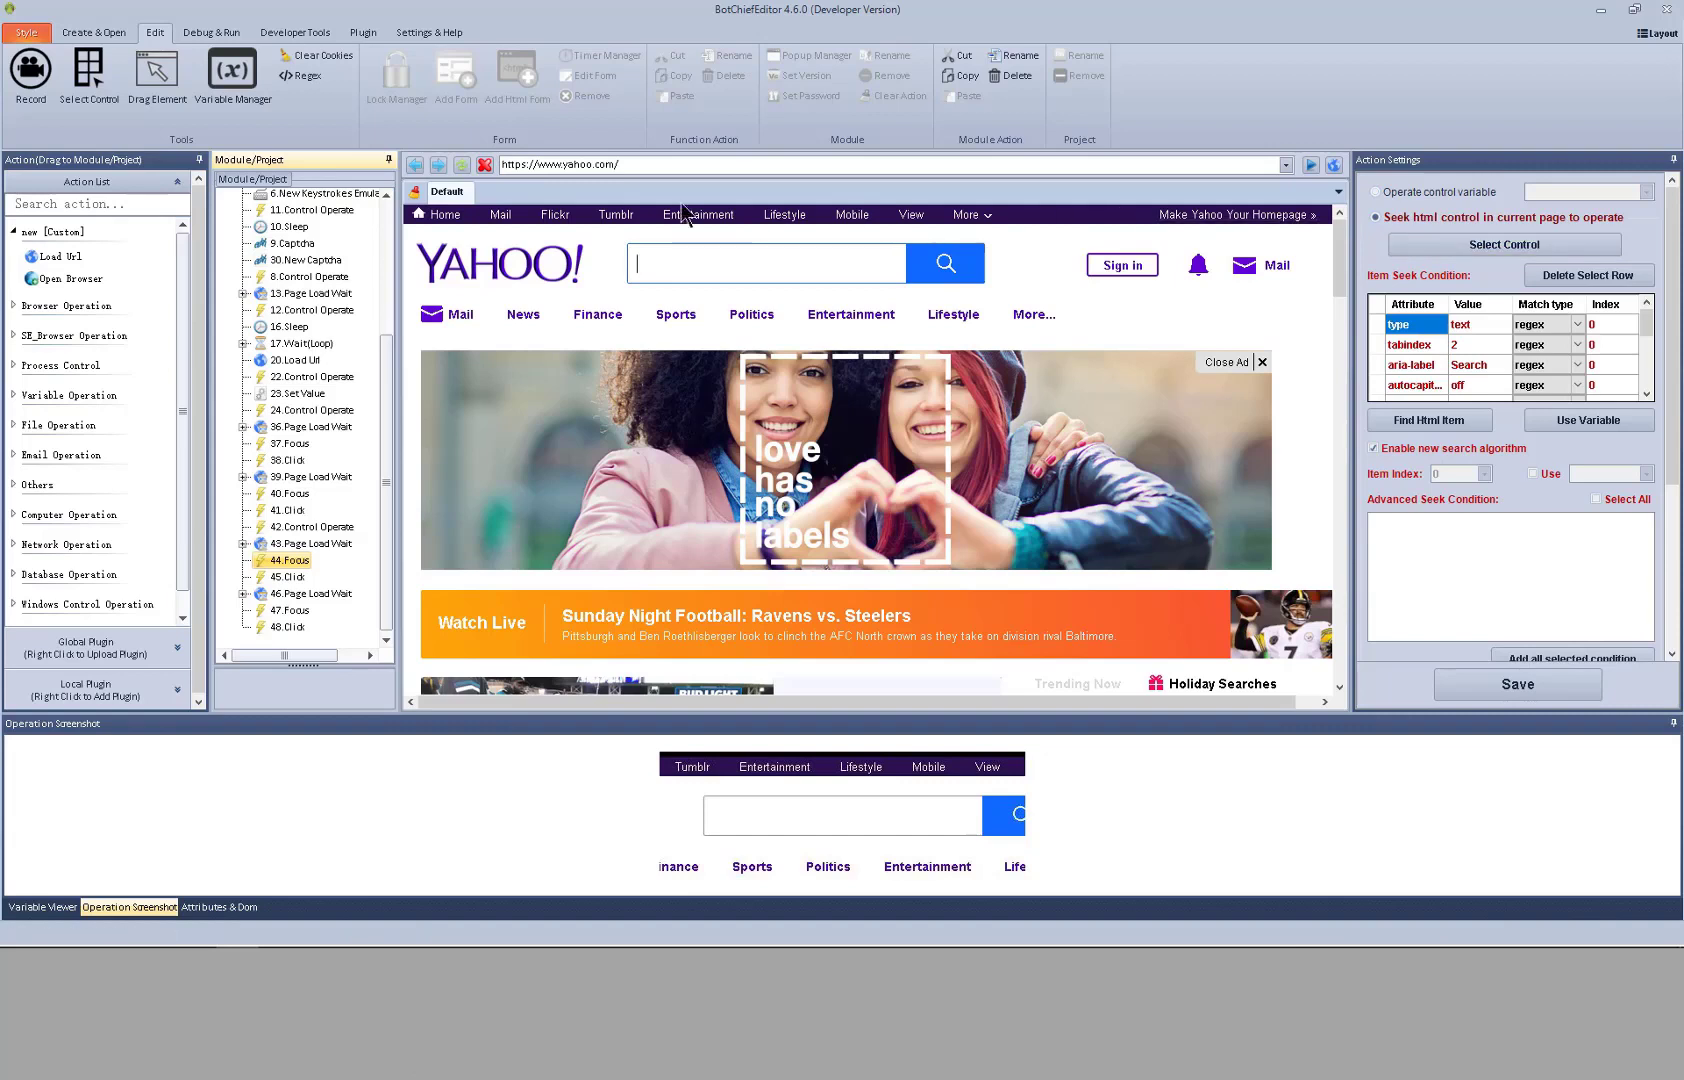
Enable the drag element function with the Default auto-create option, and add Yahoo's search button as an action at the module's end.
click(153, 92)
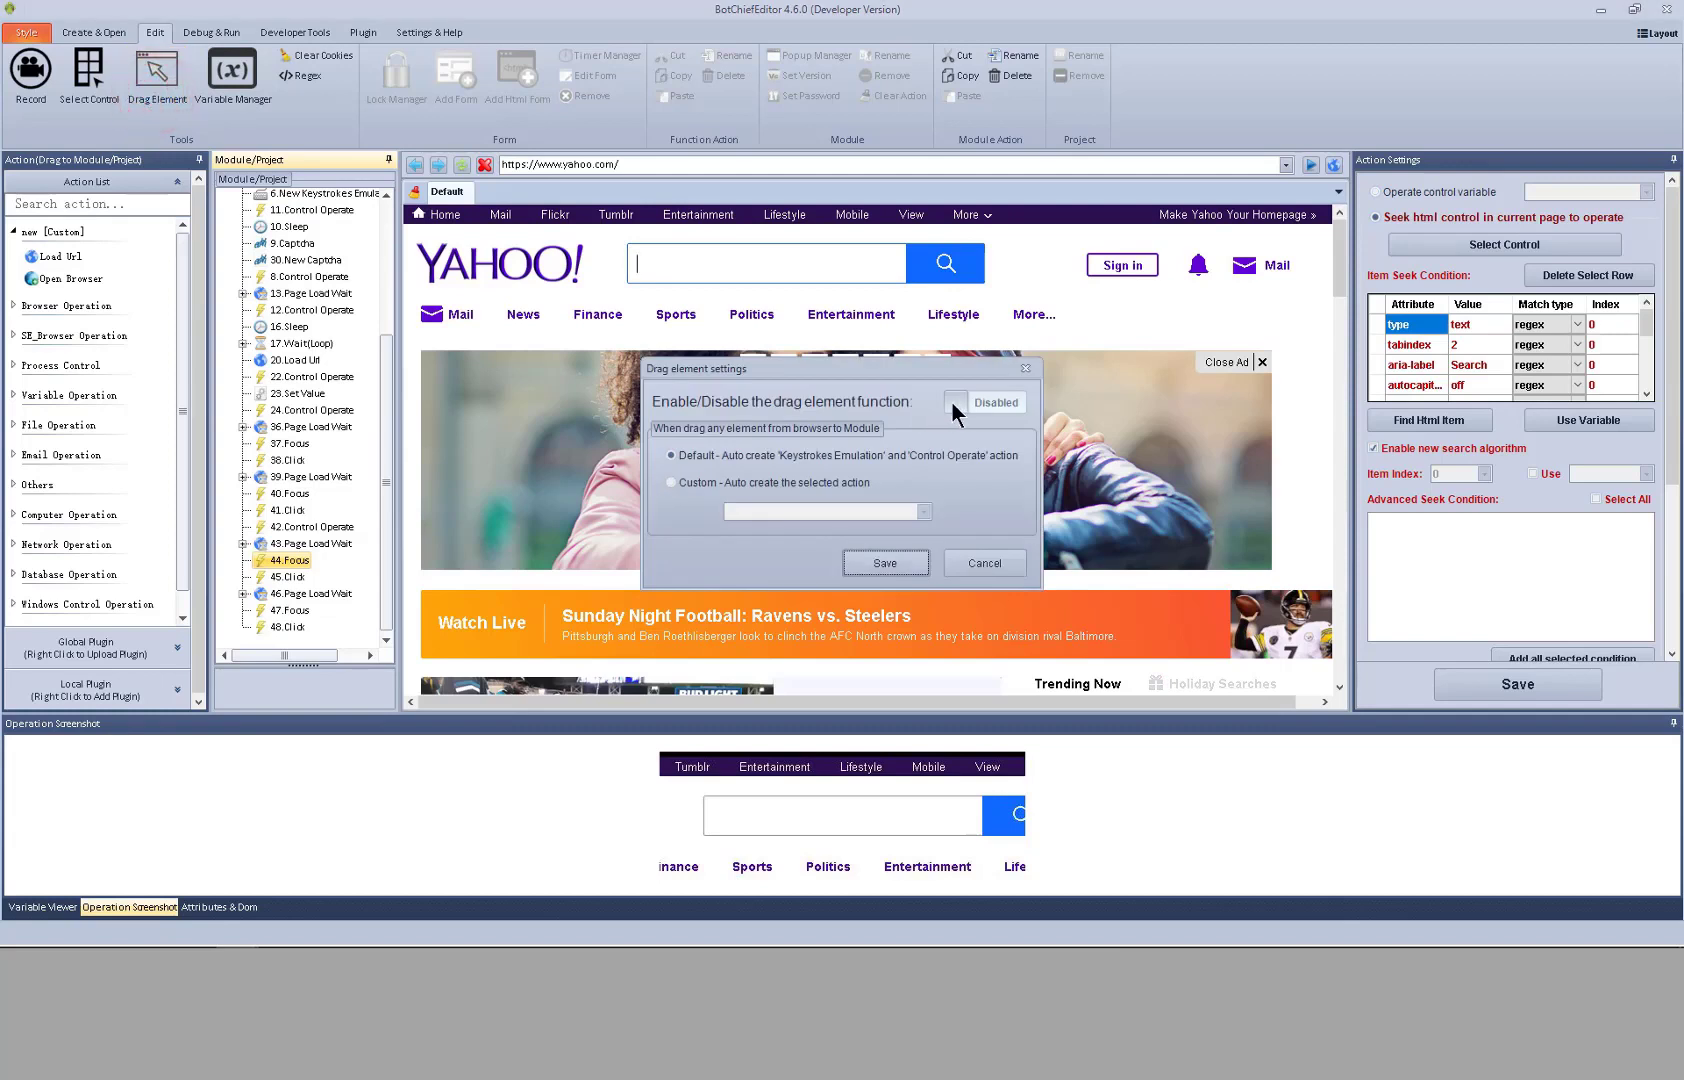
click(986, 402)
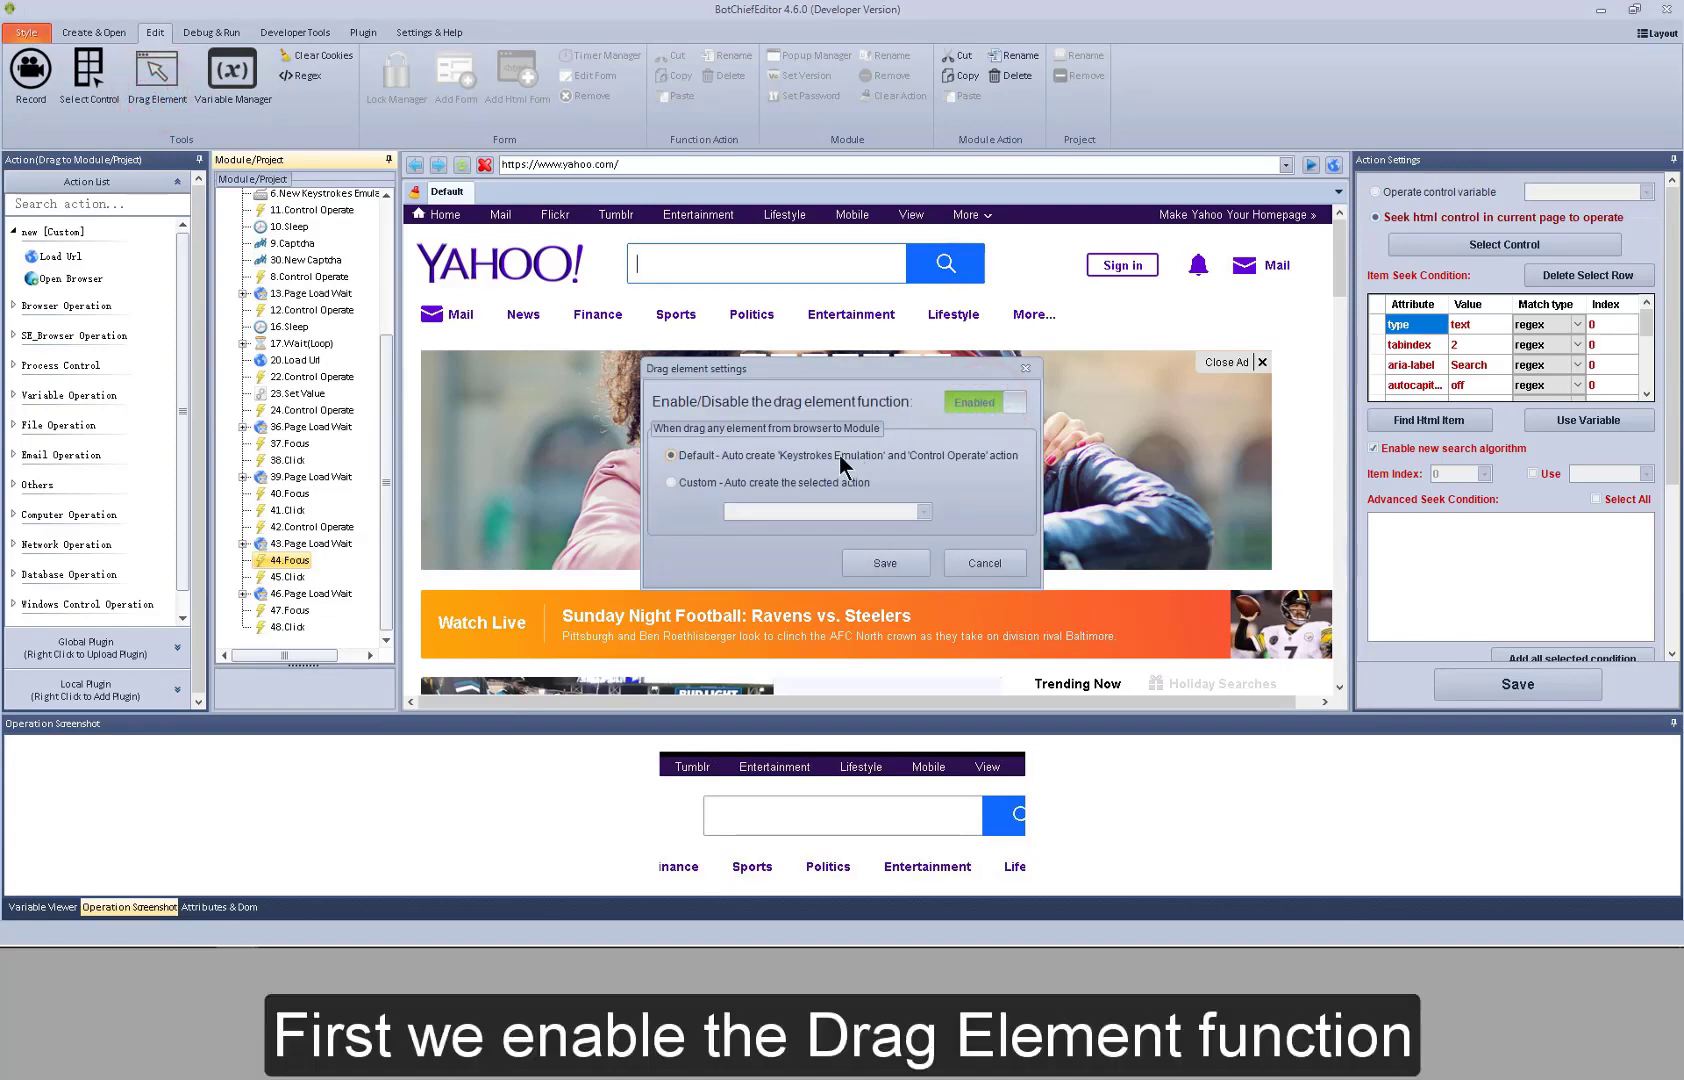
click(783, 482)
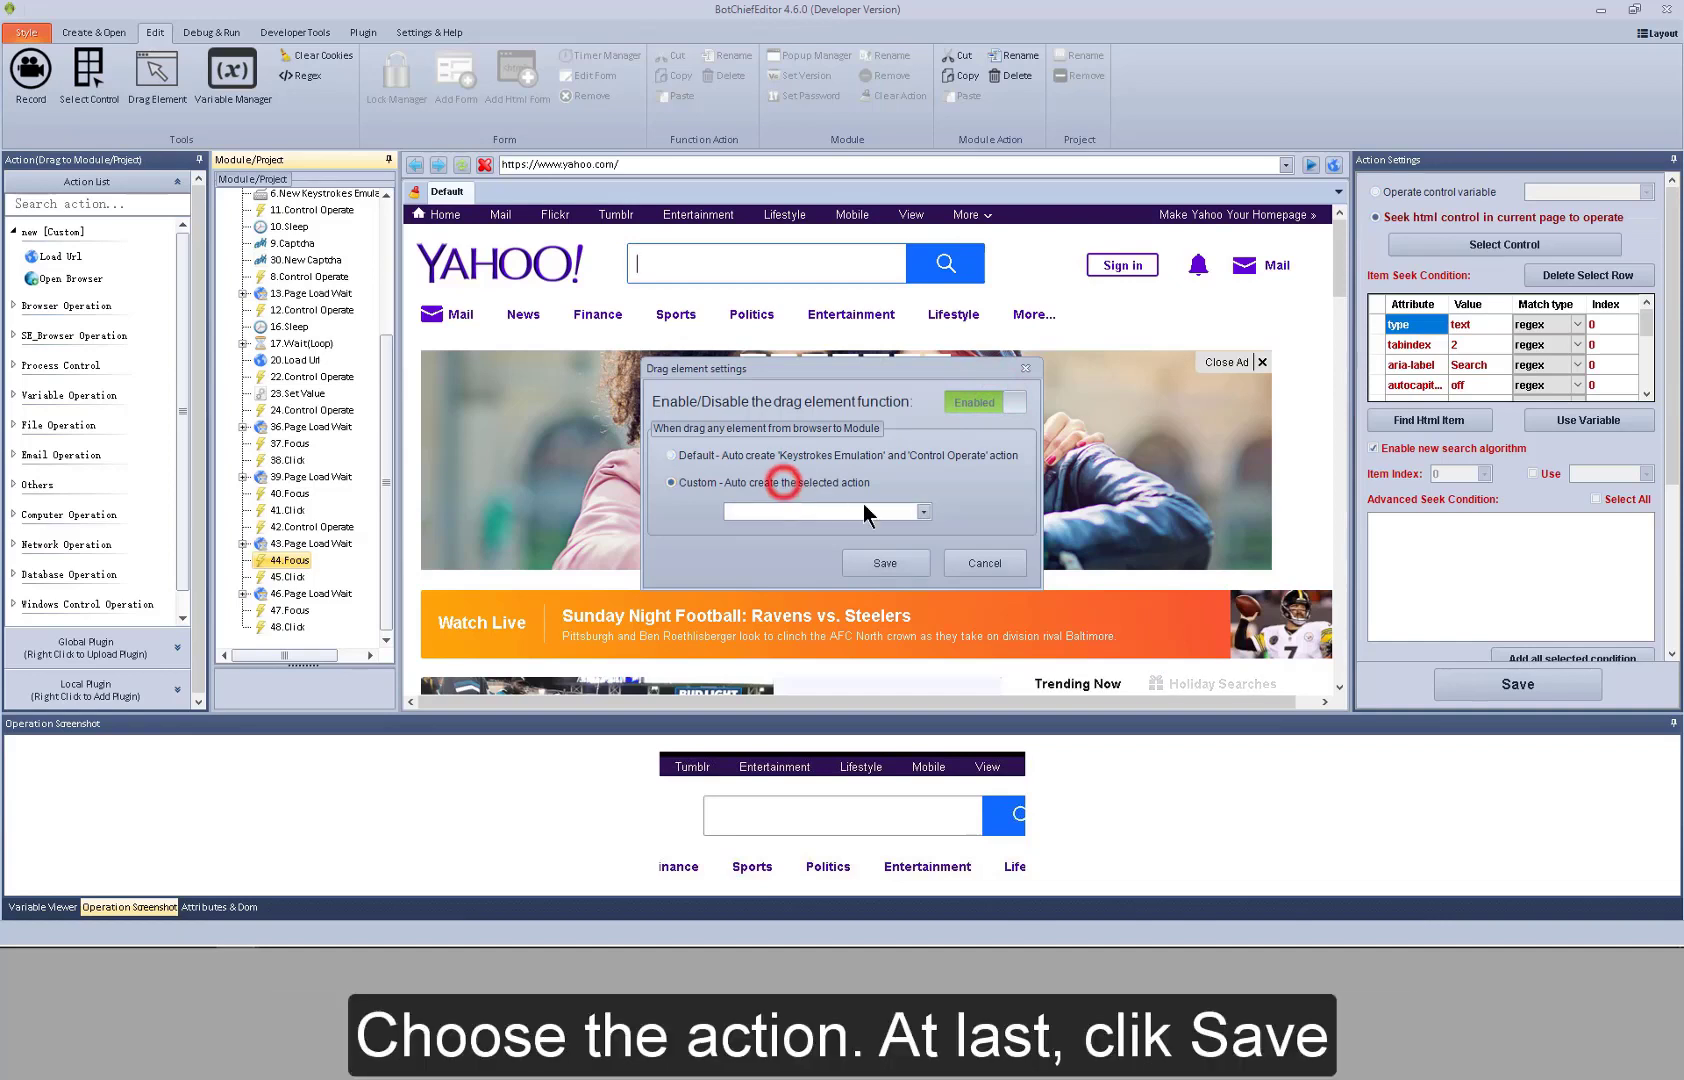
click(921, 513)
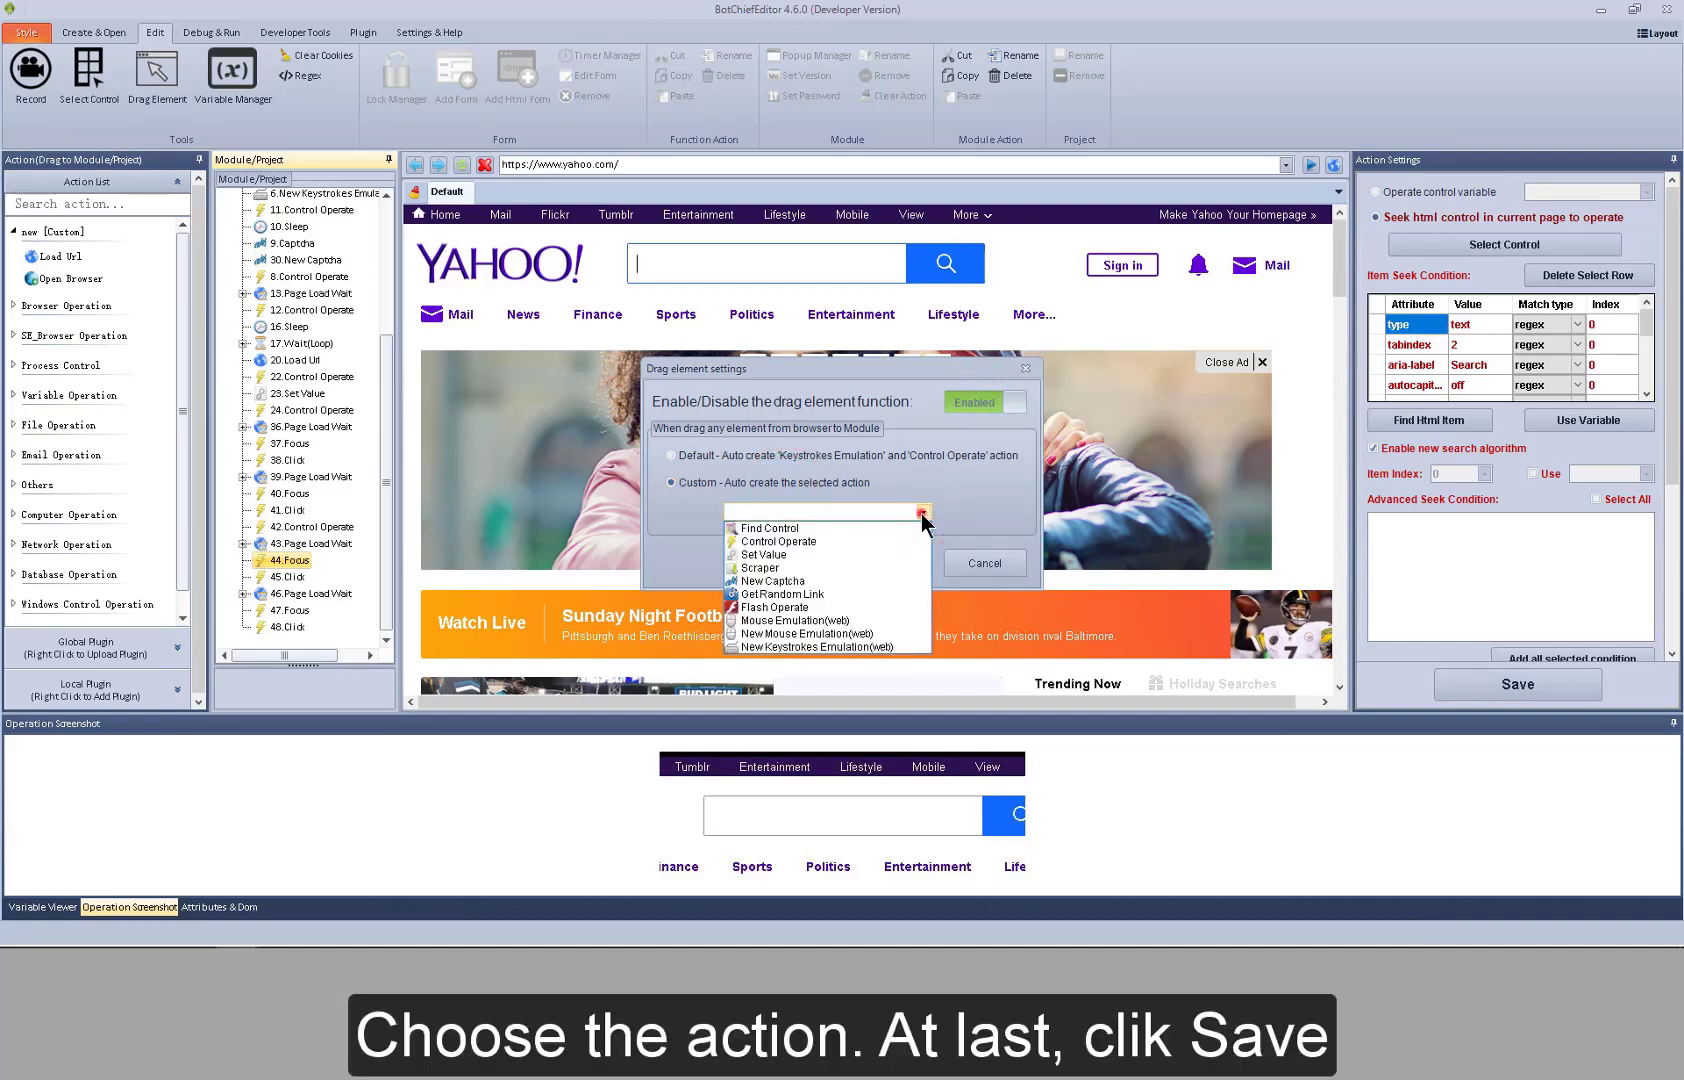
click(921, 513)
click(764, 461)
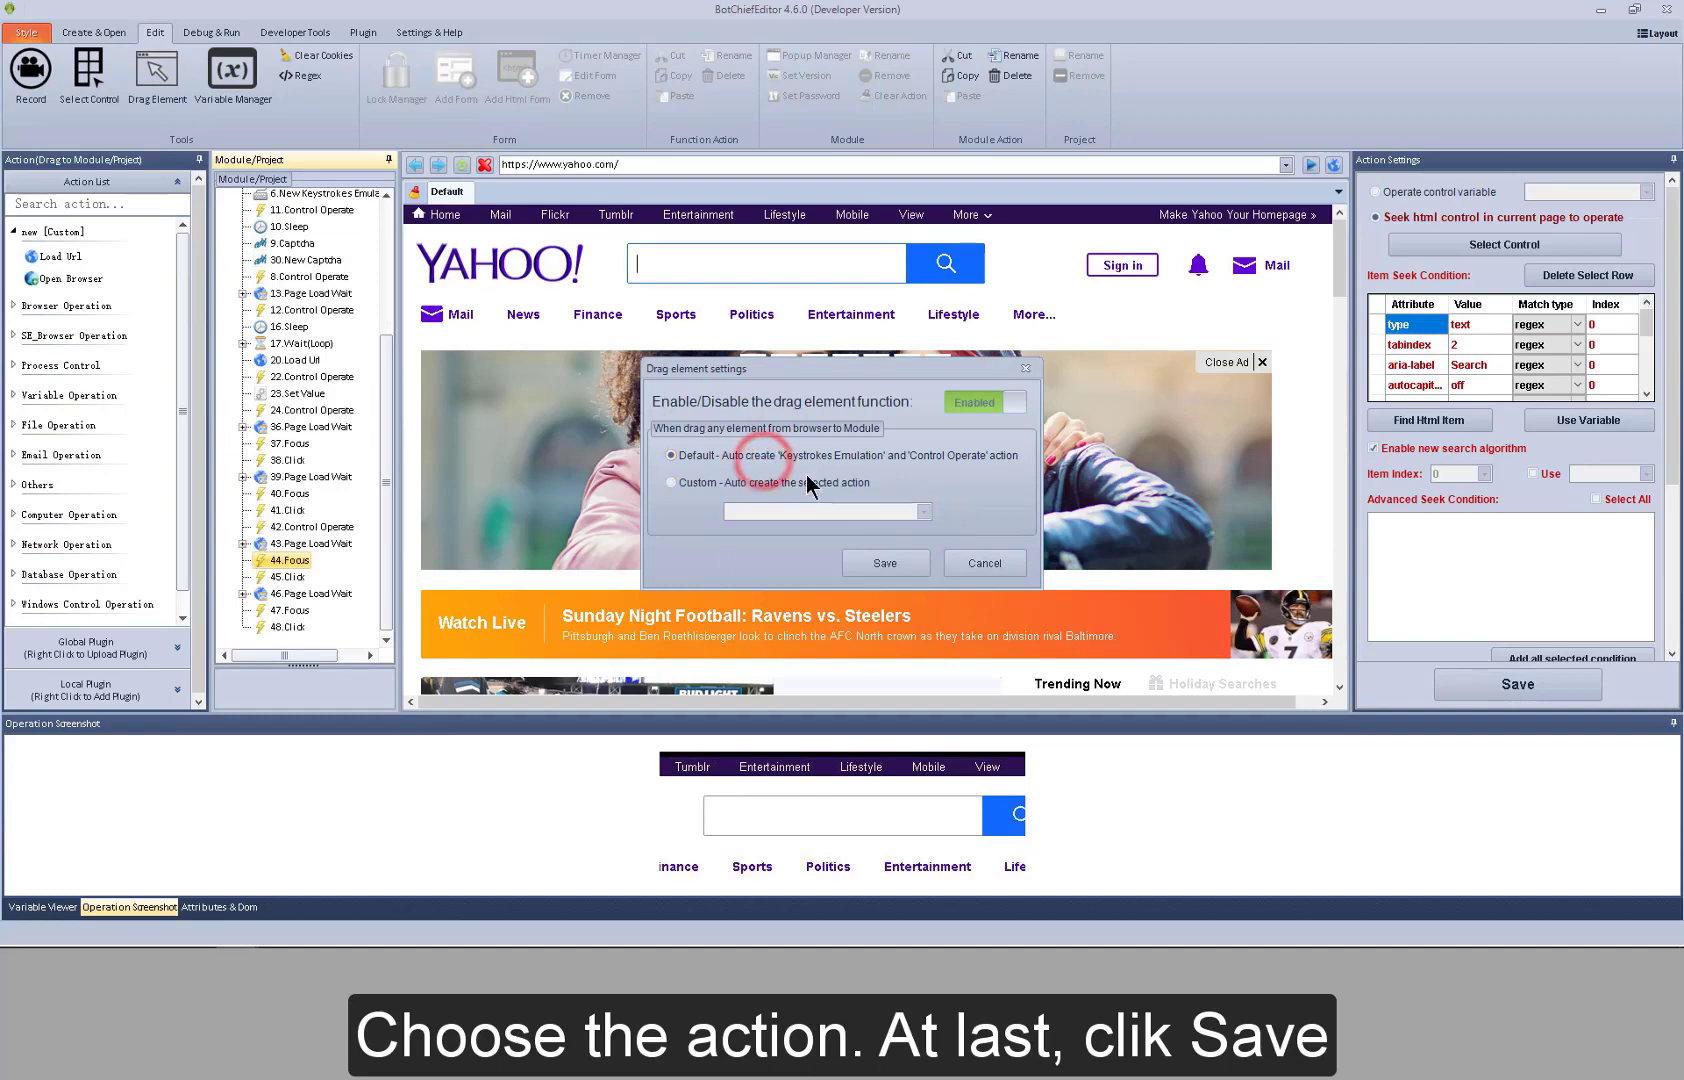
click(879, 563)
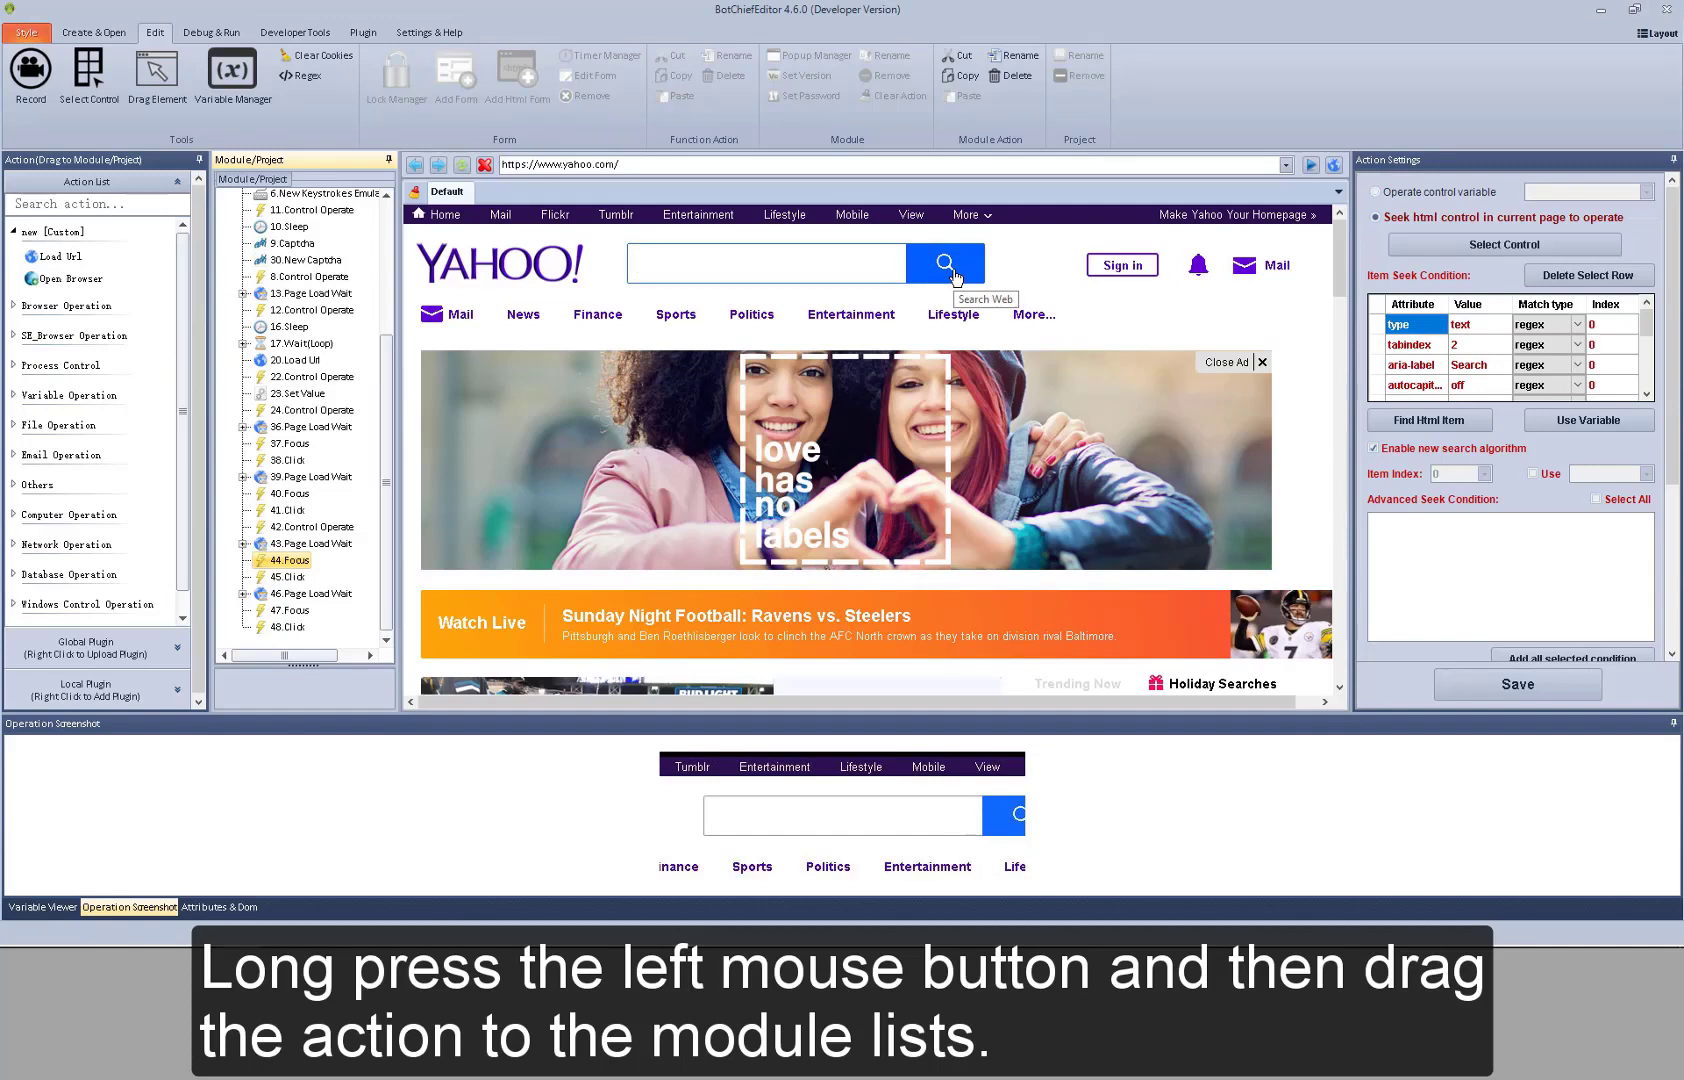
drag(950, 266, 303, 640)
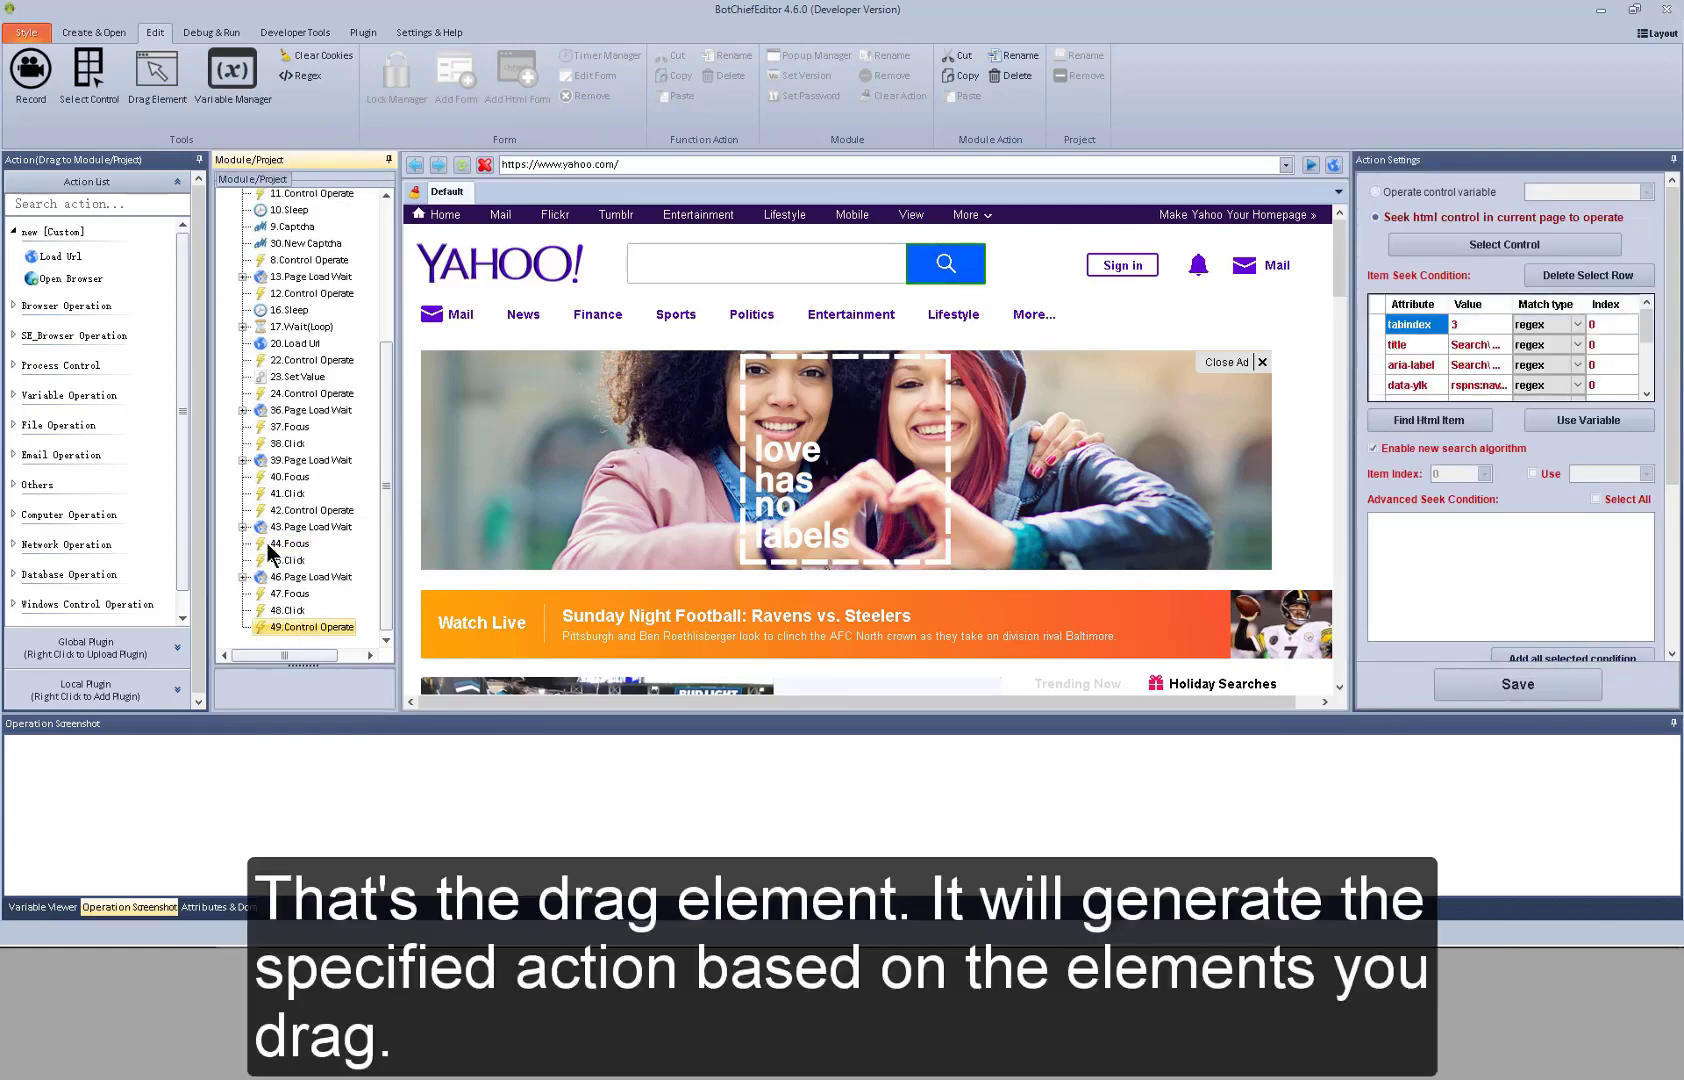
Disable the drag element function and save the drag element settings.
click(174, 103)
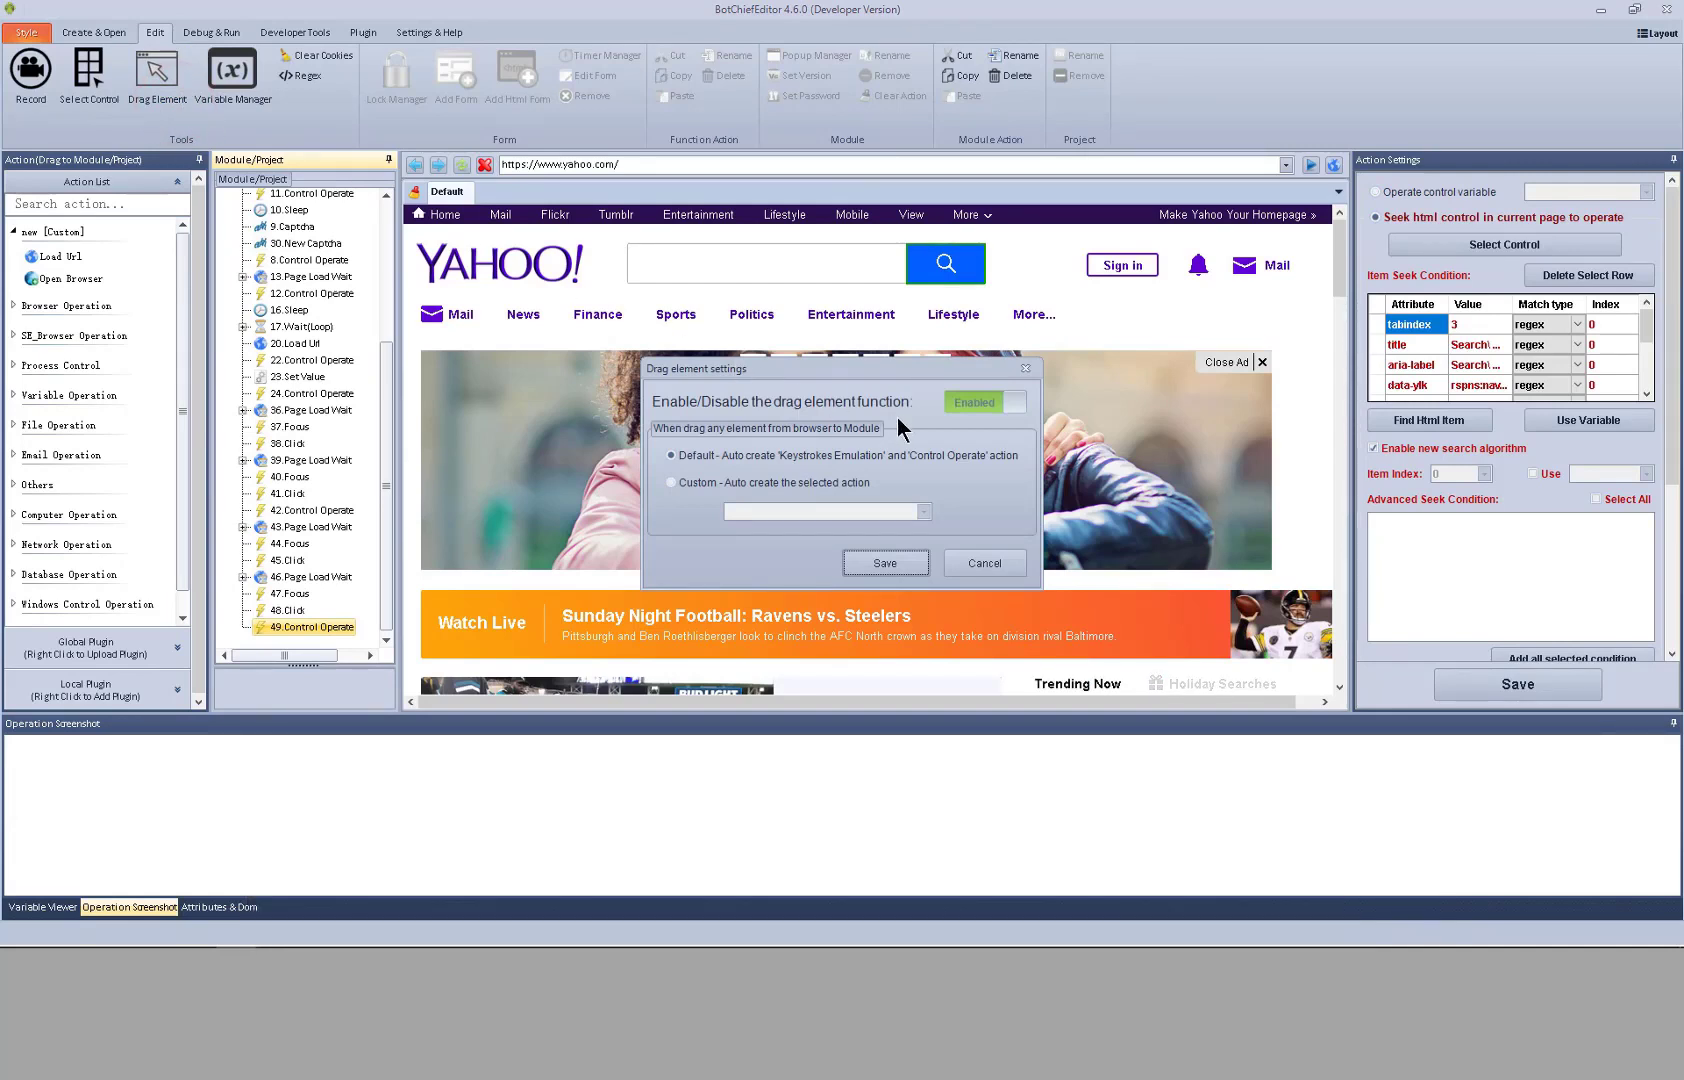
click(972, 402)
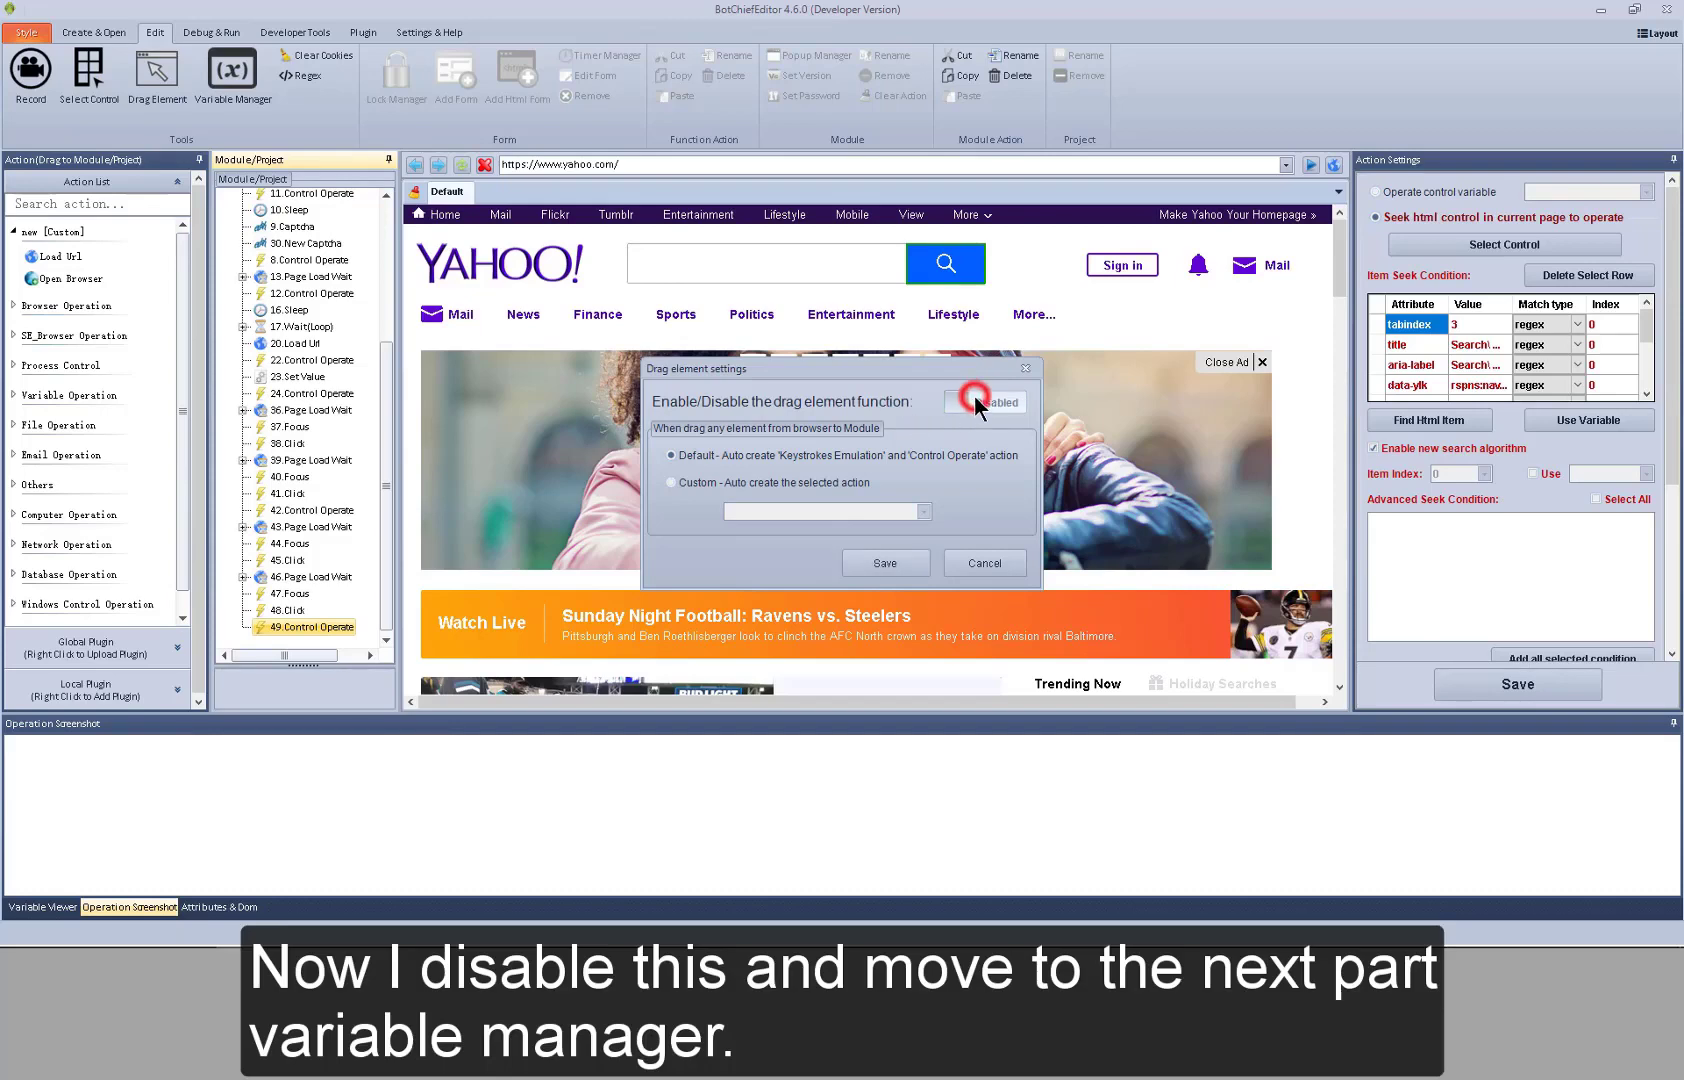
click(873, 565)
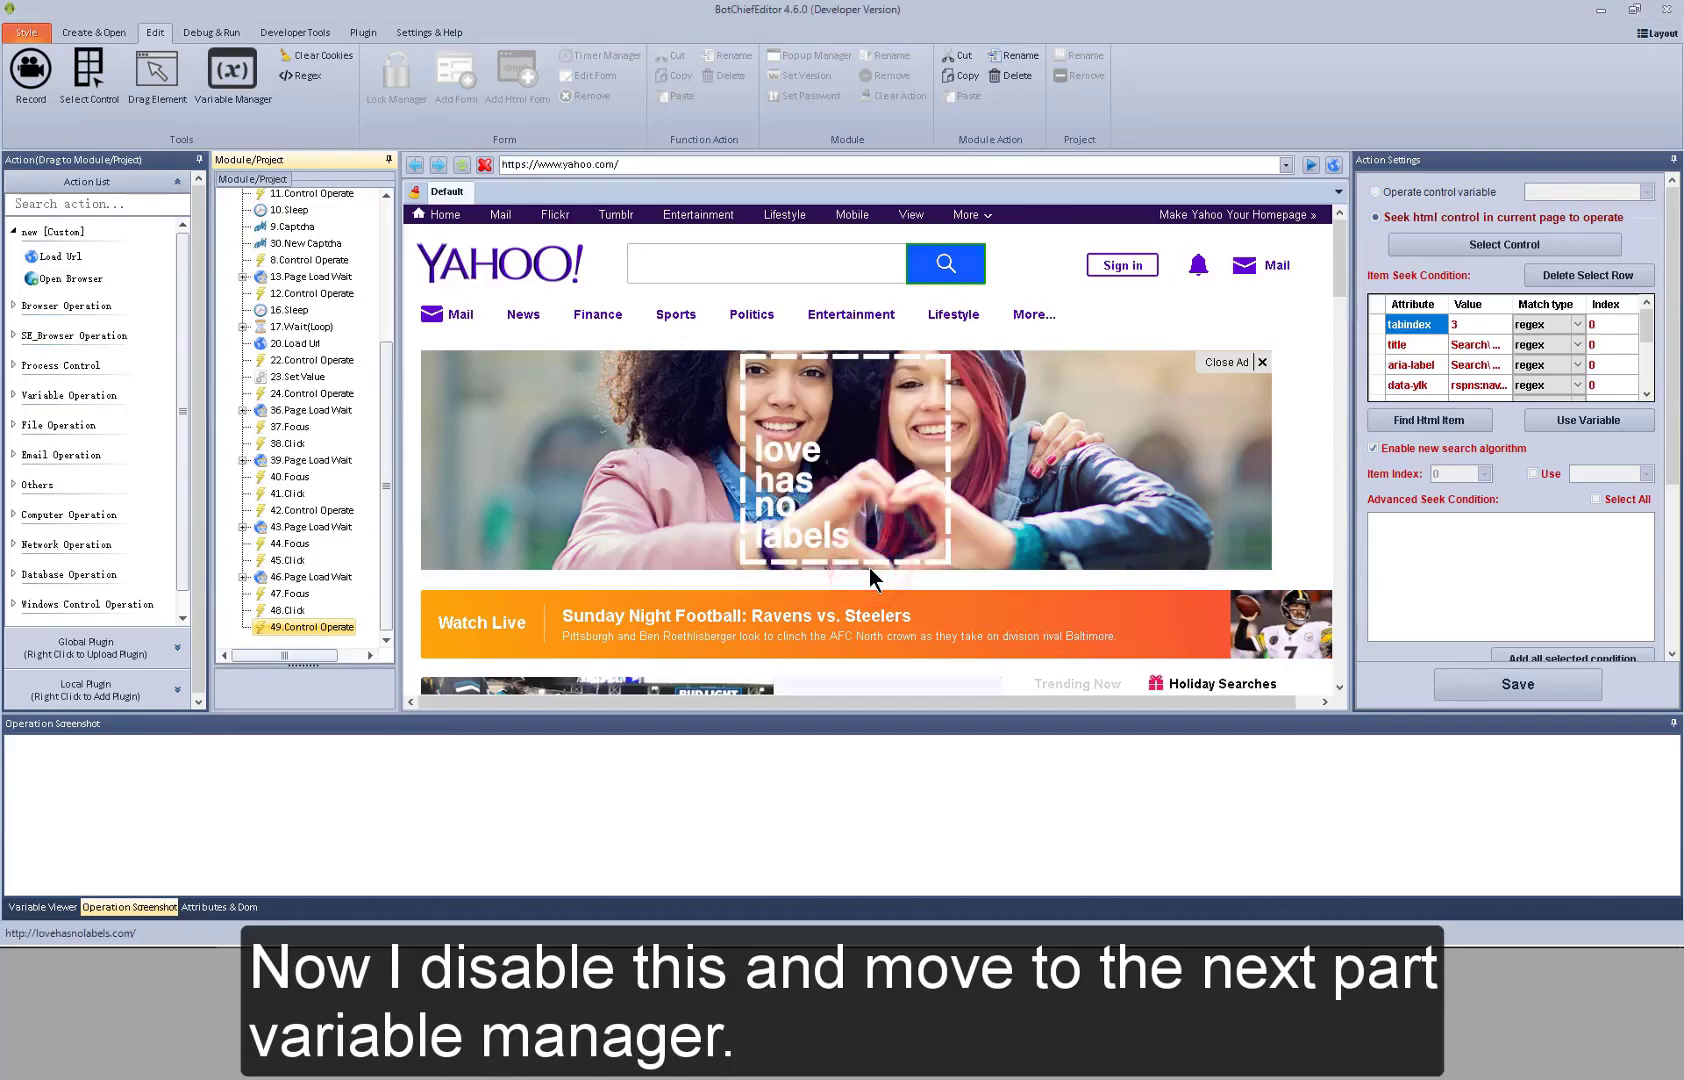
View the module's variables in the Variable Manager and the Variable Viewer, and return to the operation screenshots of the 49.Control Operate action.
click(257, 109)
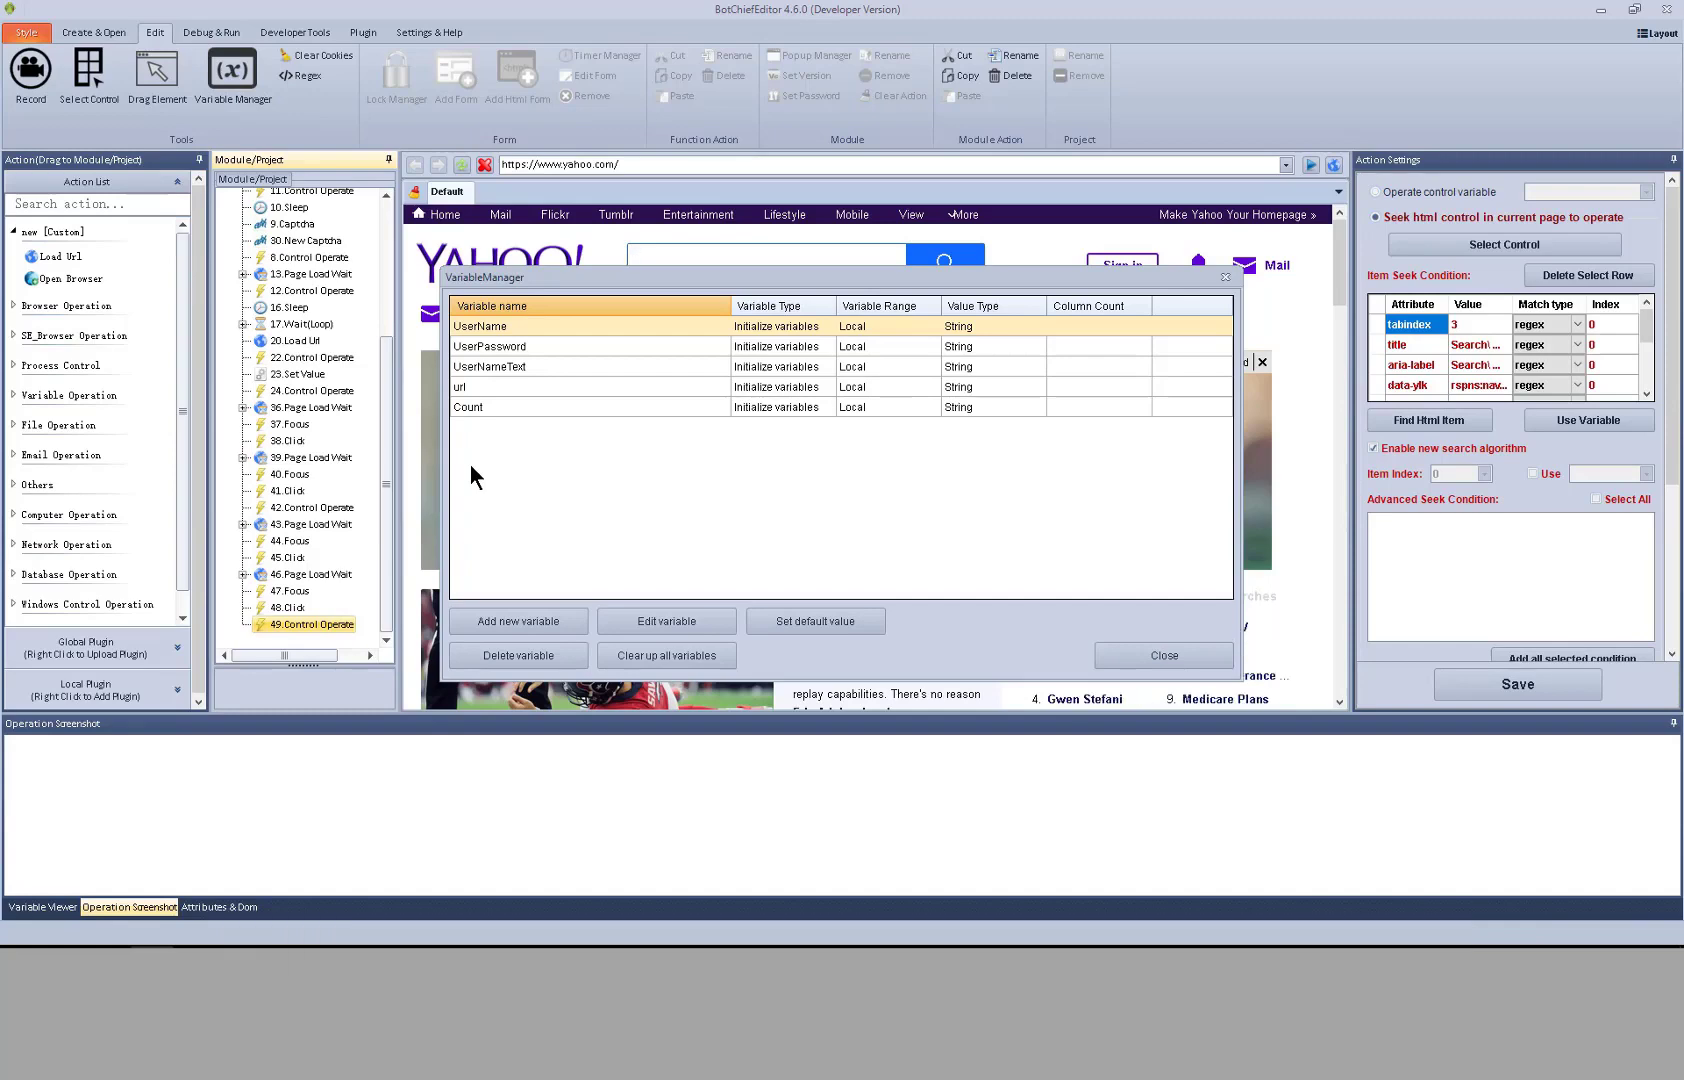
click(1129, 652)
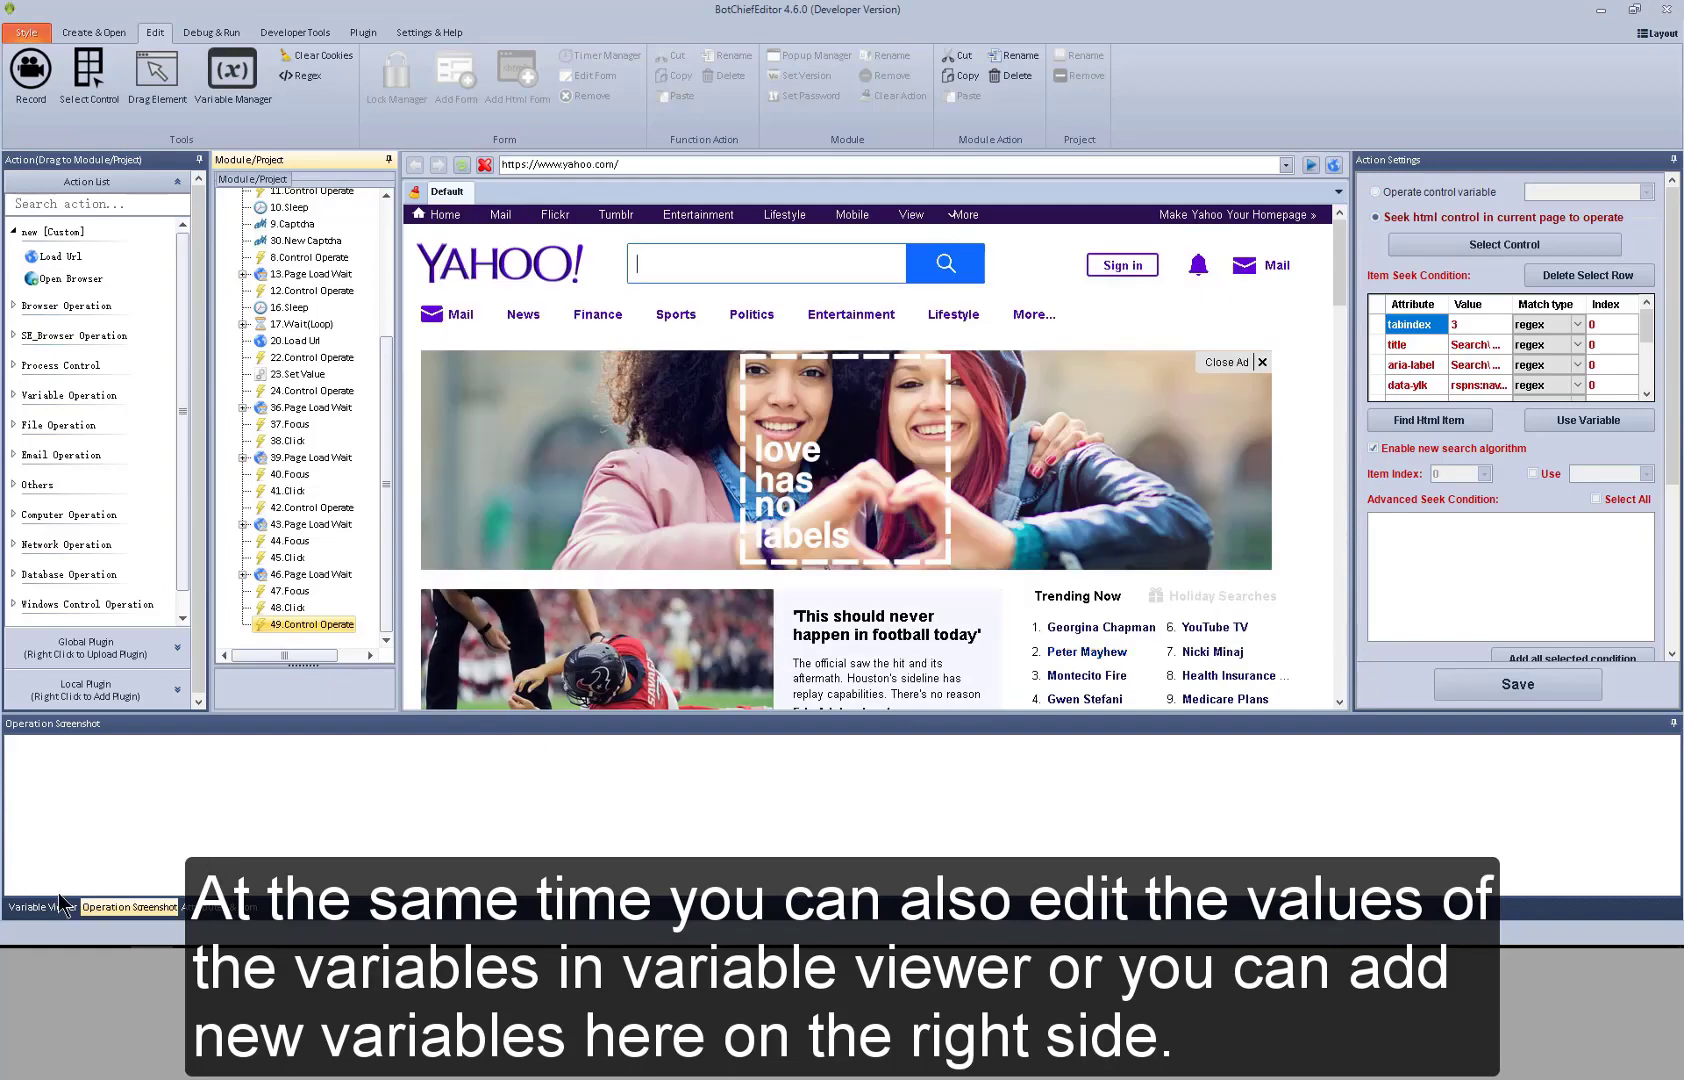
click(57, 903)
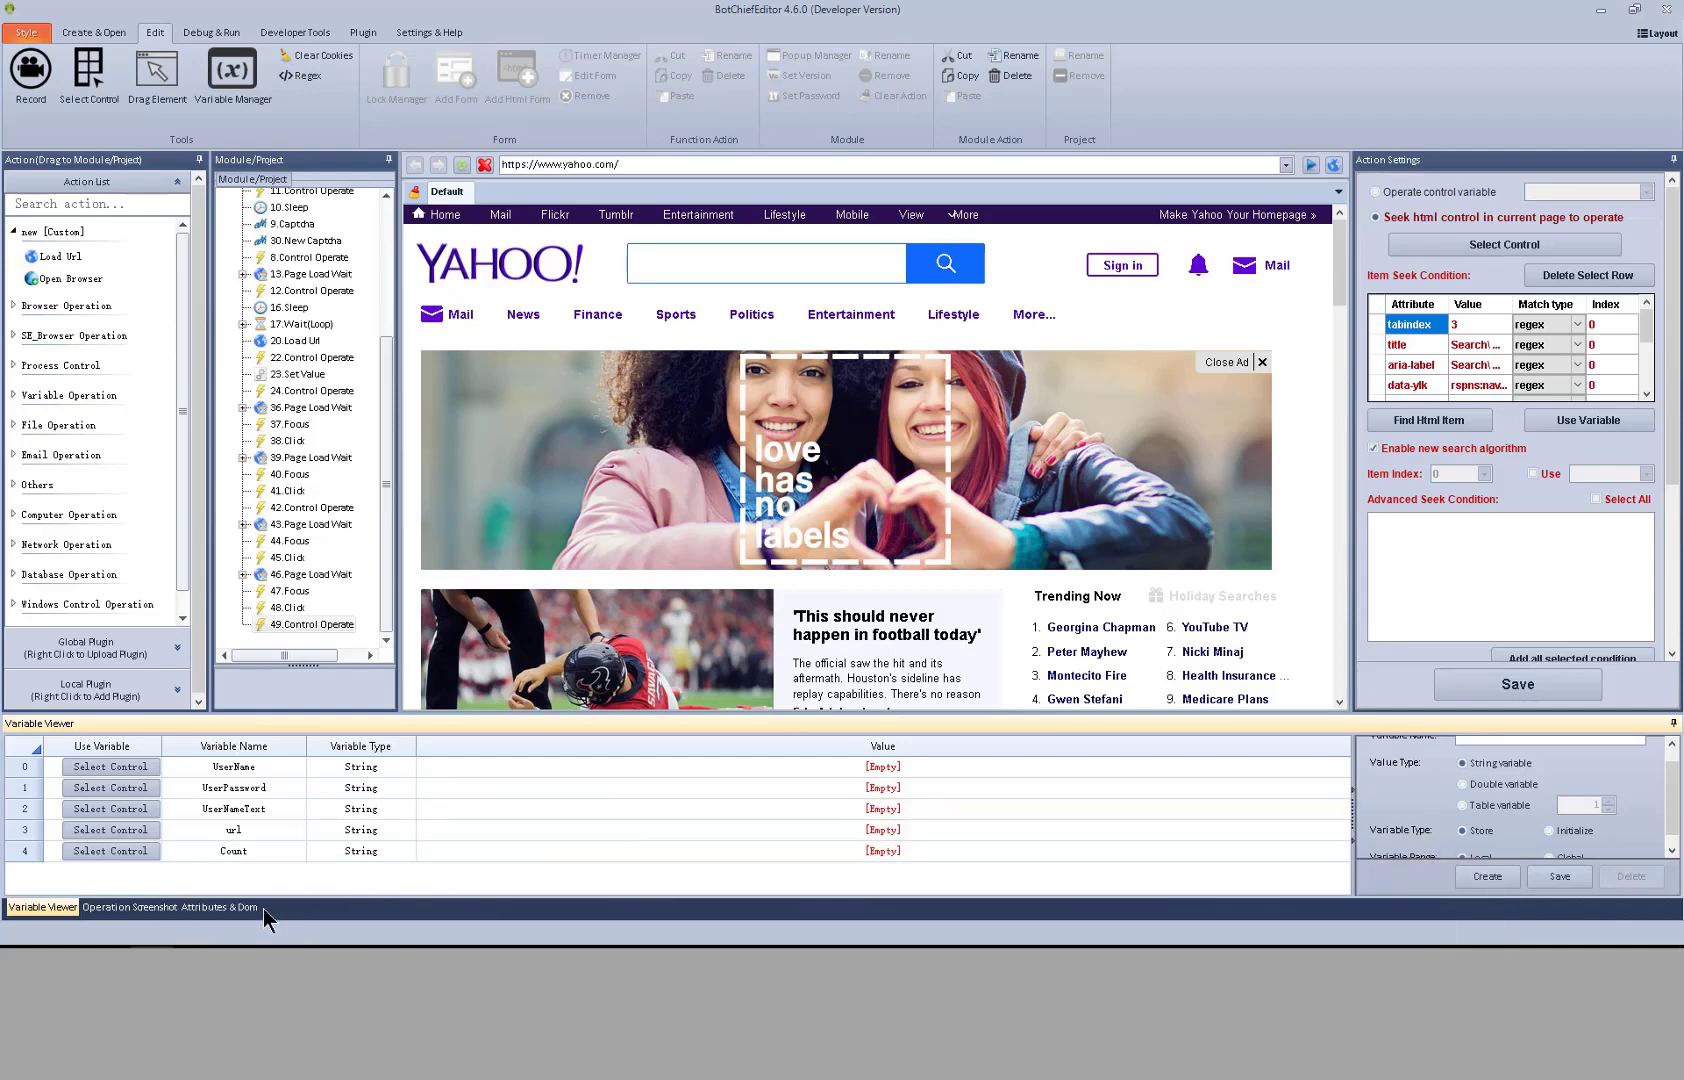
click(143, 908)
click(333, 625)
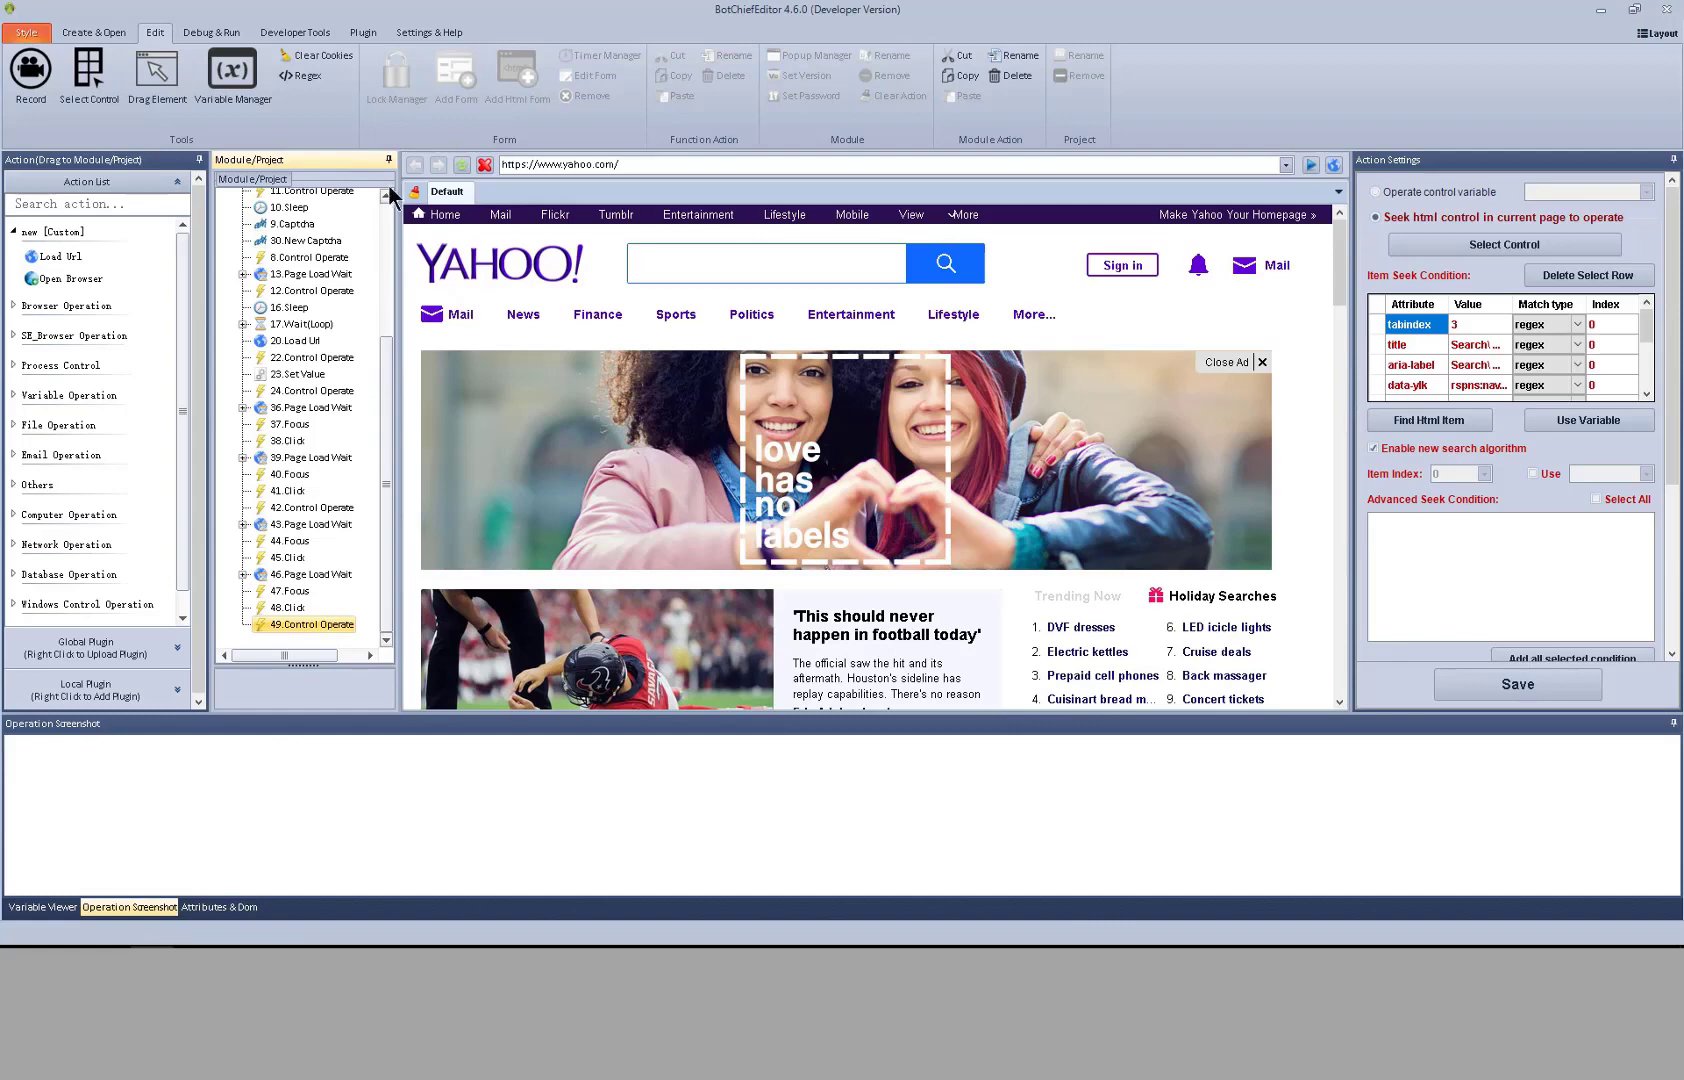
Clear the browser cookies, and view the Regular expressions designer without running a test.
click(318, 58)
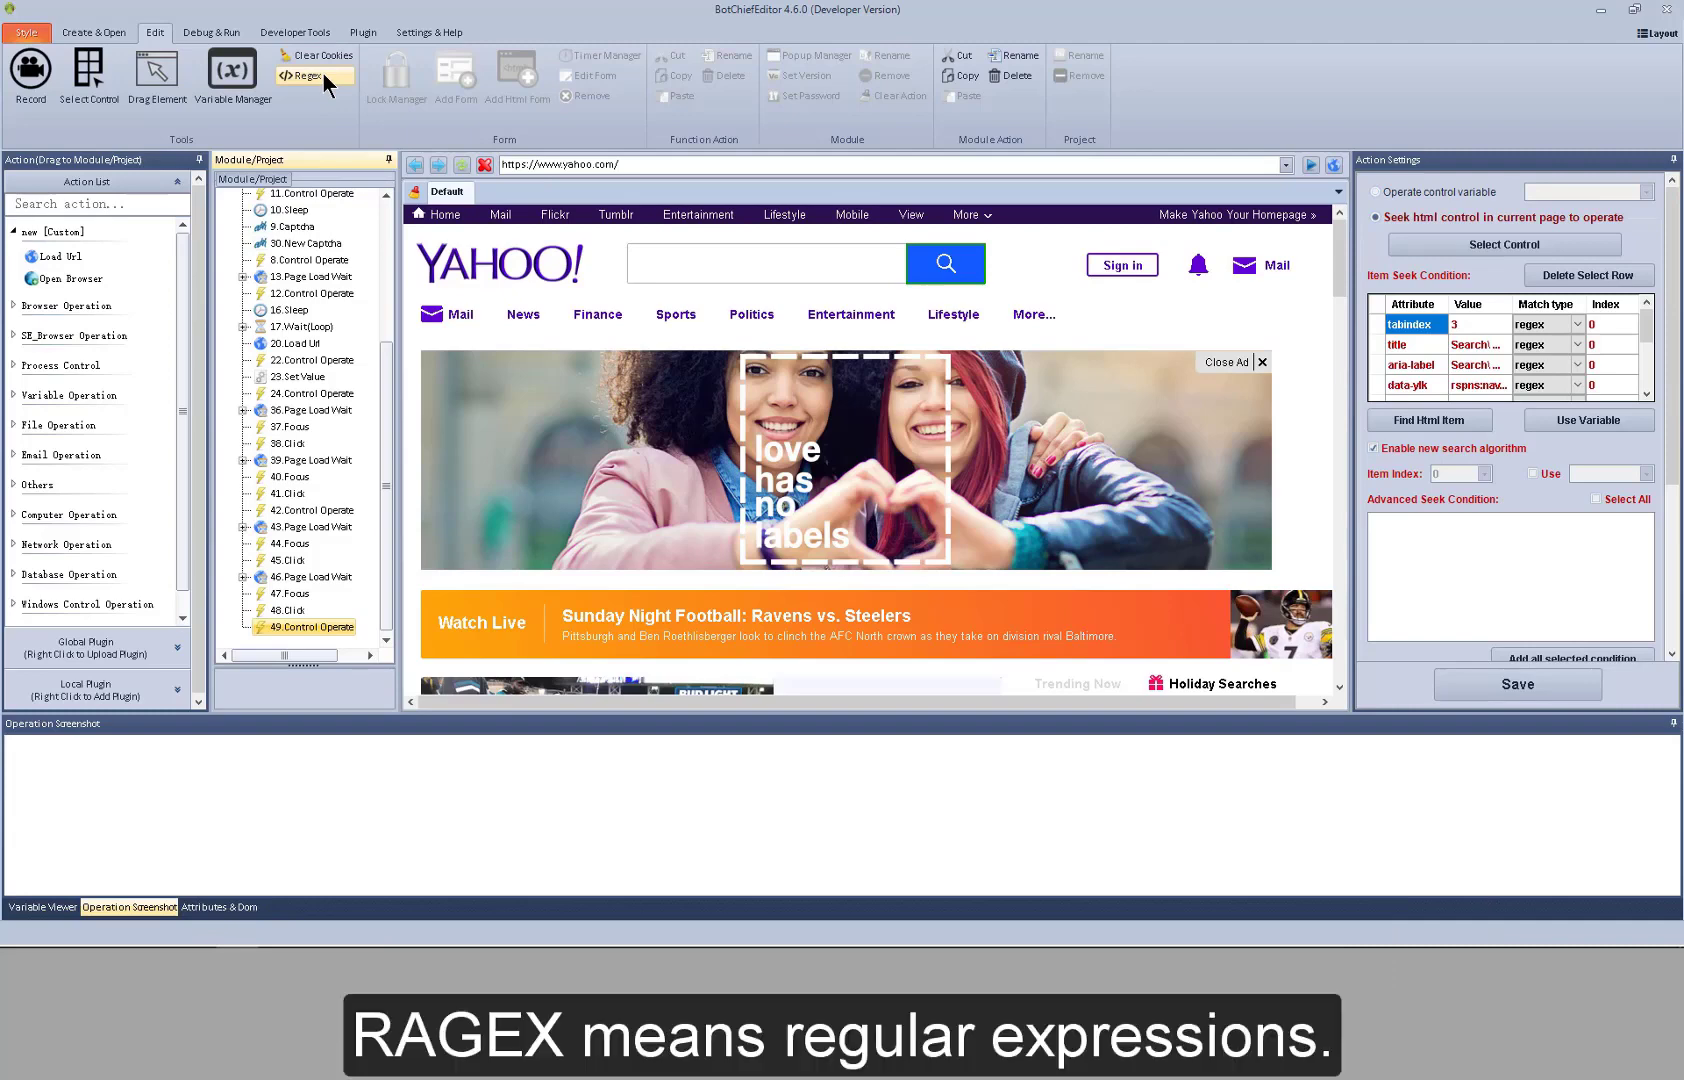
click(324, 75)
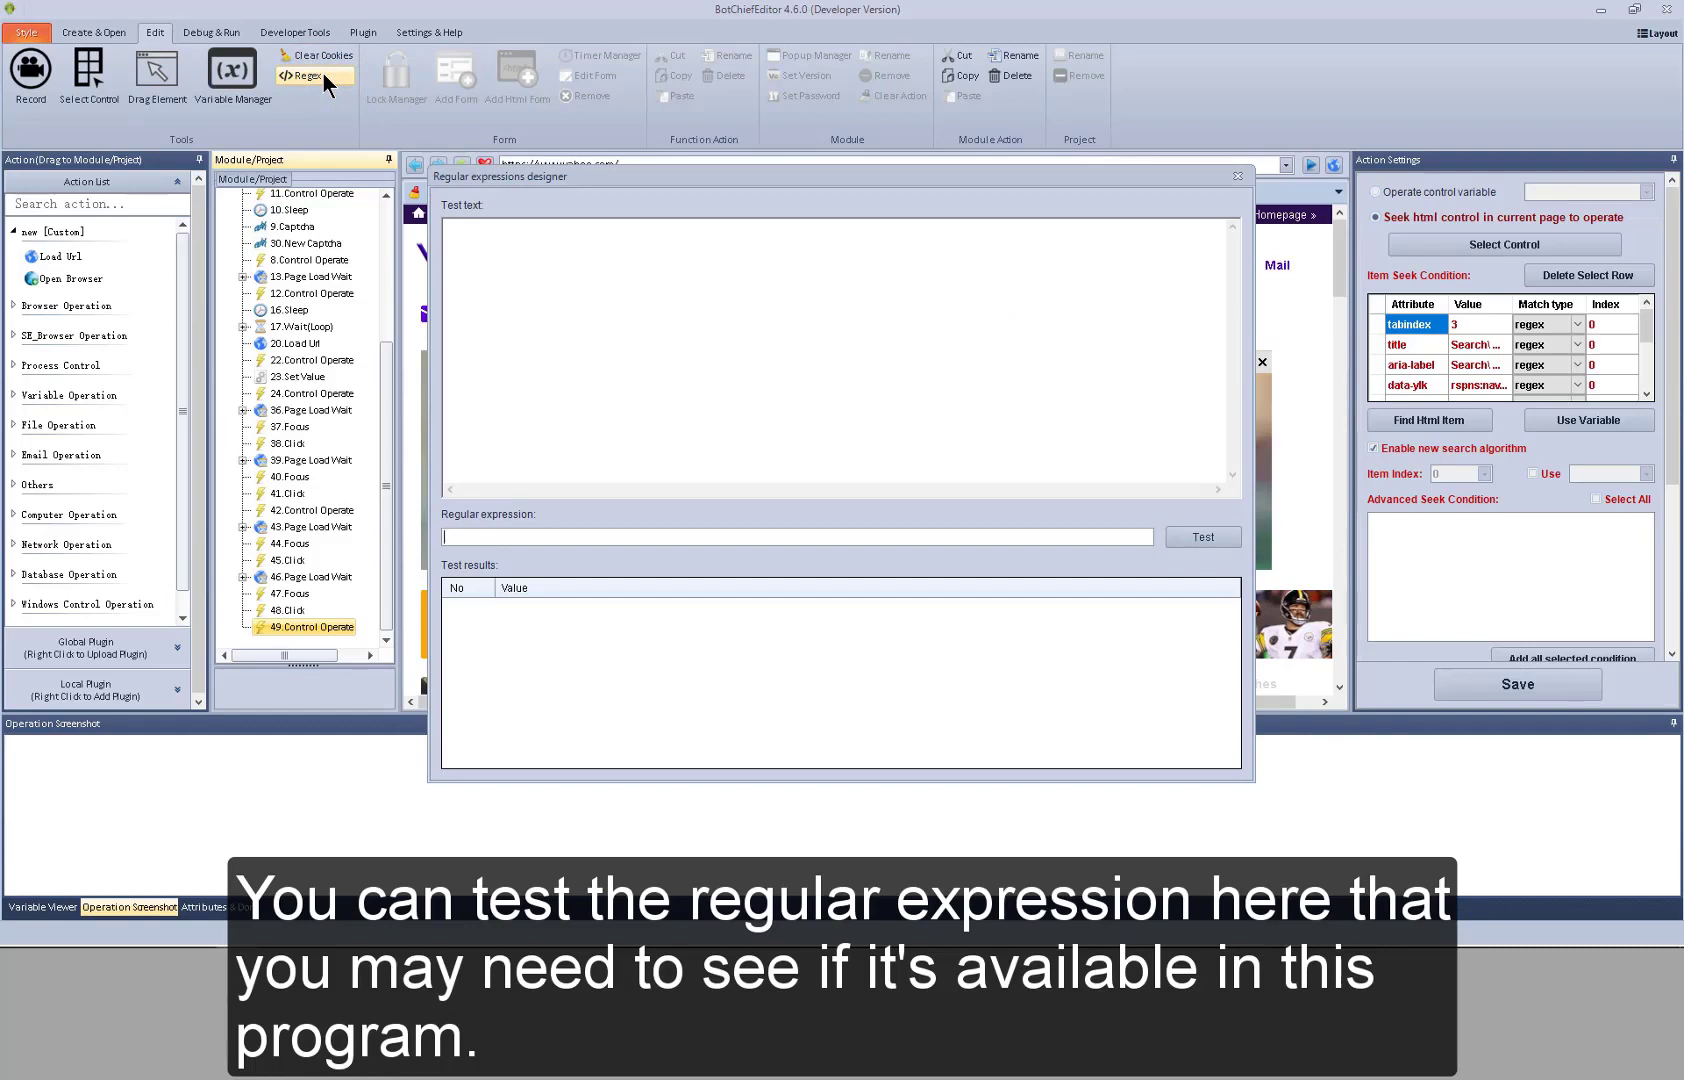
click(606, 538)
click(1239, 177)
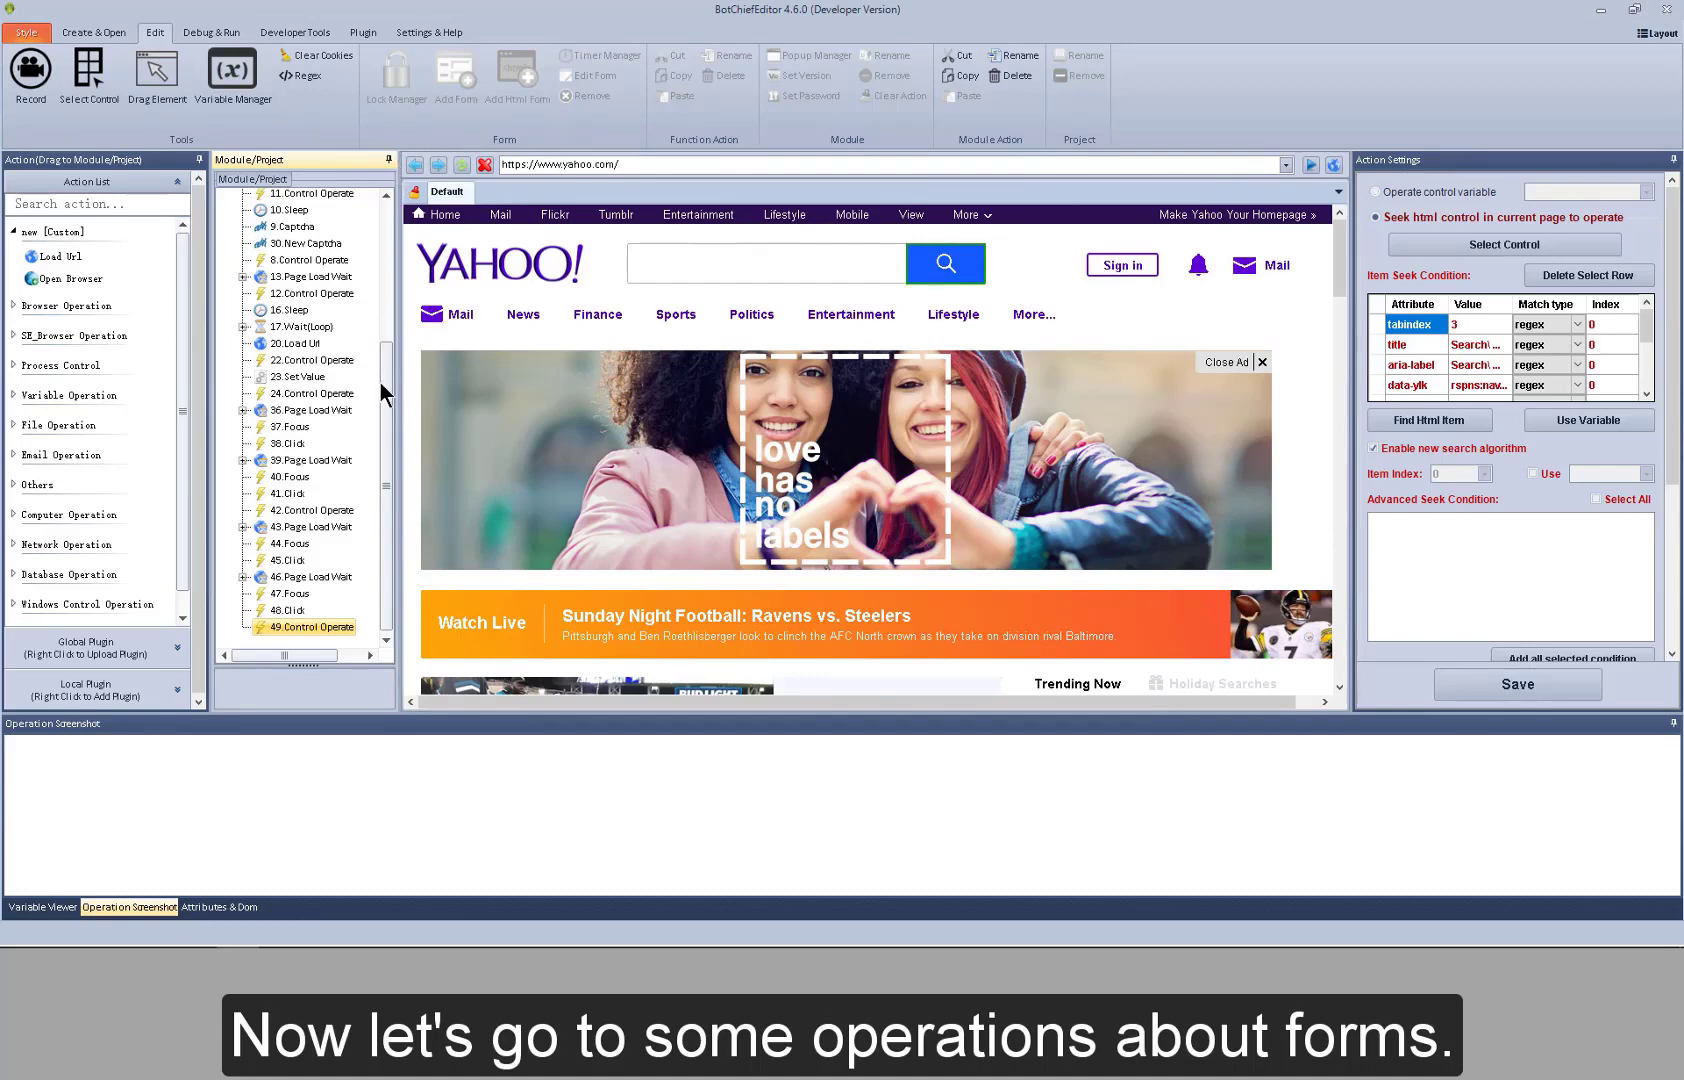
Collapse the baiducreate module and view the locks 123 and 222 in the Lock Manager for the project's Forms.
drag(381, 383, 418, 238)
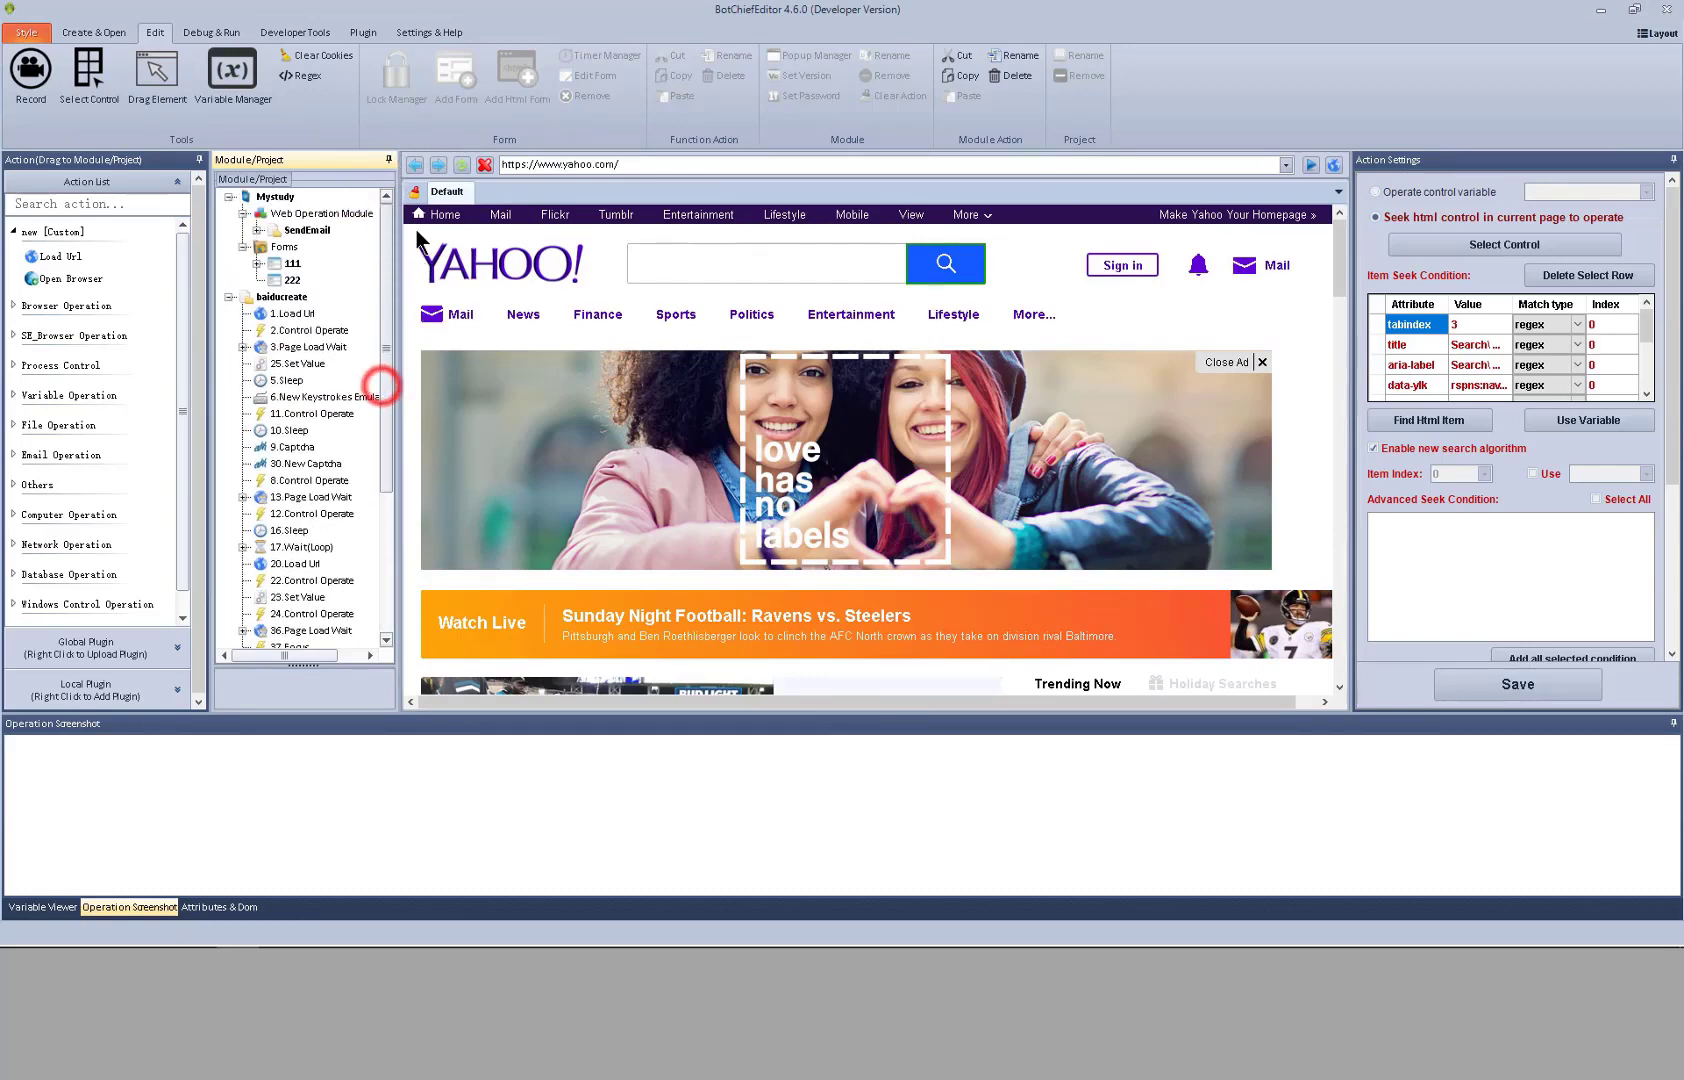
click(228, 295)
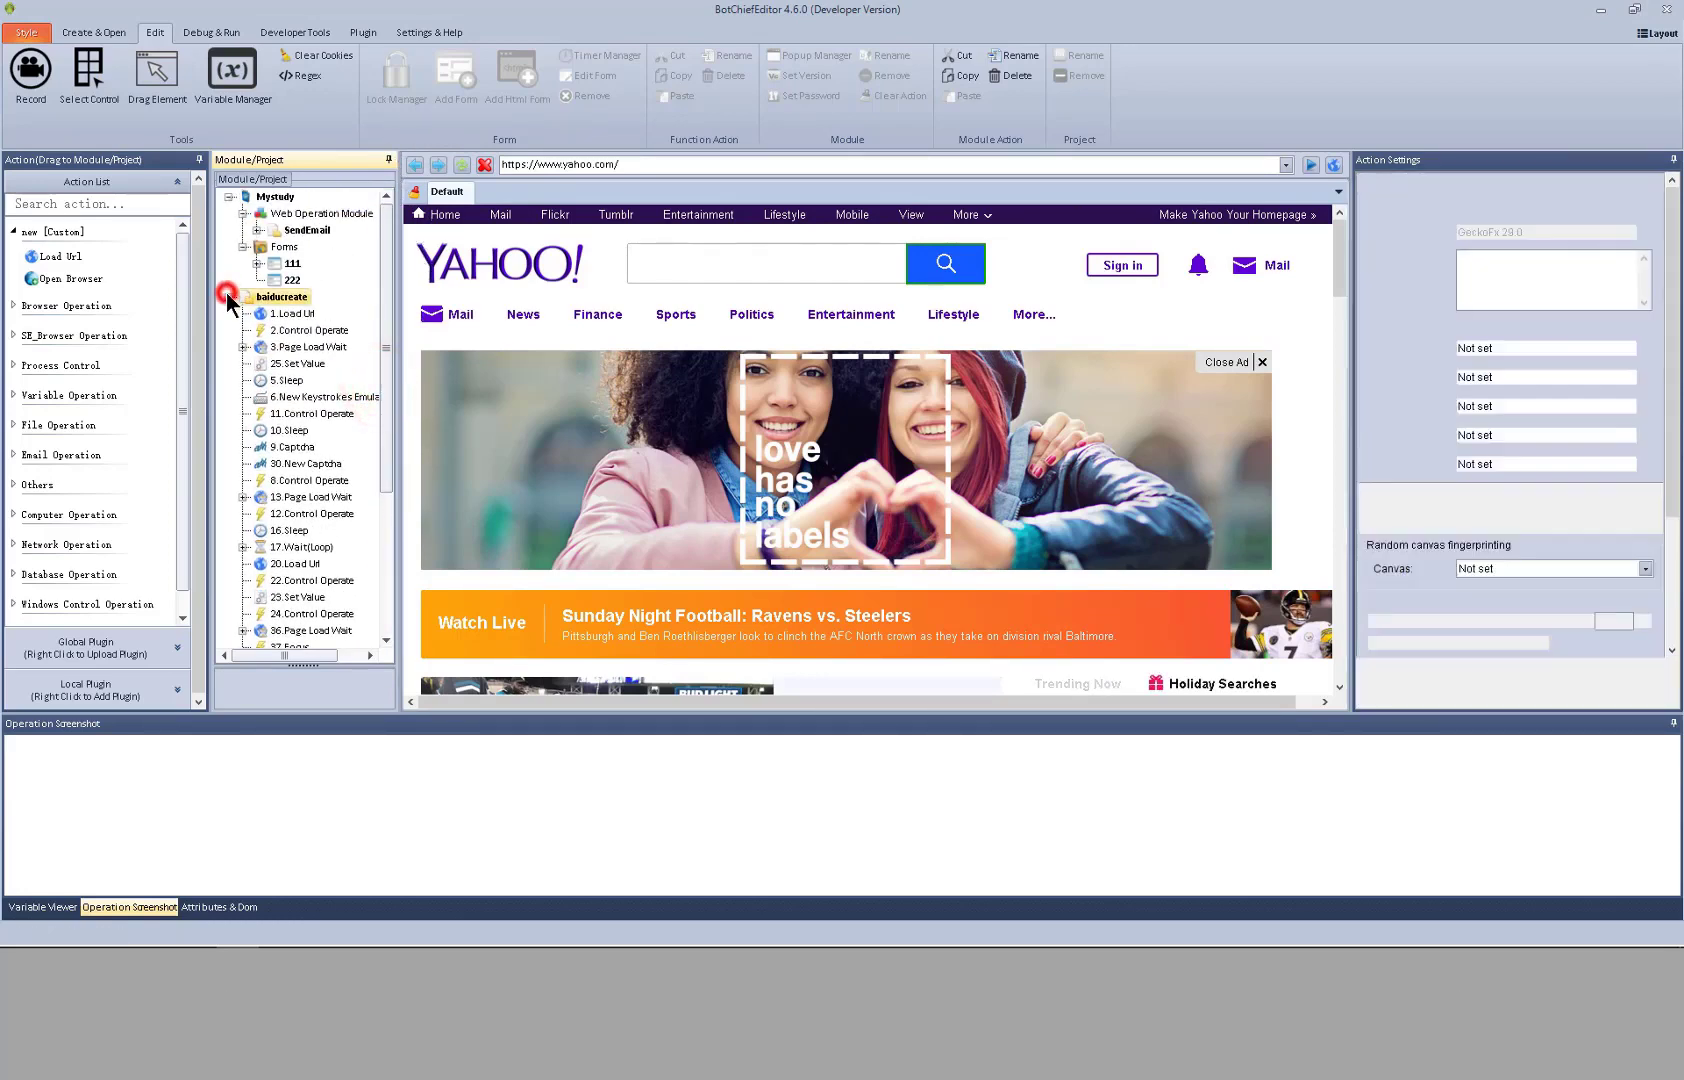
click(283, 248)
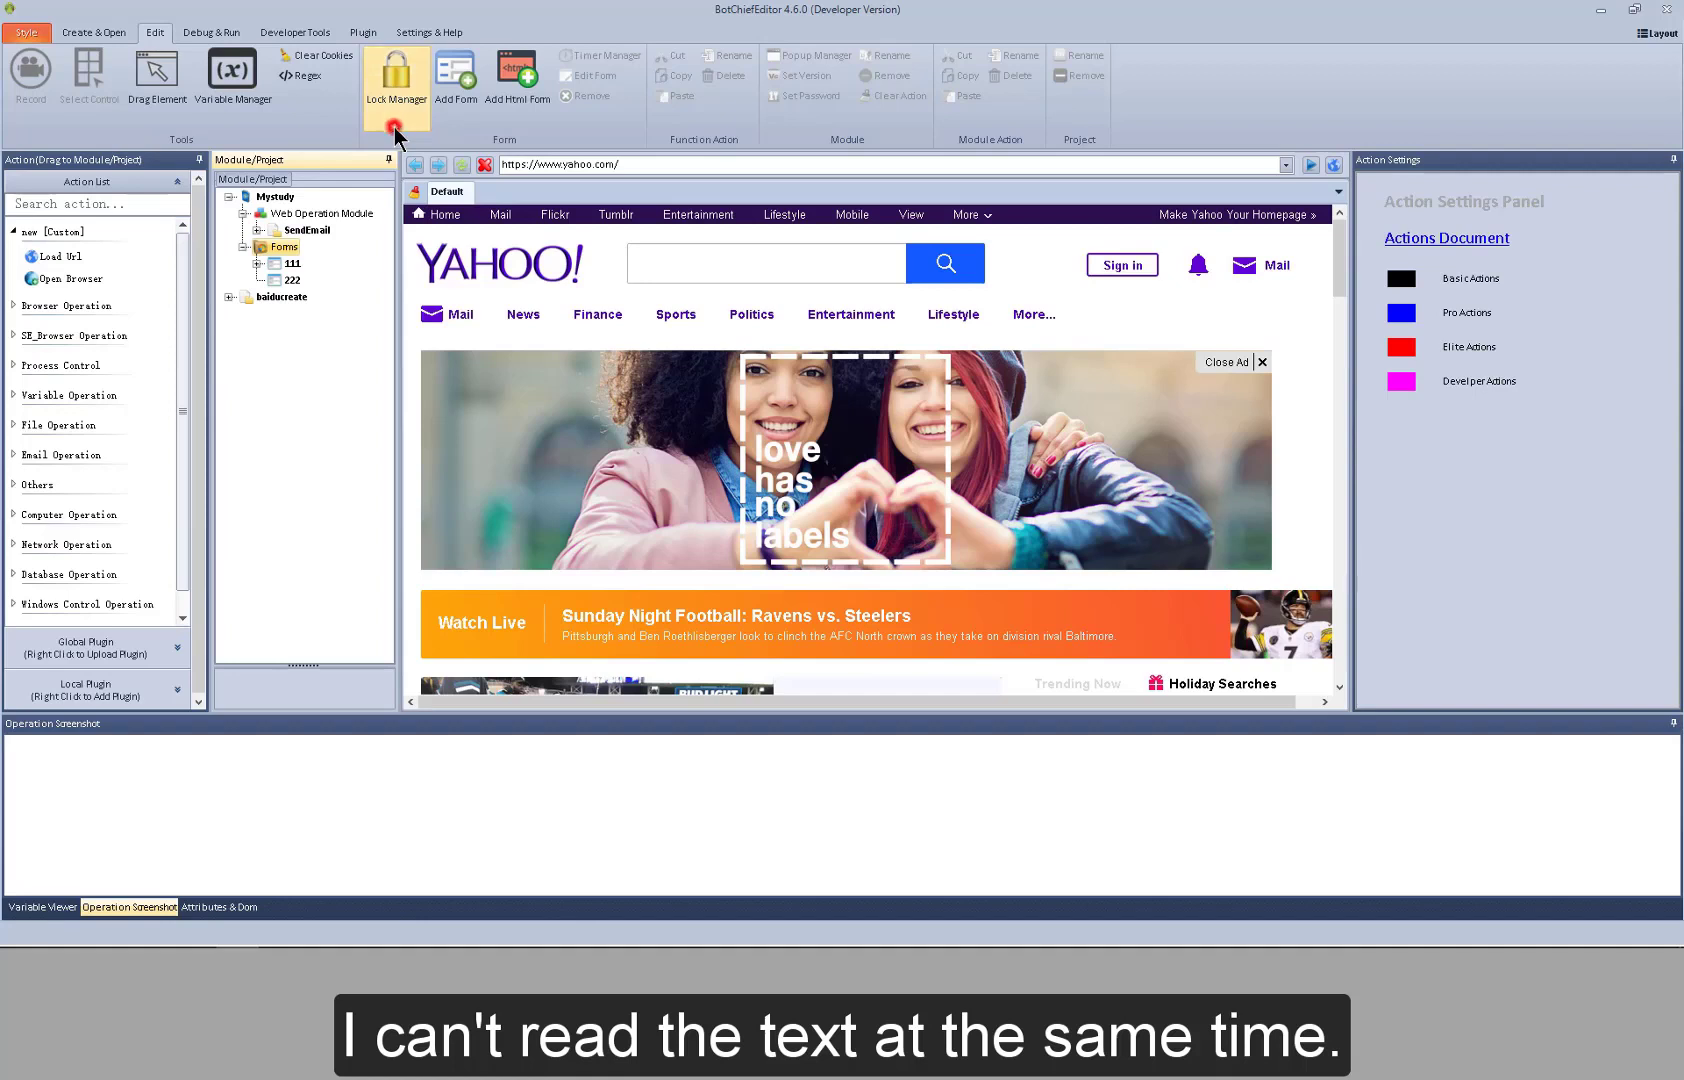
click(395, 90)
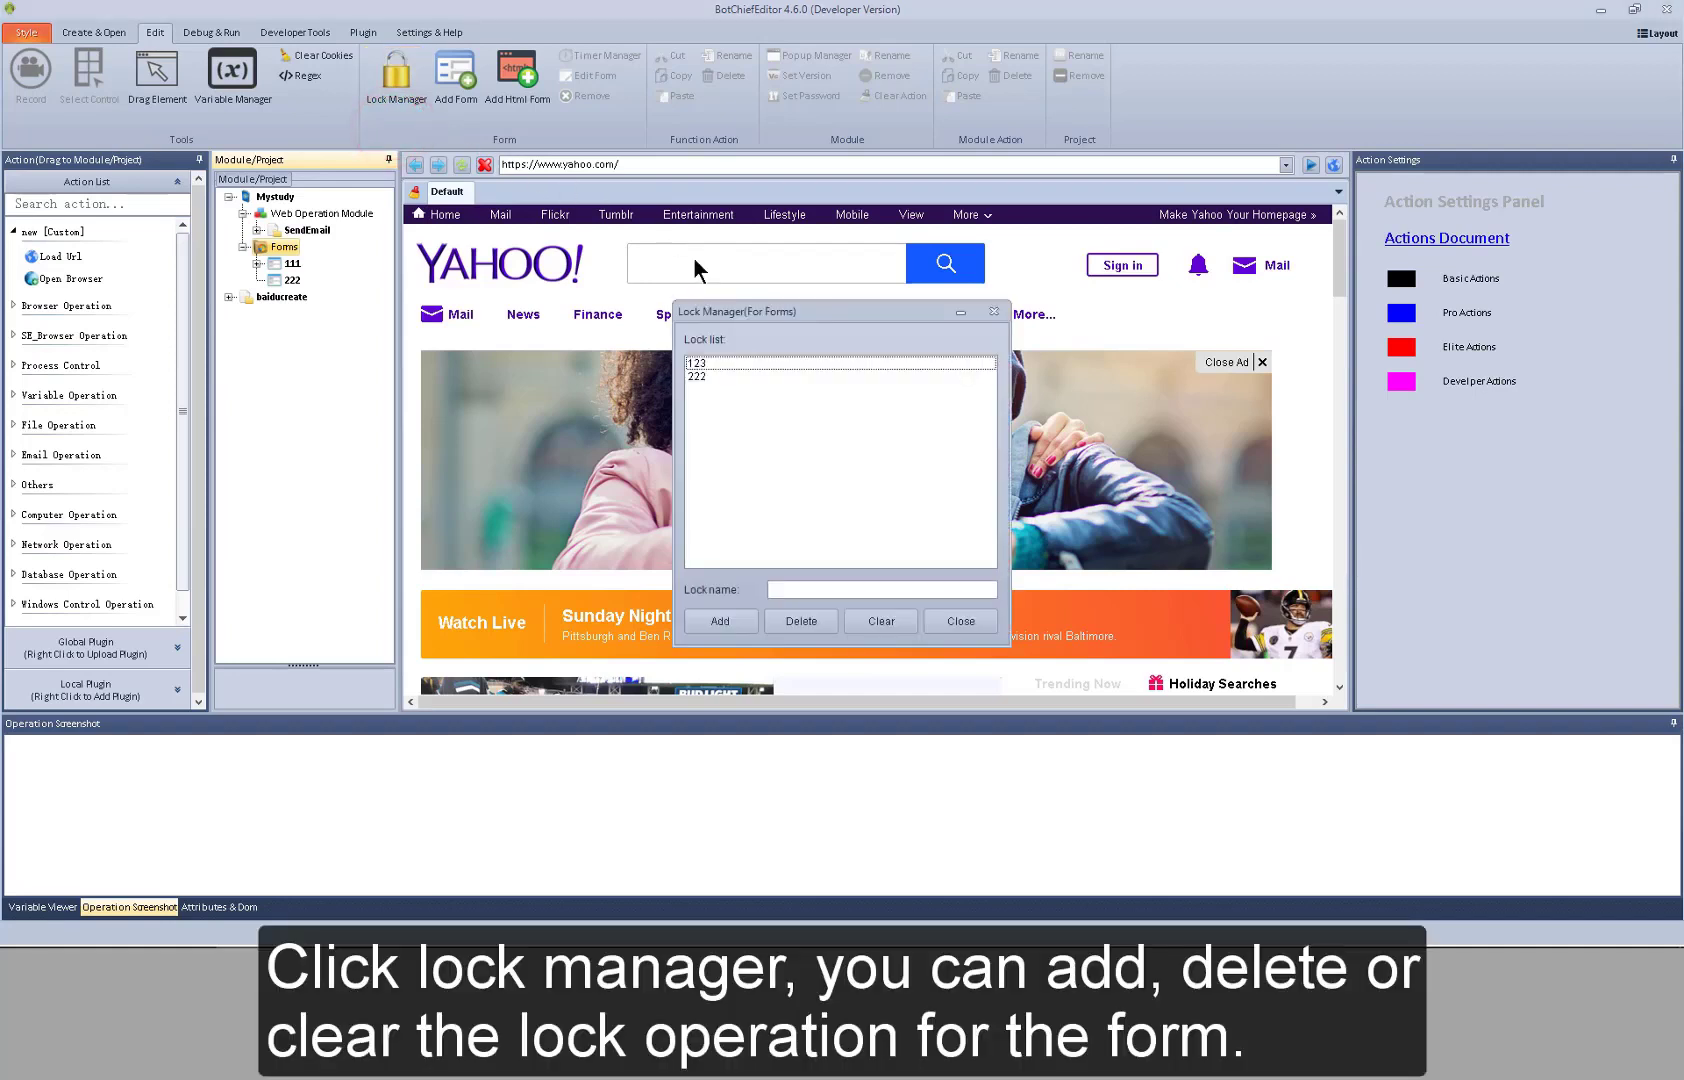
click(731, 363)
click(731, 376)
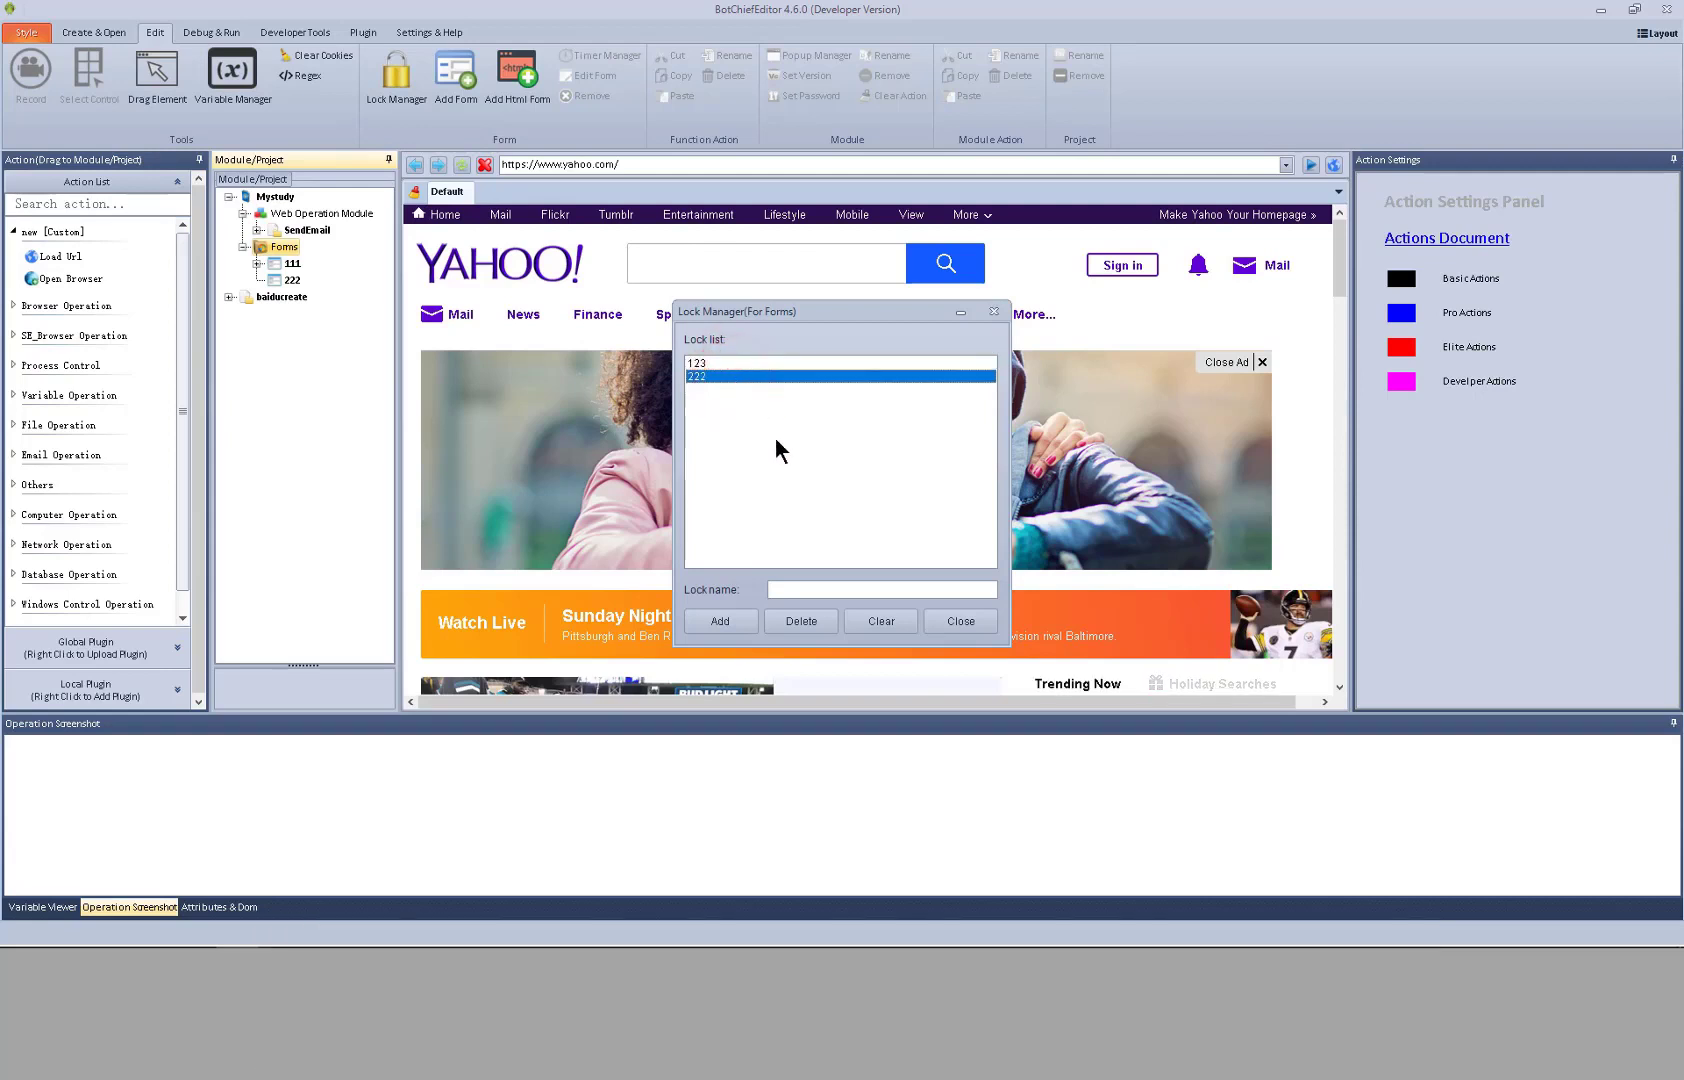
click(960, 621)
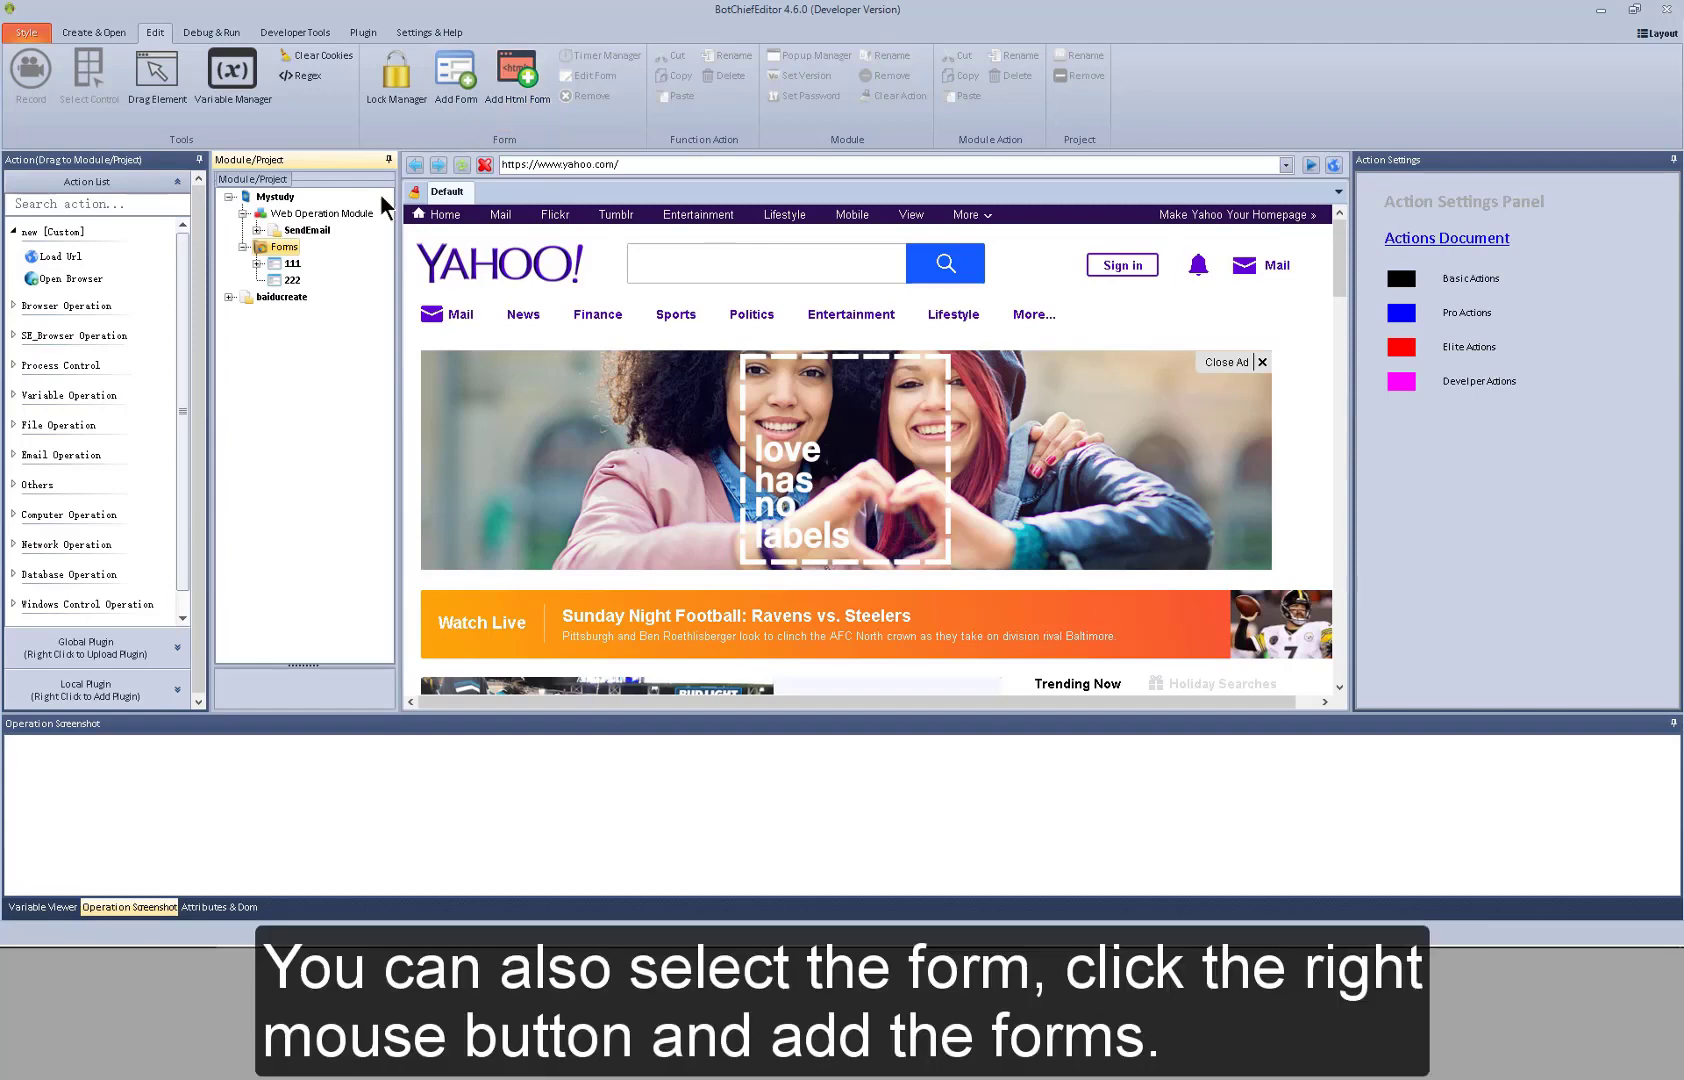
Show the add options of the Forms node, and expand form 111 and its function 111 to list the function's actions.
right_click(292, 256)
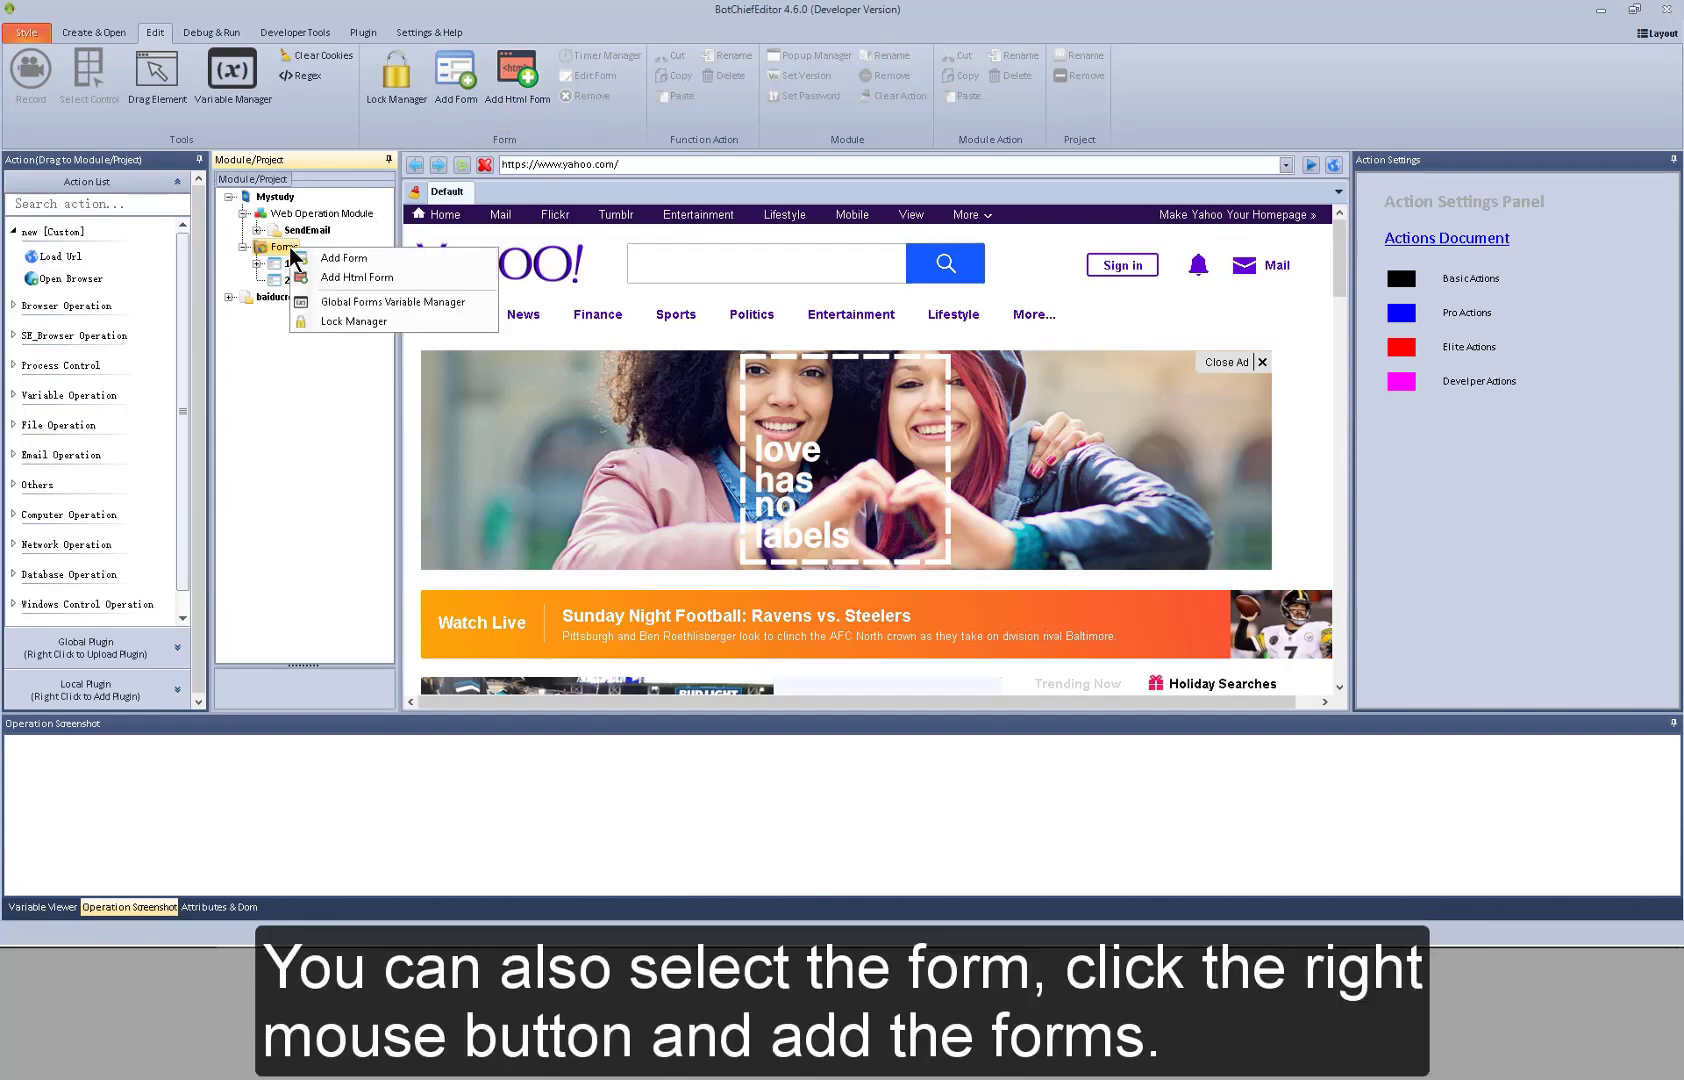
click(336, 277)
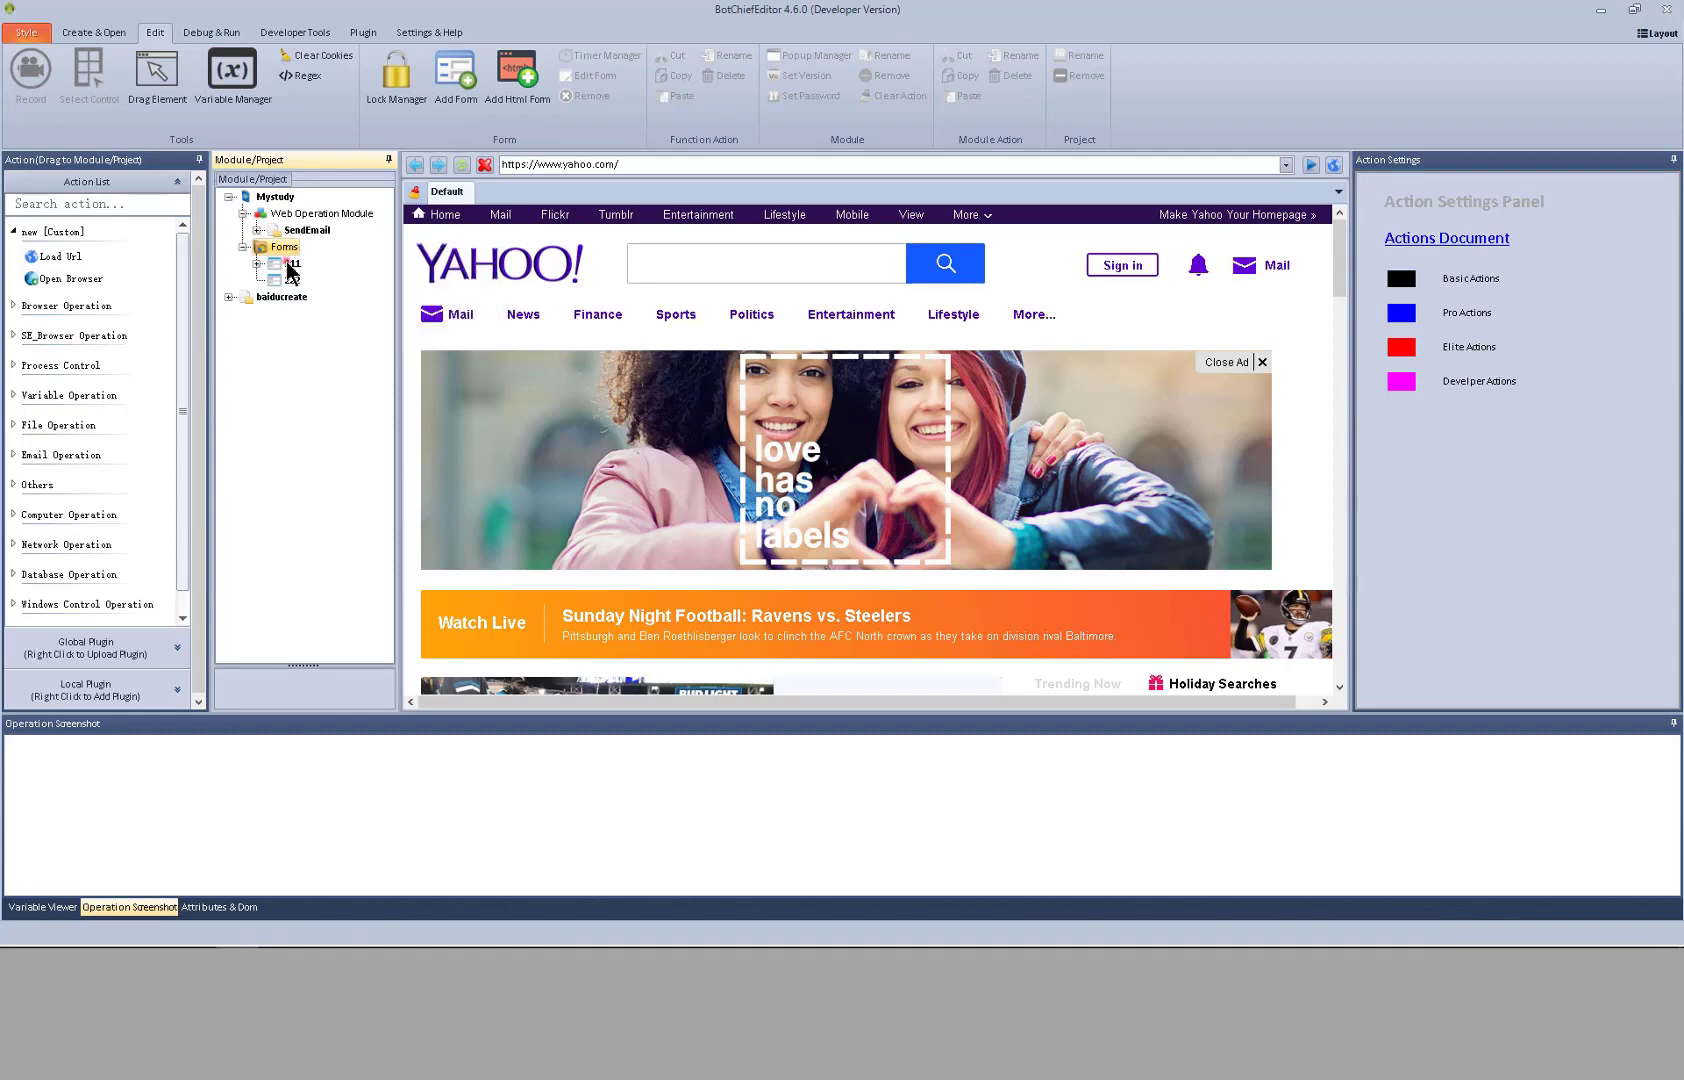
click(290, 263)
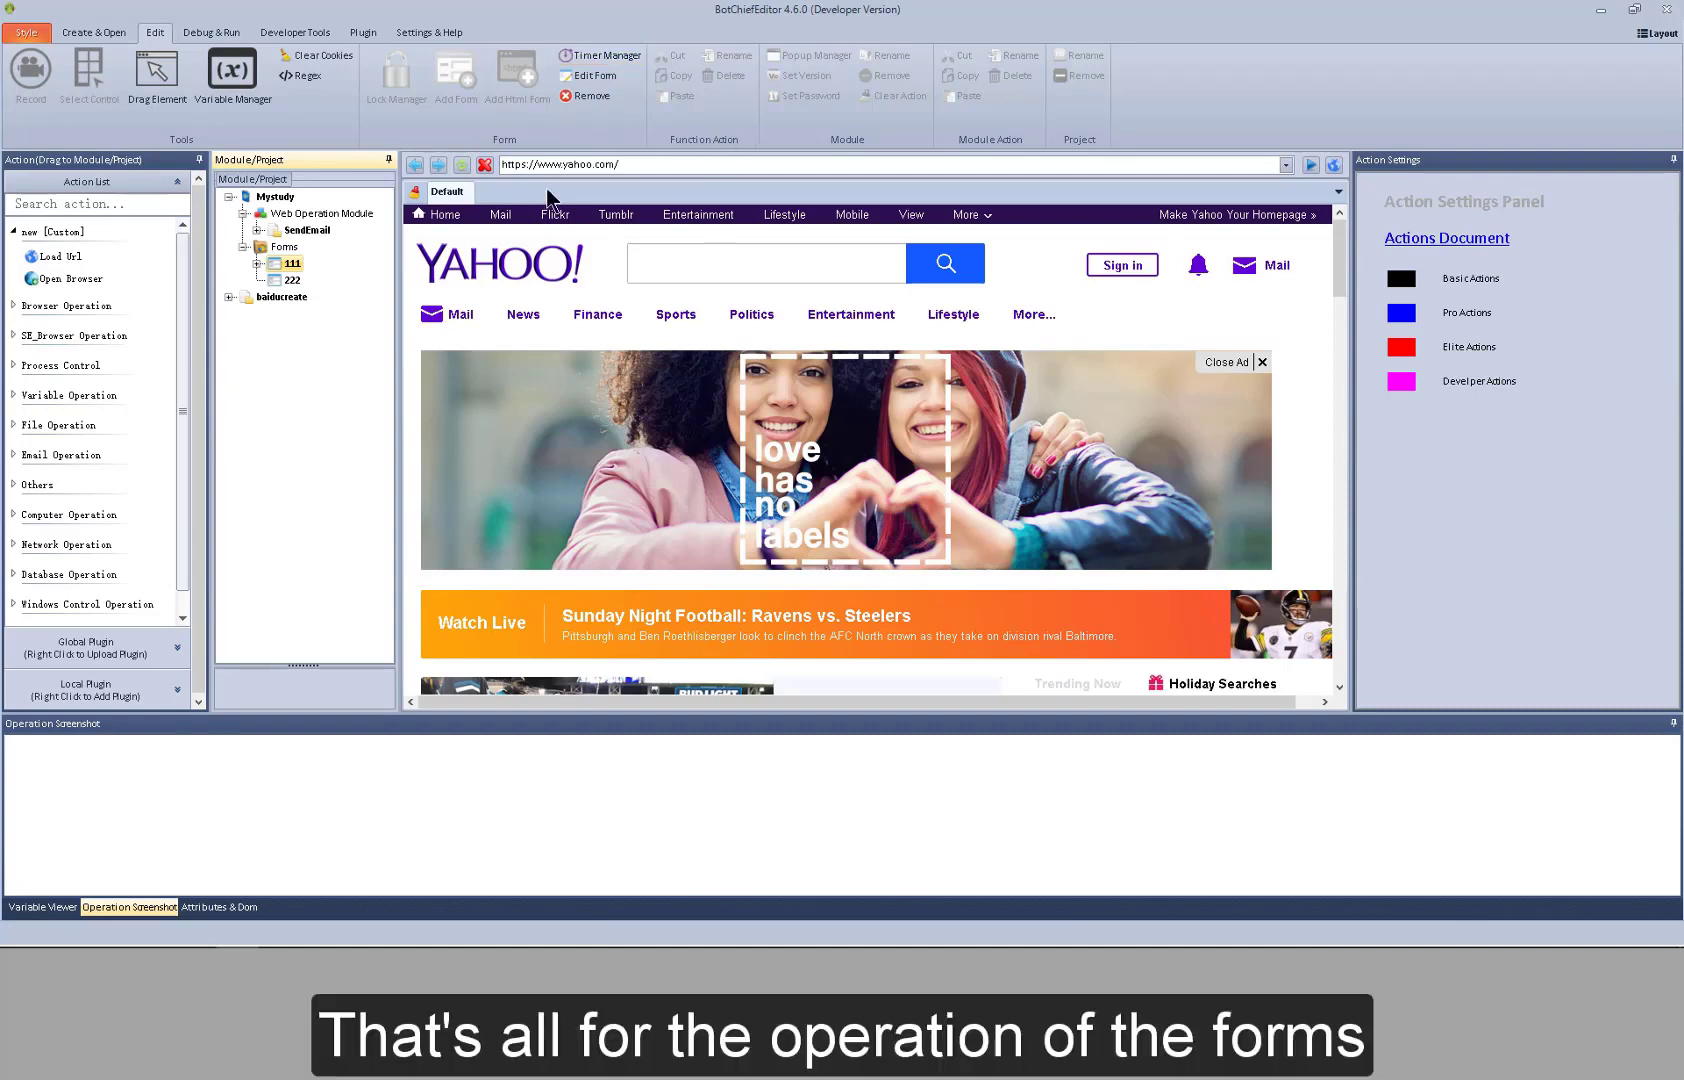
click(257, 263)
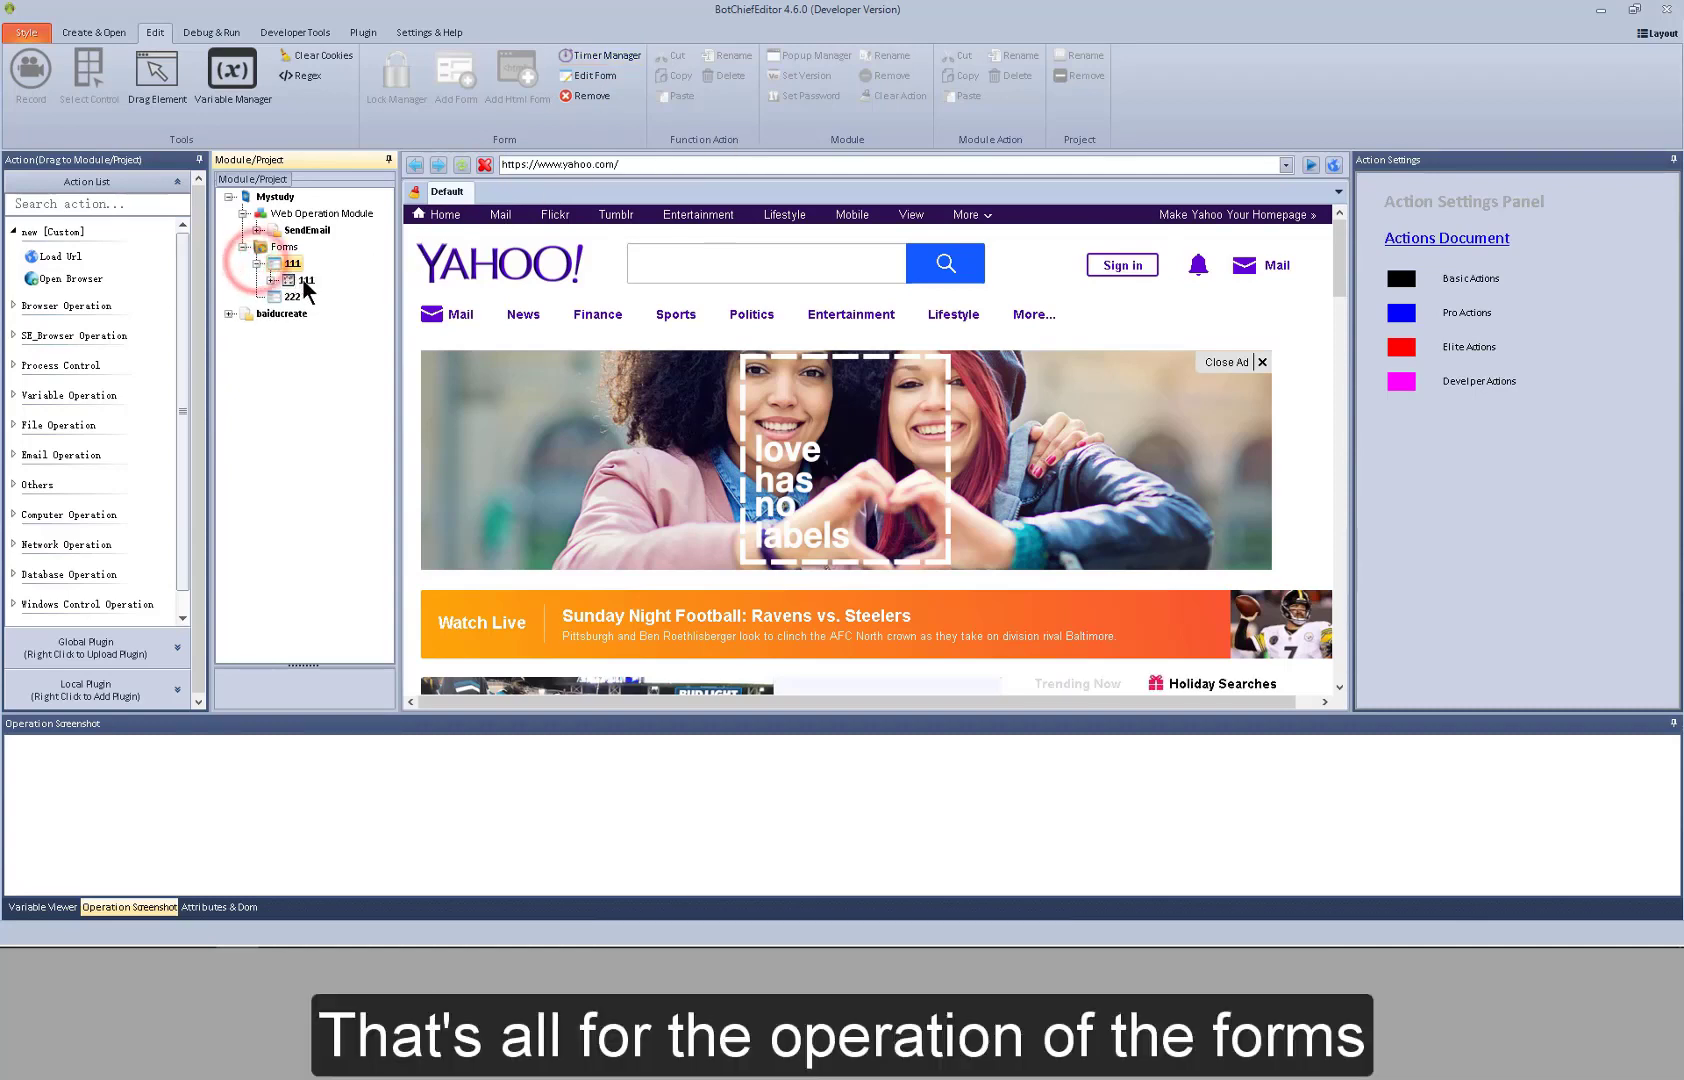
click(303, 280)
click(271, 280)
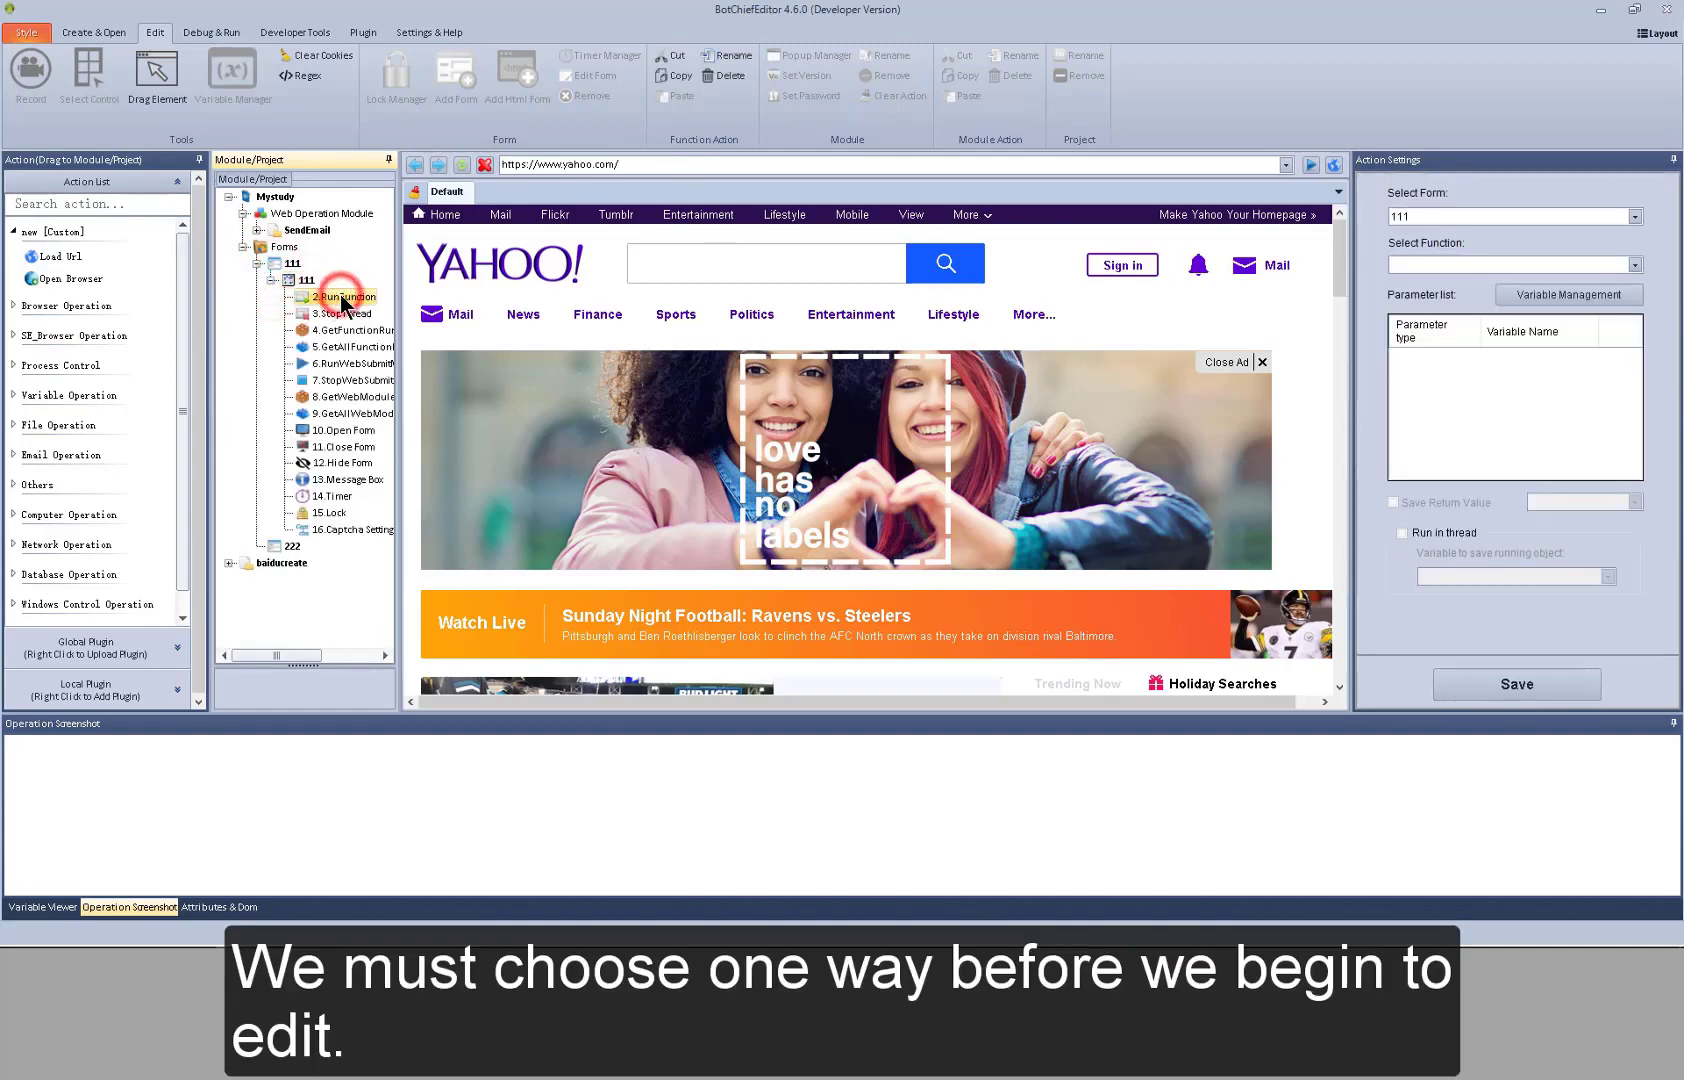
View the Custom Operation settings in the baiducreate module's Popup Manager and leave without saving.
click(286, 562)
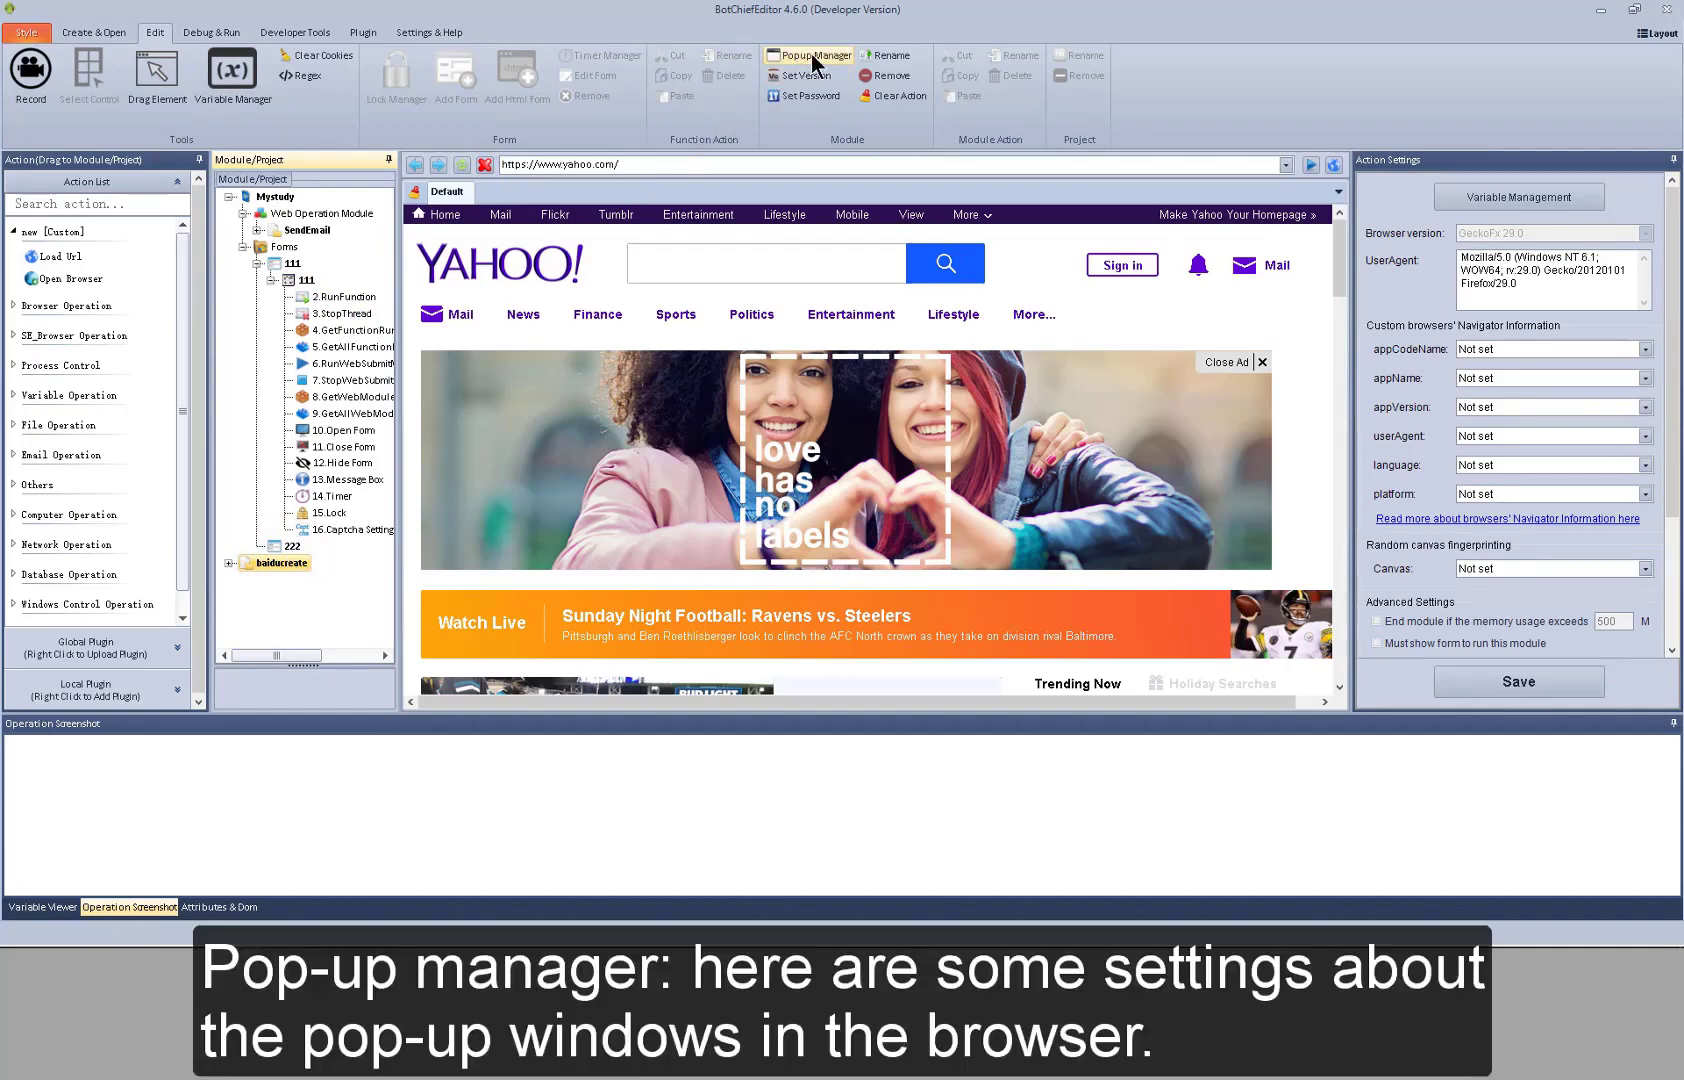
click(812, 58)
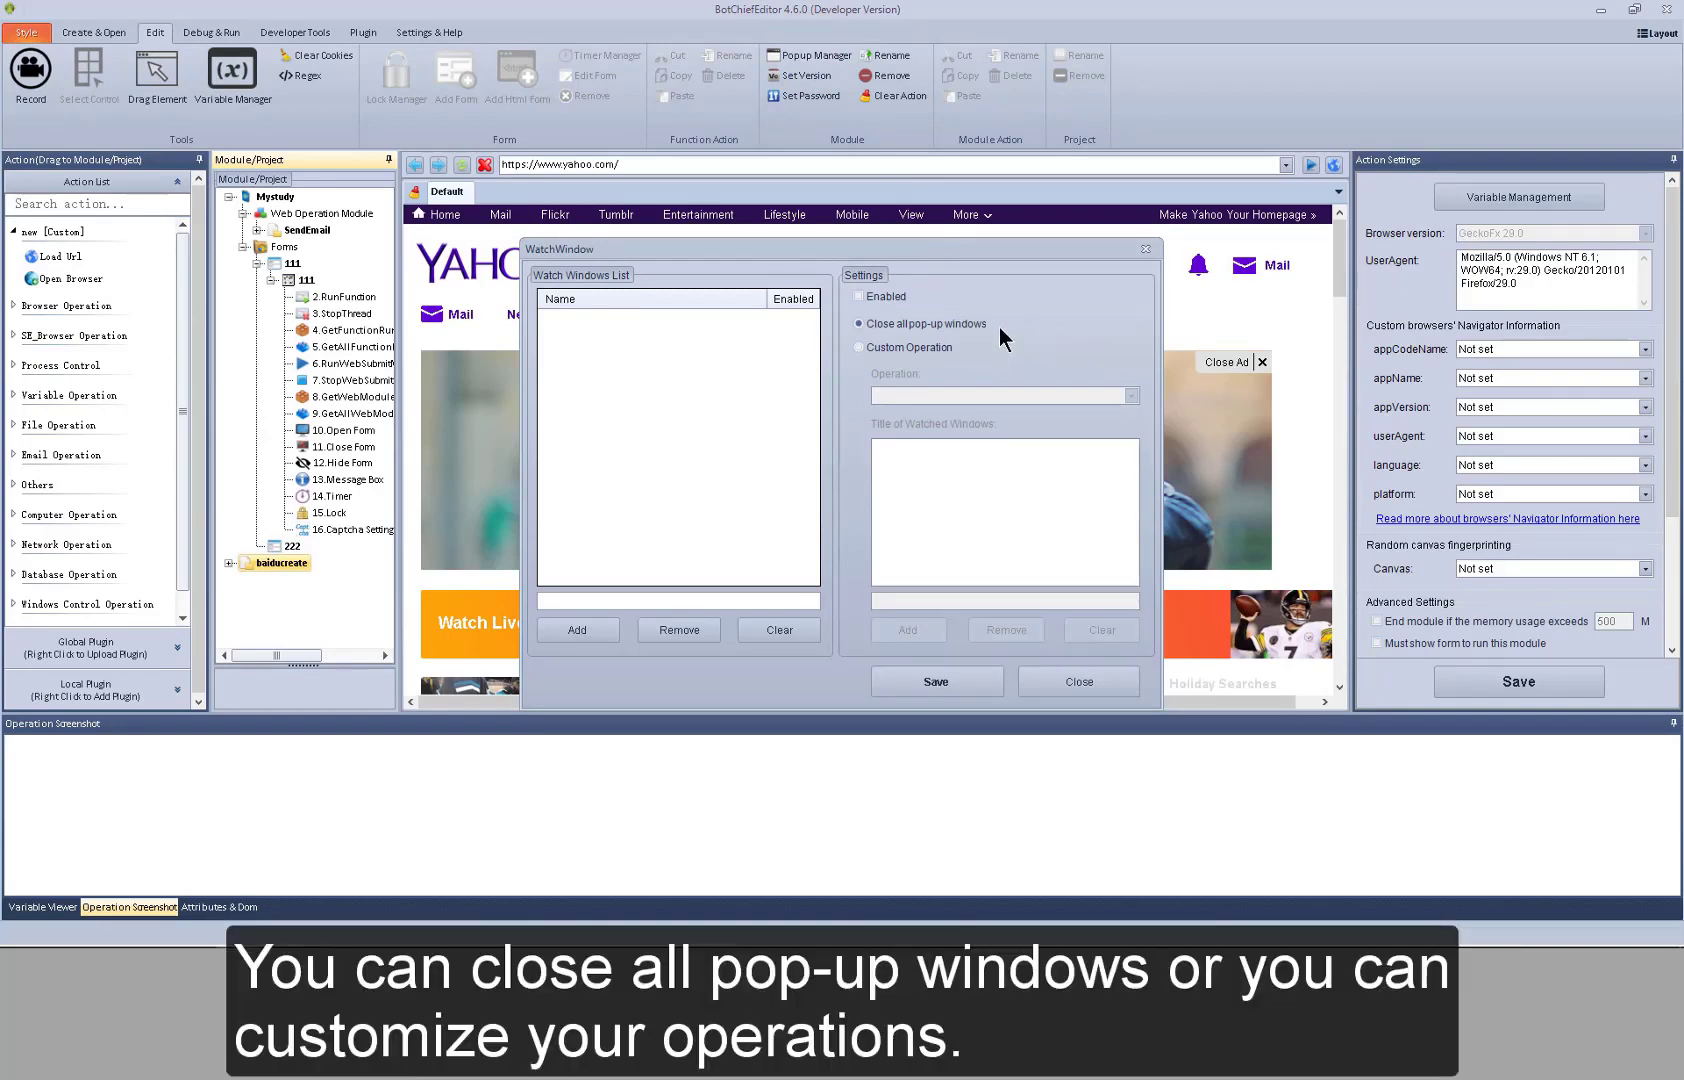
click(937, 350)
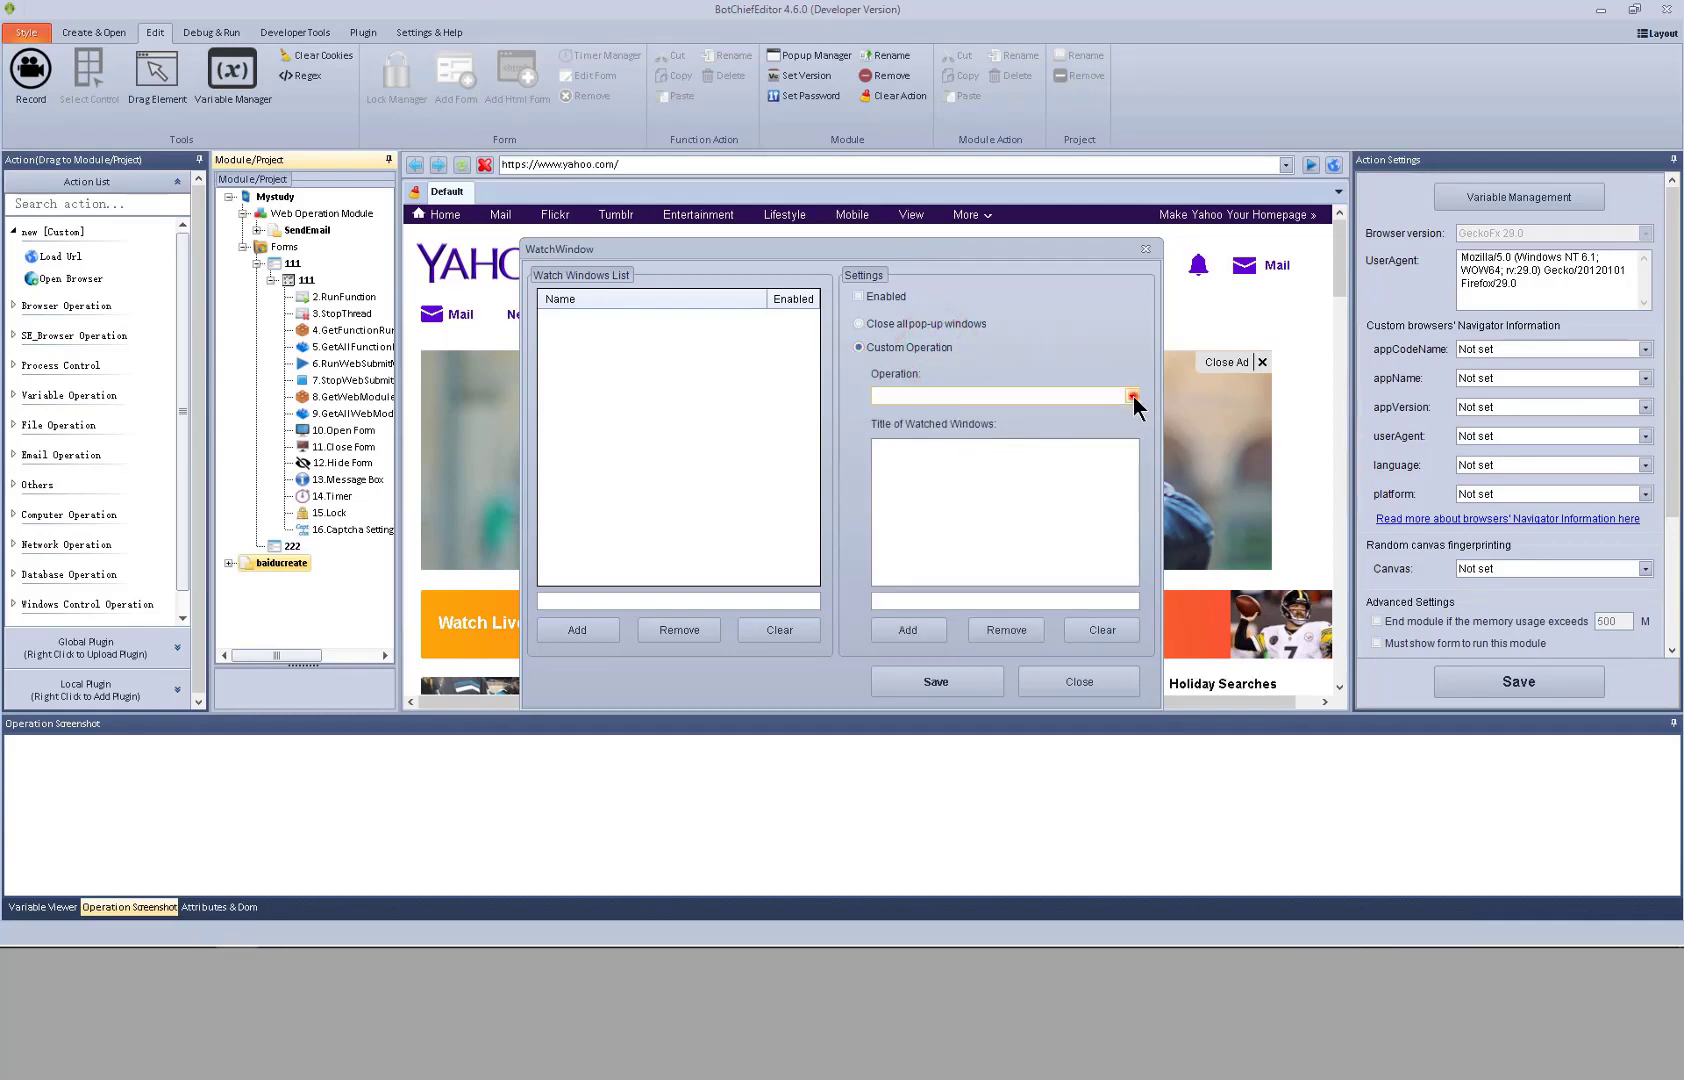
click(1131, 396)
click(1133, 396)
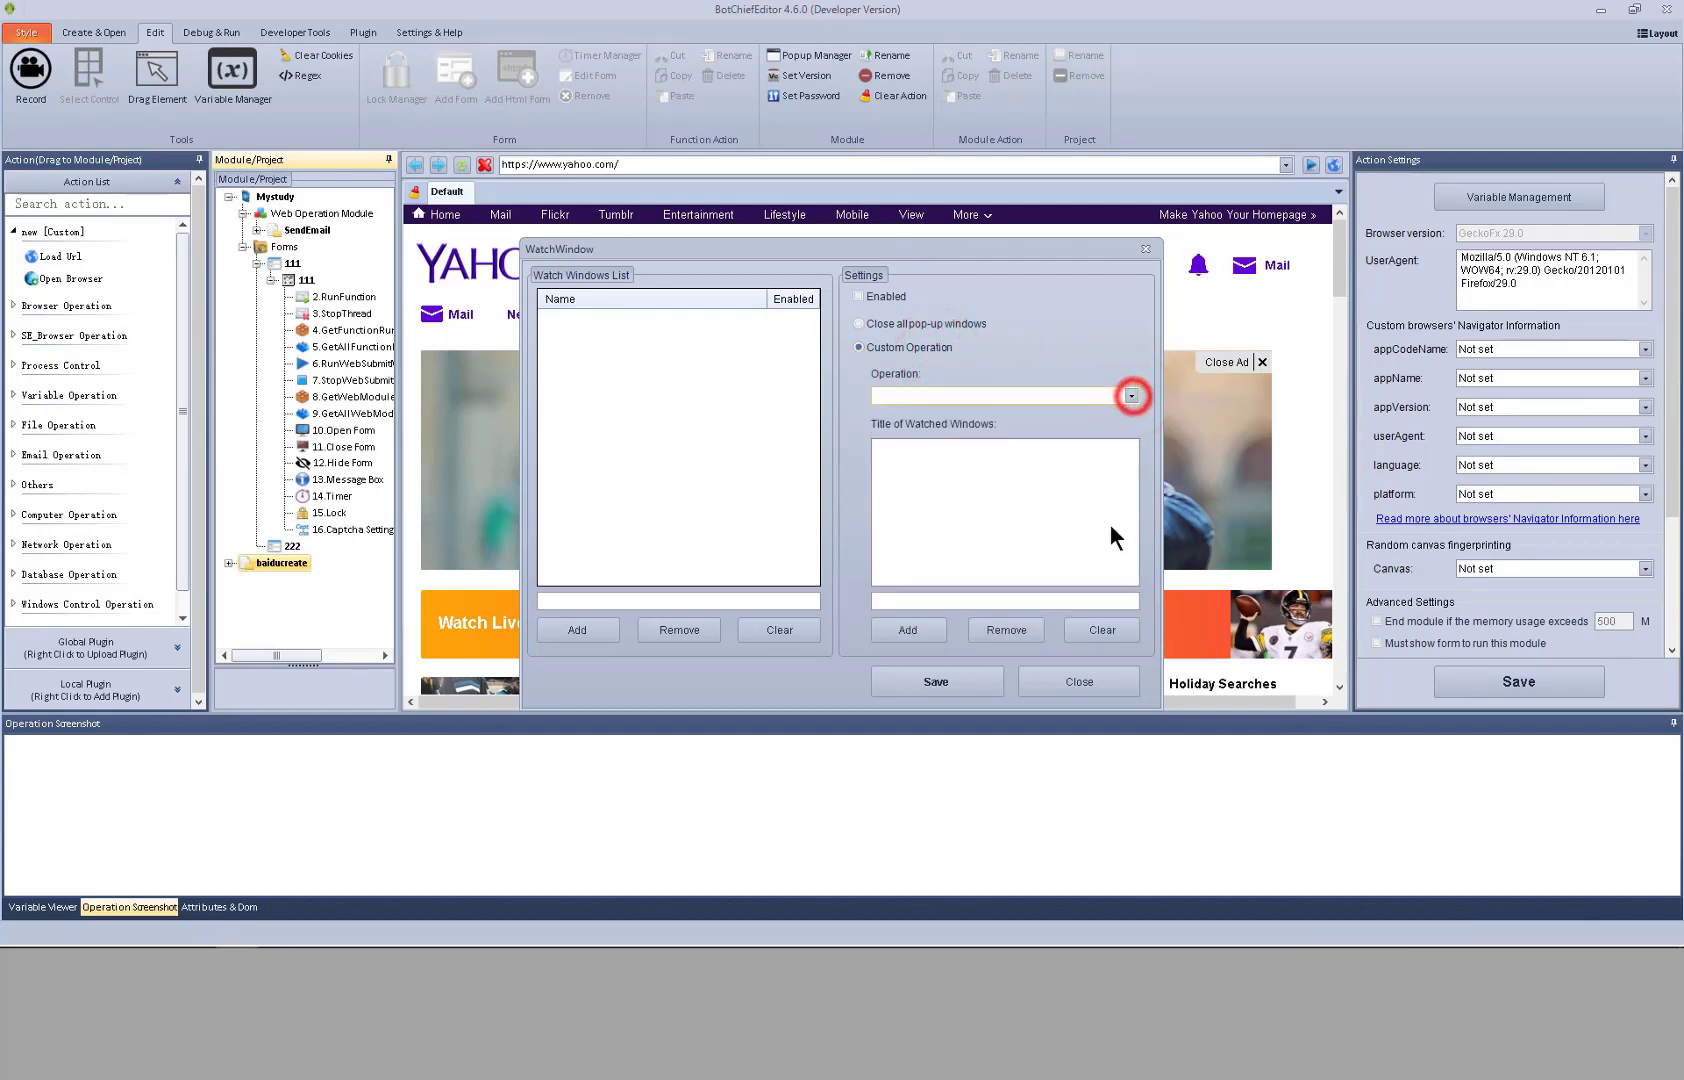
click(1092, 682)
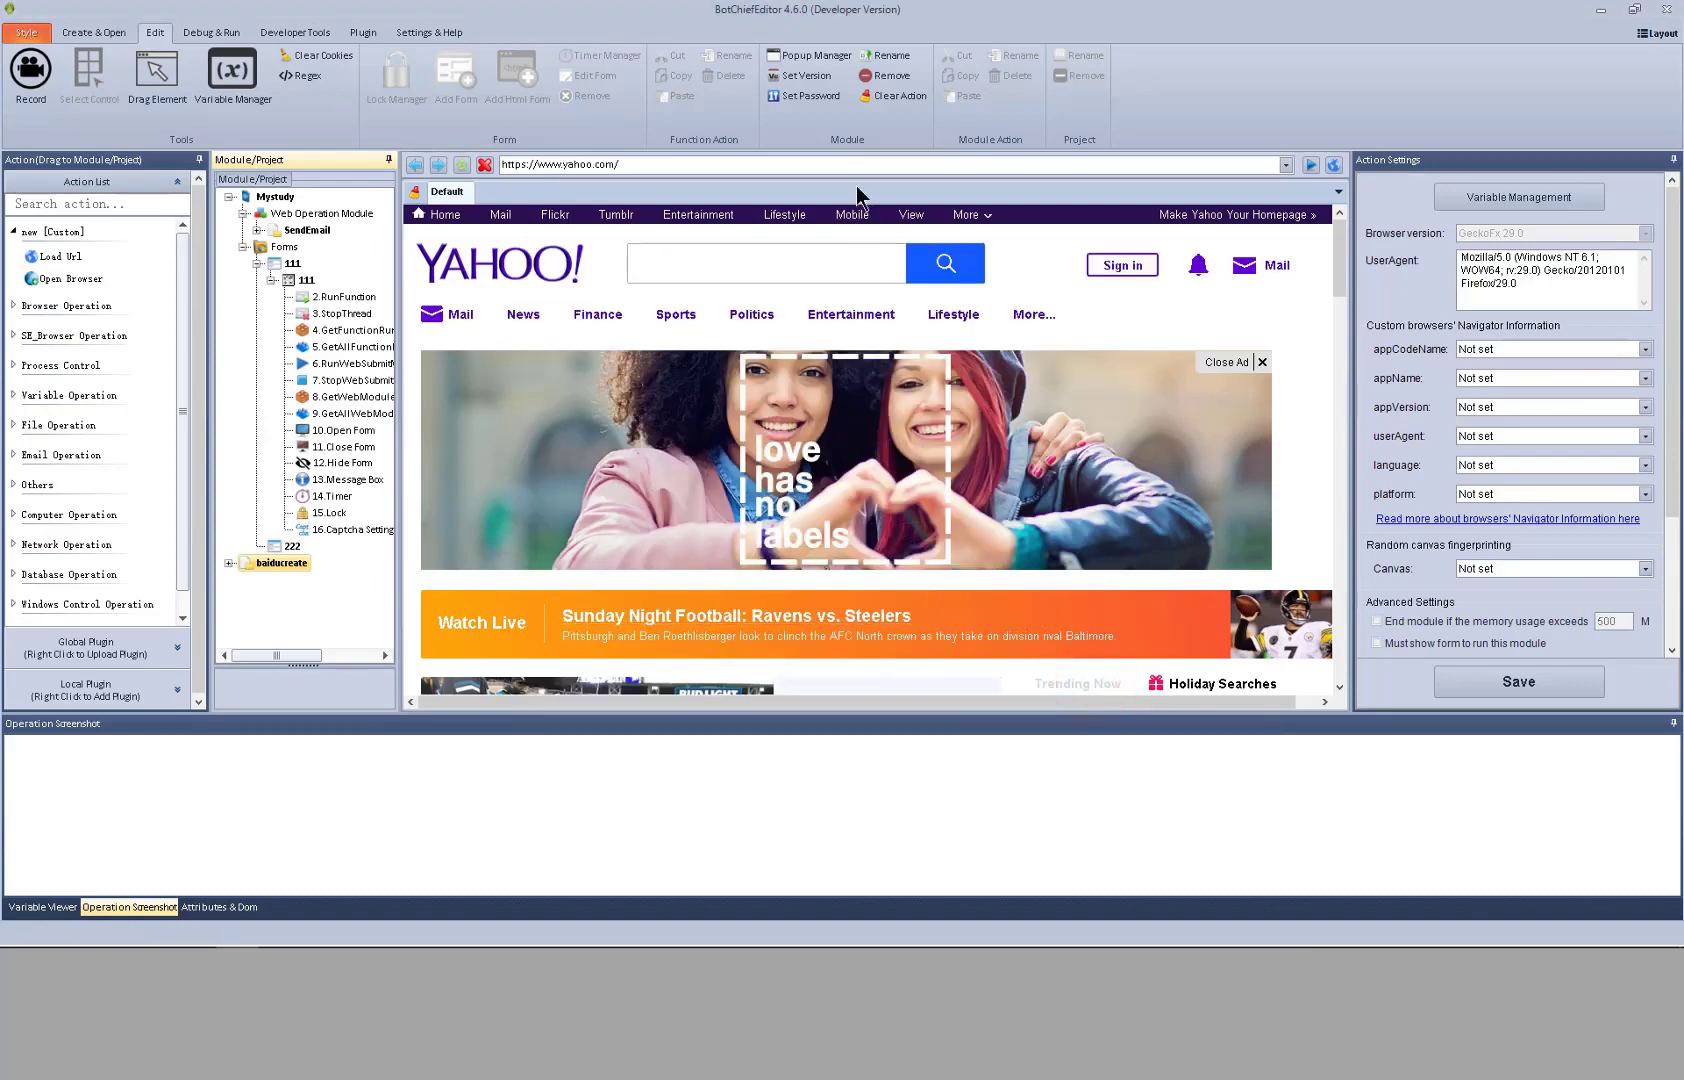
View the Set Version and Set Password dialogs for the baiducreate module, cancelling both.
click(815, 86)
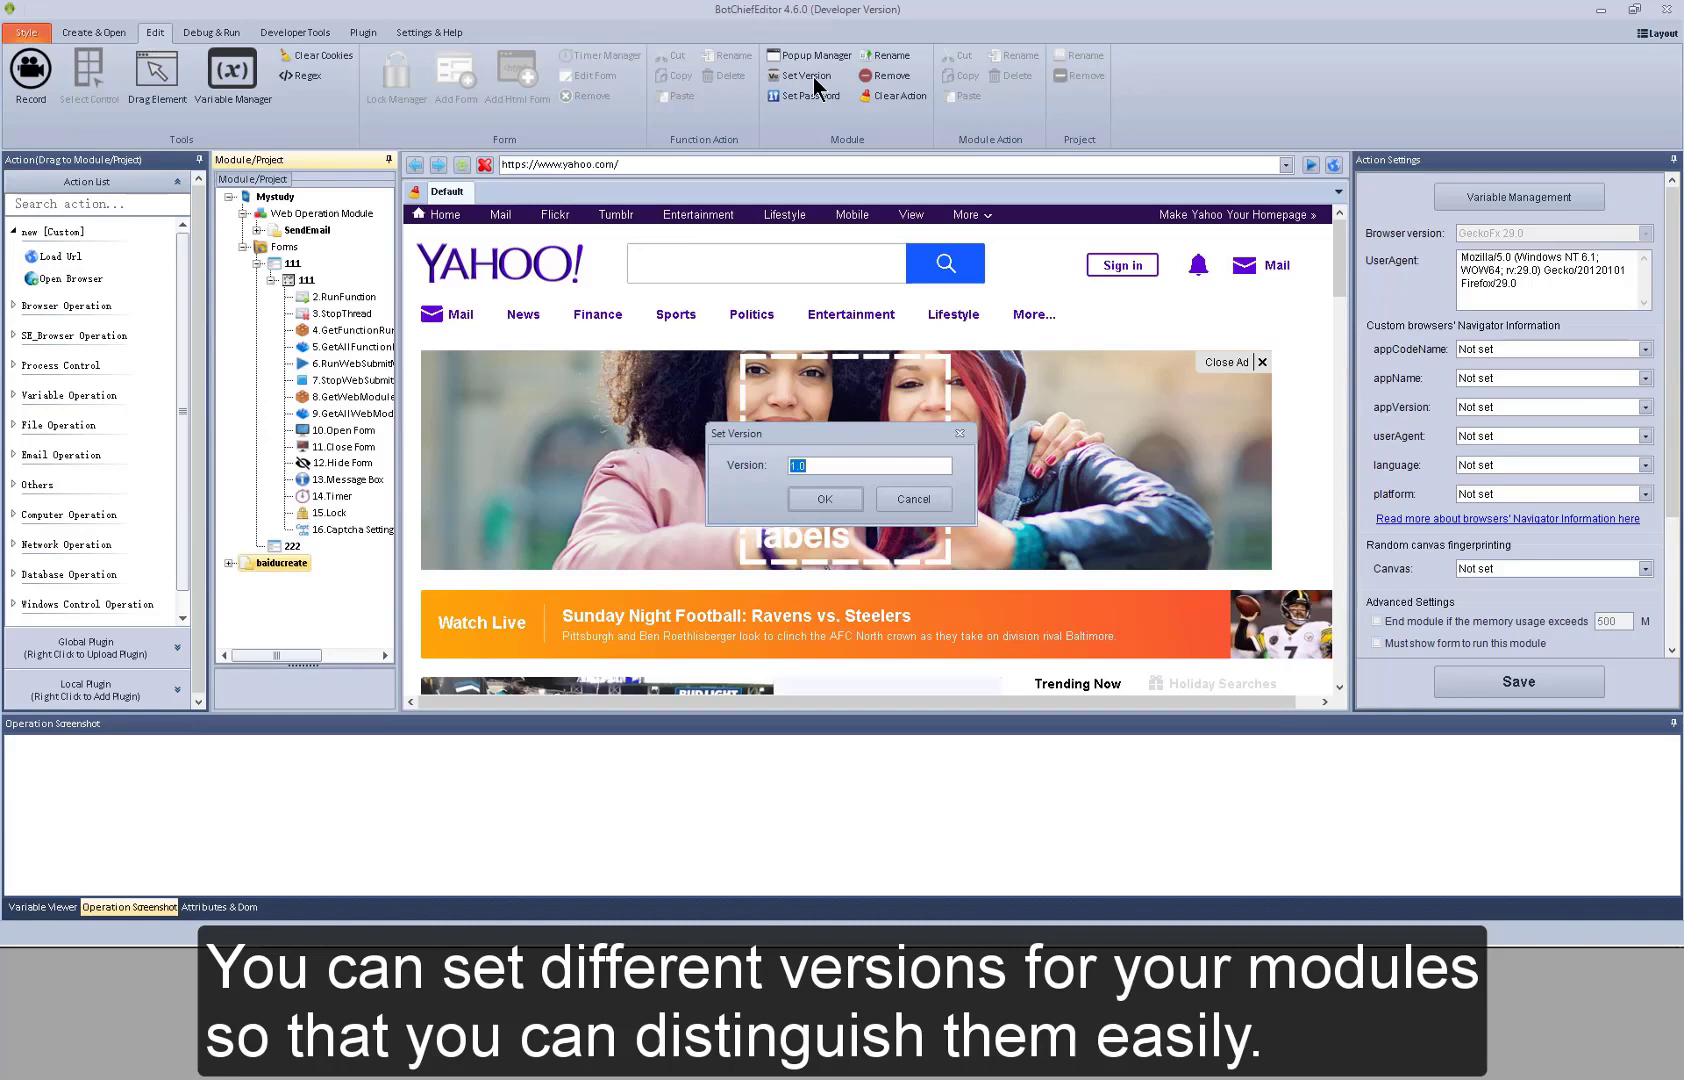
click(908, 497)
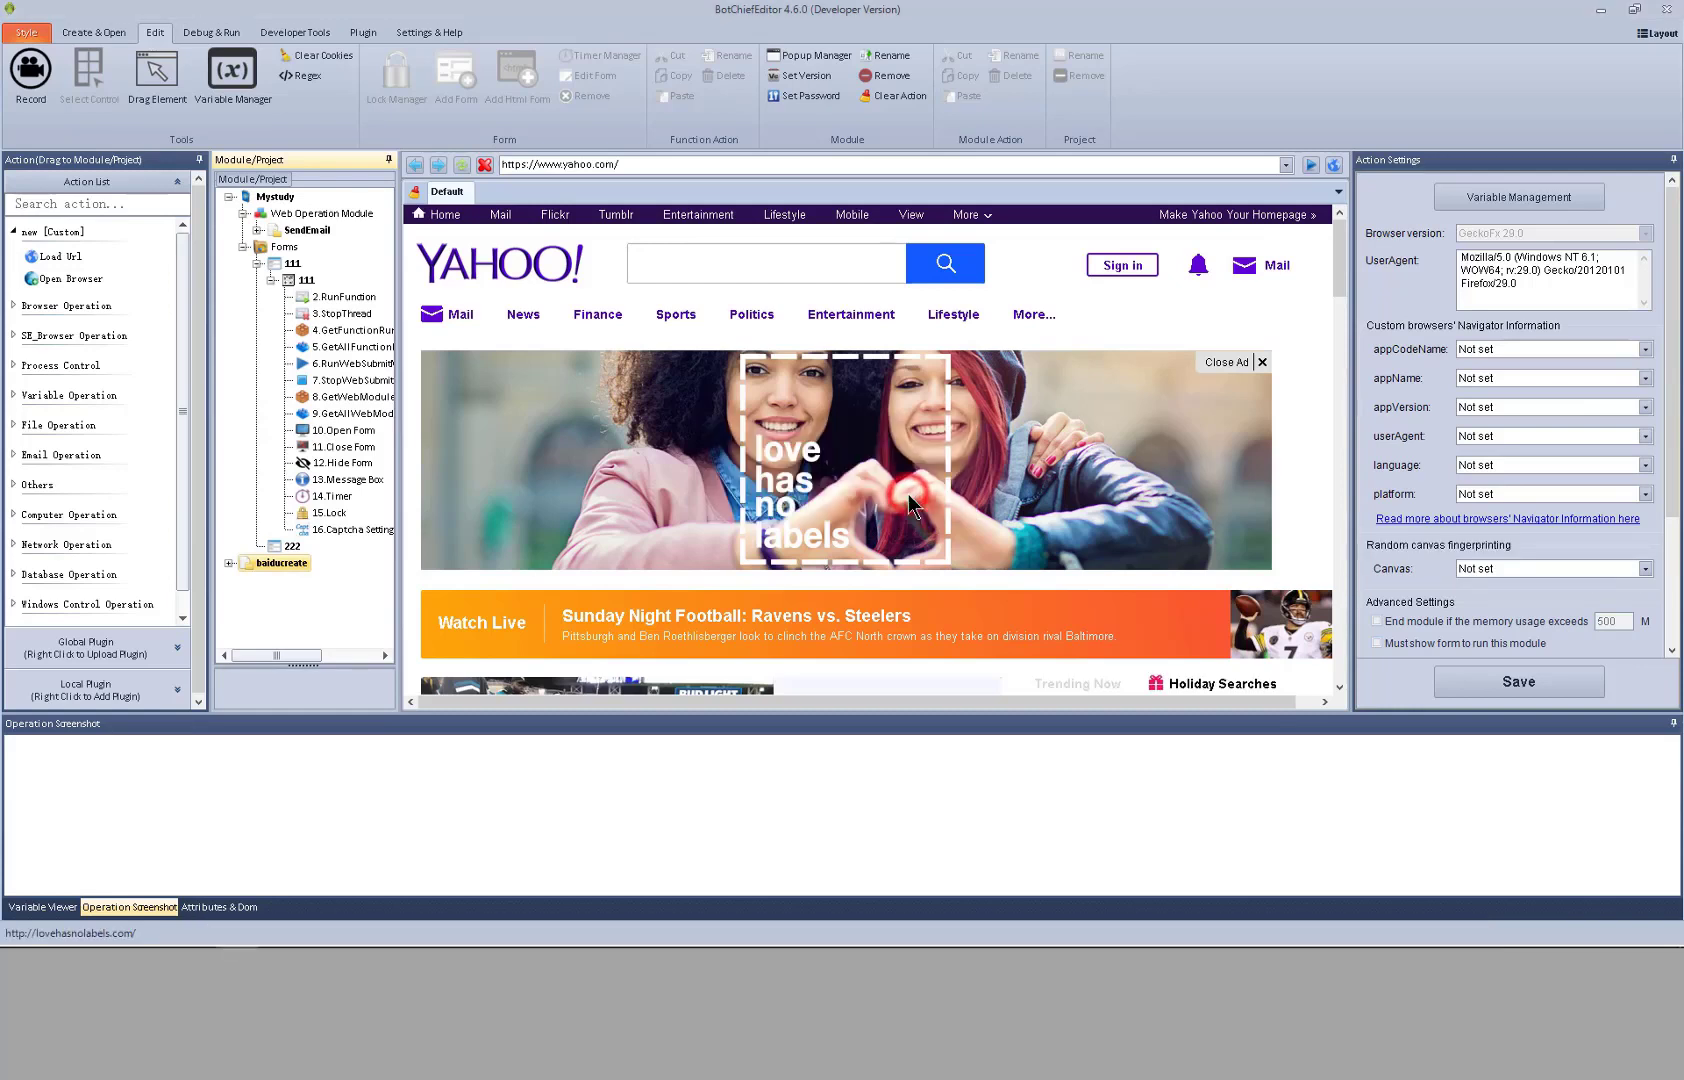
click(822, 100)
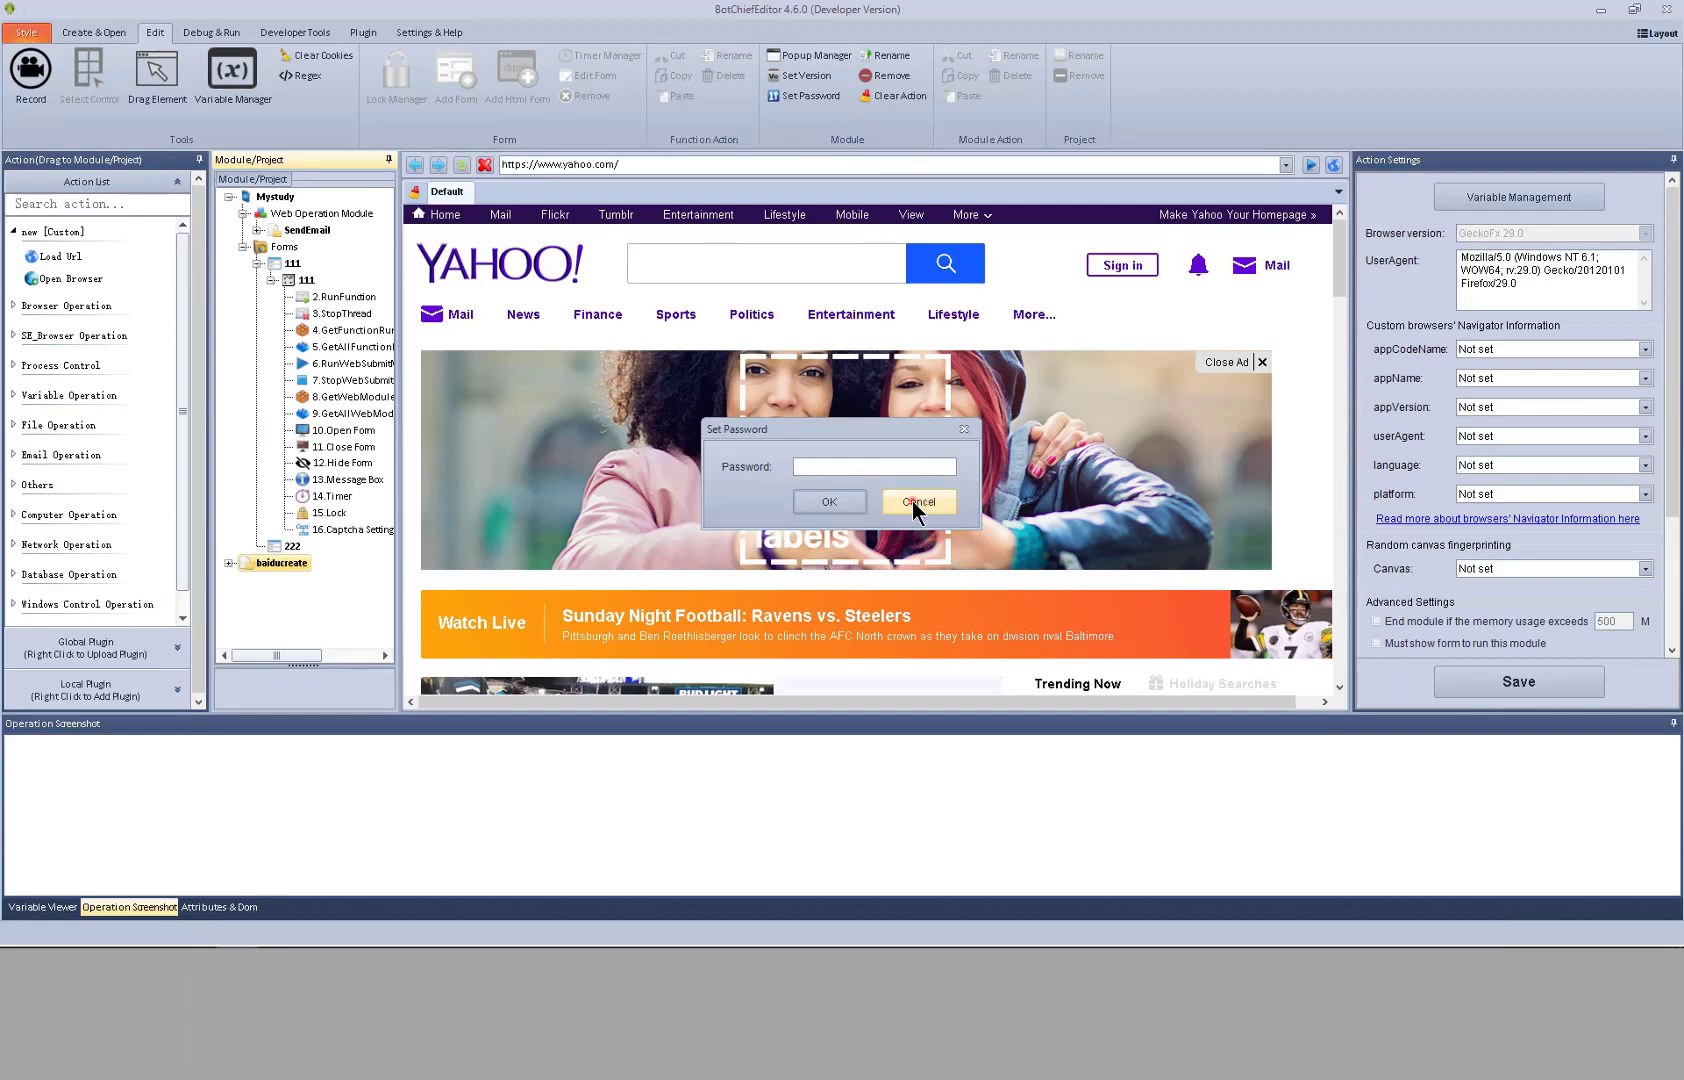
click(912, 501)
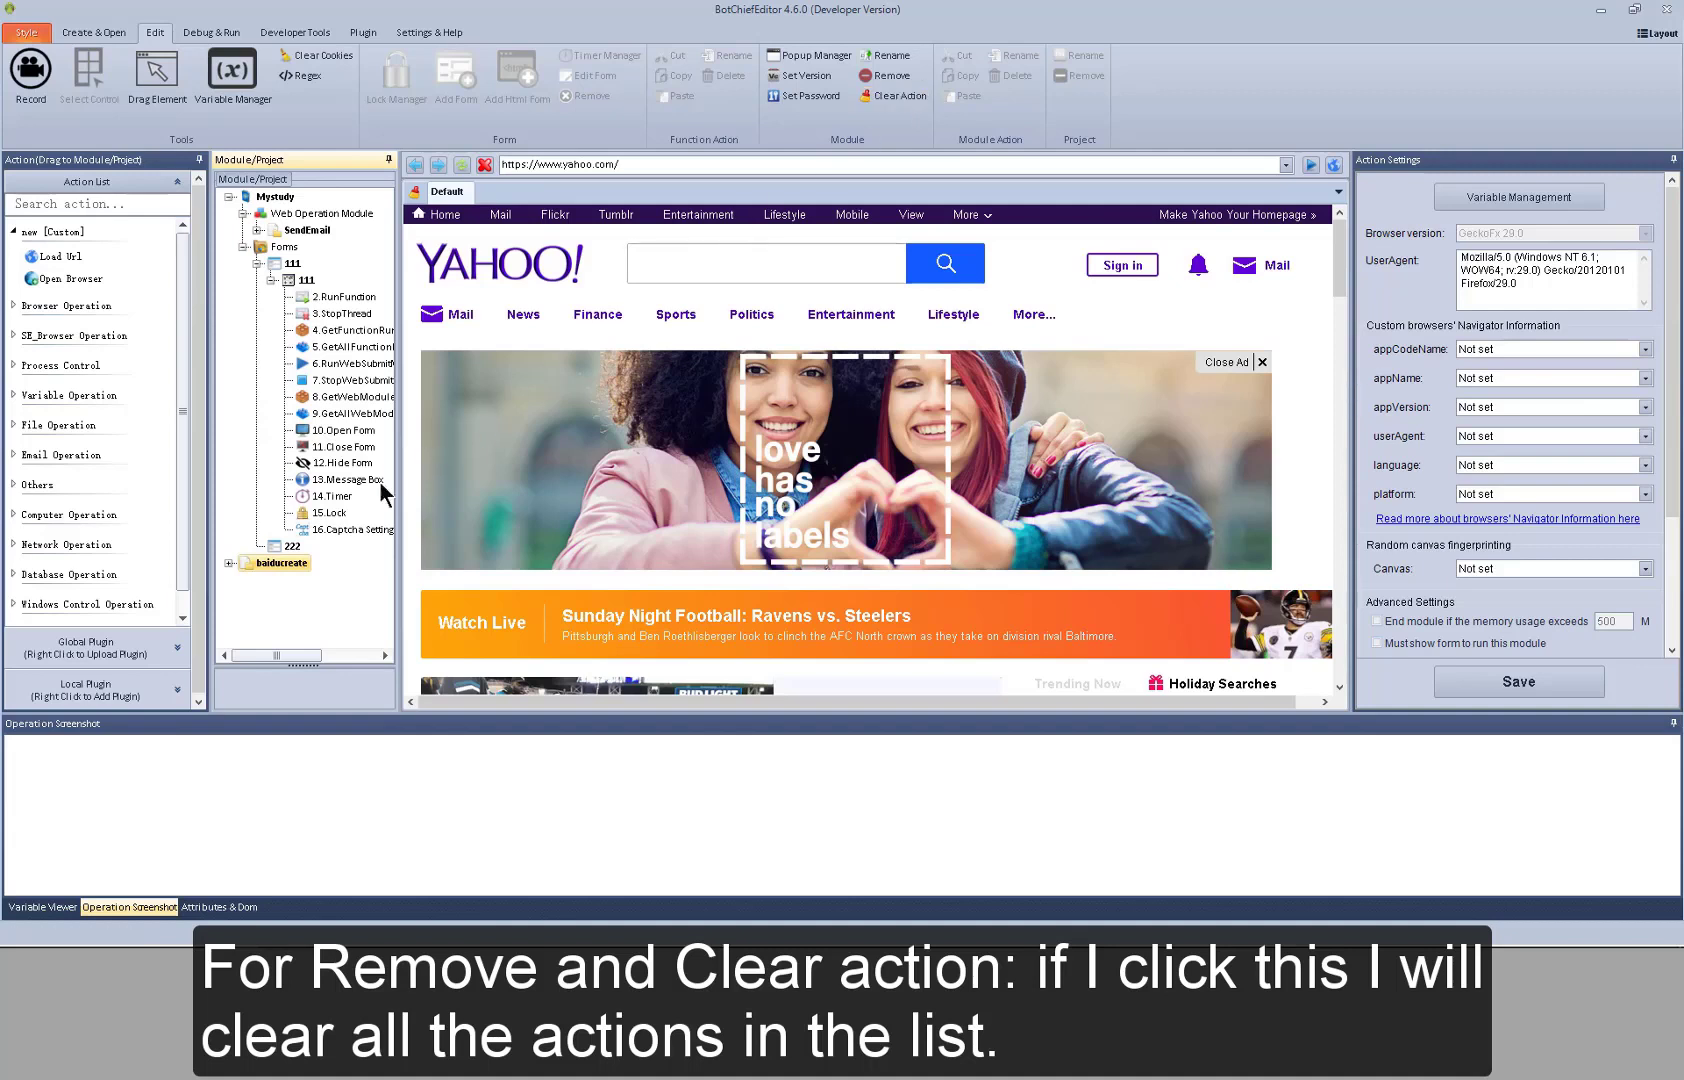
Expand the baiducreate module and select its 1.Load Url action to show the module action editing options.
click(228, 563)
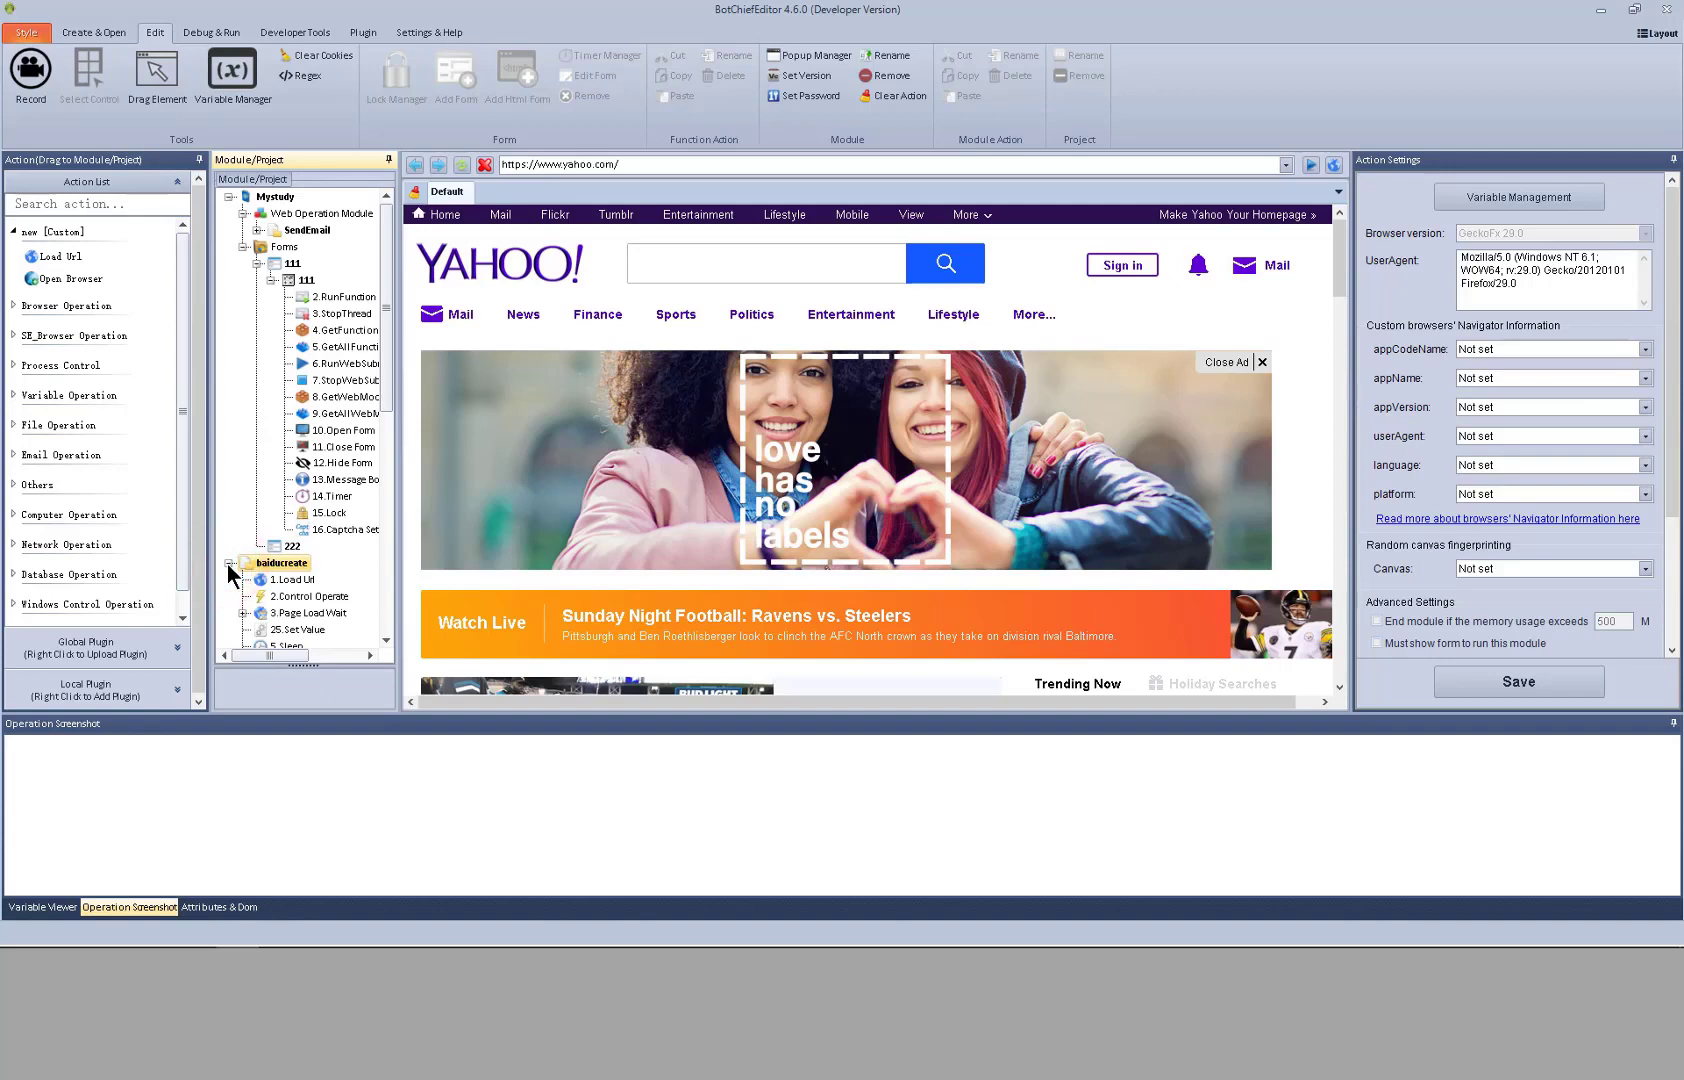
click(228, 563)
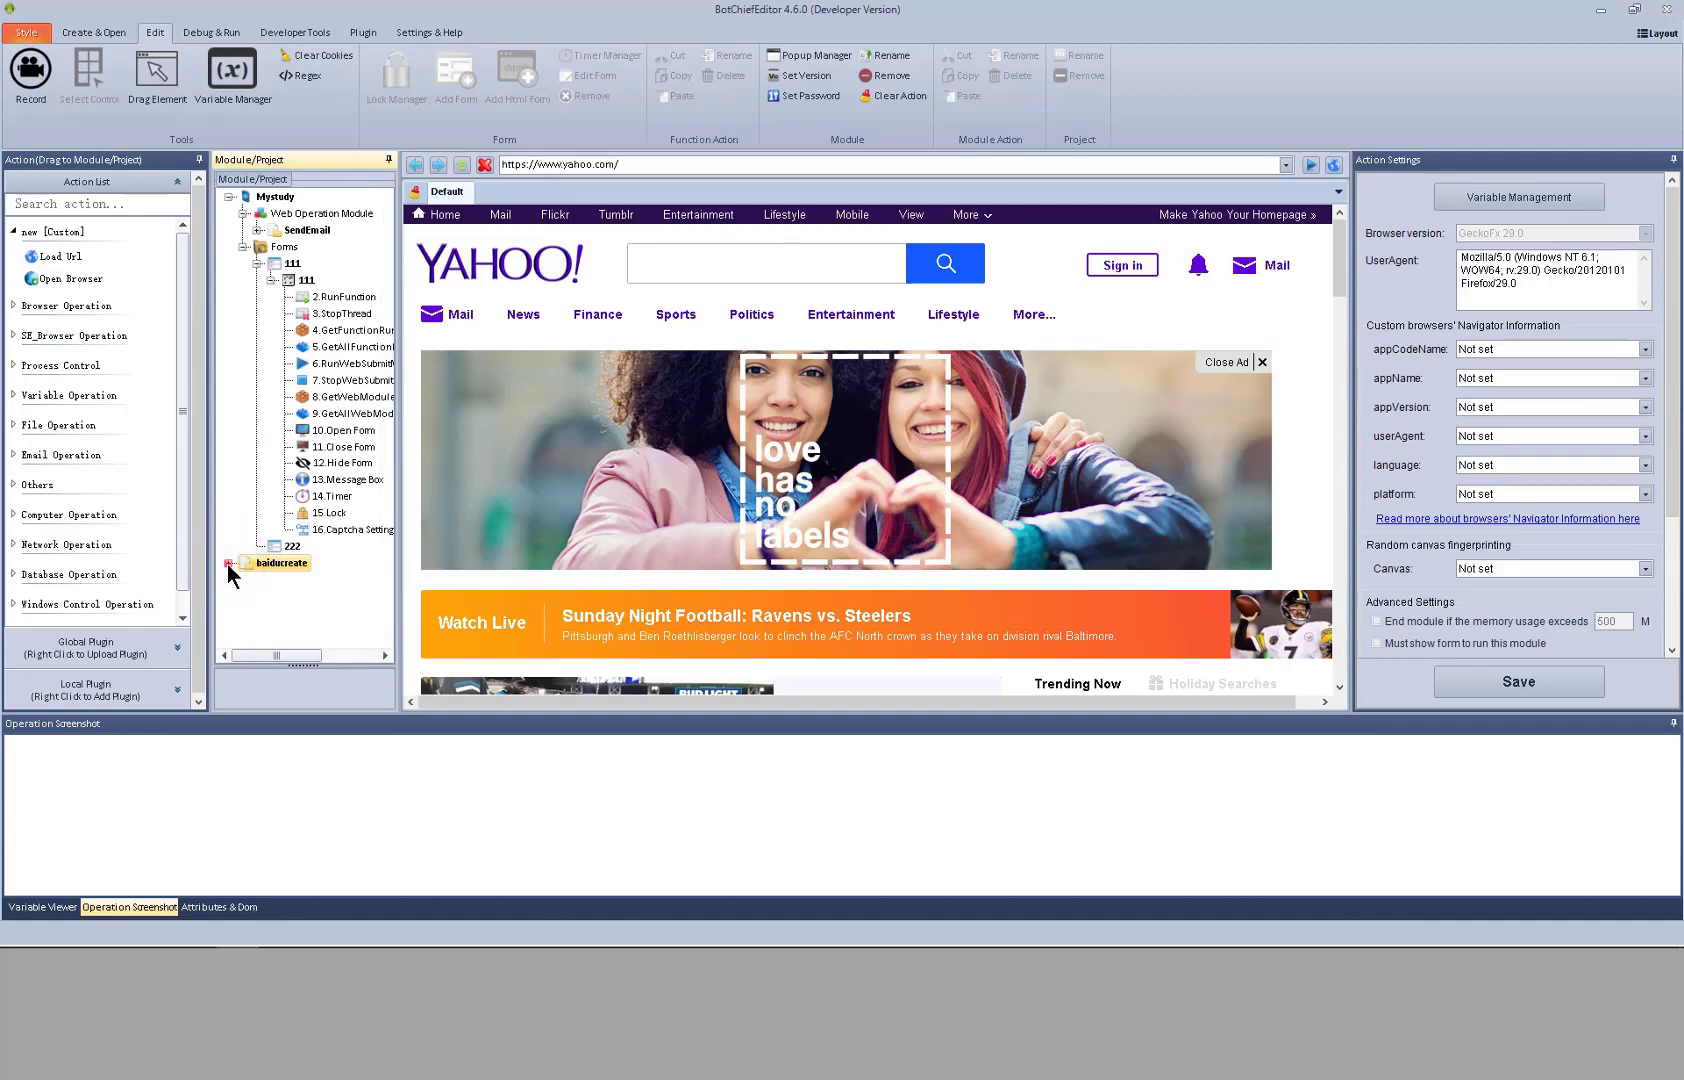
click(228, 563)
click(285, 579)
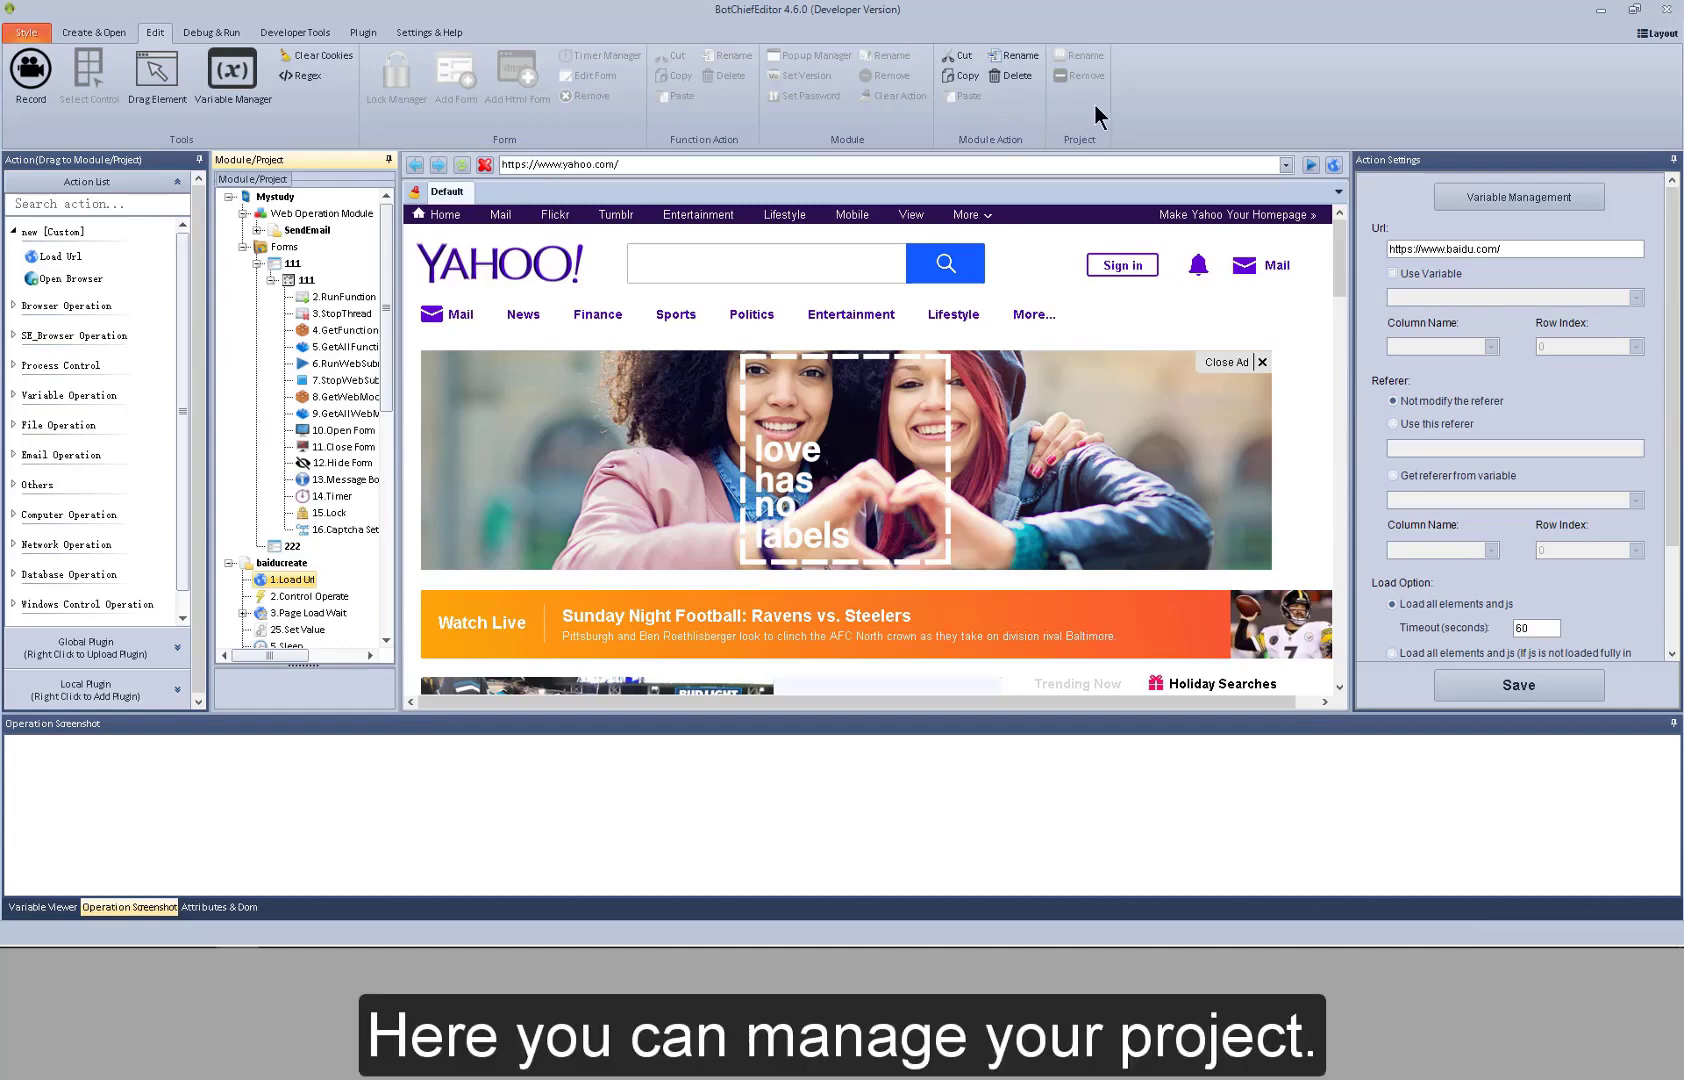
Select the Mystudy project to show its management options, and display the Debug & Run commands.
click(282, 196)
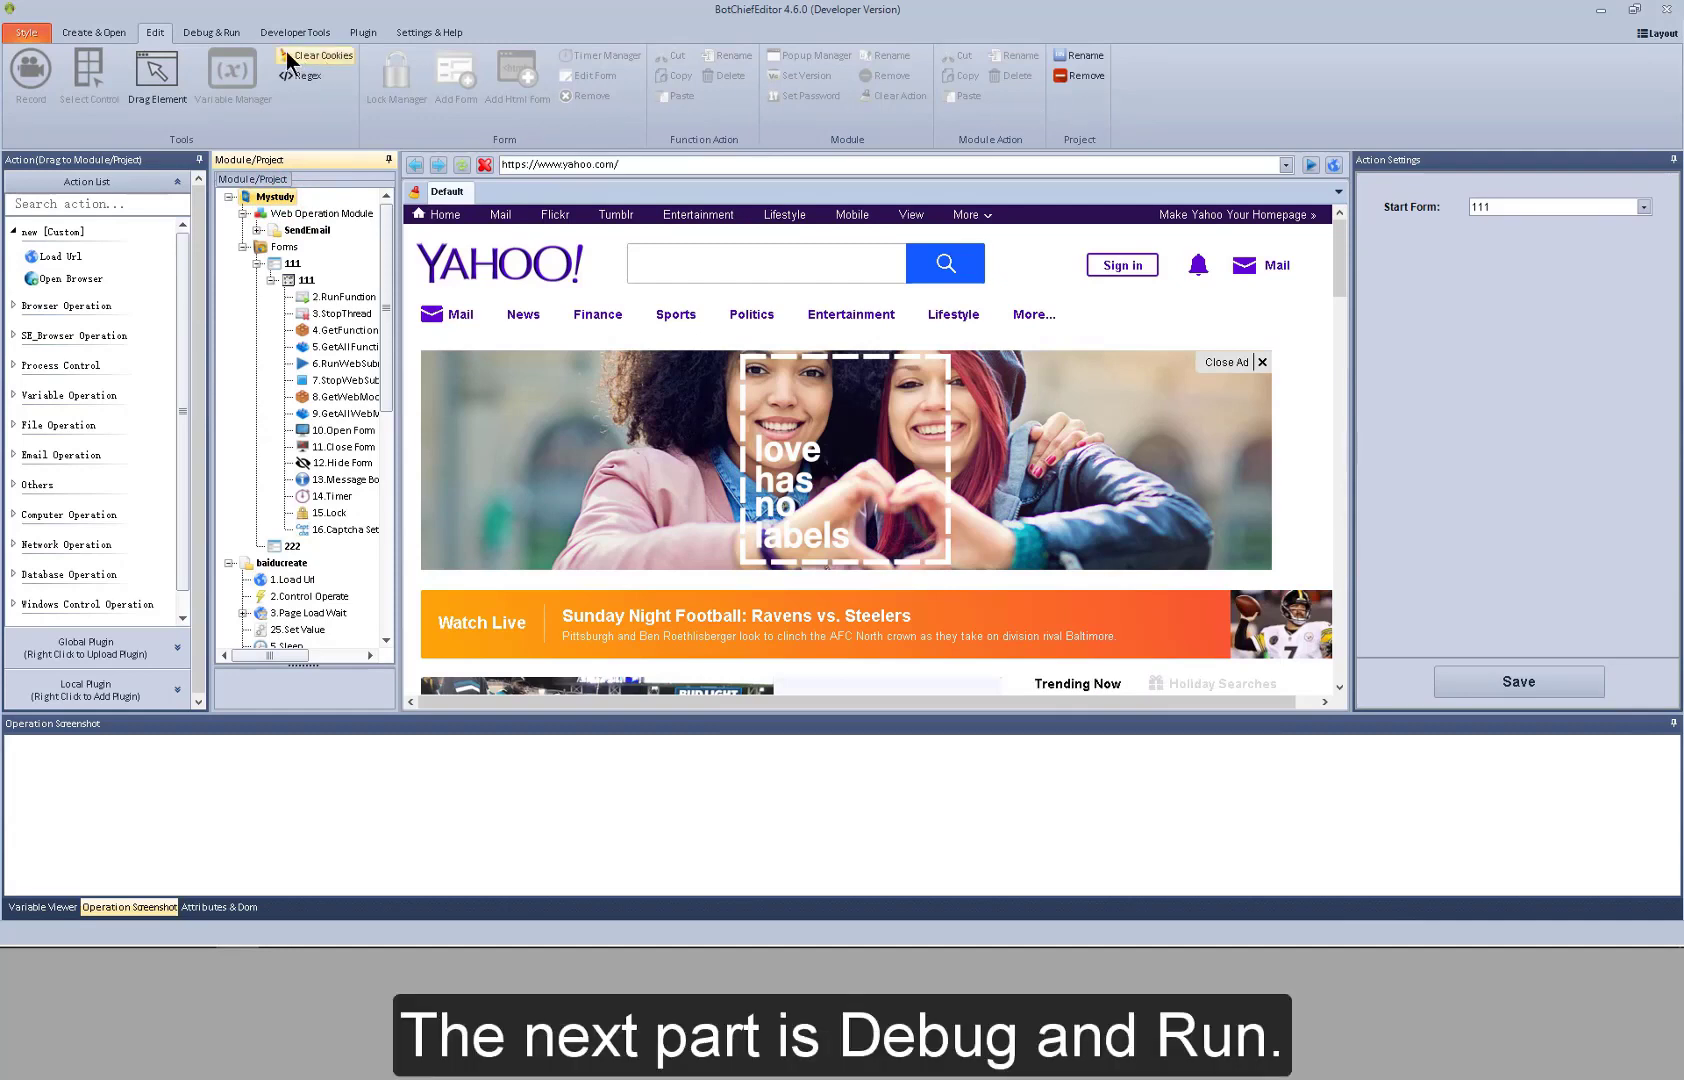
click(214, 35)
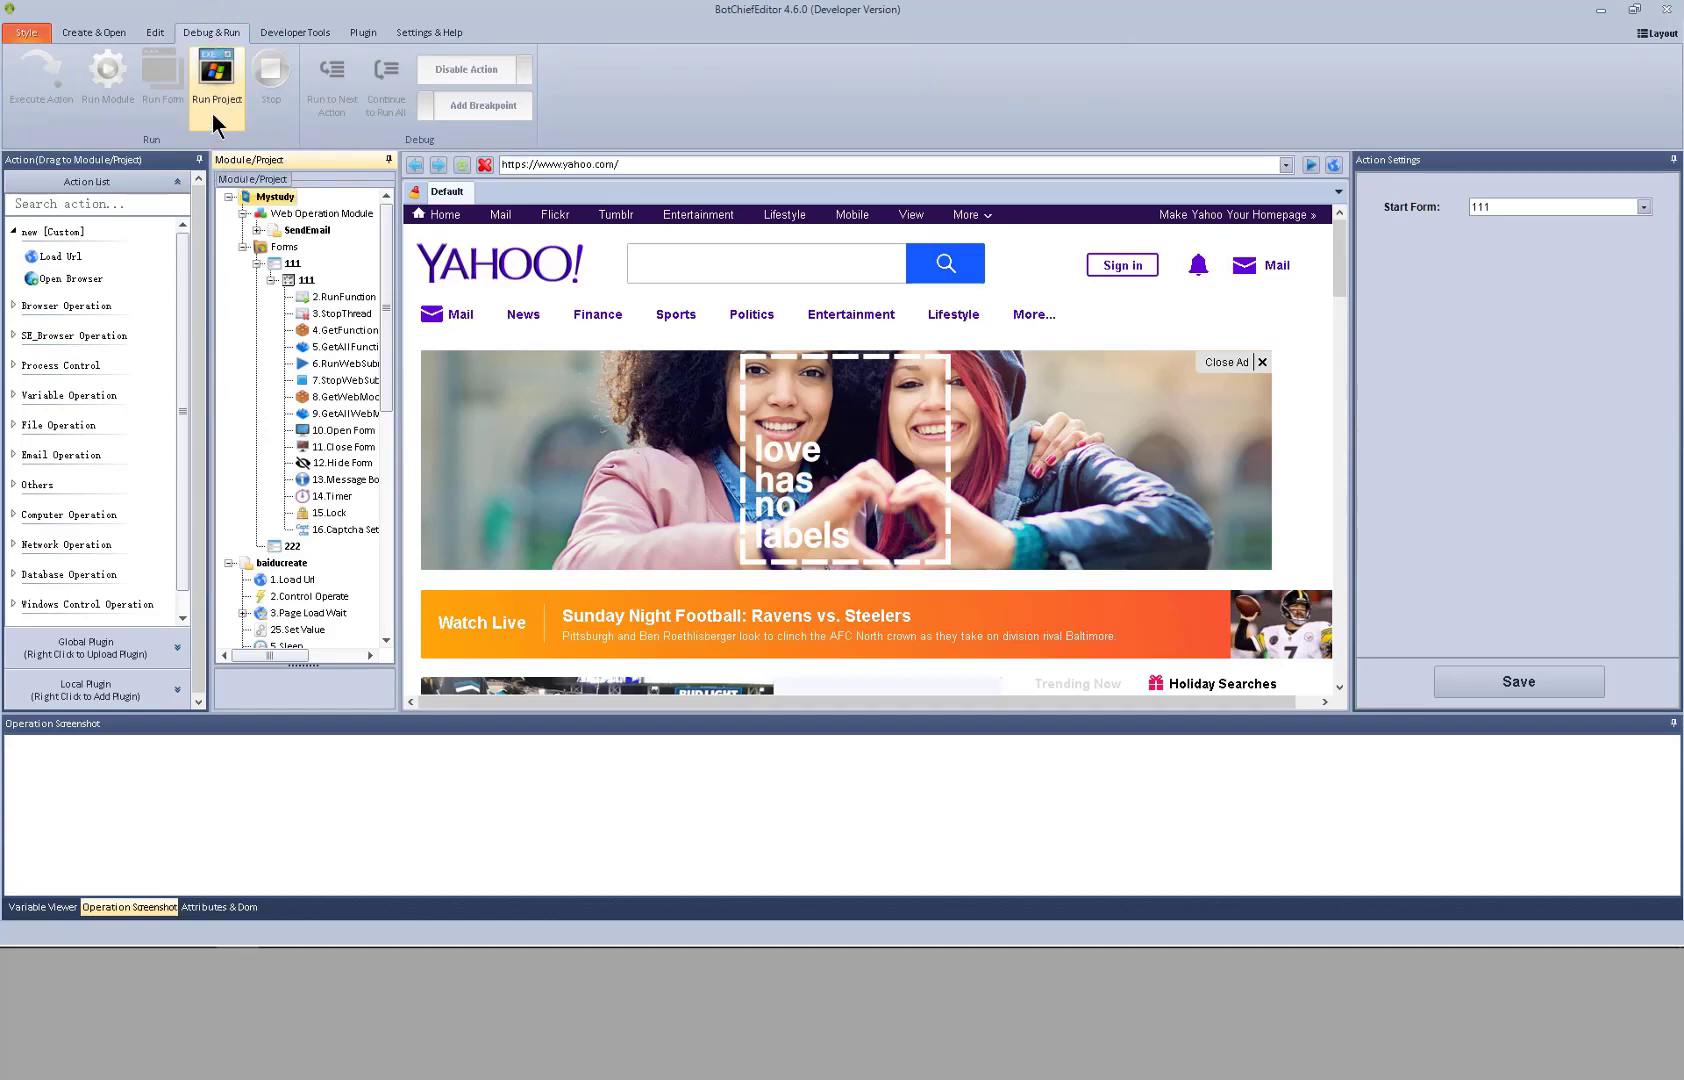
Select the baiducreate module to show its run command, and display the Test Run option for its 1.Load Url action.
drag(388, 258, 392, 320)
click(298, 456)
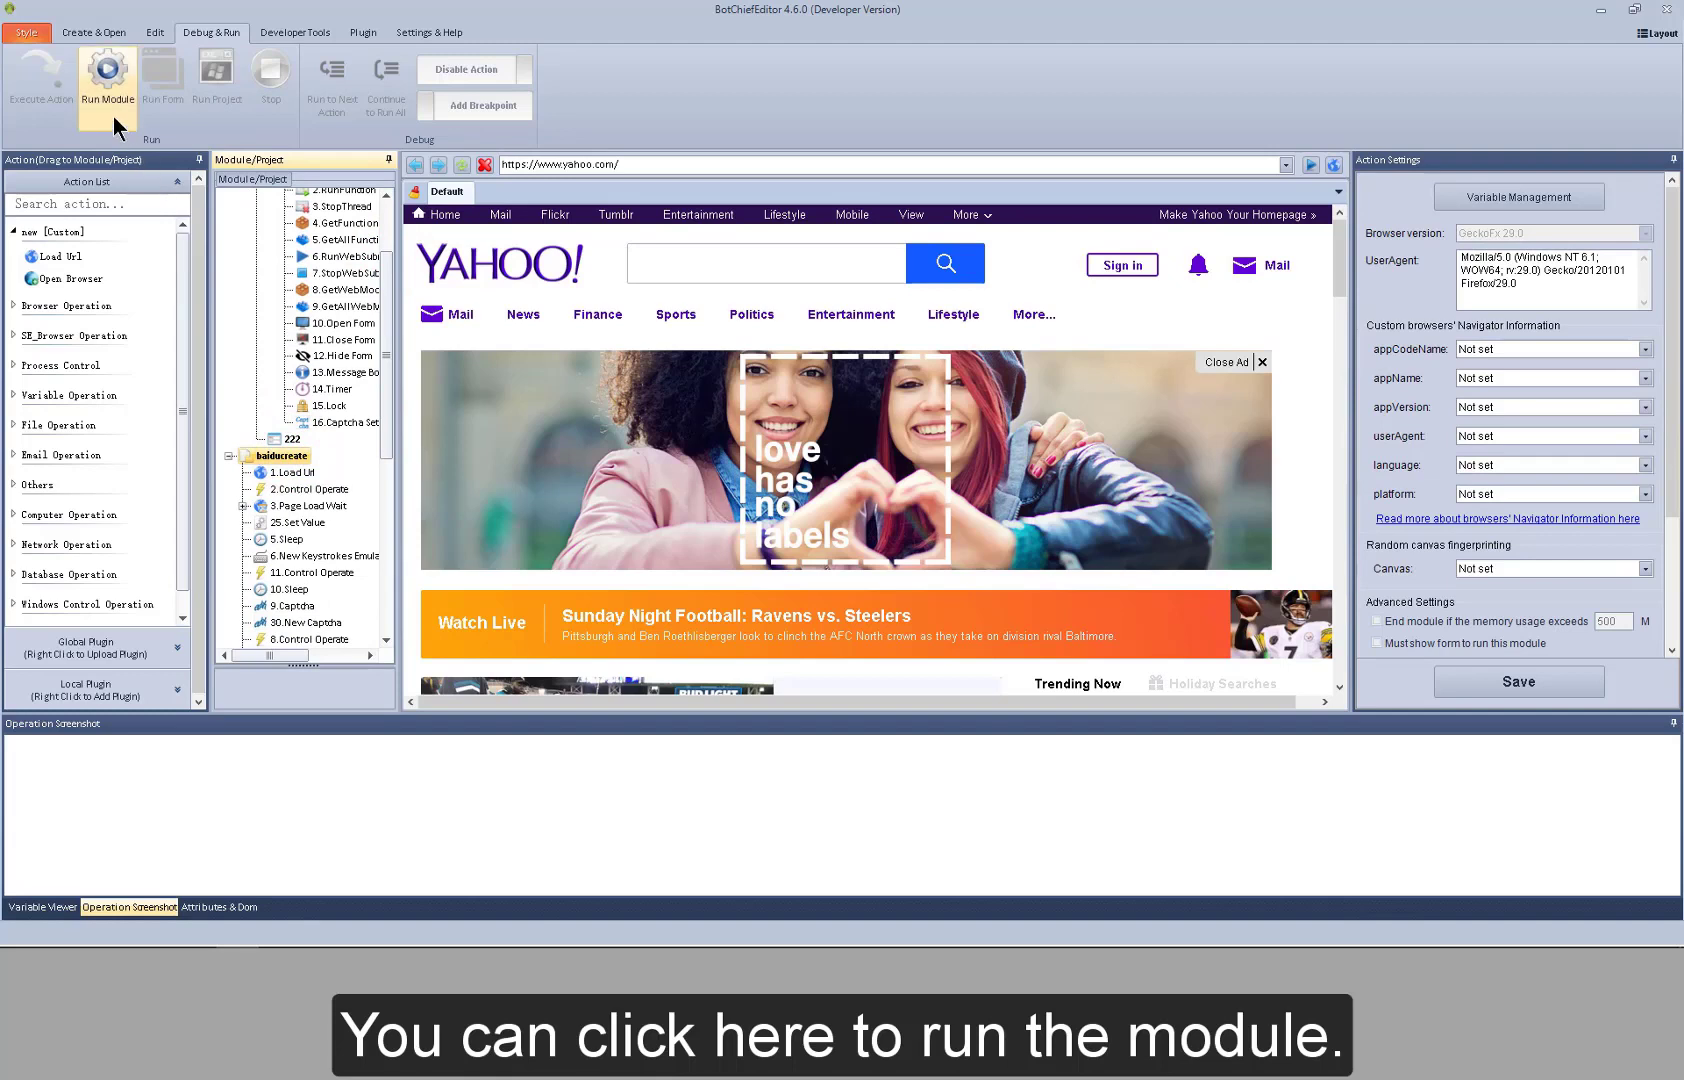
click(299, 471)
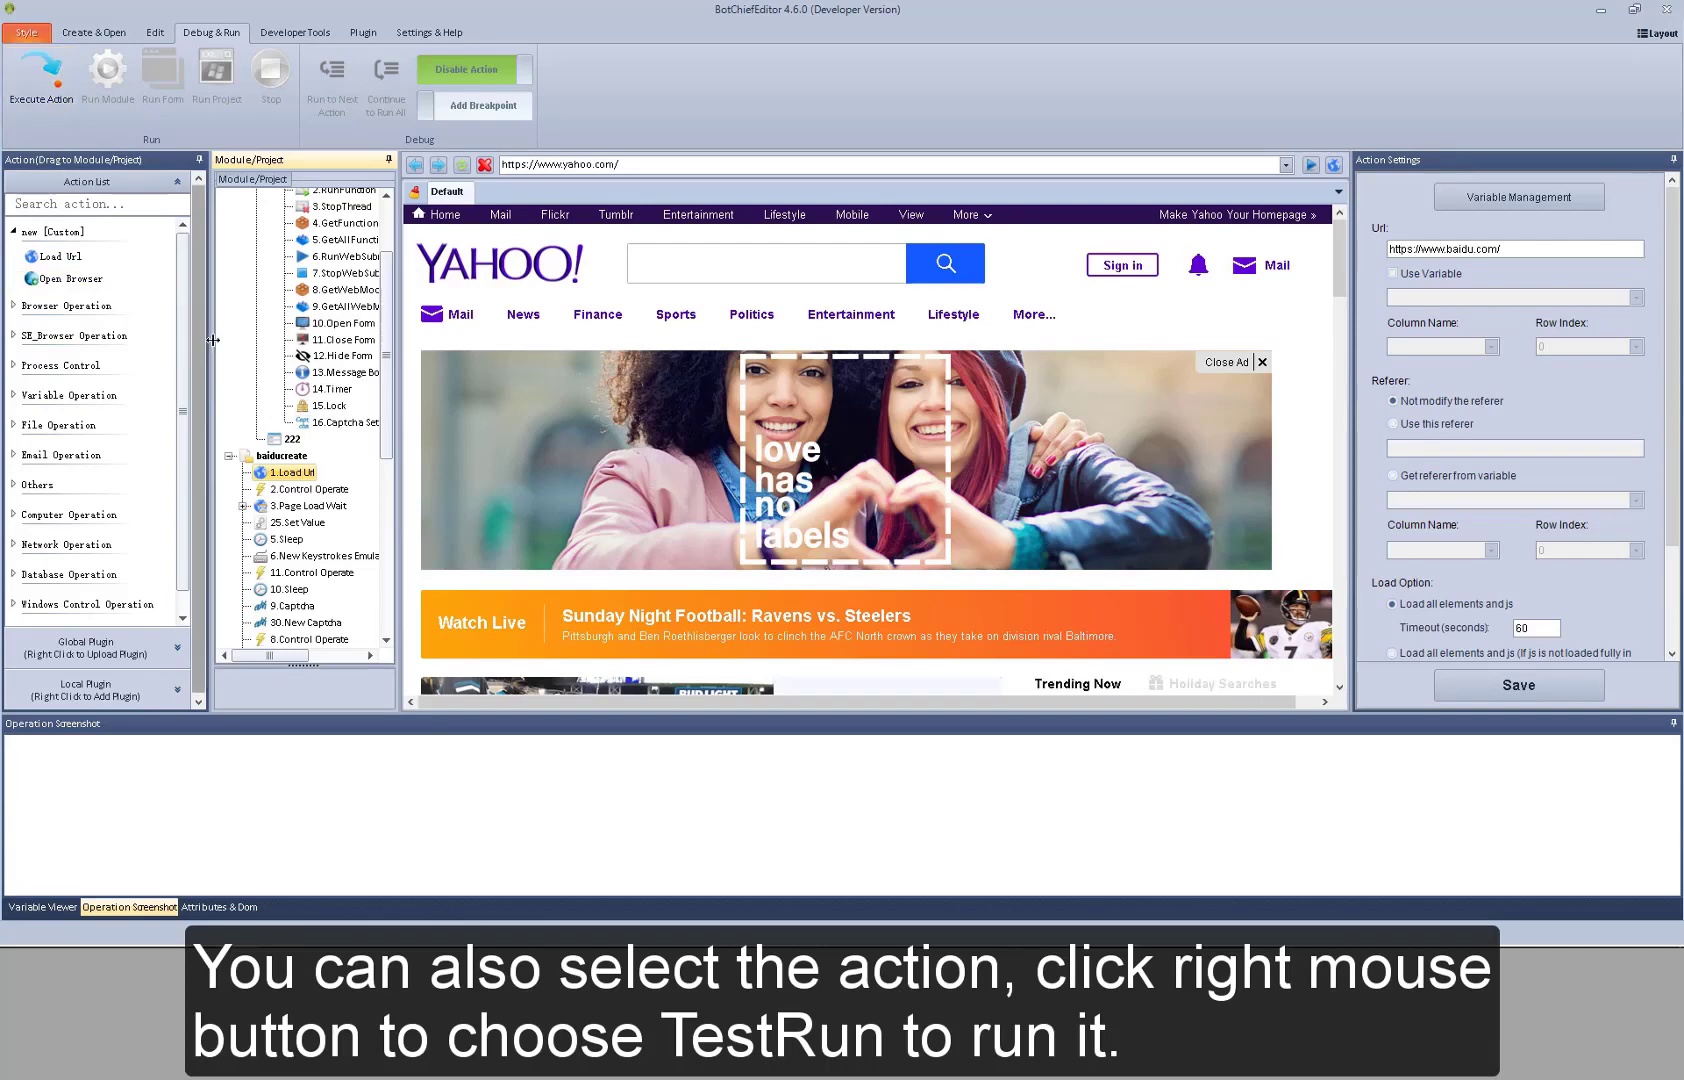
right_click(292, 470)
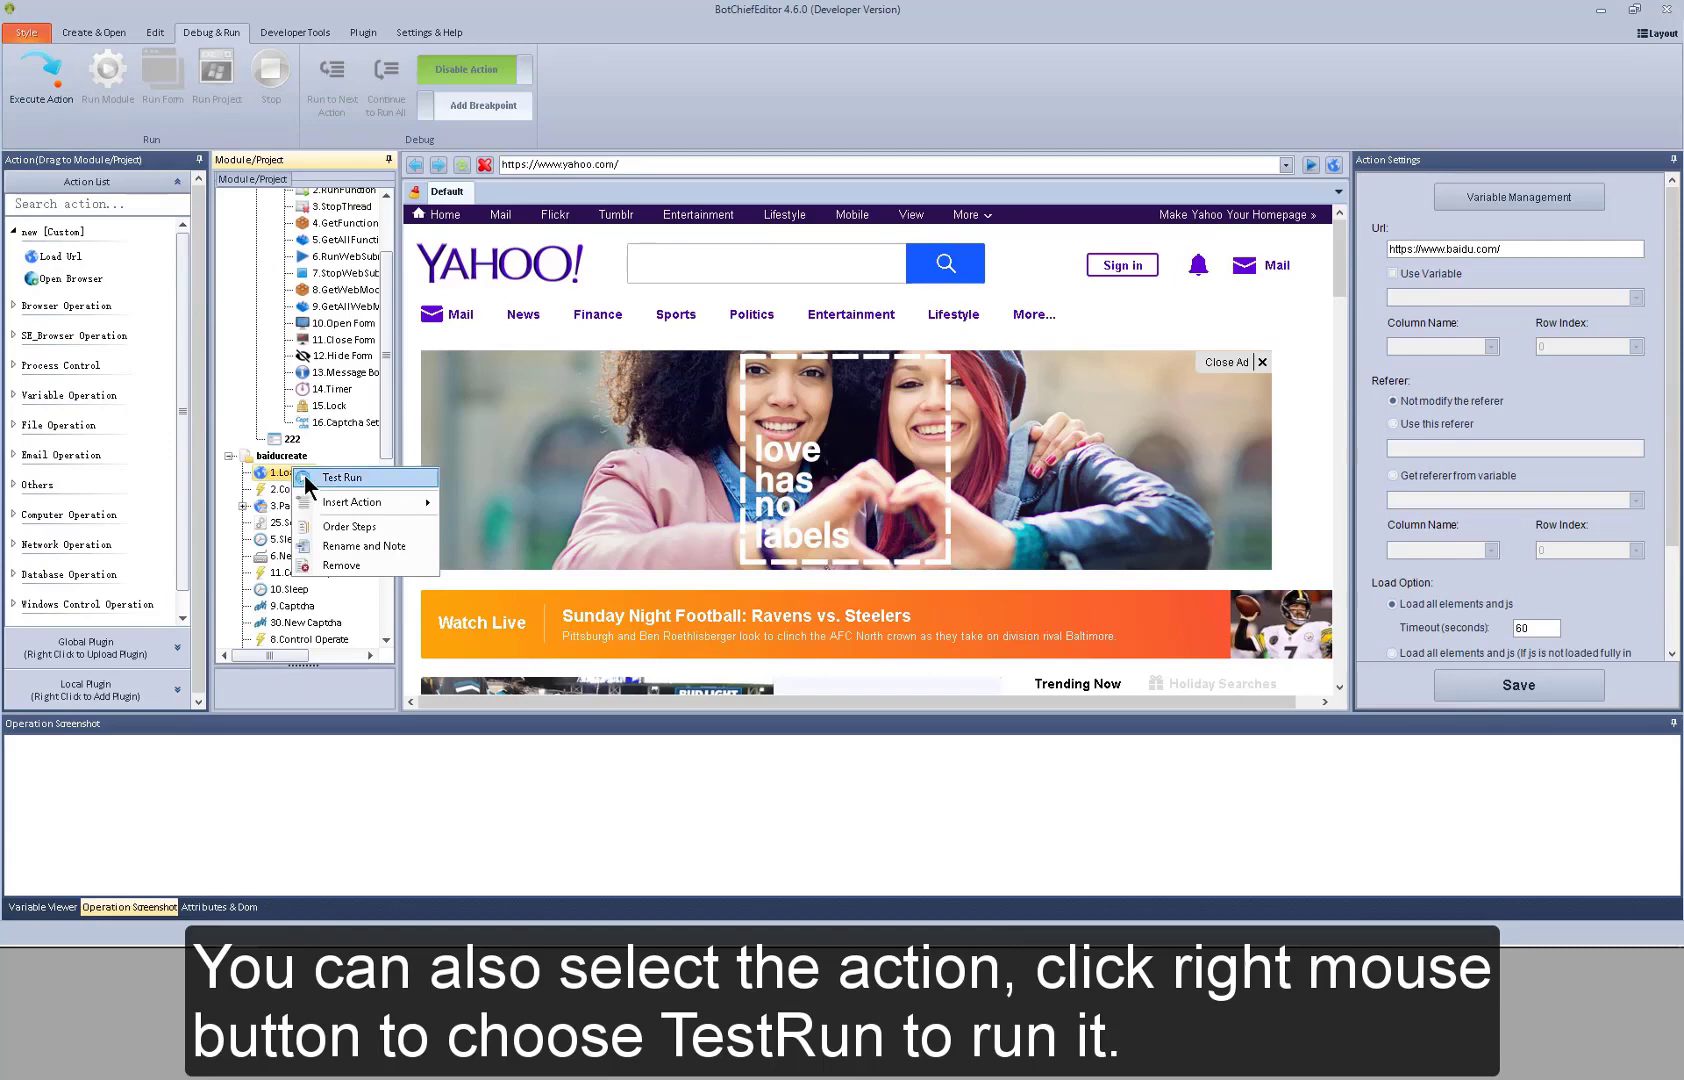
Select the baiducreate module again and the 111 form in the Mystudy project to compare their available run commands.
click(267, 455)
drag(387, 372, 403, 316)
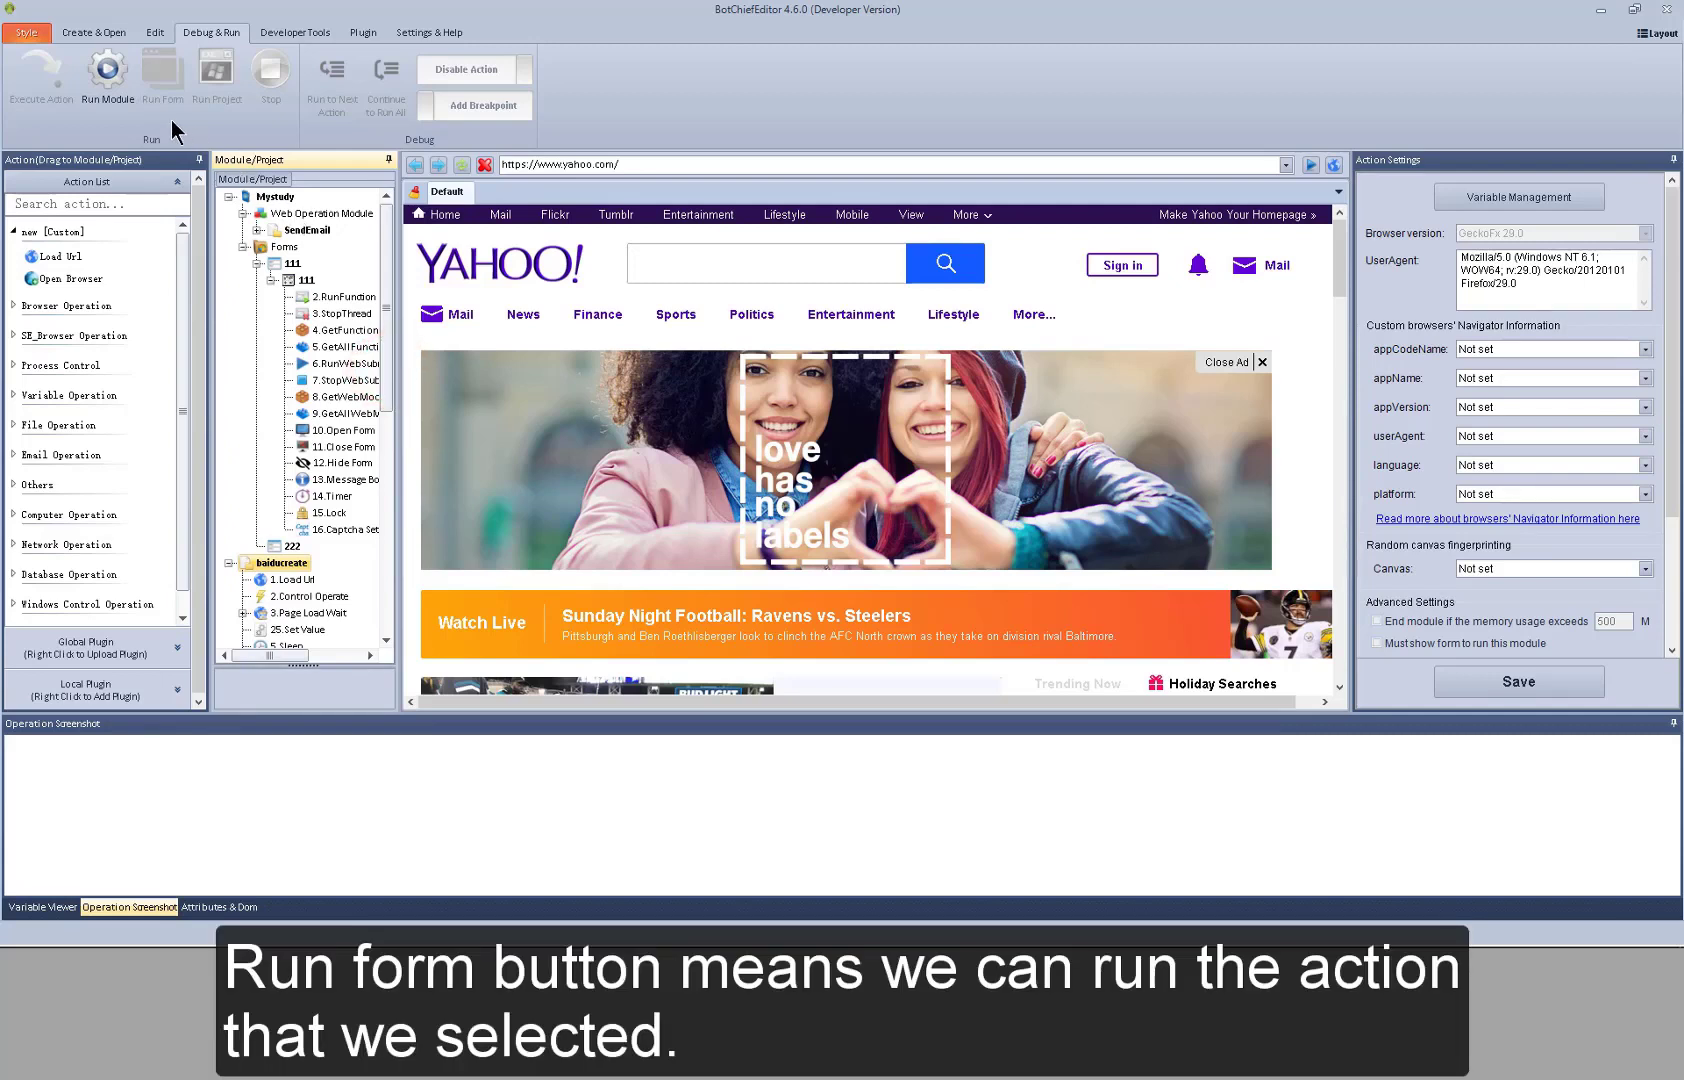
click(290, 265)
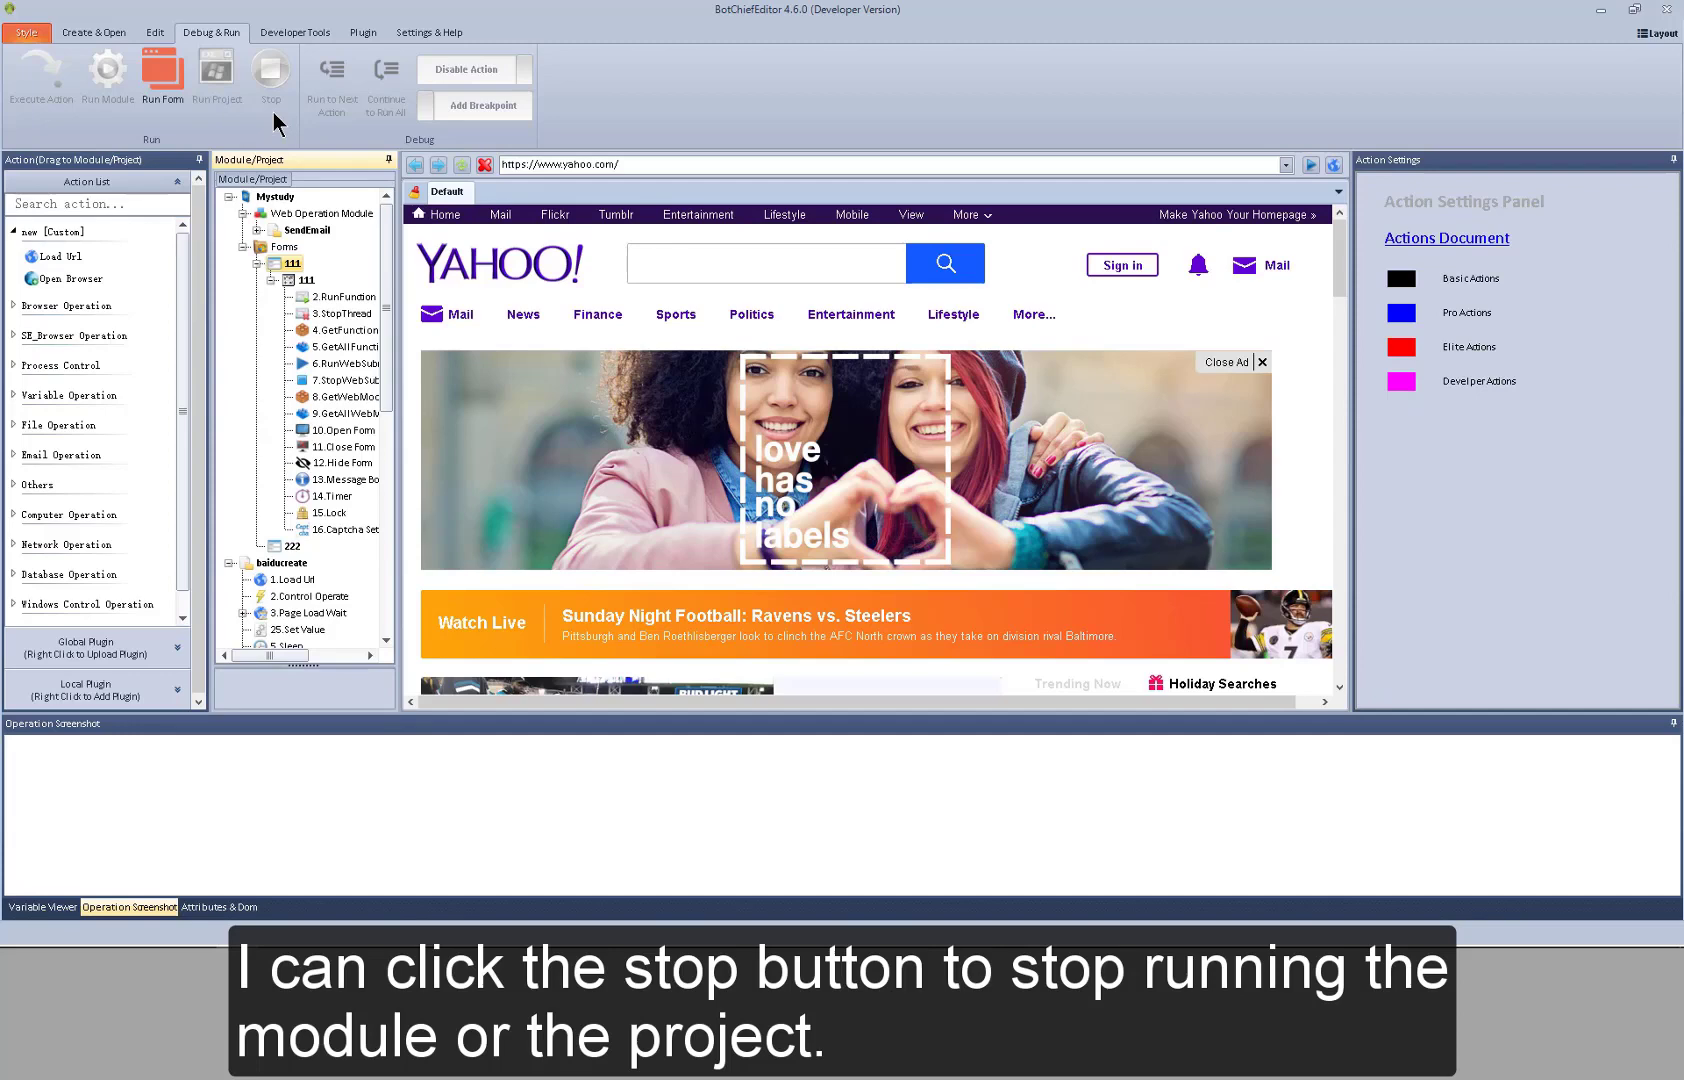
Add a breakpoint to the 2.Control Operate action in the baiducreate module and view its marking in the action tree.
drag(388, 244, 388, 361)
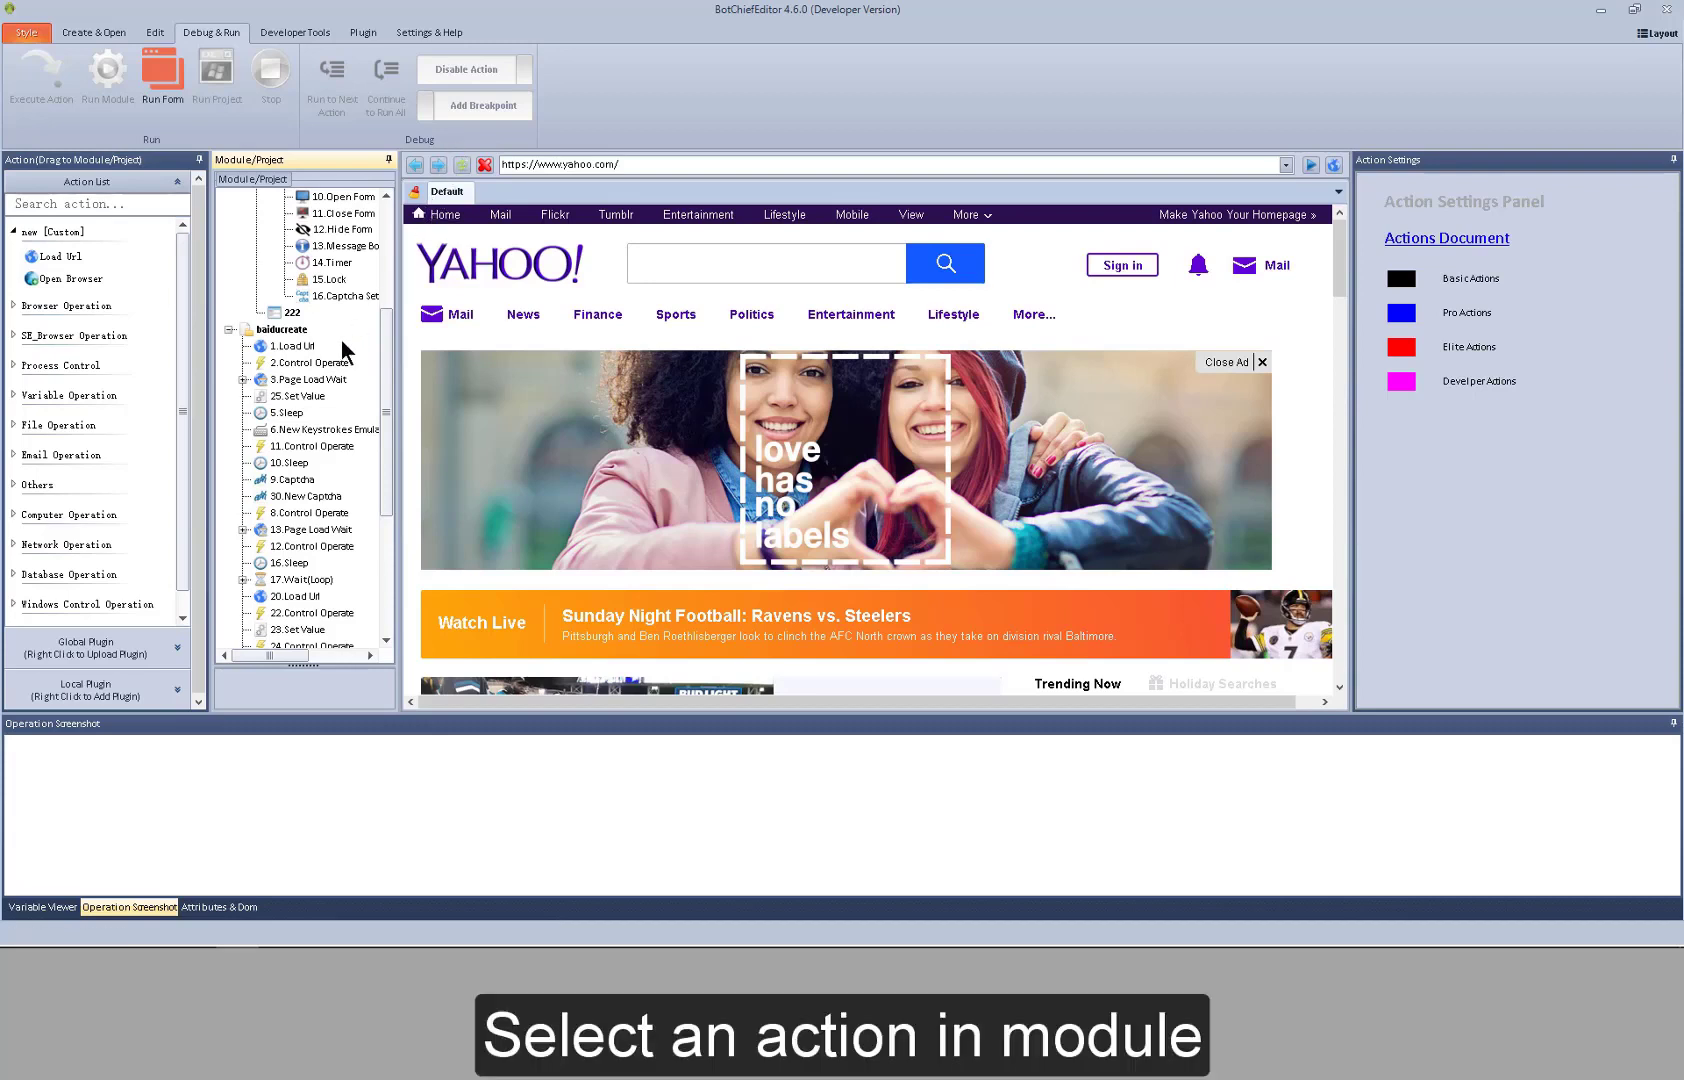
click(297, 366)
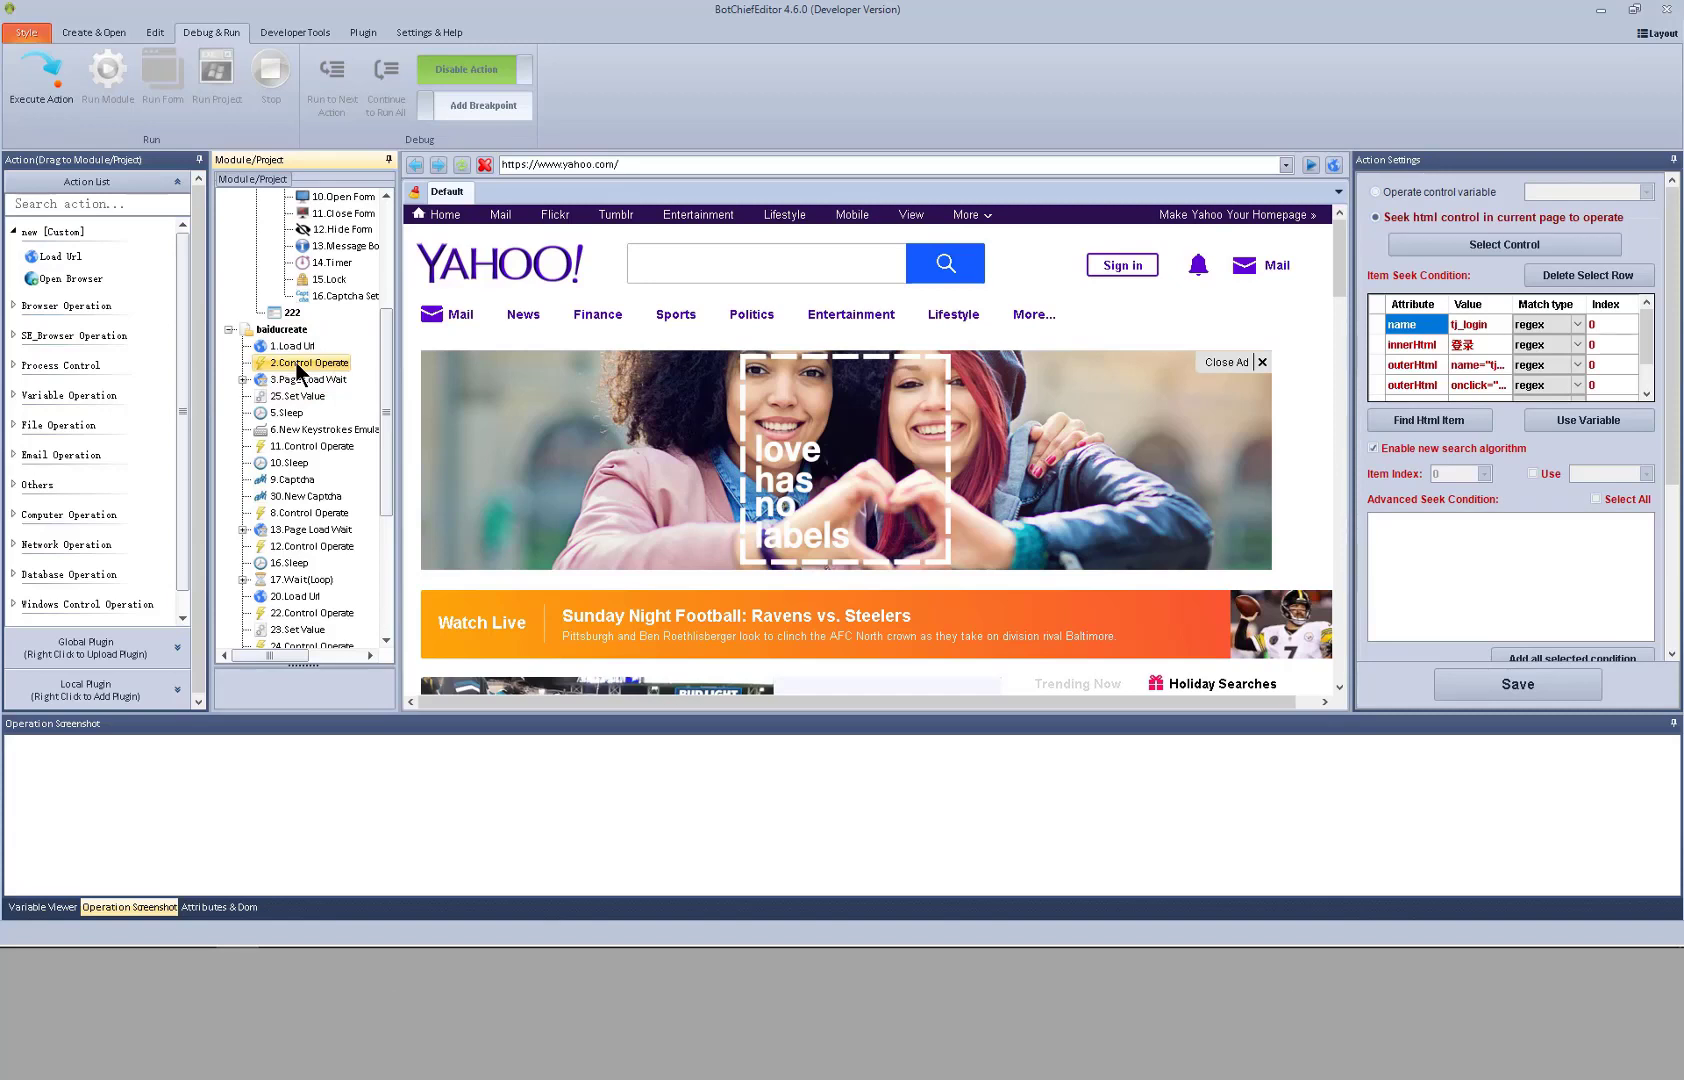
click(458, 114)
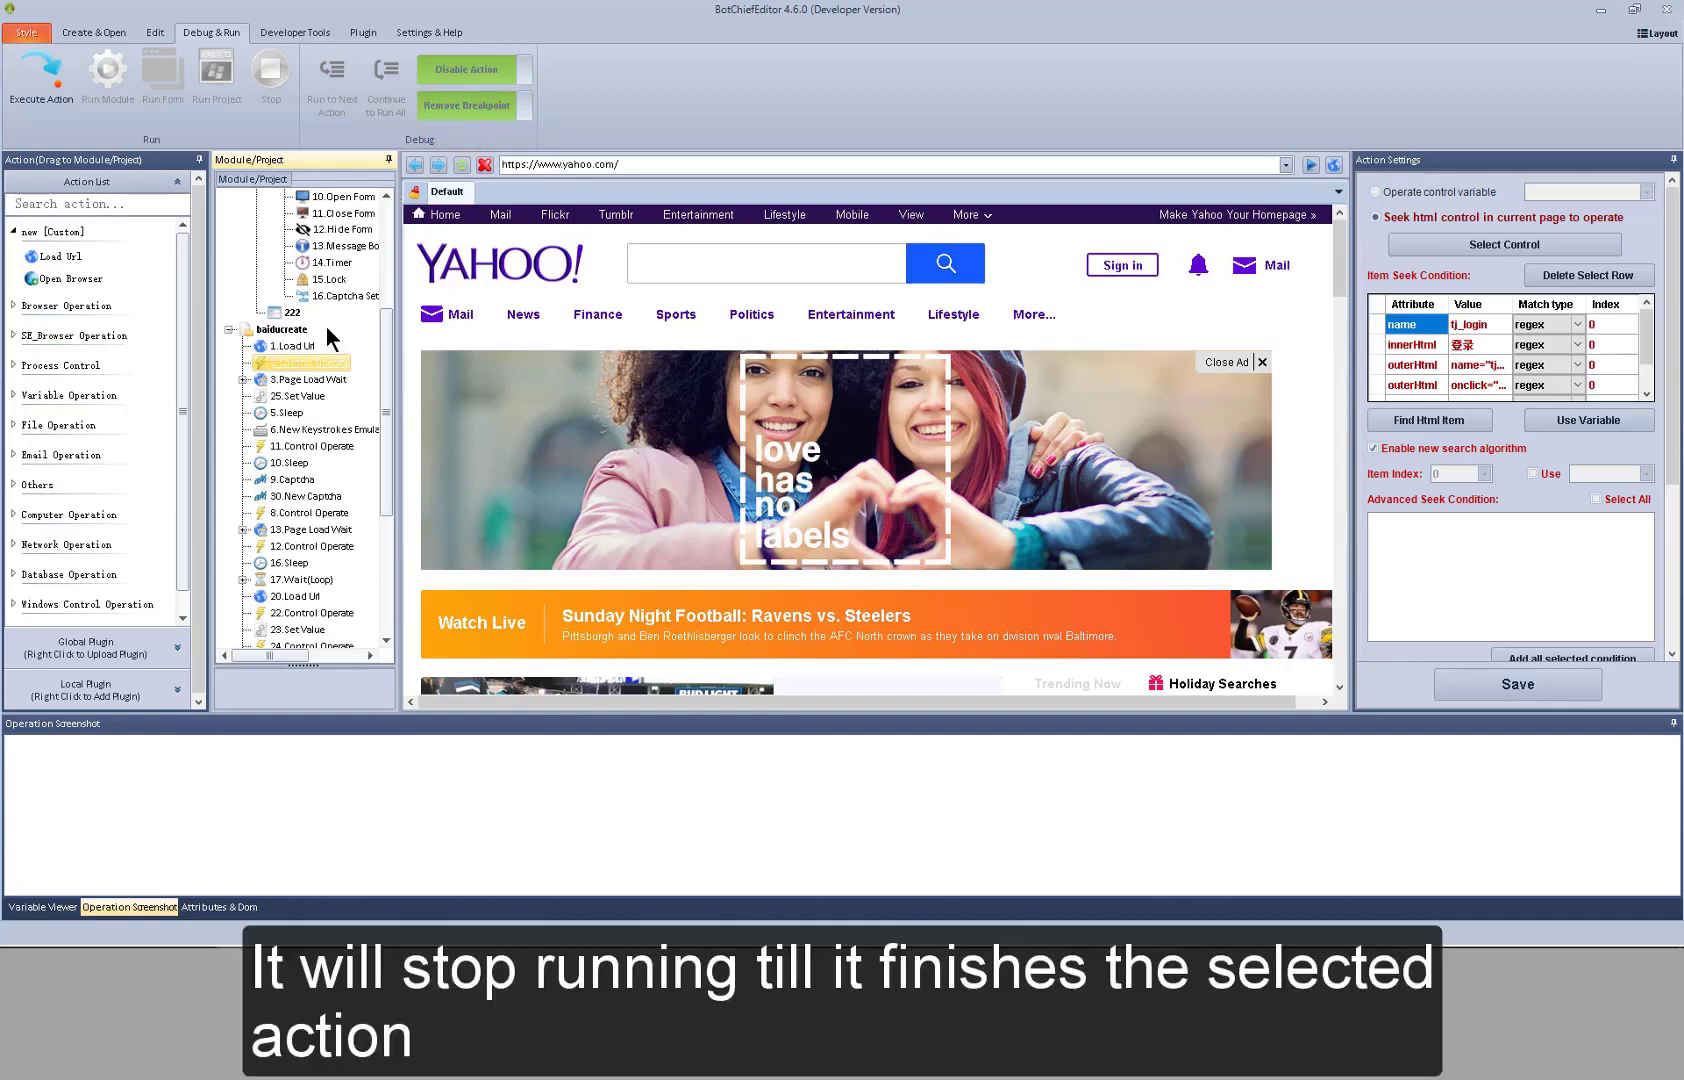
click(306, 380)
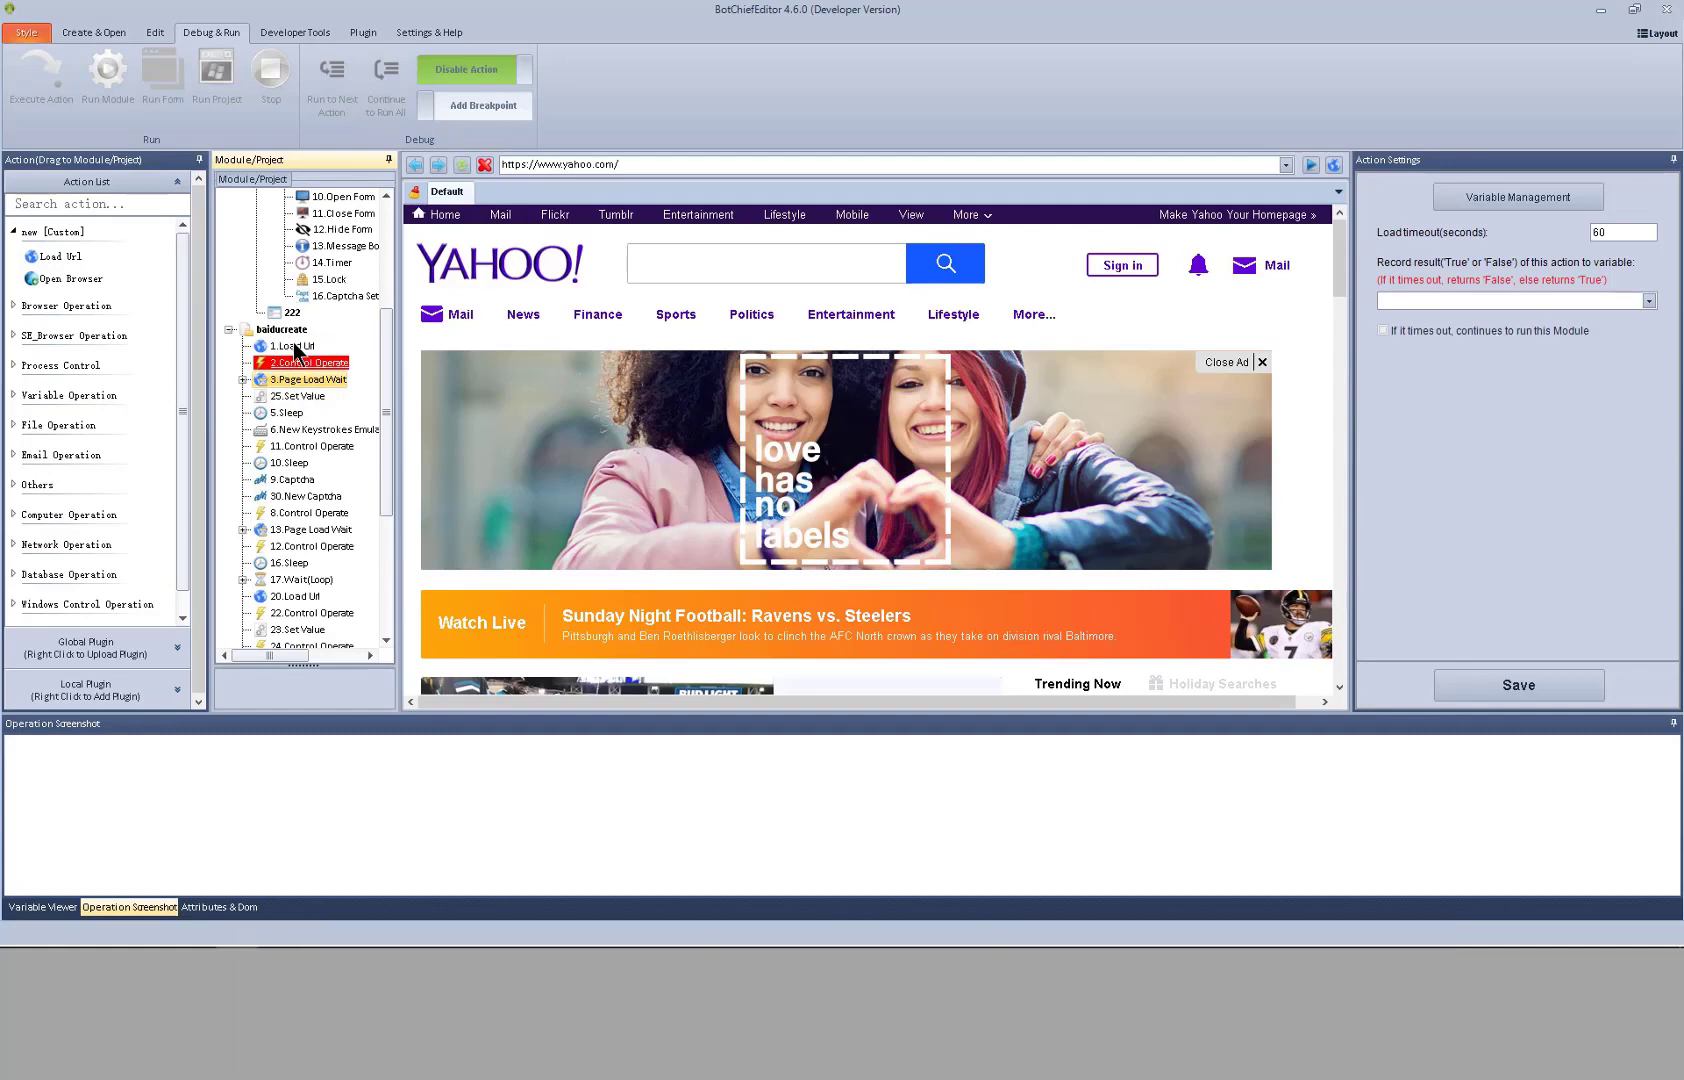
Remove the breakpoint from the baiducreate module's 2.Control Operate action.
click(294, 346)
click(304, 362)
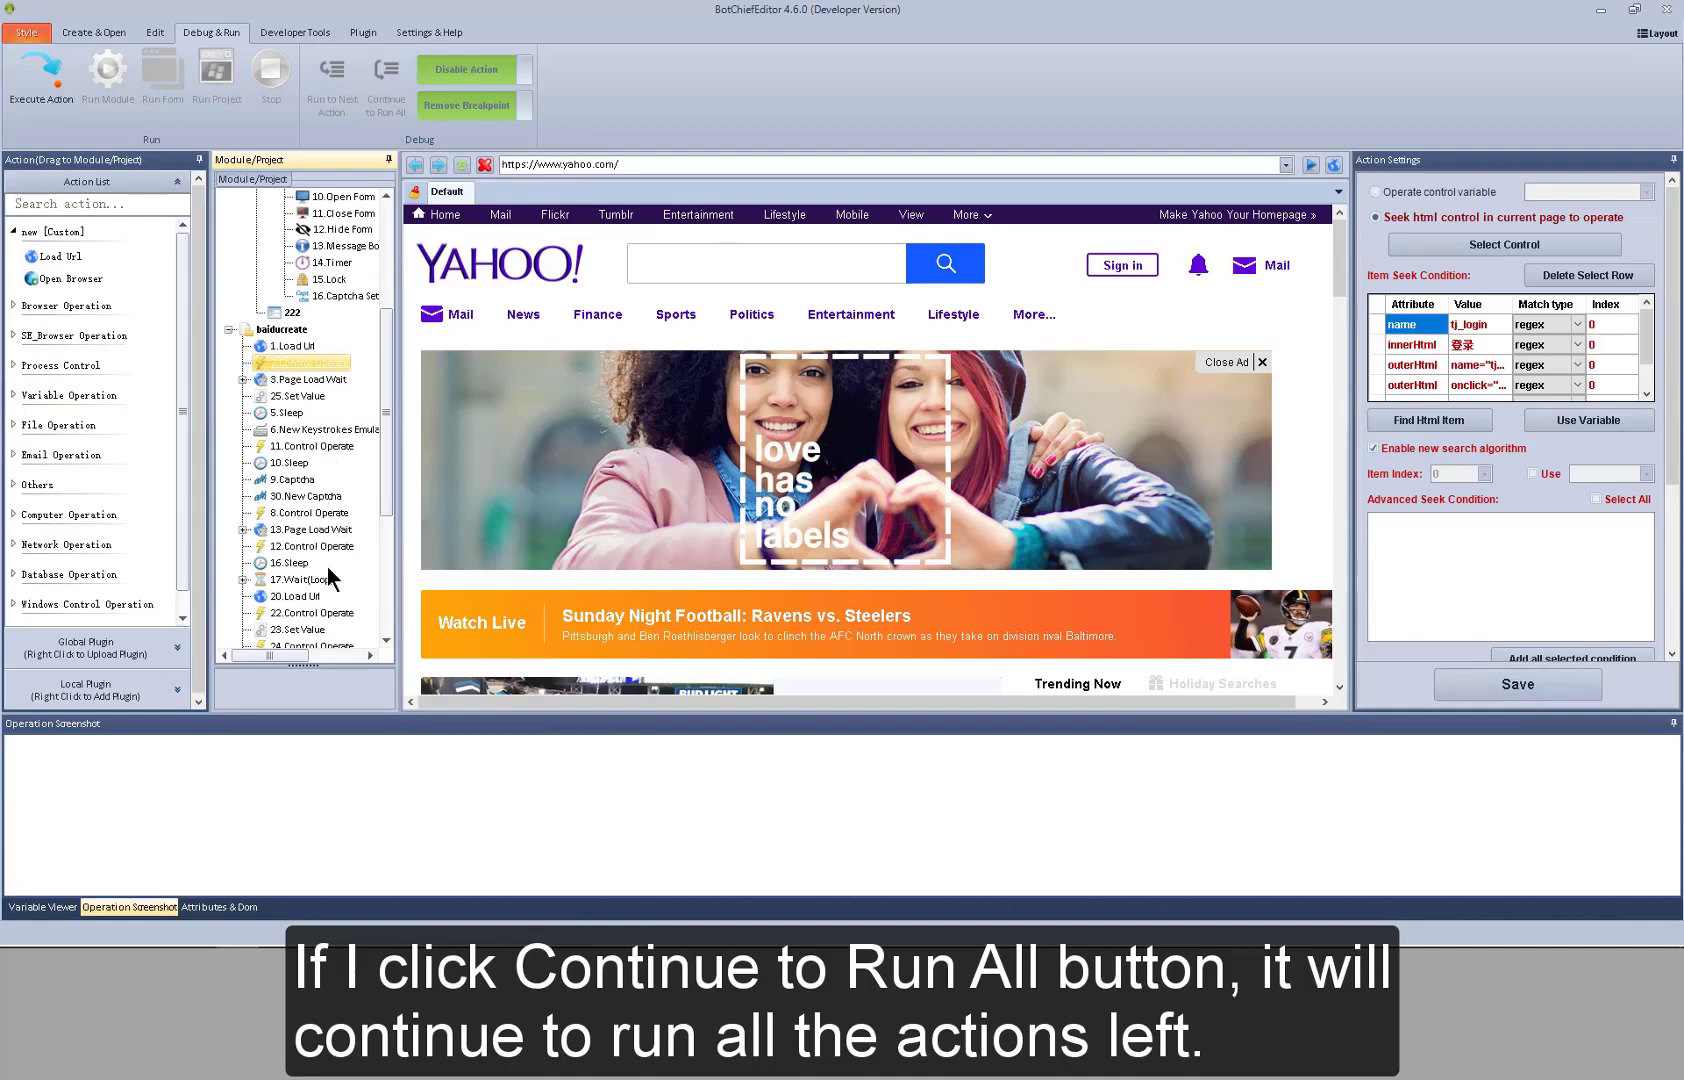
click(503, 108)
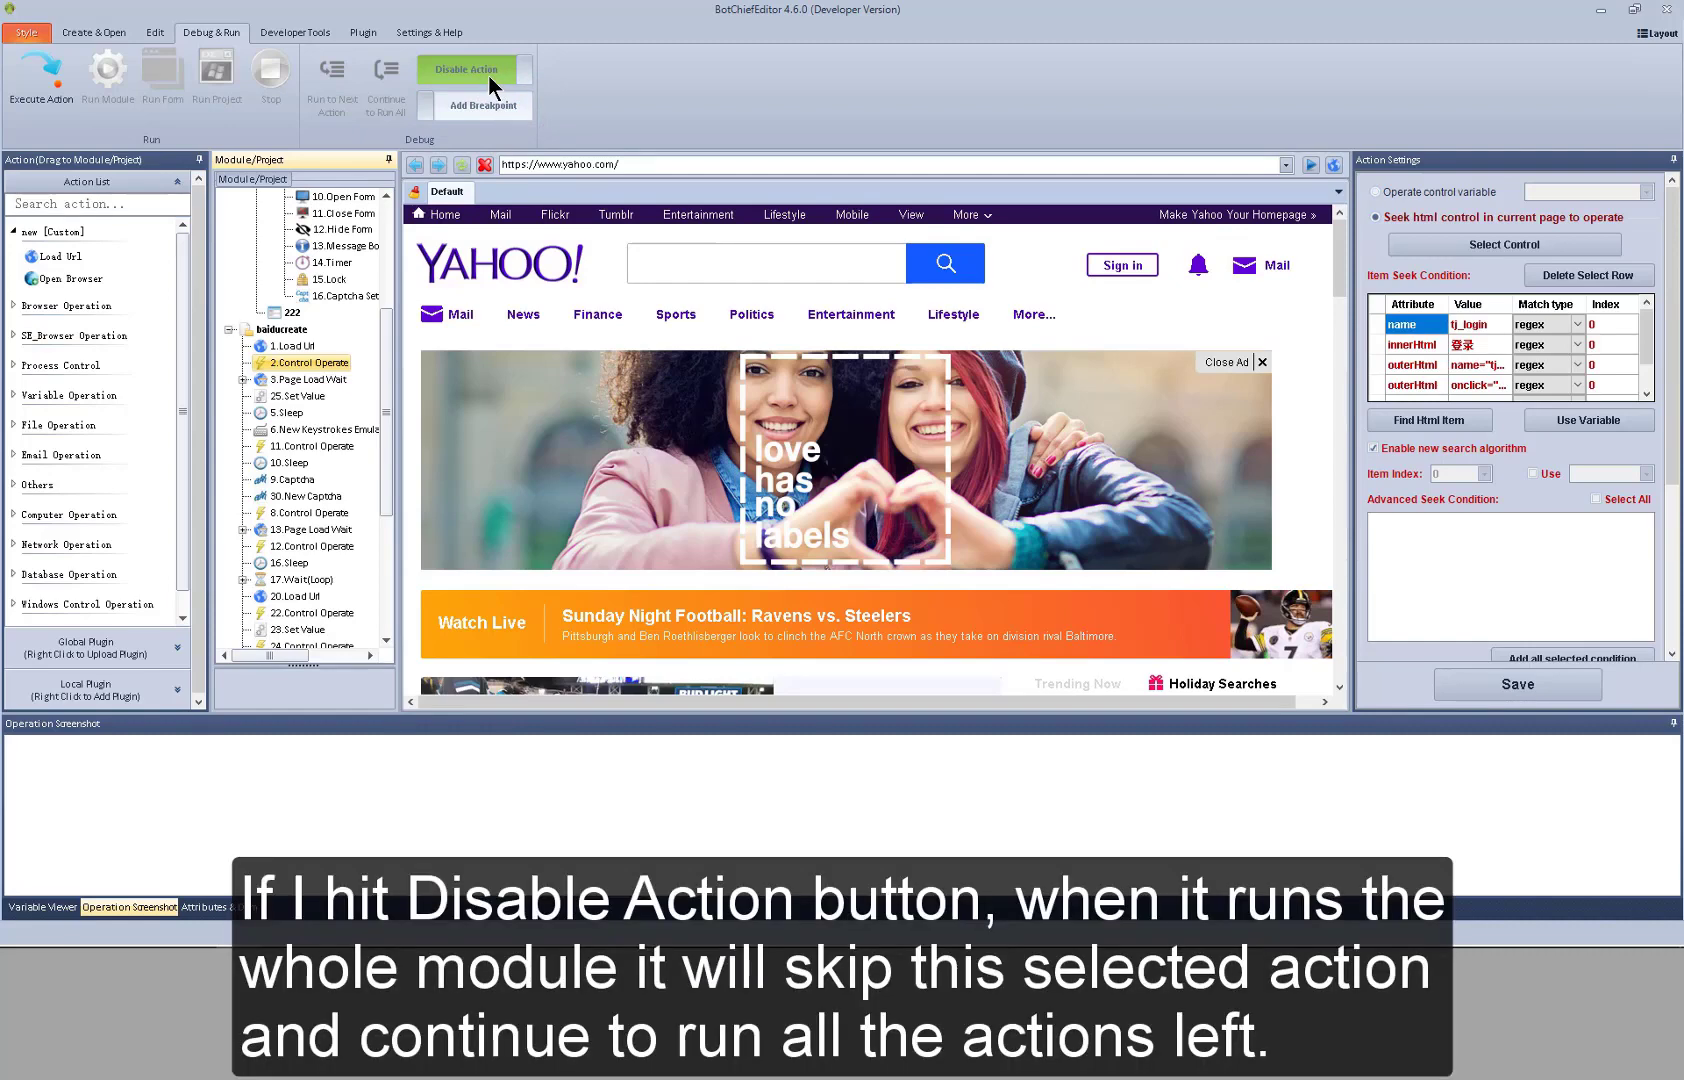
Disable the baiducreate module's 2.Control Operate action and enable it again.
click(488, 74)
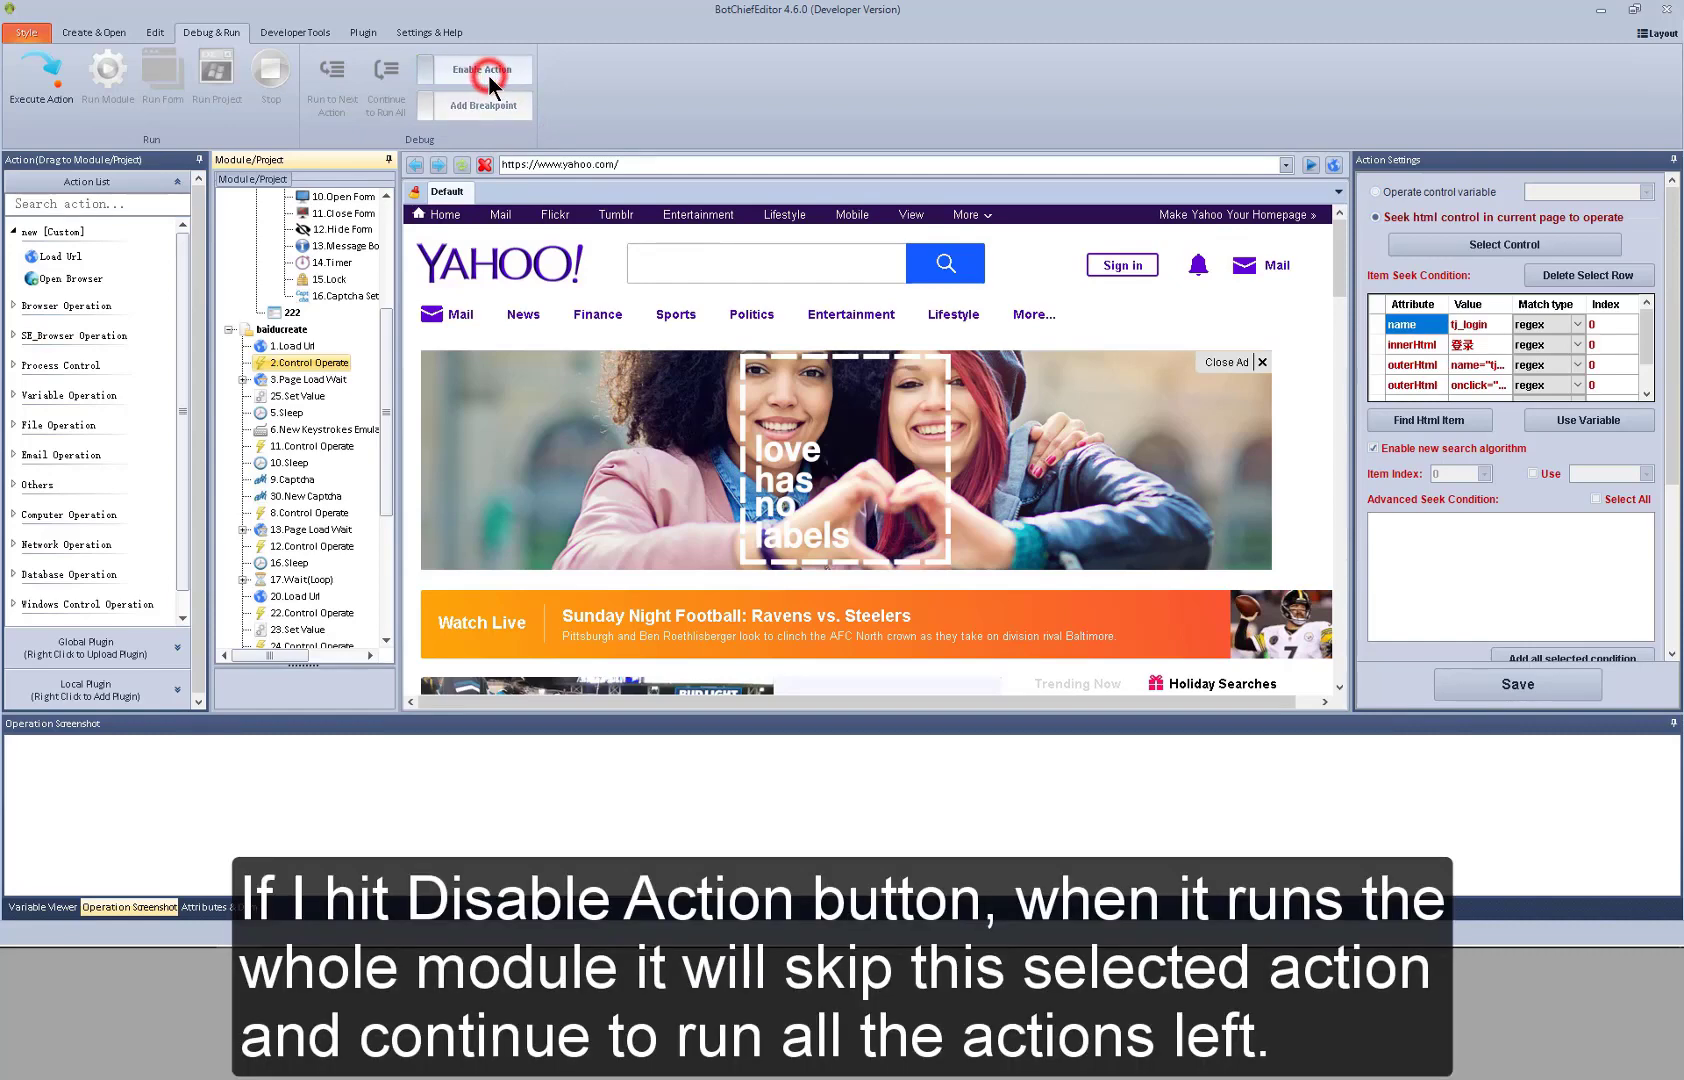
click(316, 381)
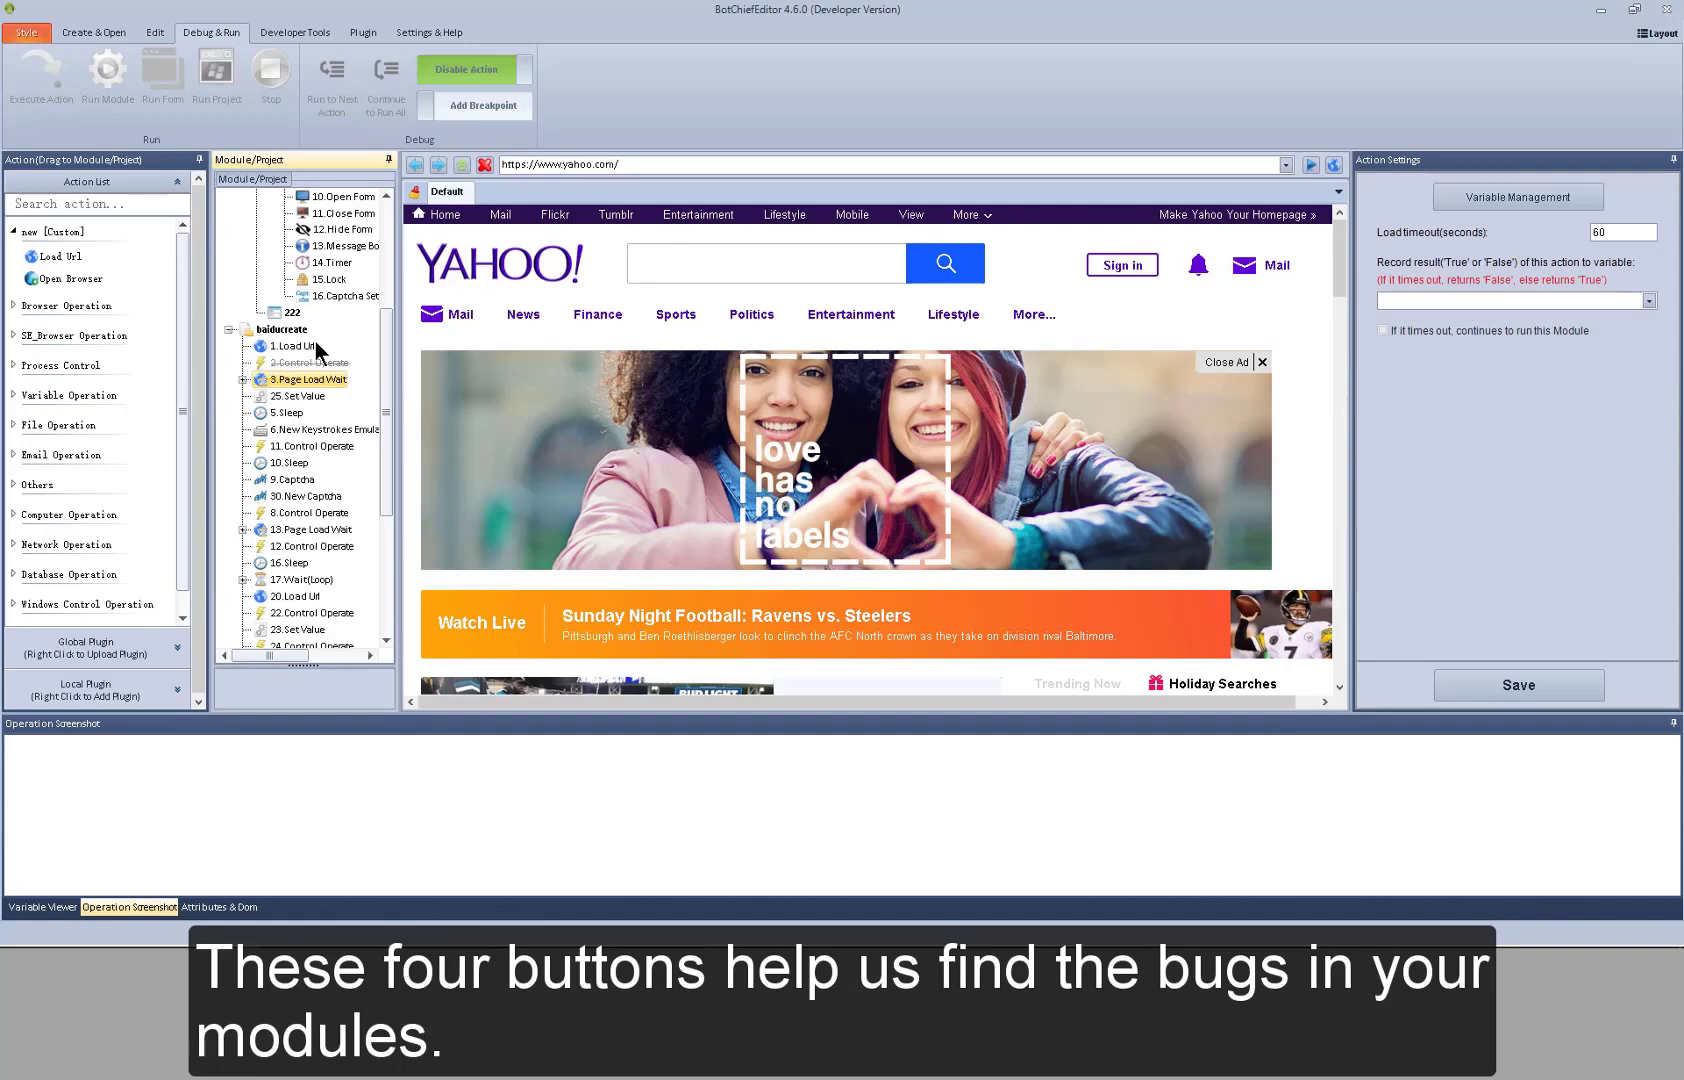
click(314, 358)
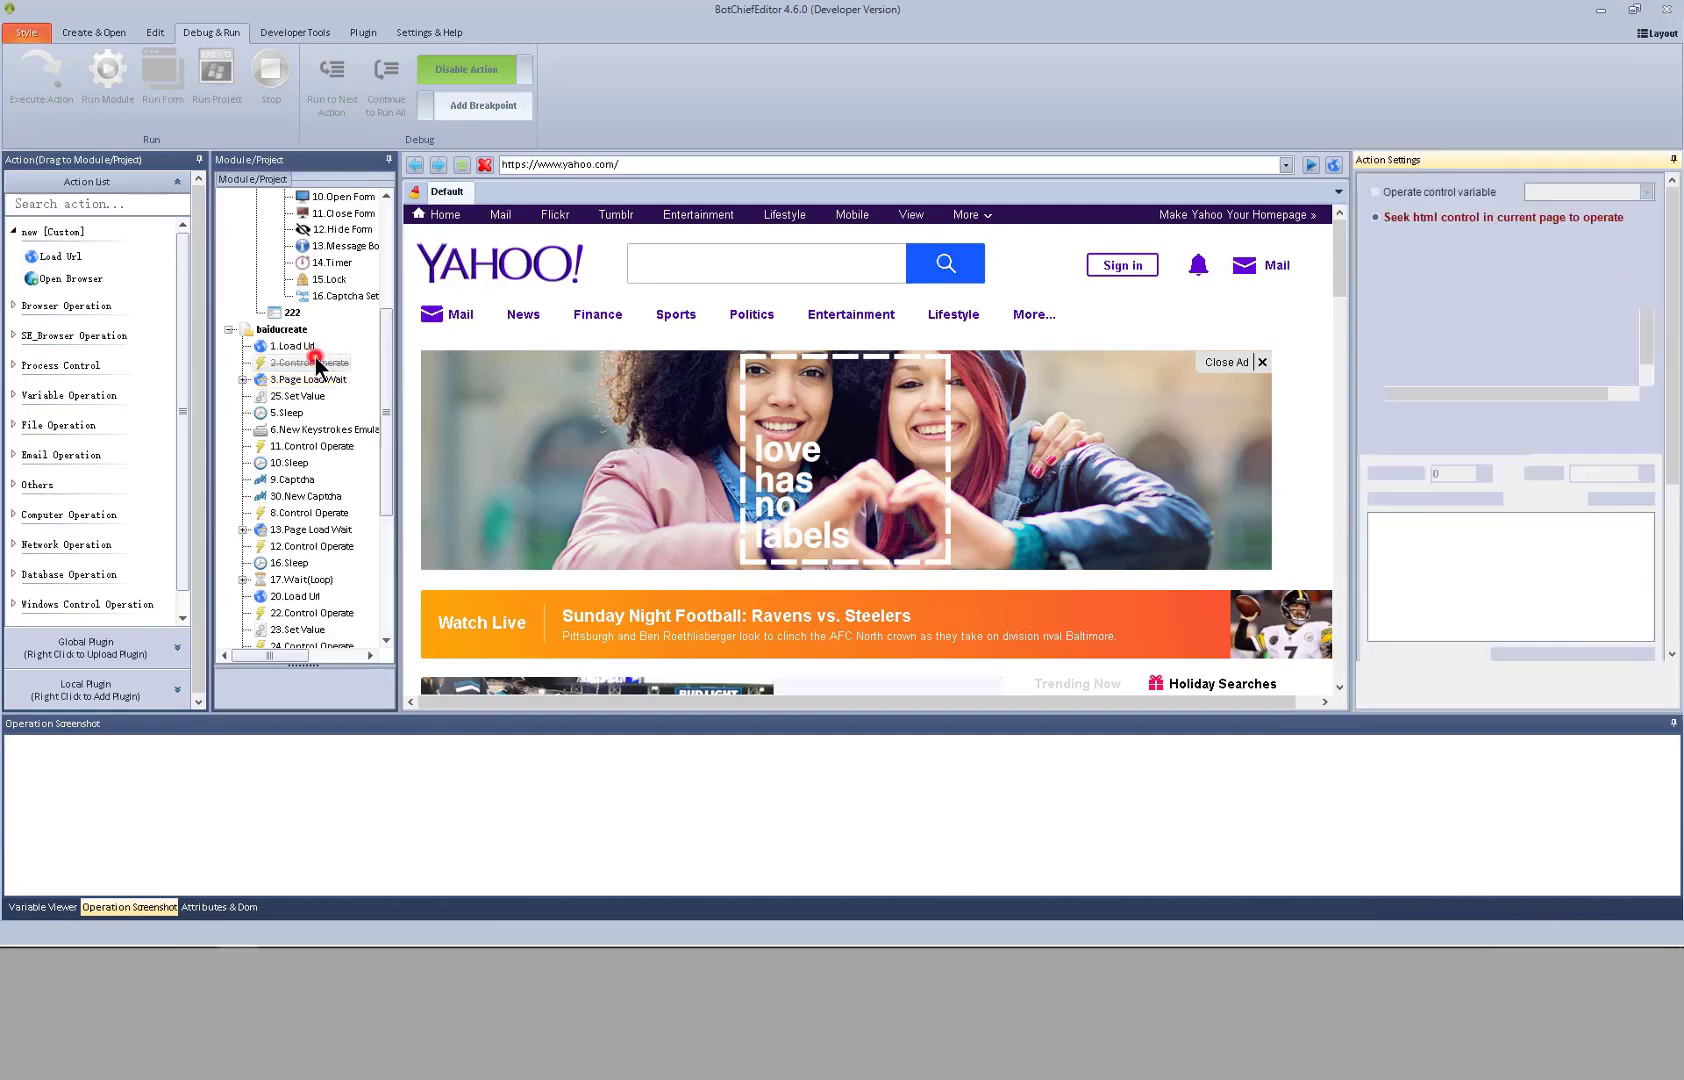
click(472, 74)
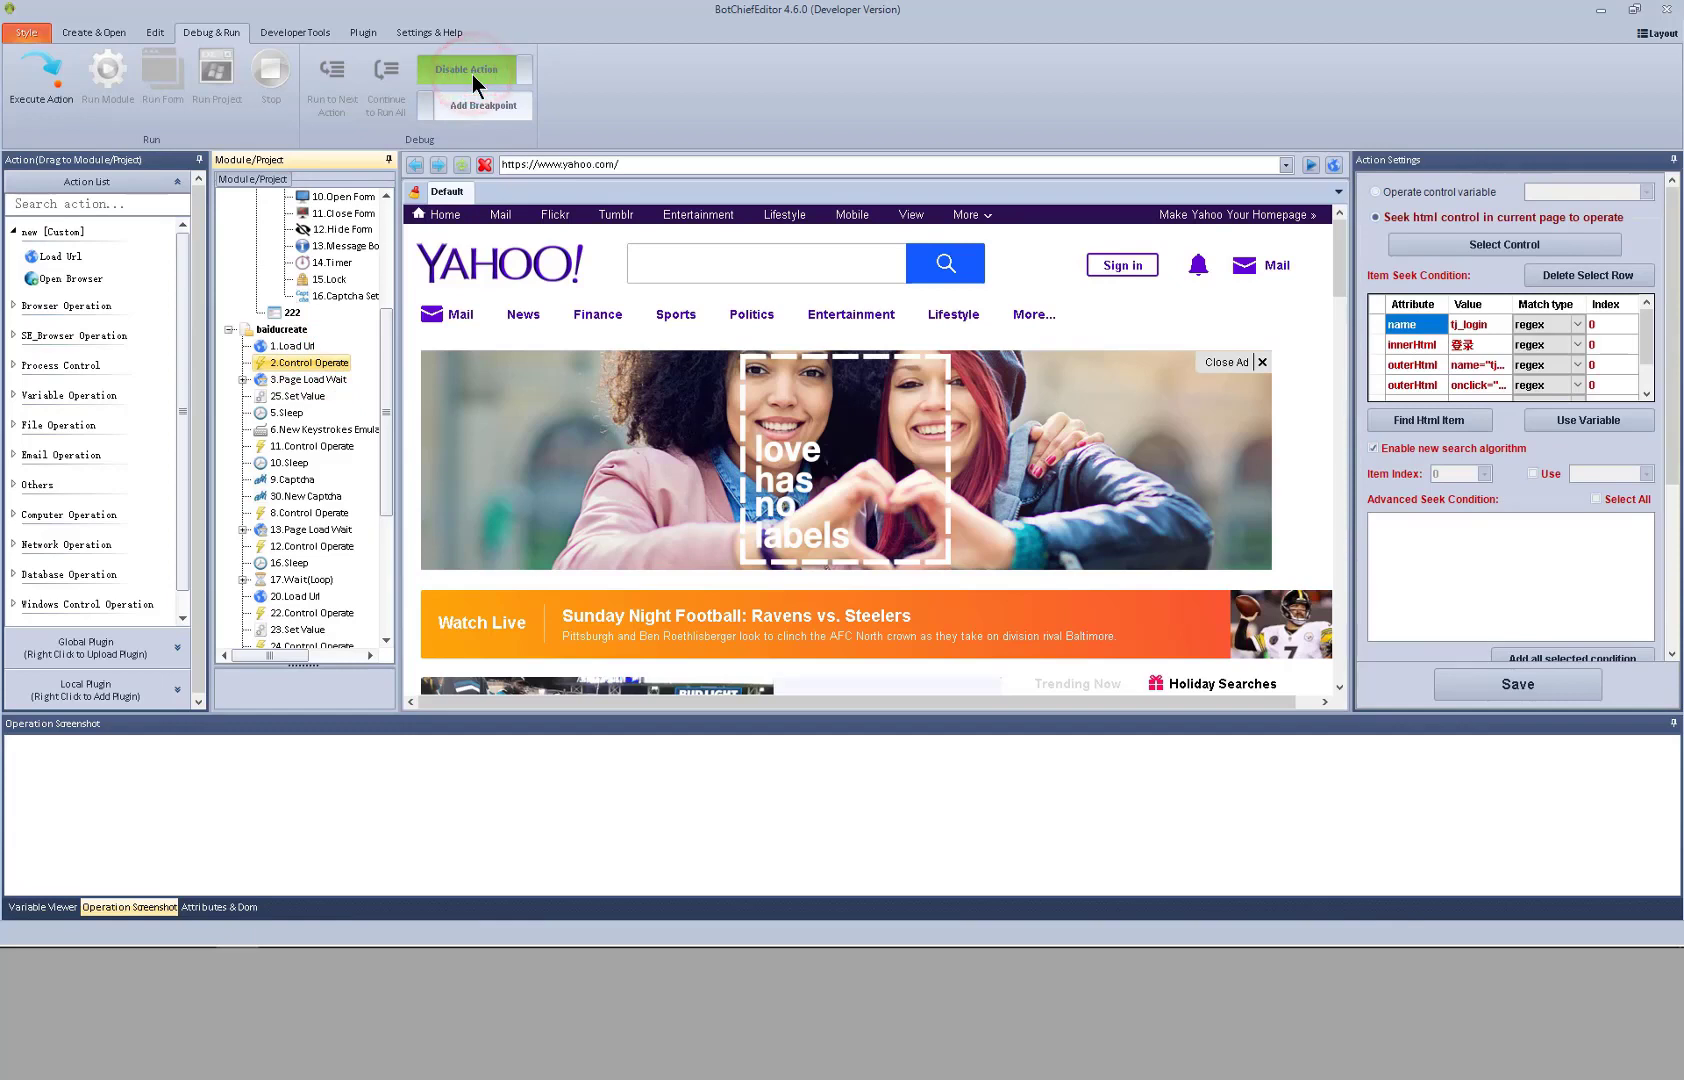
View the Compile & Output window for modules and the compile dialog for the Mystudy project, leaving both without compiling.
click(303, 36)
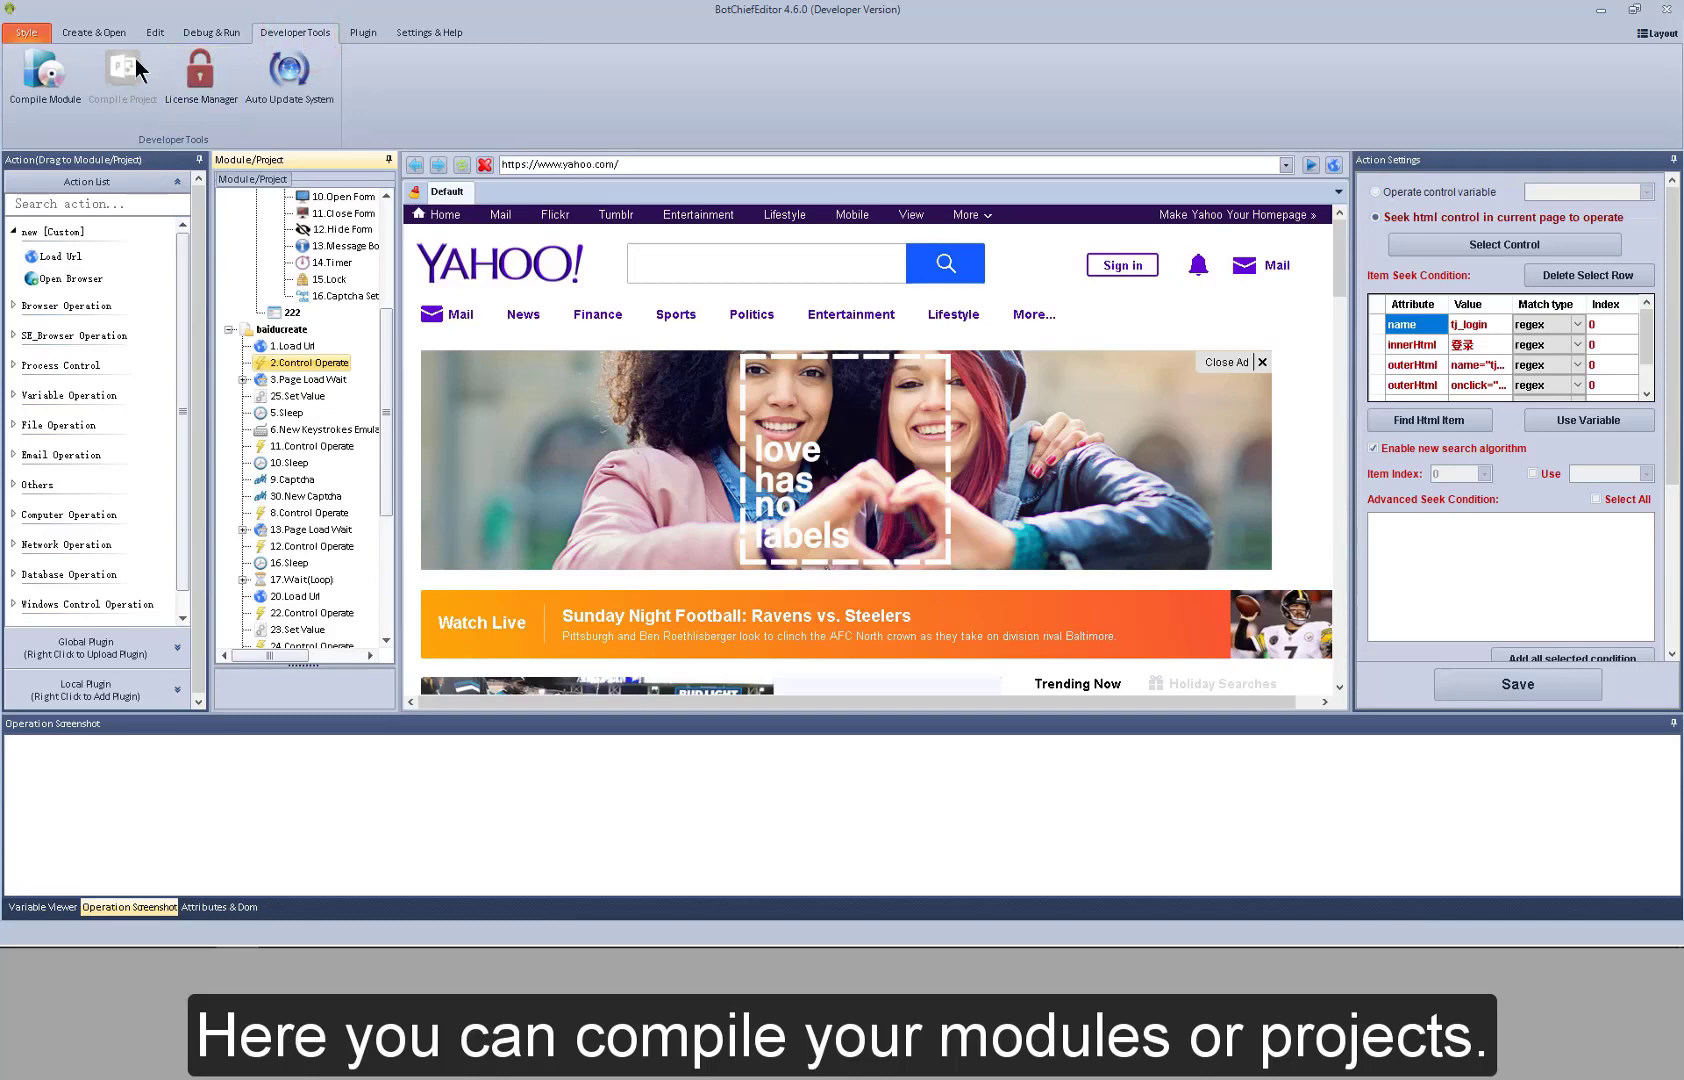
click(41, 111)
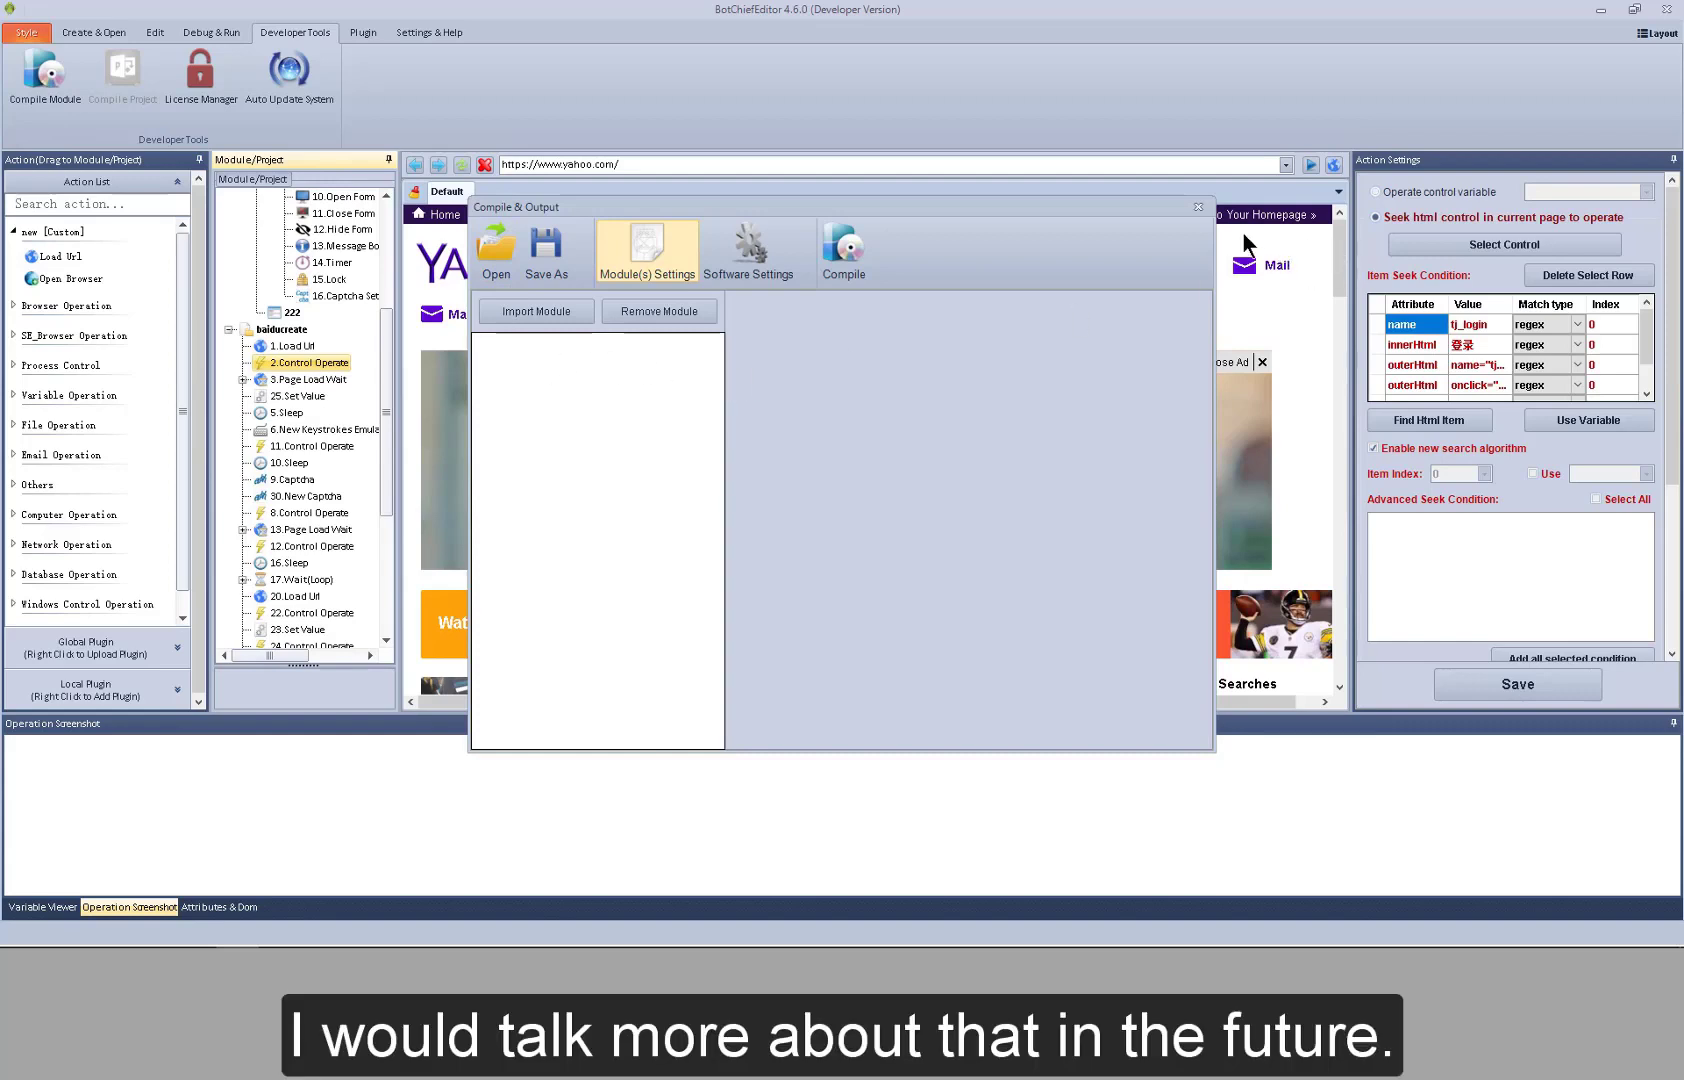
click(1199, 206)
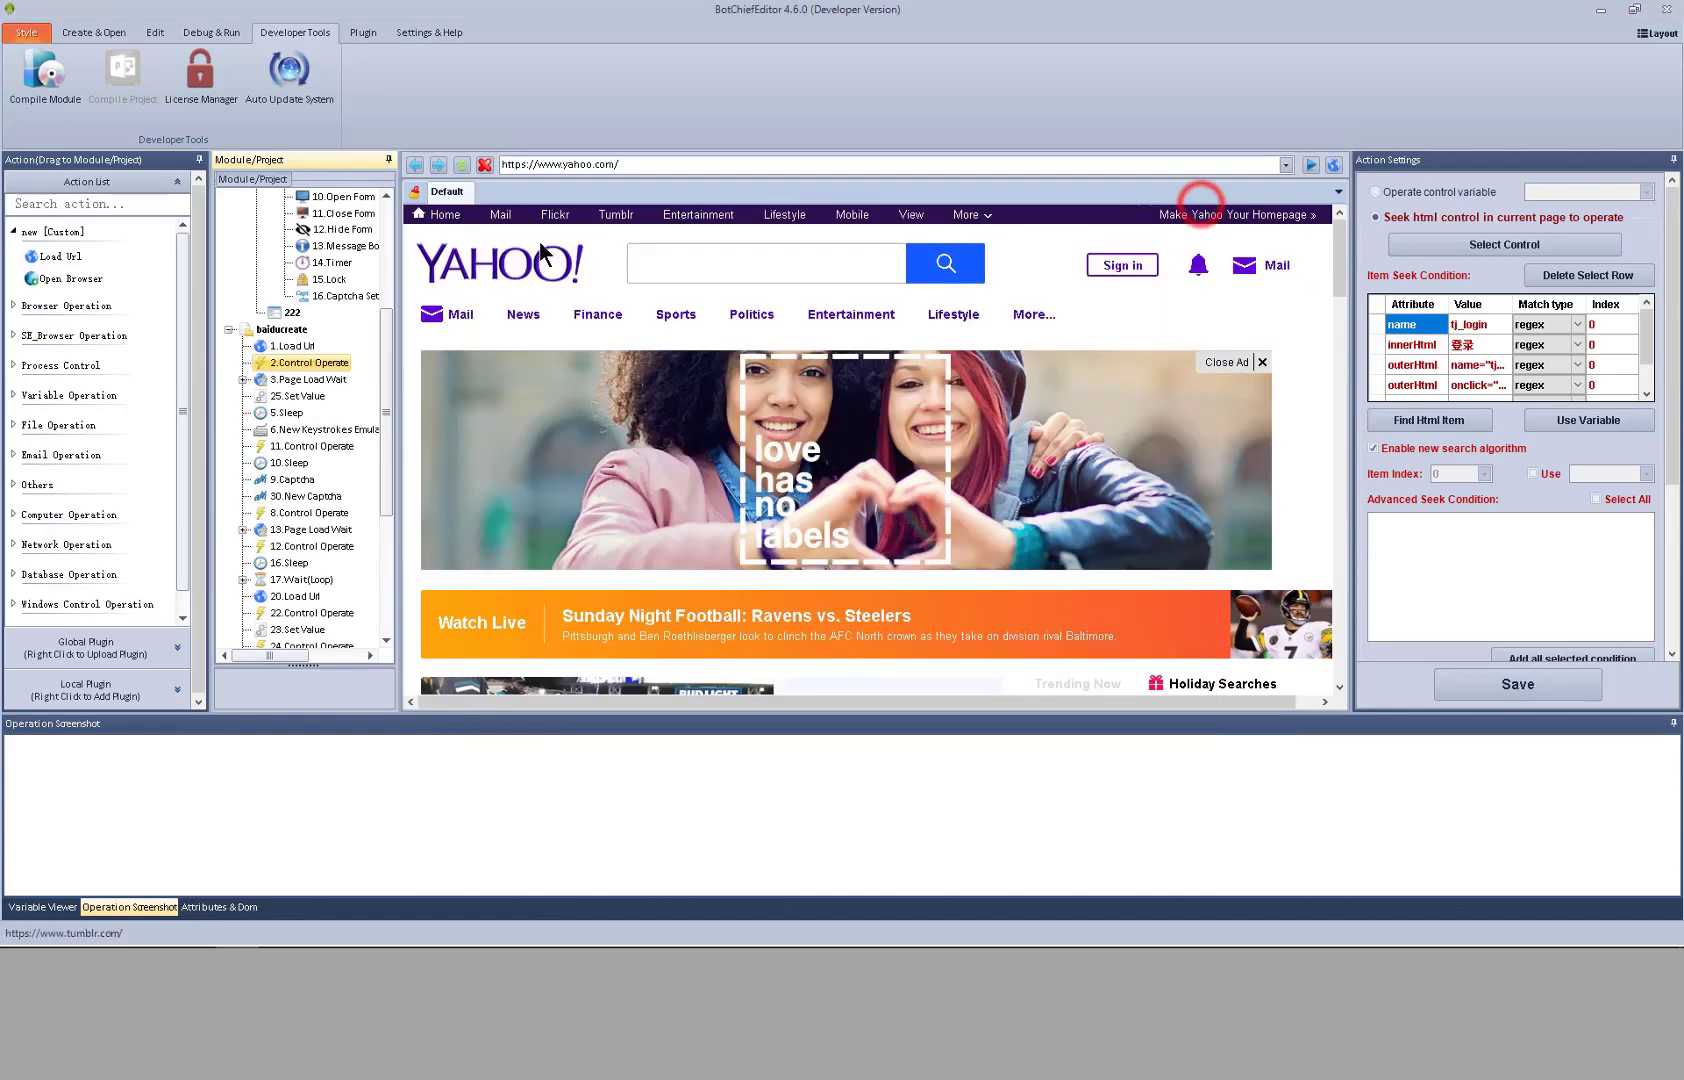
click(123, 100)
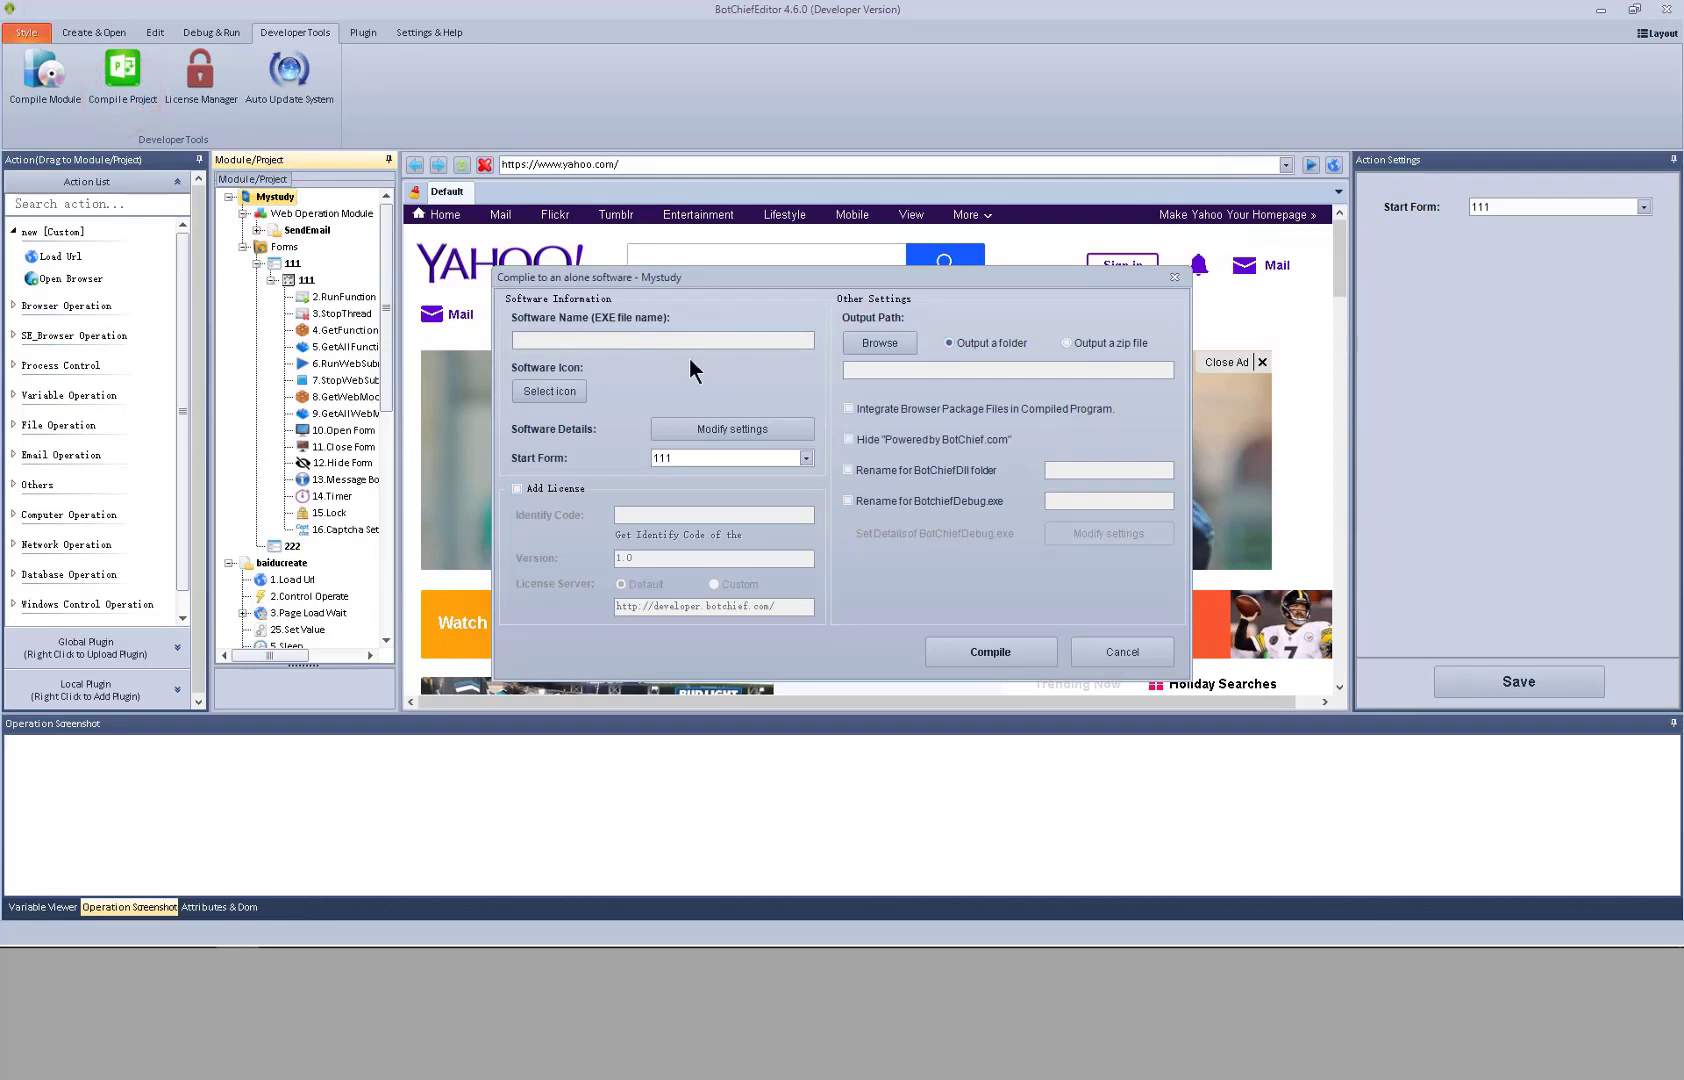
click(1131, 651)
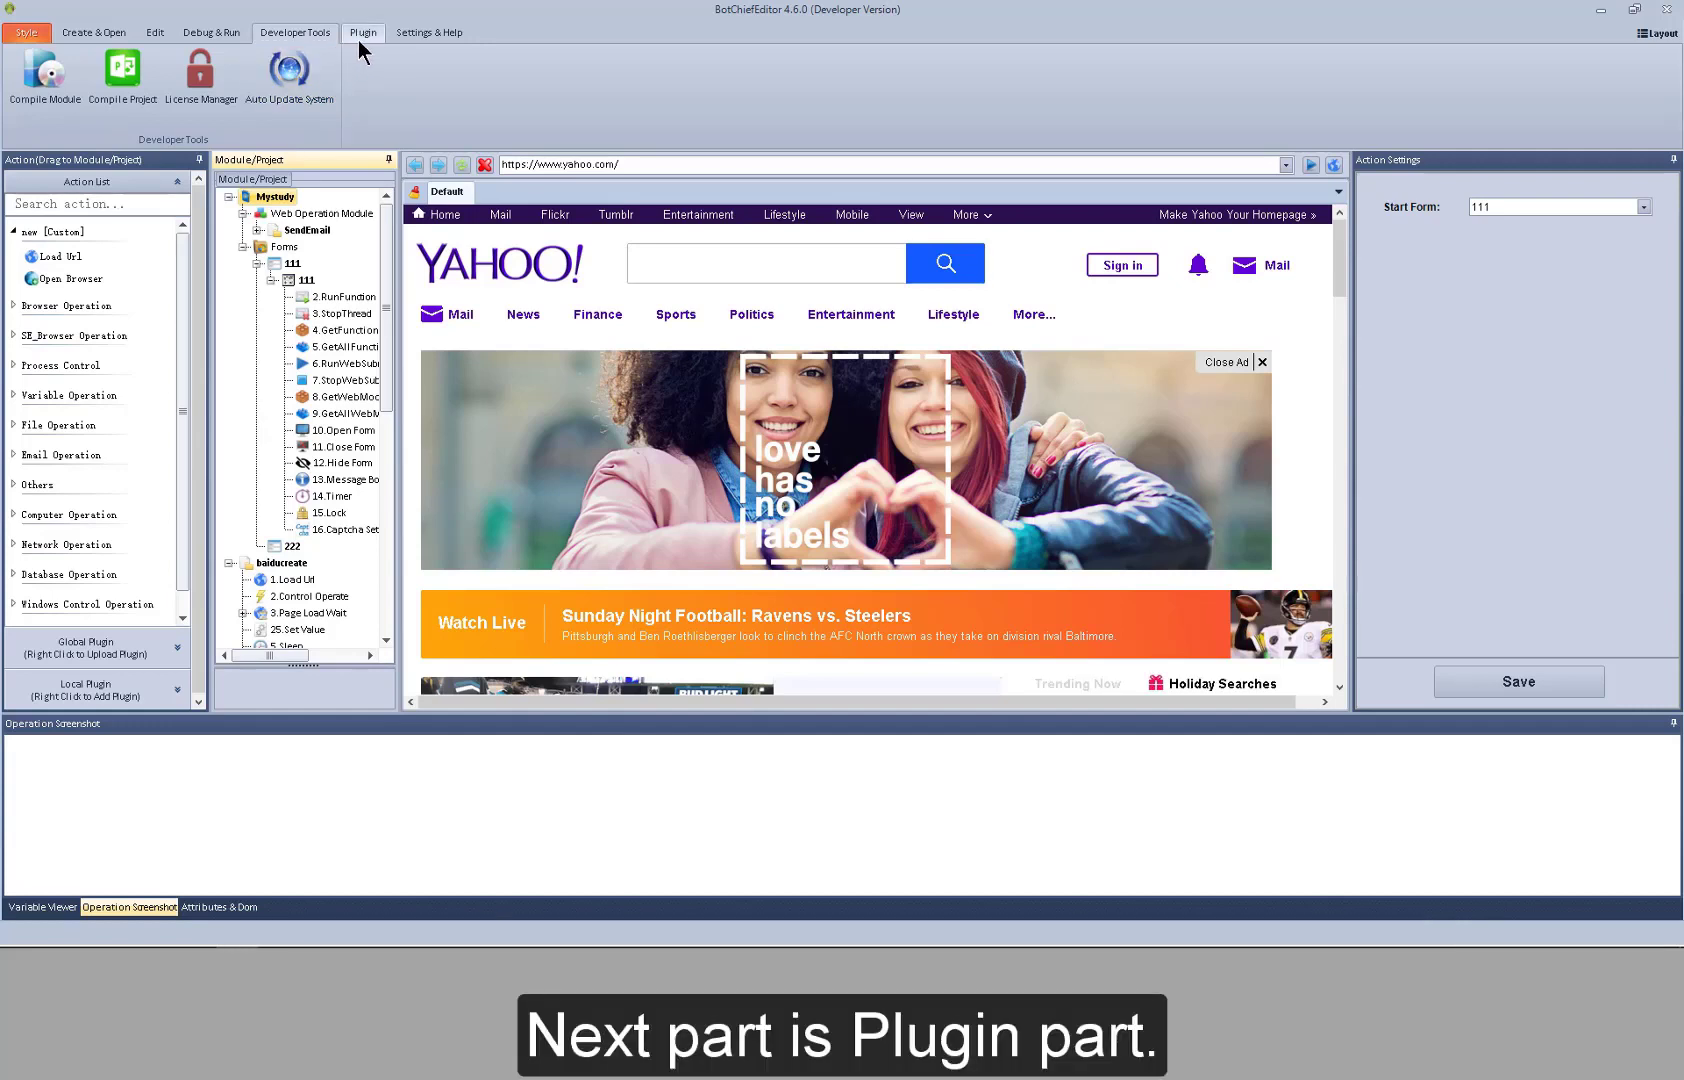
View the Add Plugin form and the file dialog for importing a plugin without adding anything, and expand the Global Plugin list.
click(360, 42)
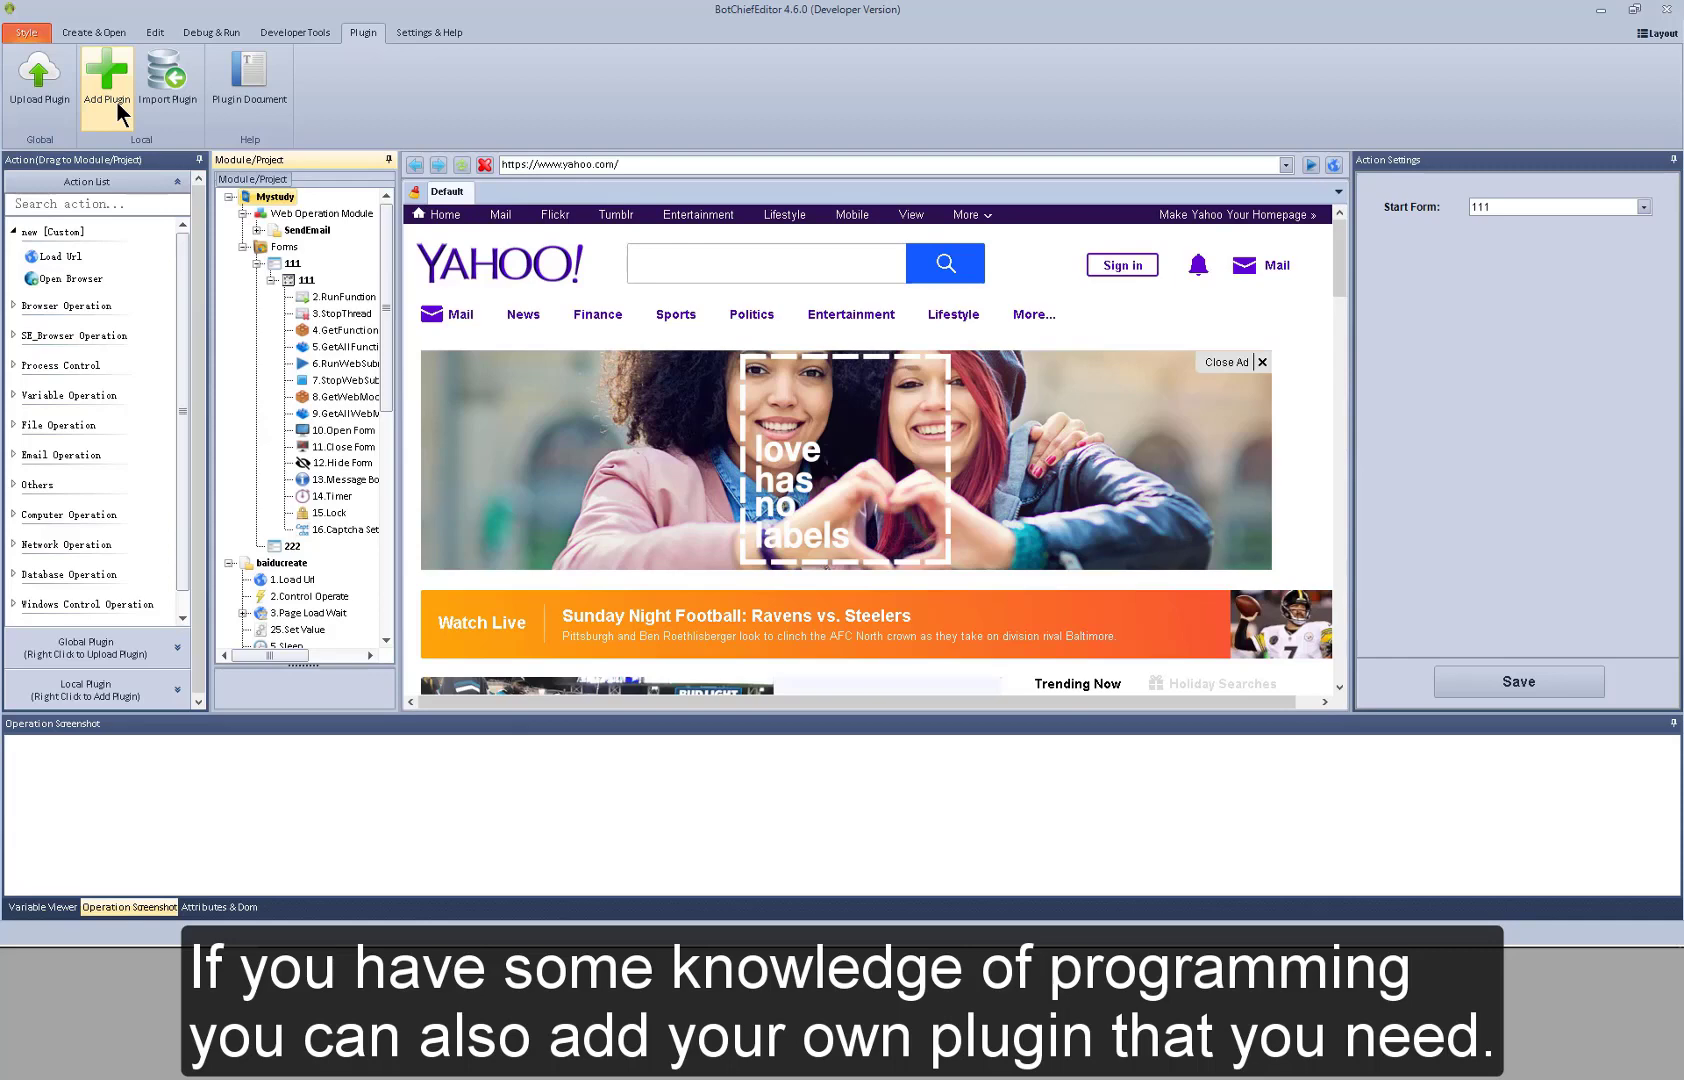
click(116, 101)
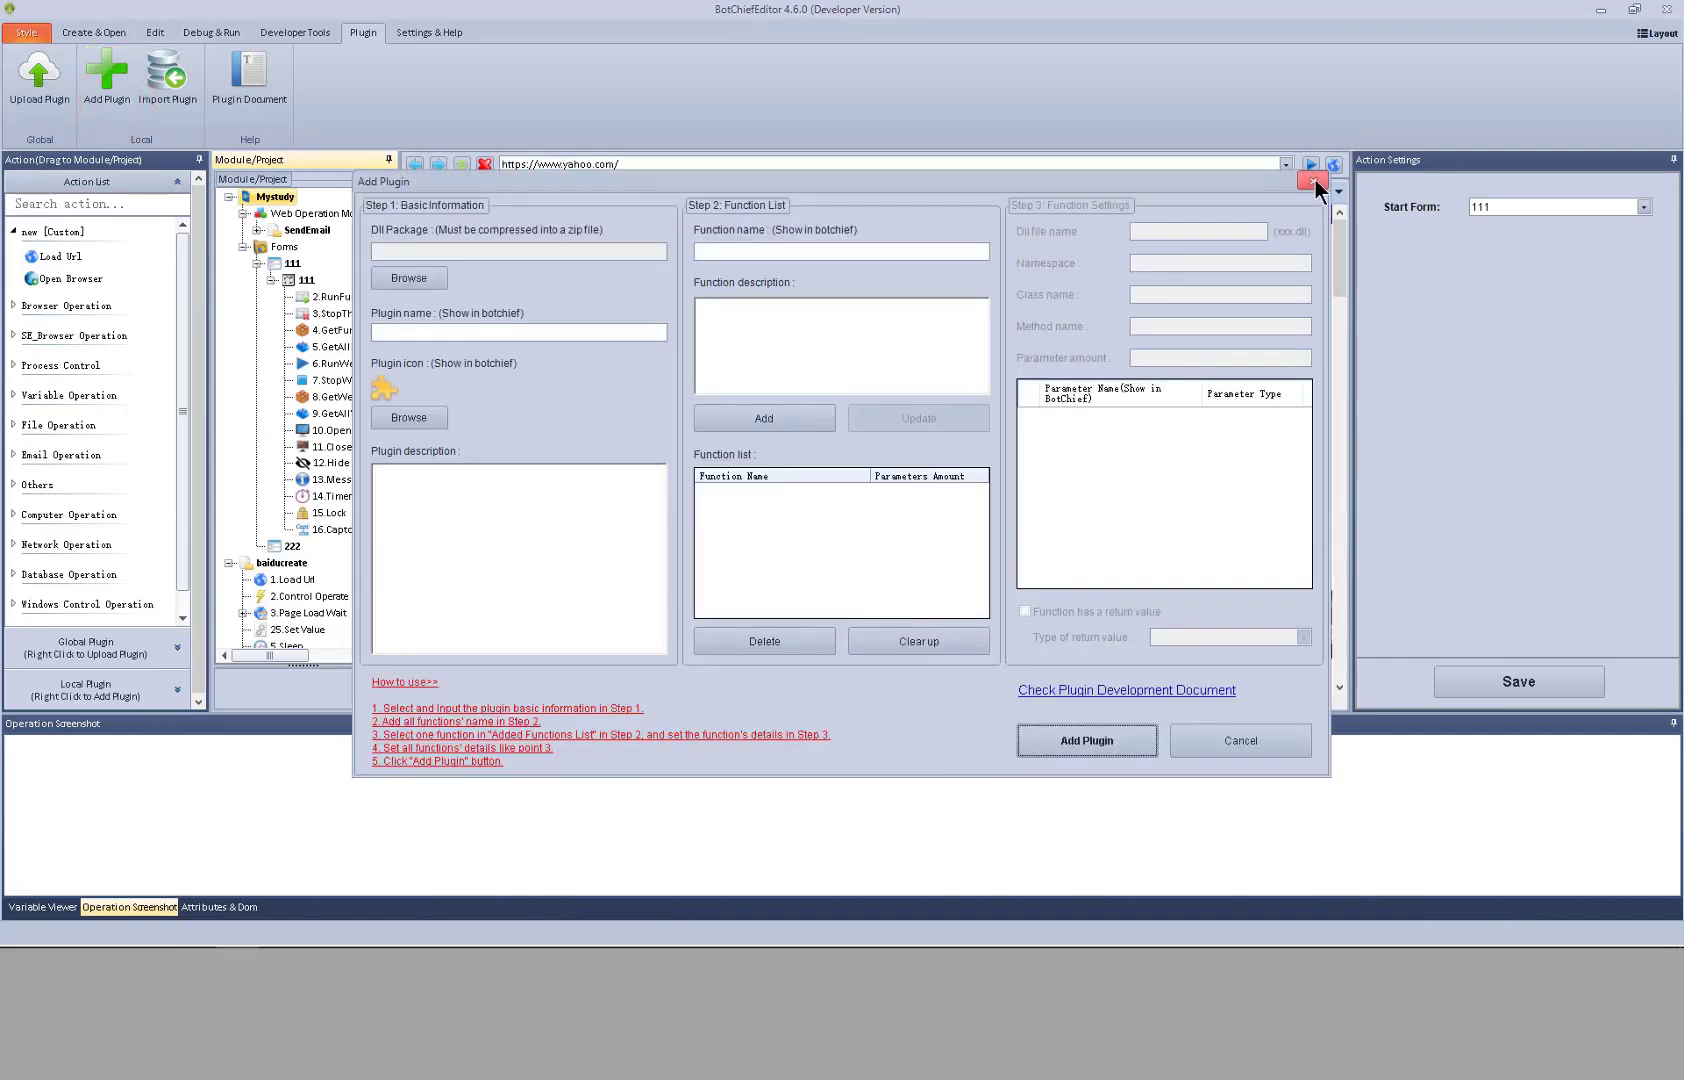
click(1313, 182)
click(159, 104)
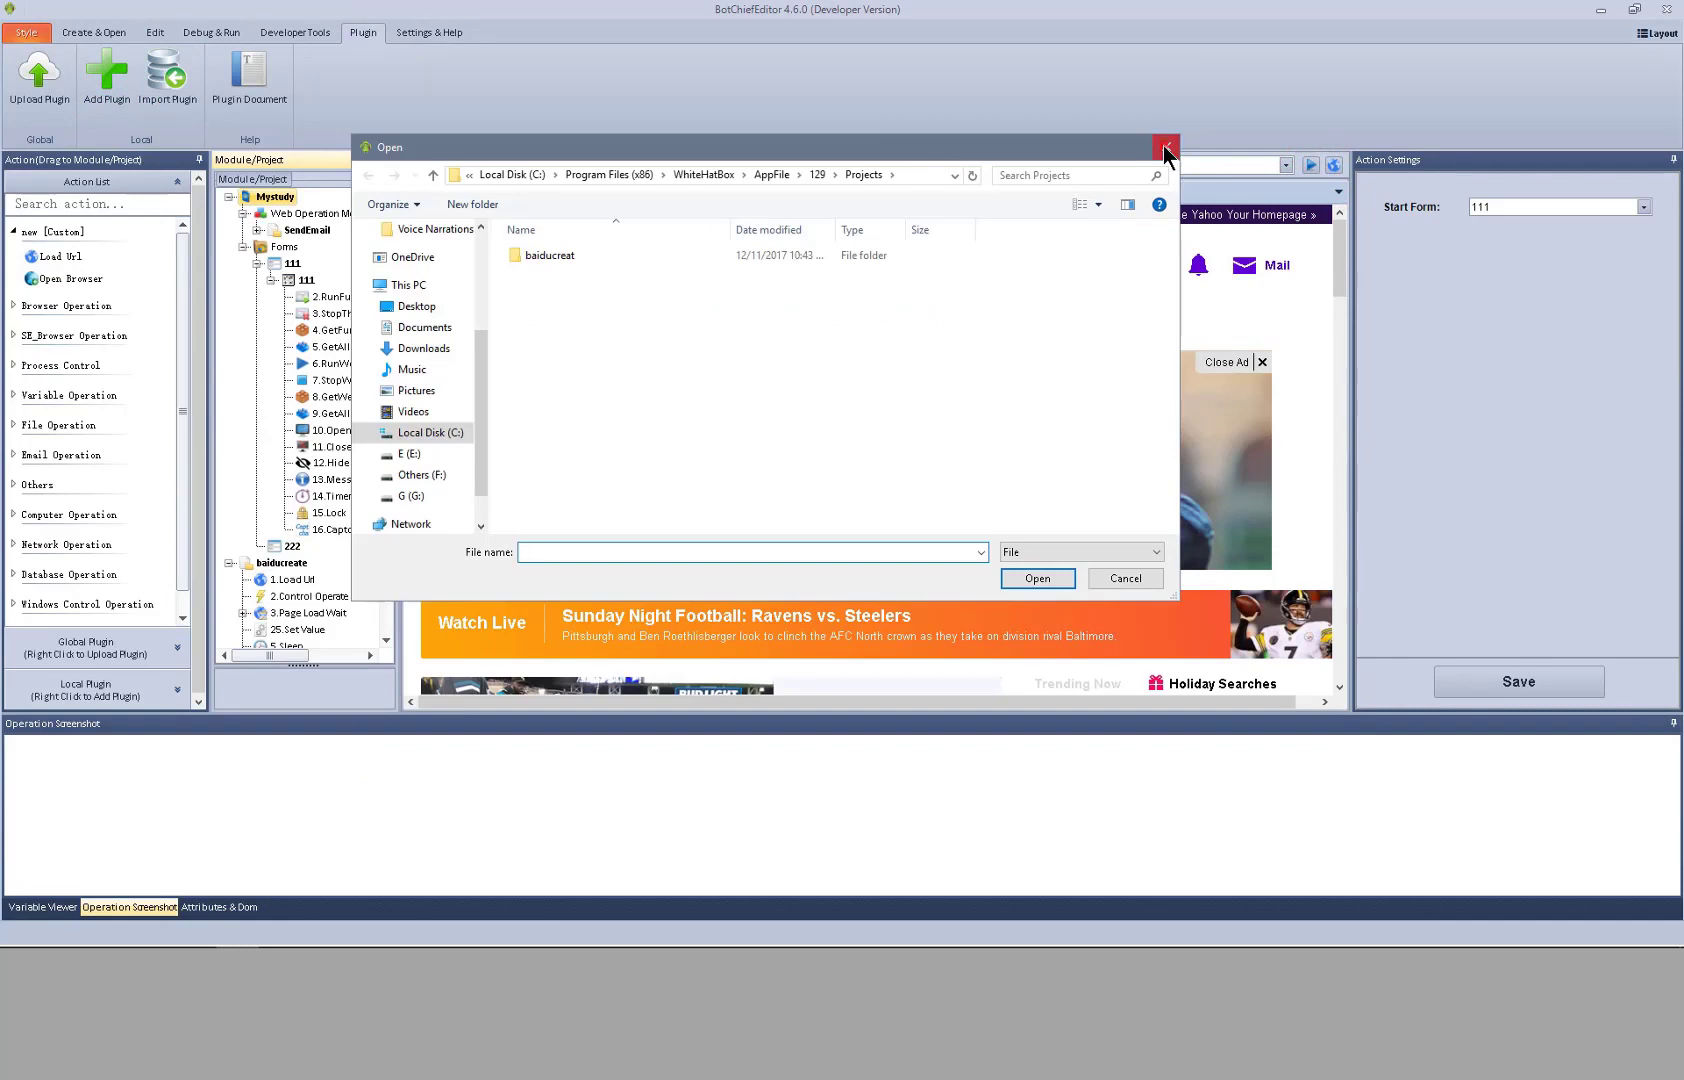
click(1165, 148)
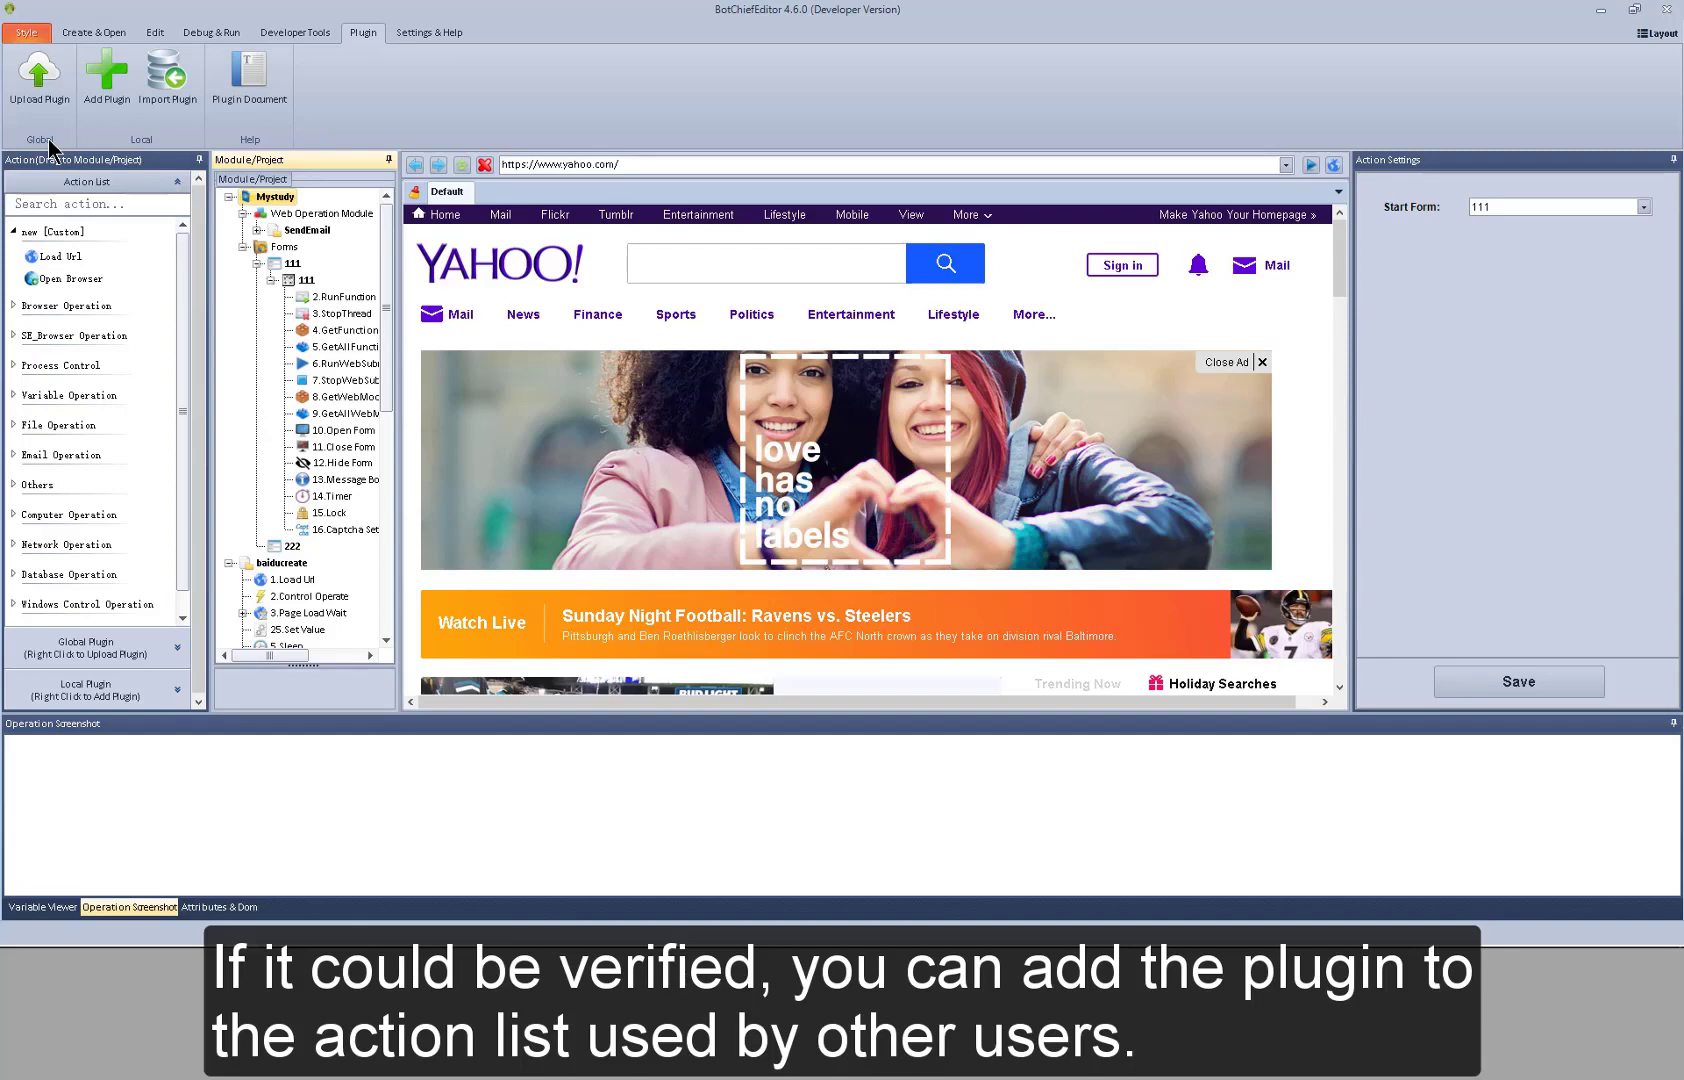
click(177, 649)
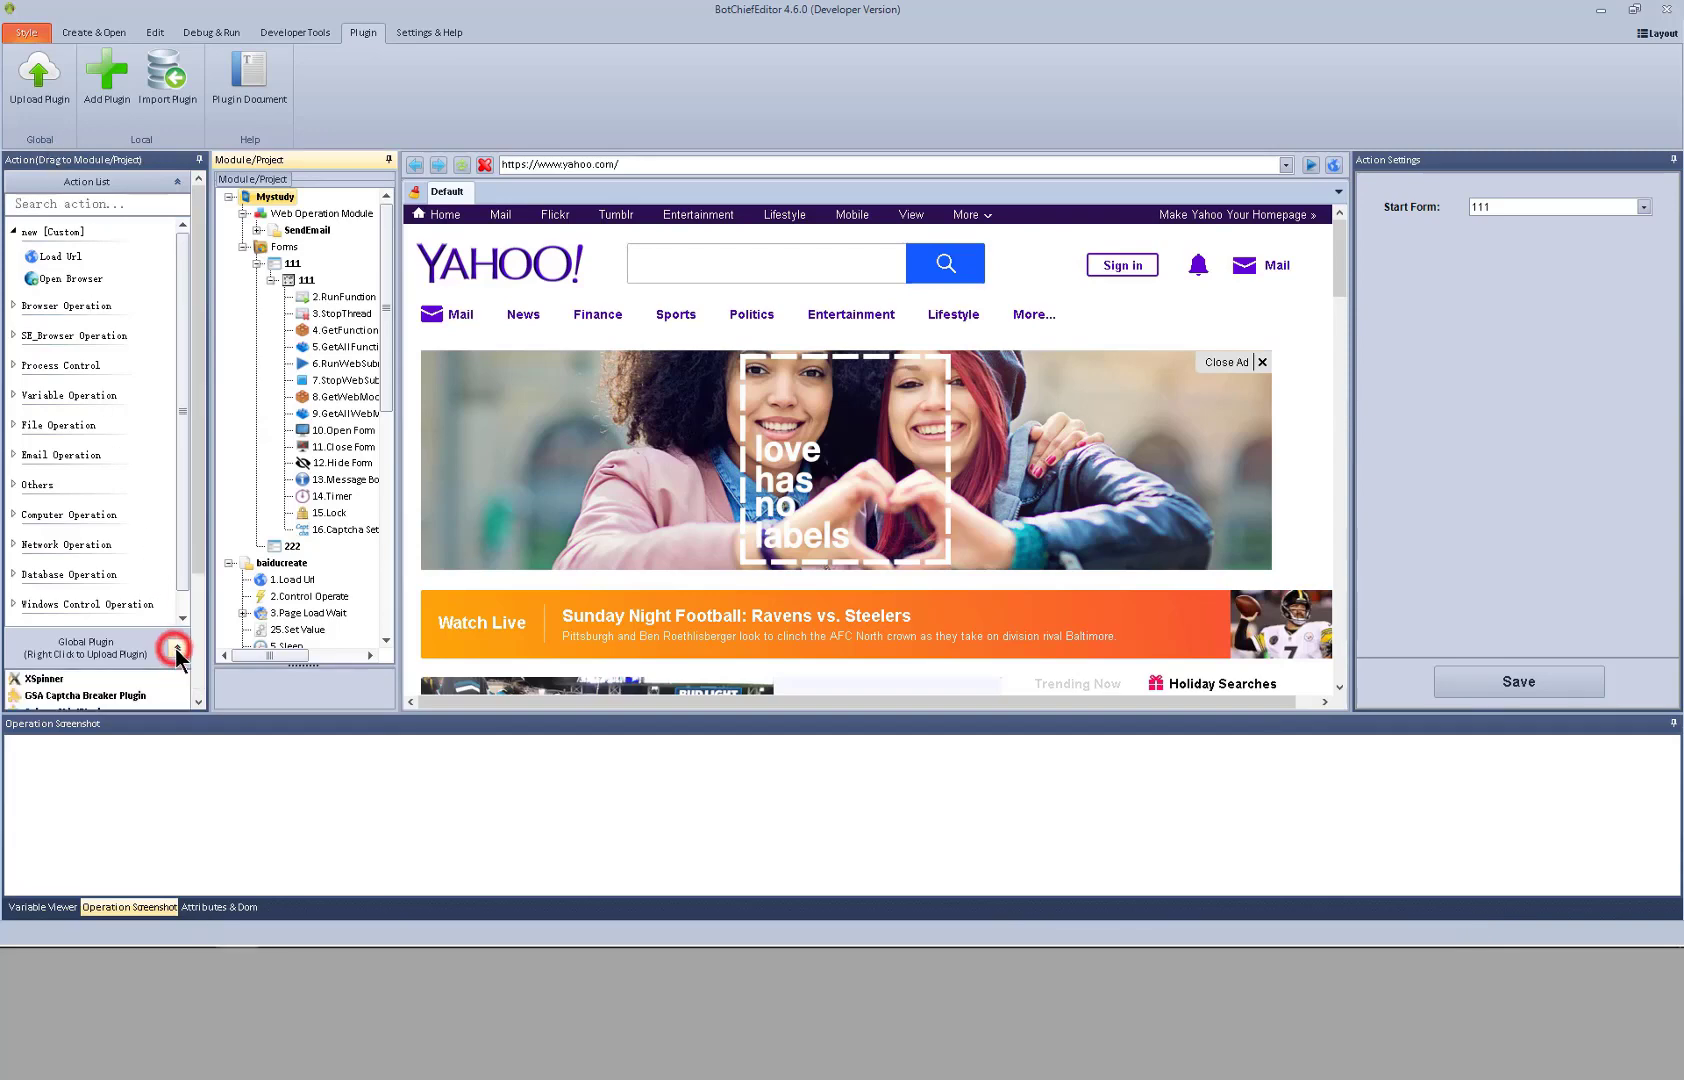
View the available captcha services and select the 2Captcha plugin among the global plugins.
click(419, 40)
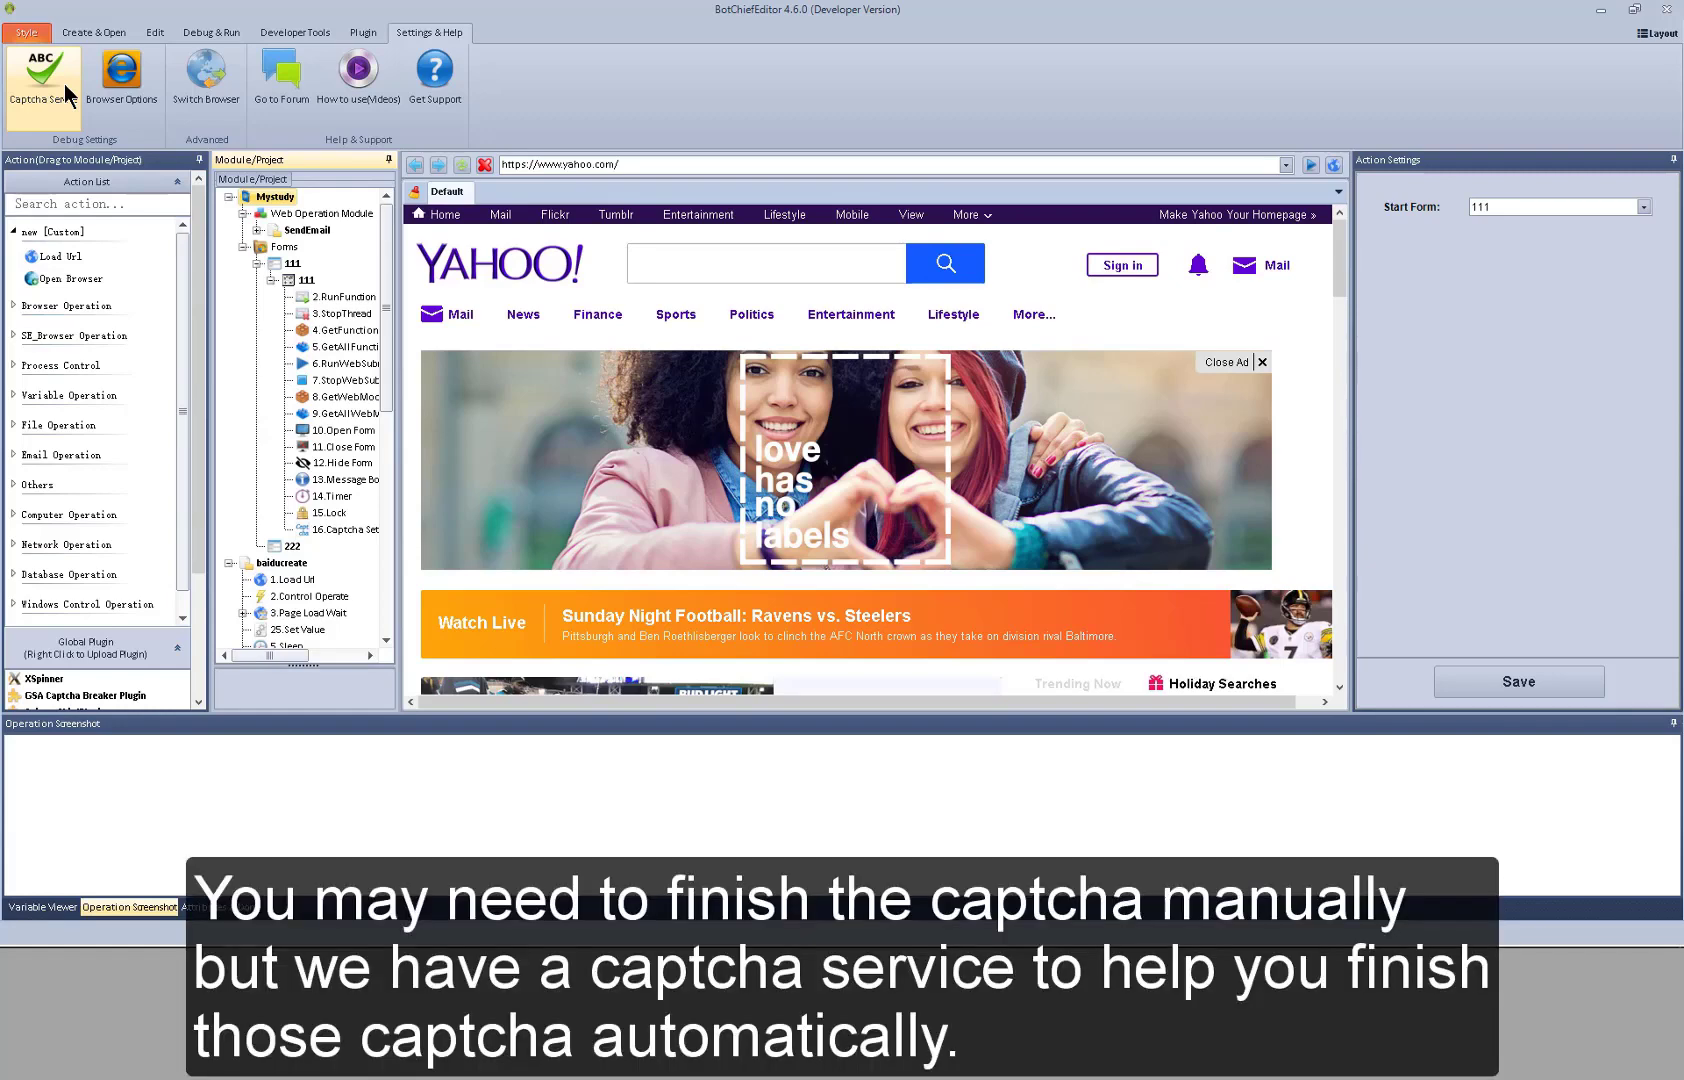
click(64, 84)
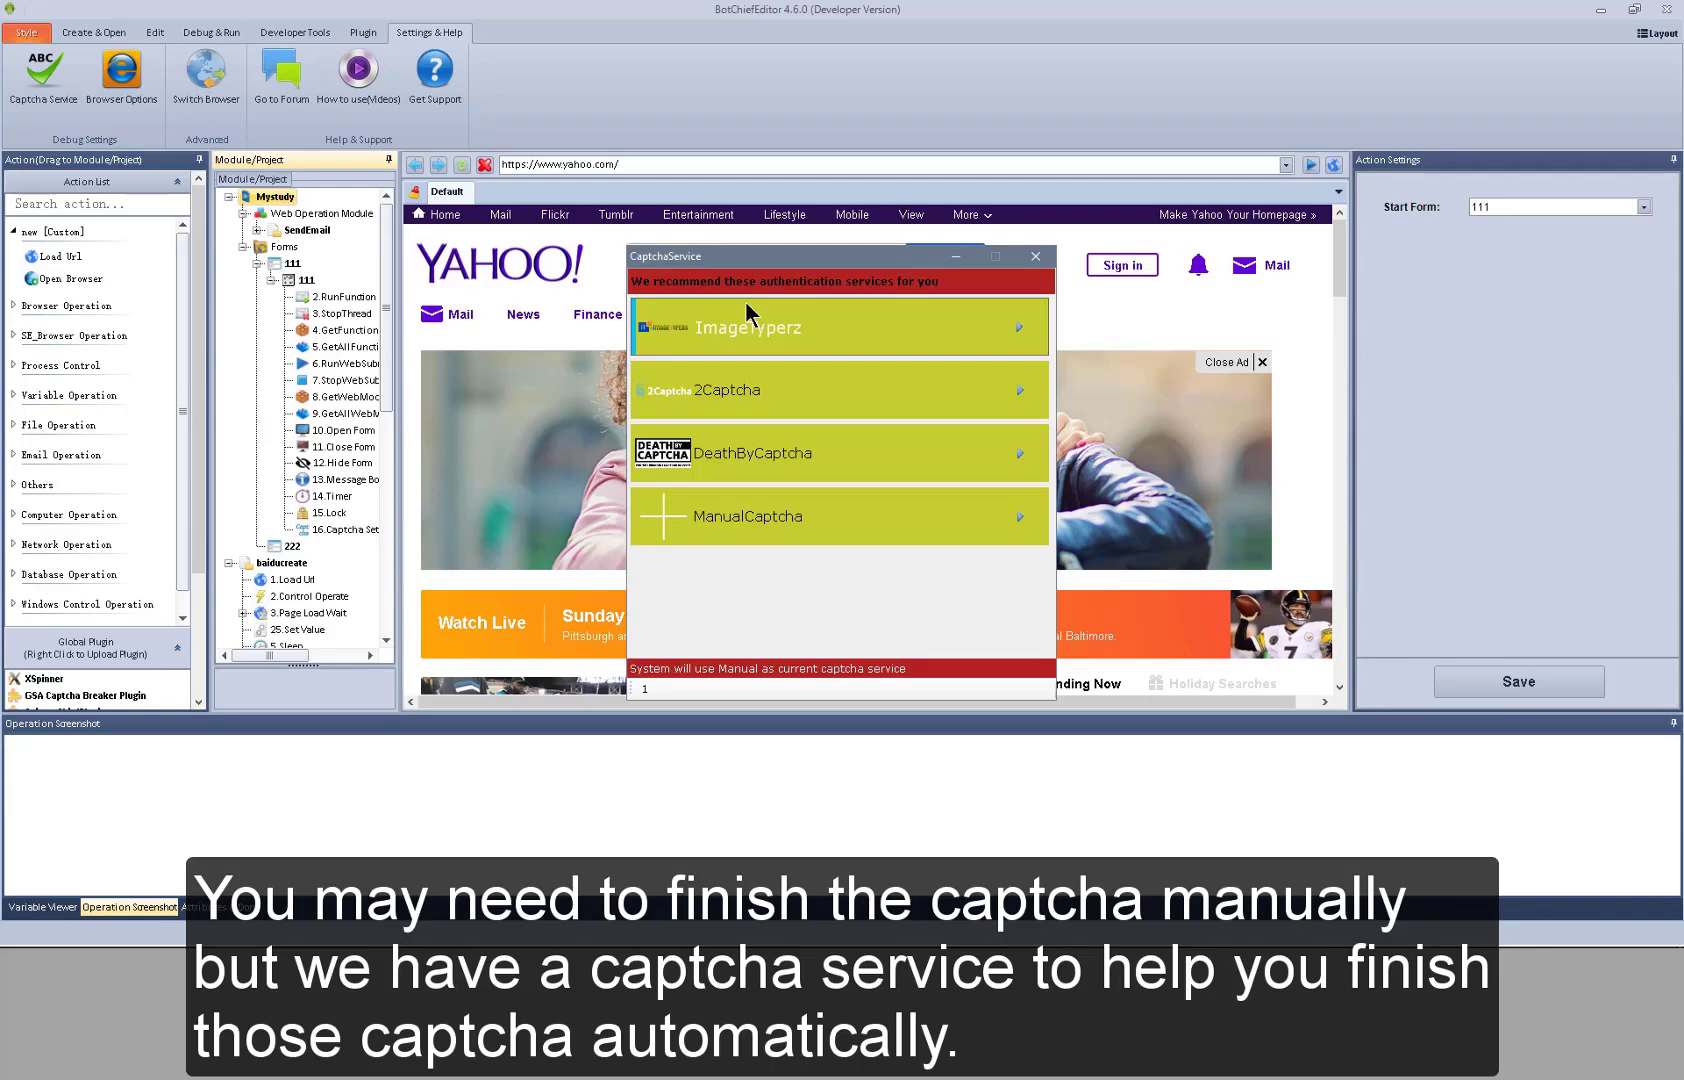
click(1035, 256)
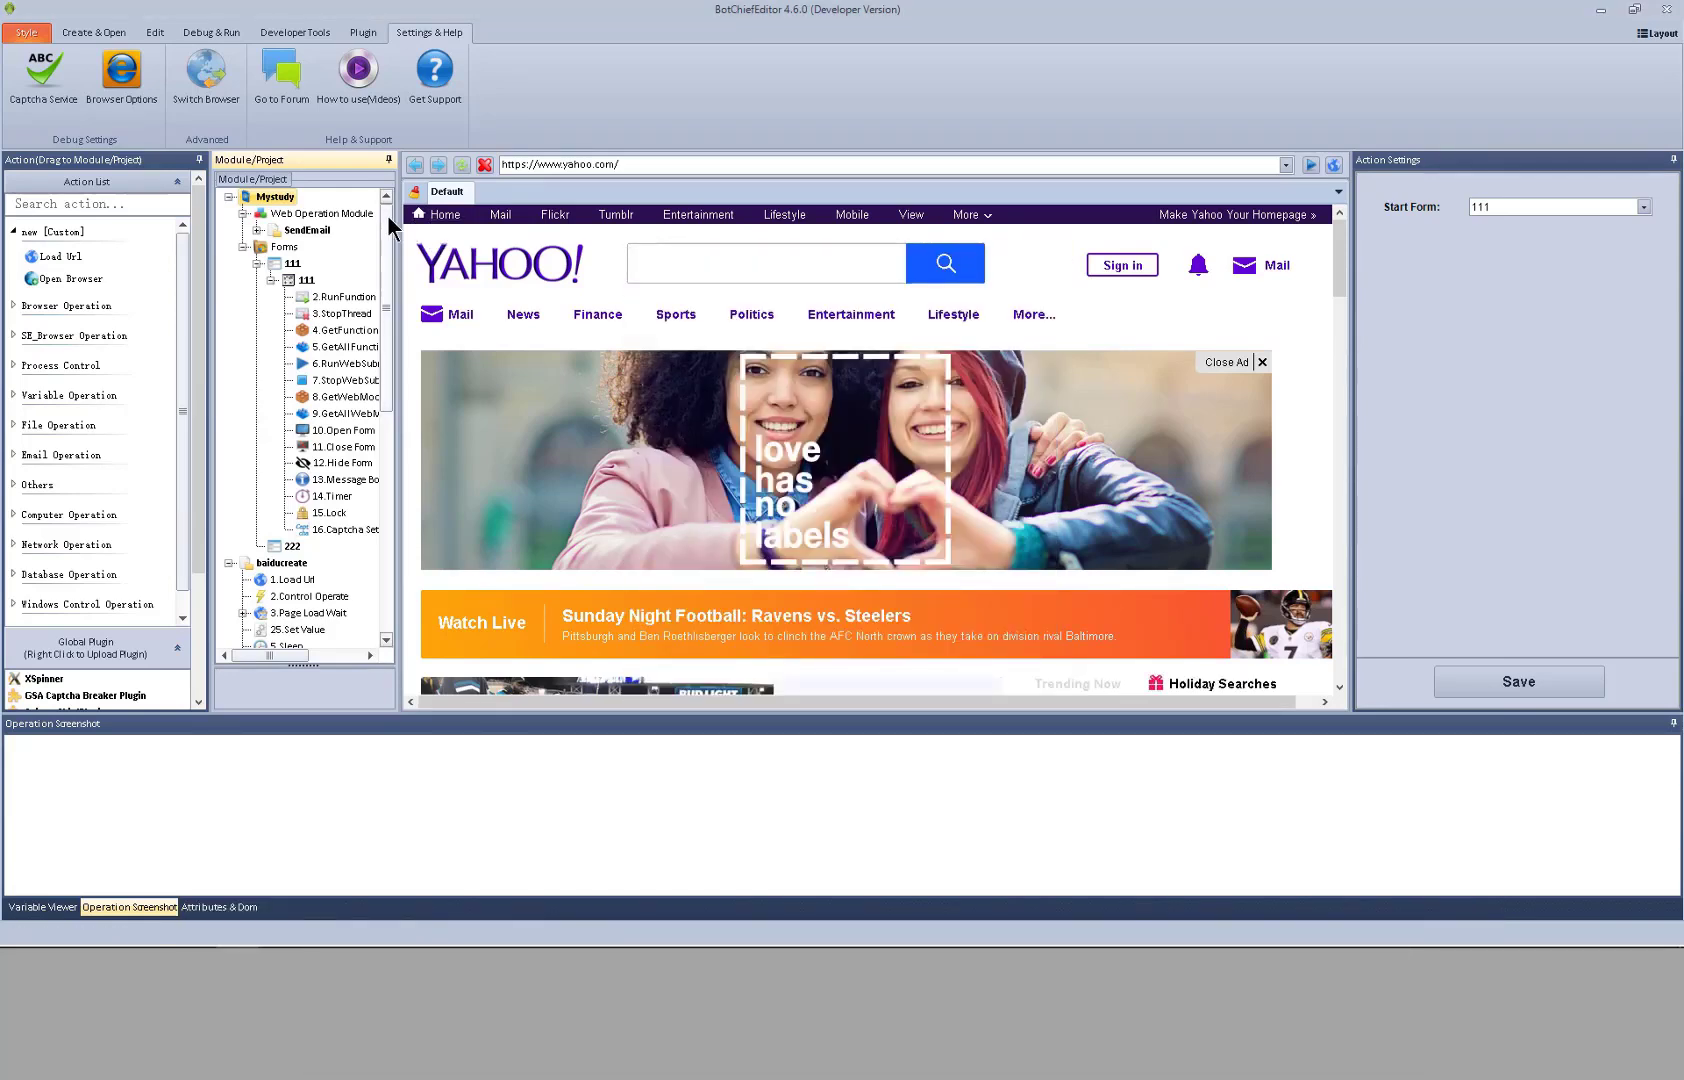
drag(188, 252, 130, 489)
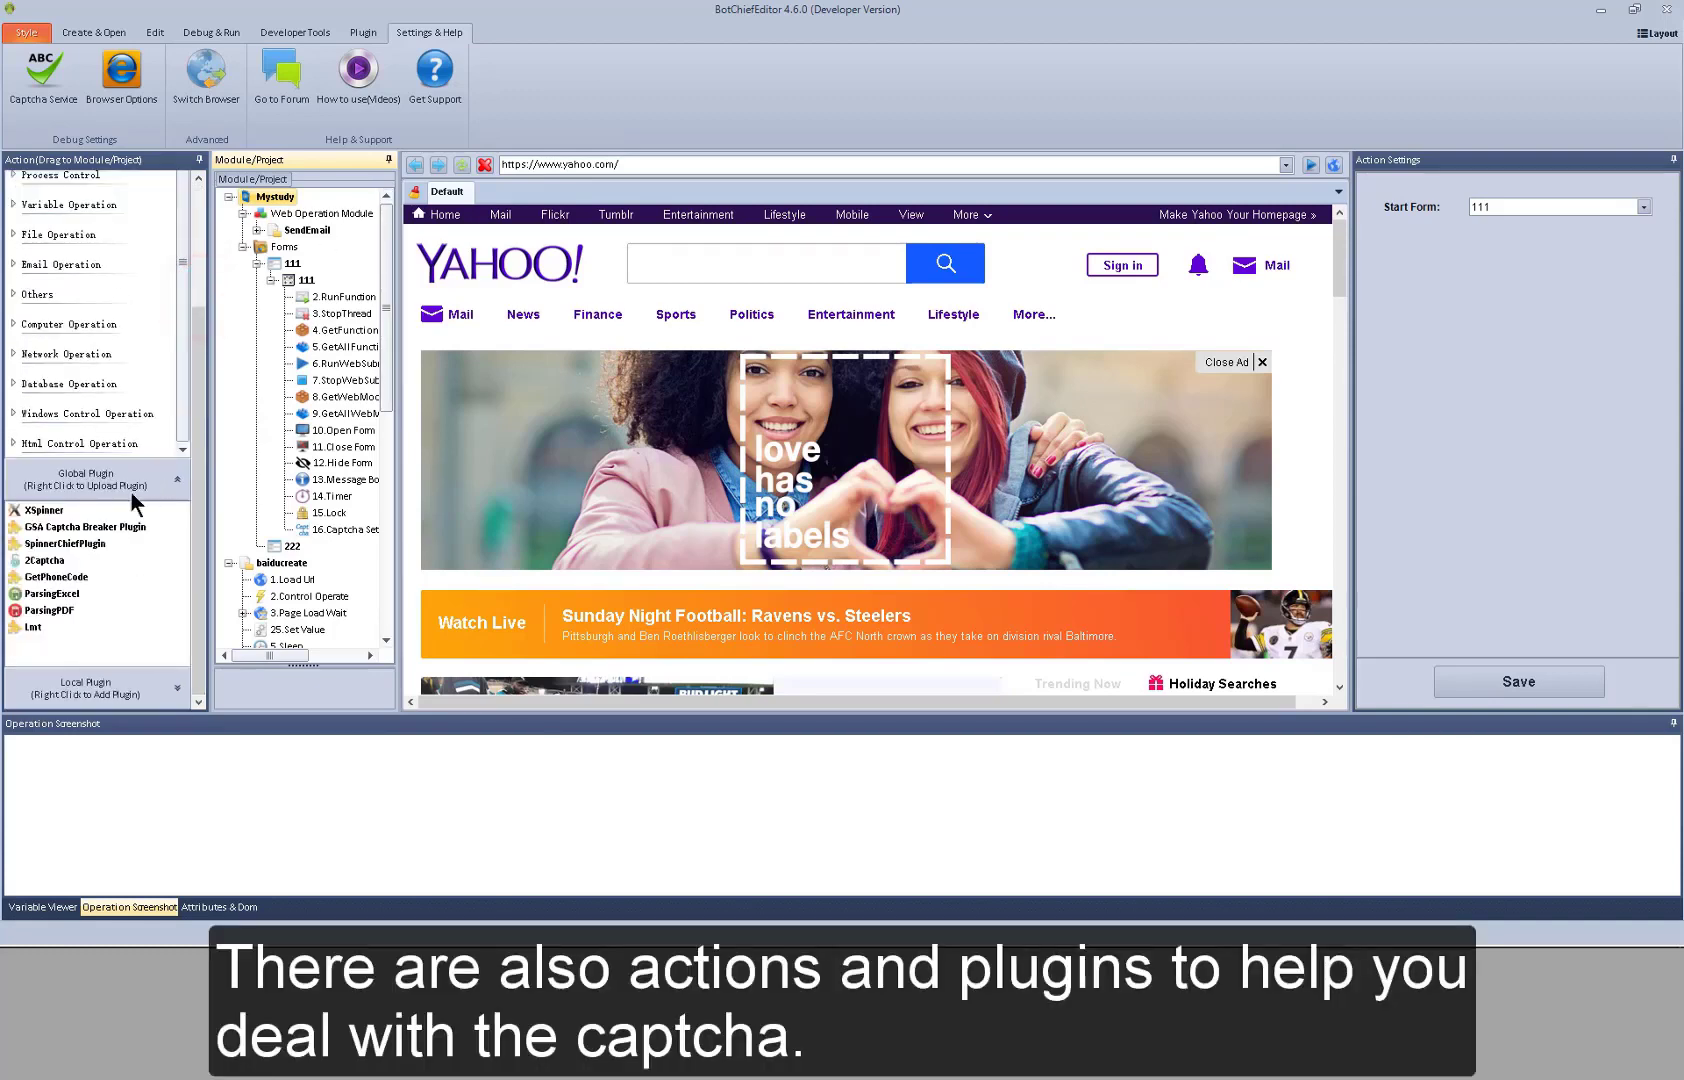
click(56, 561)
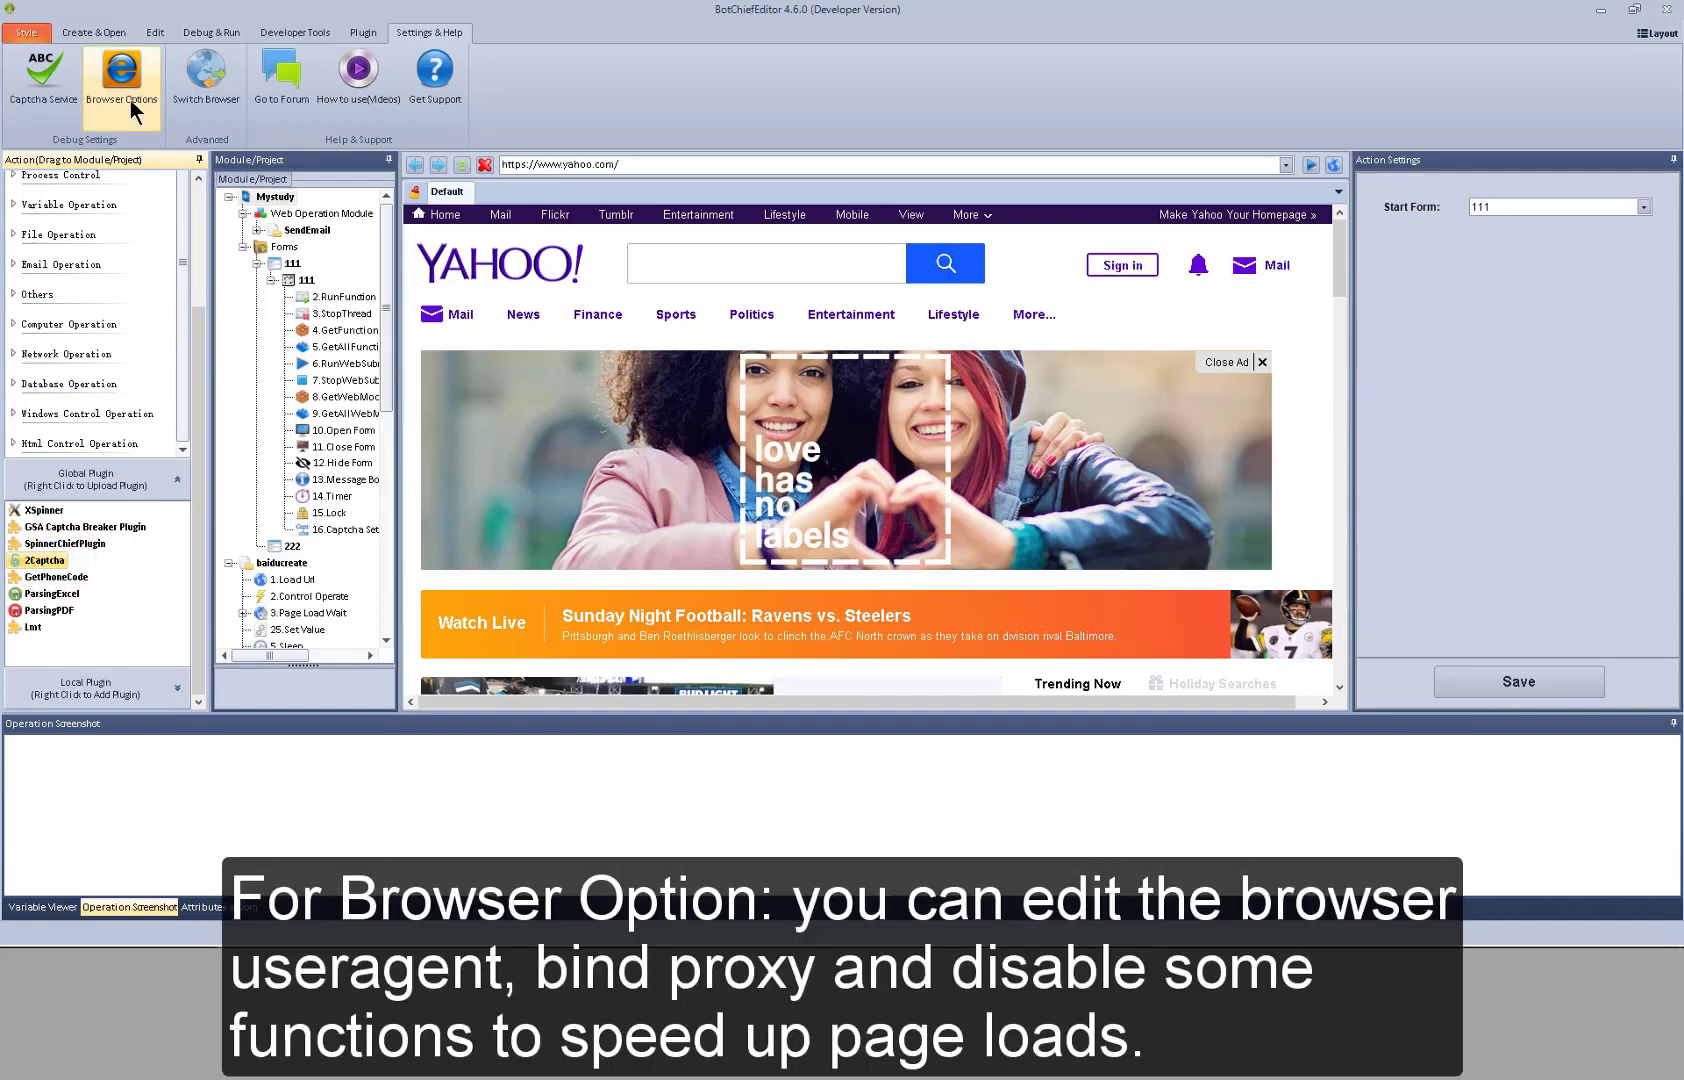
View the browser's user-agent, proxy and disabling options, and leave without saving.
click(121, 80)
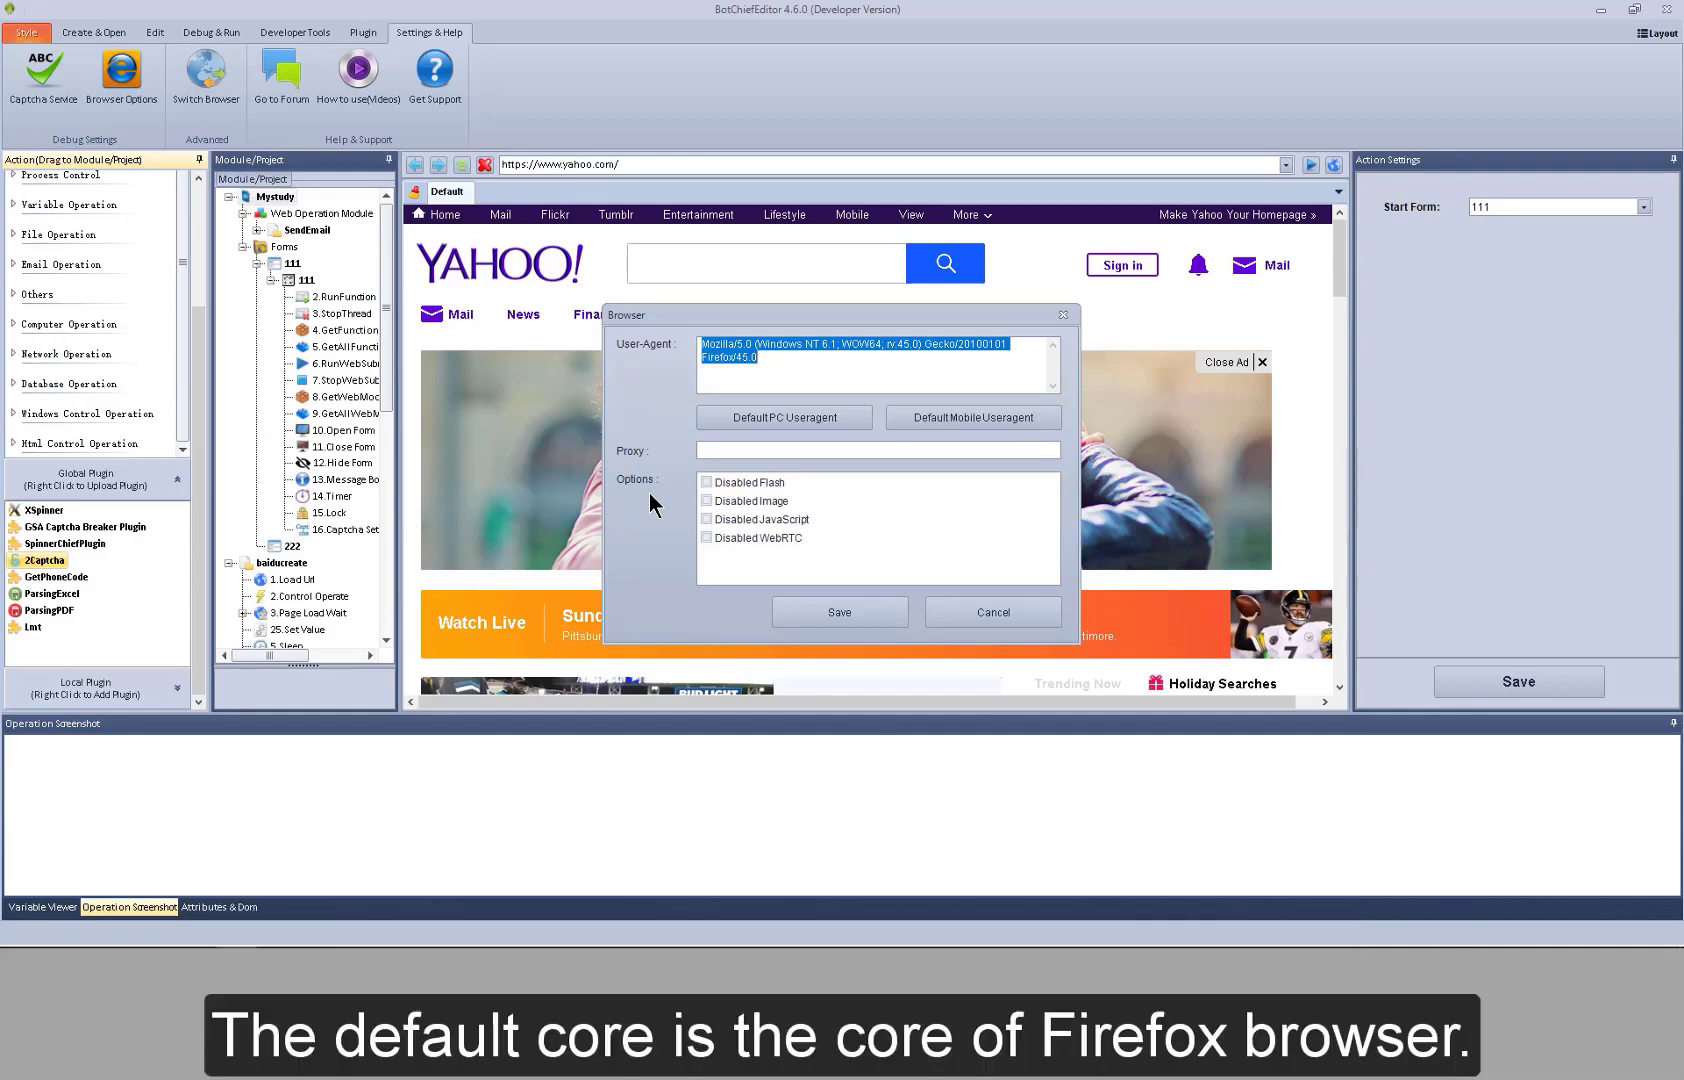
key(Escape)
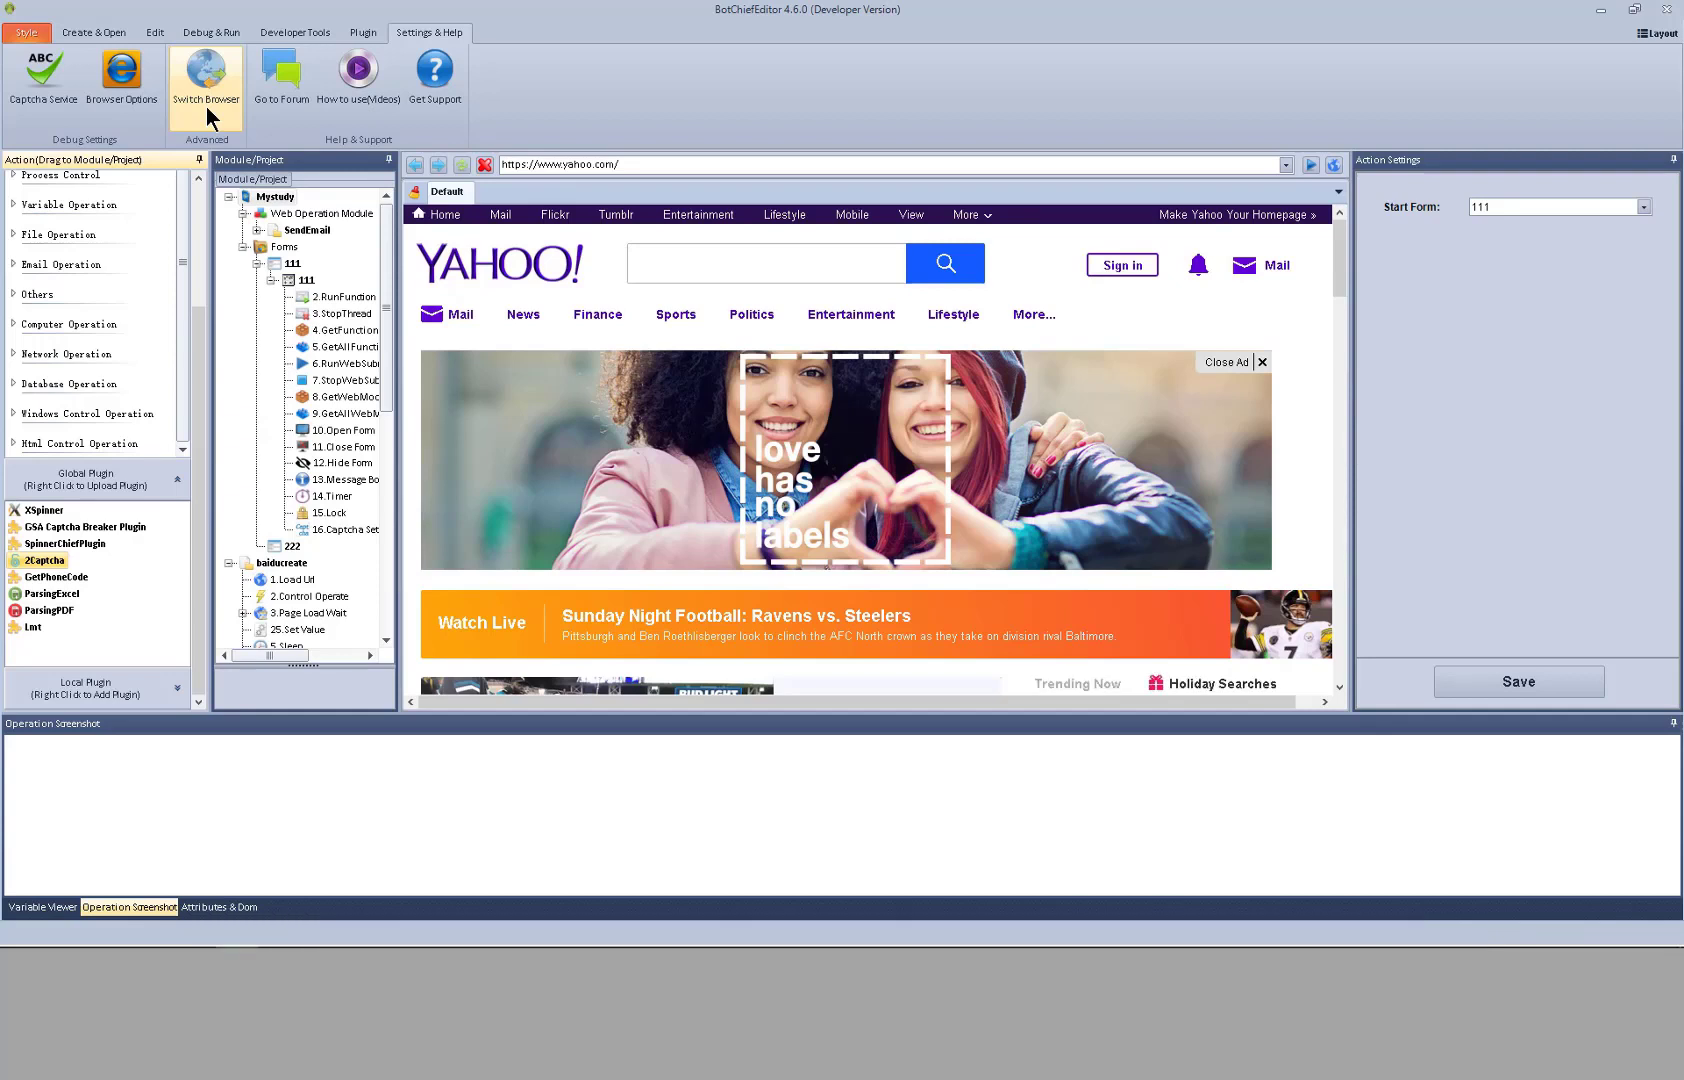
Restart the editor through the browser switcher with GeckoFx 29.0 selected, and show the Settings & Help commands.
click(207, 107)
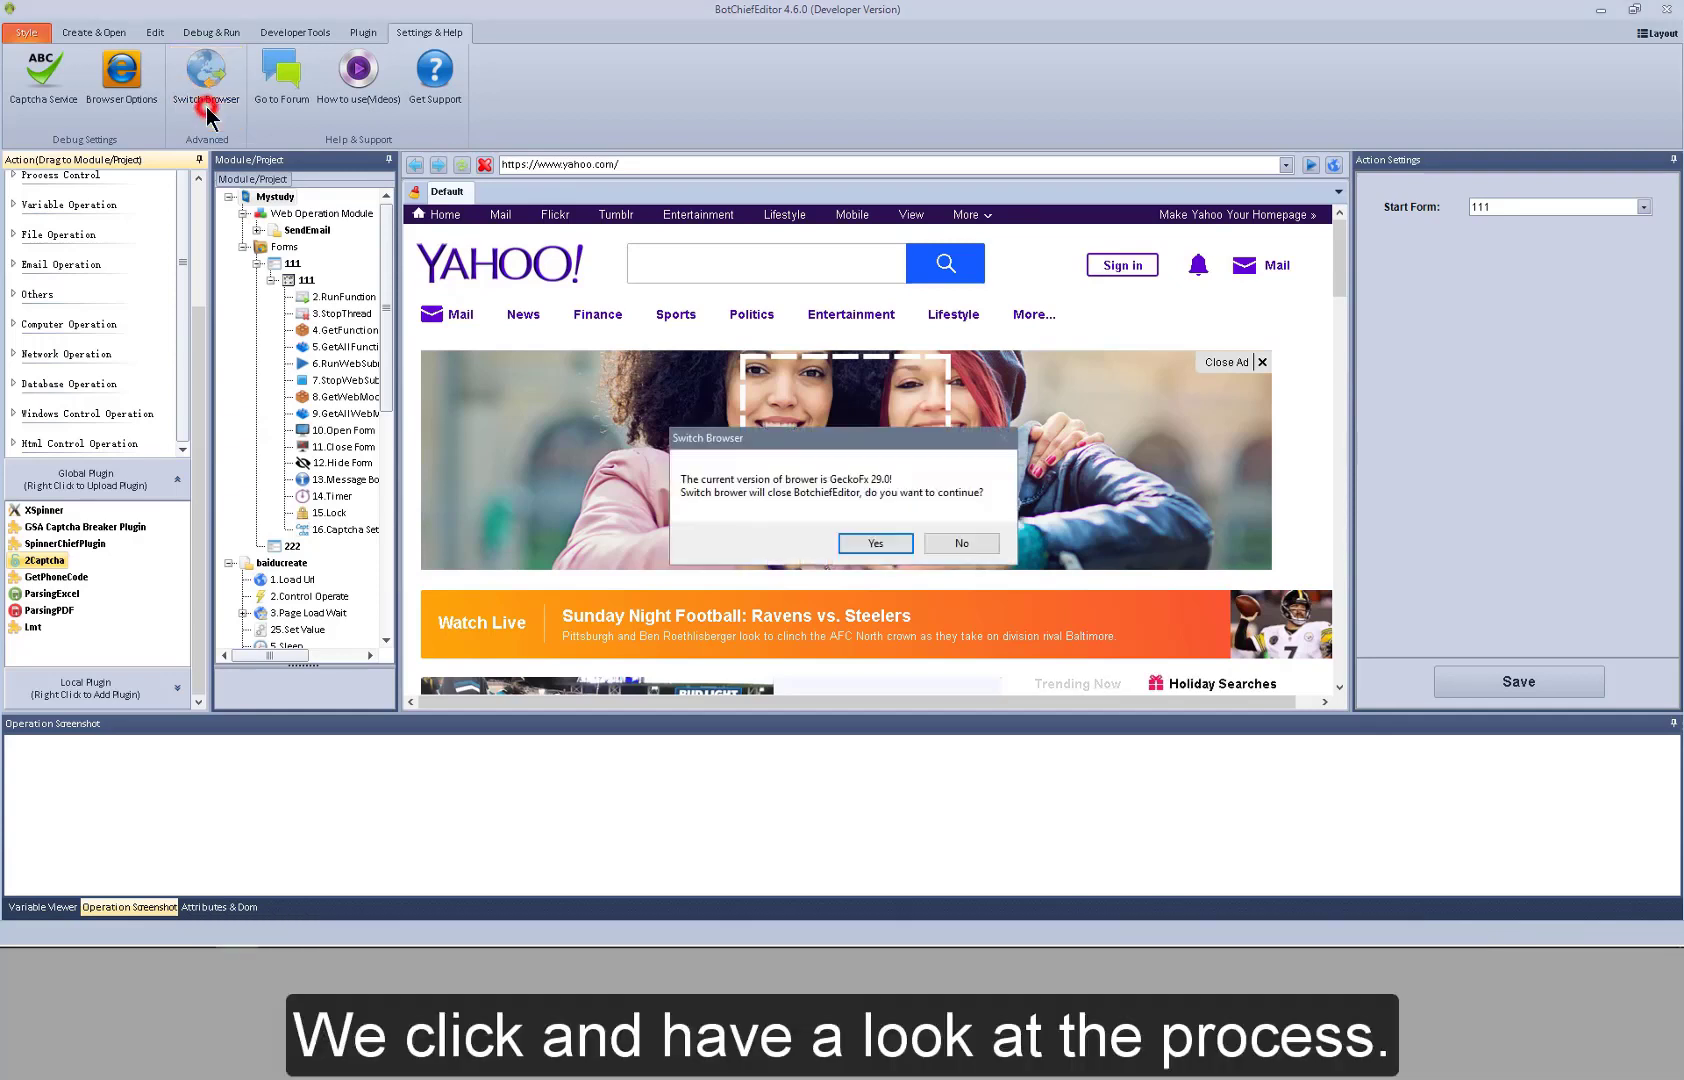
click(866, 547)
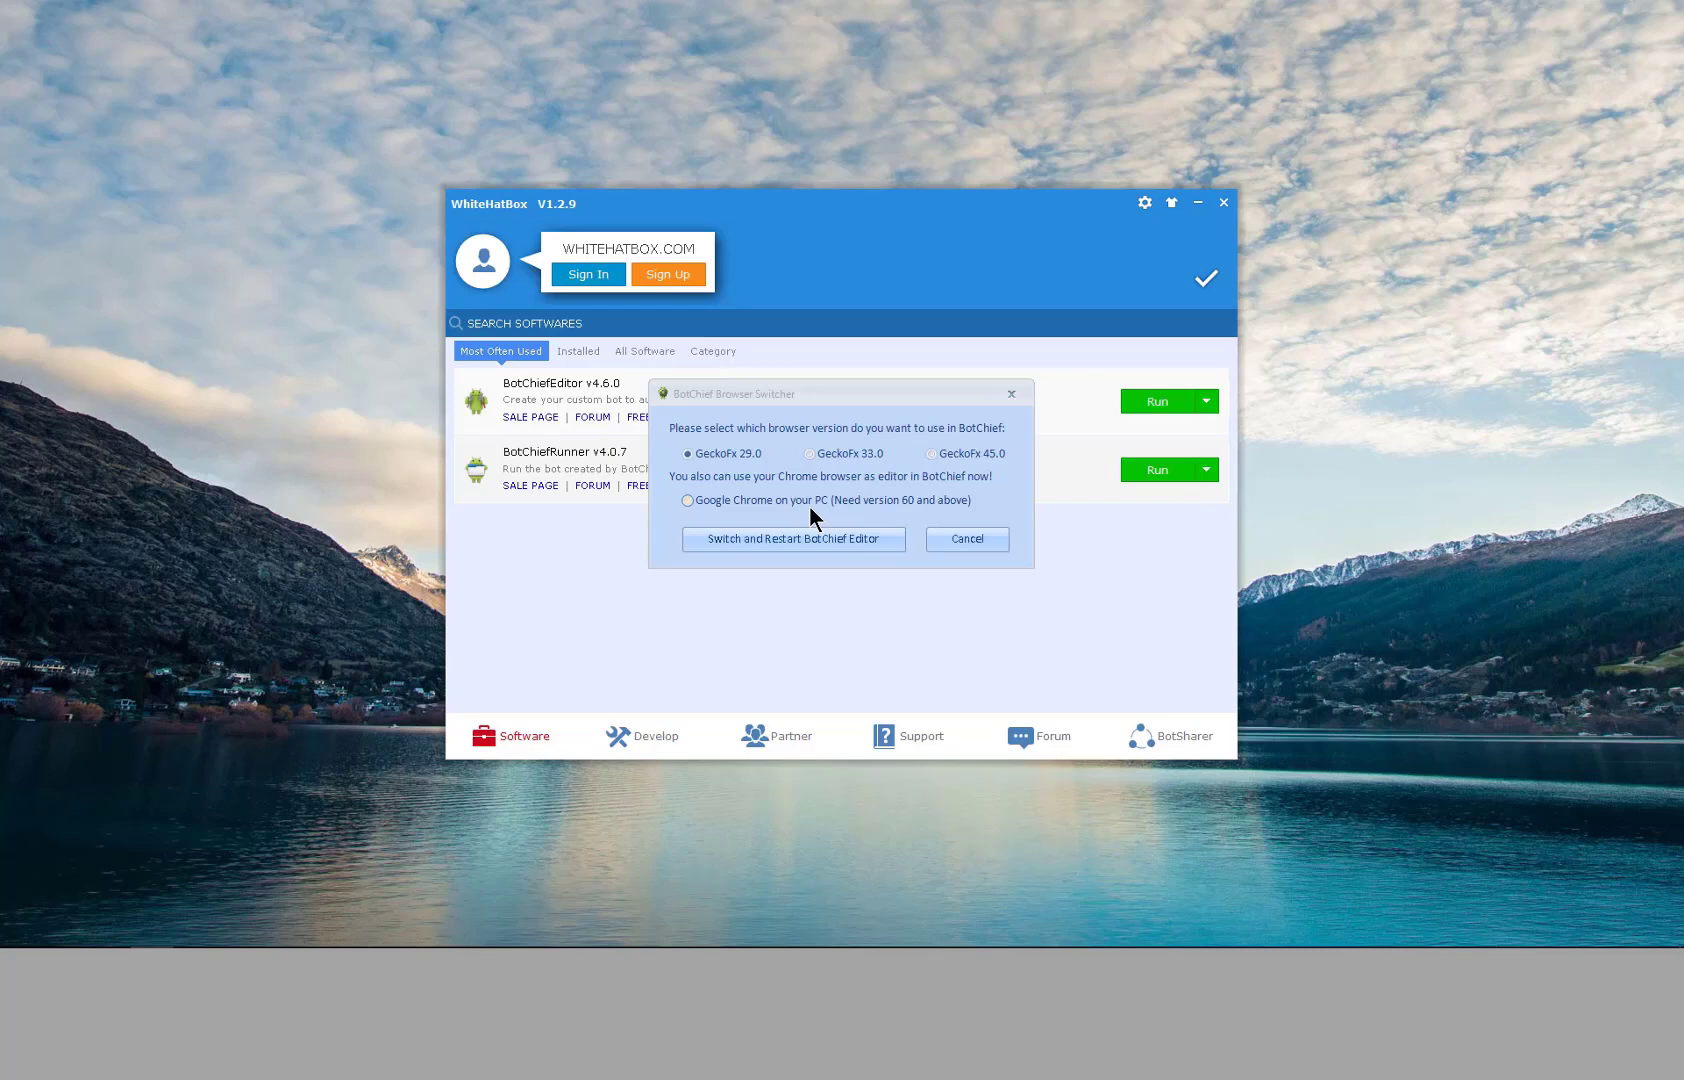
click(830, 538)
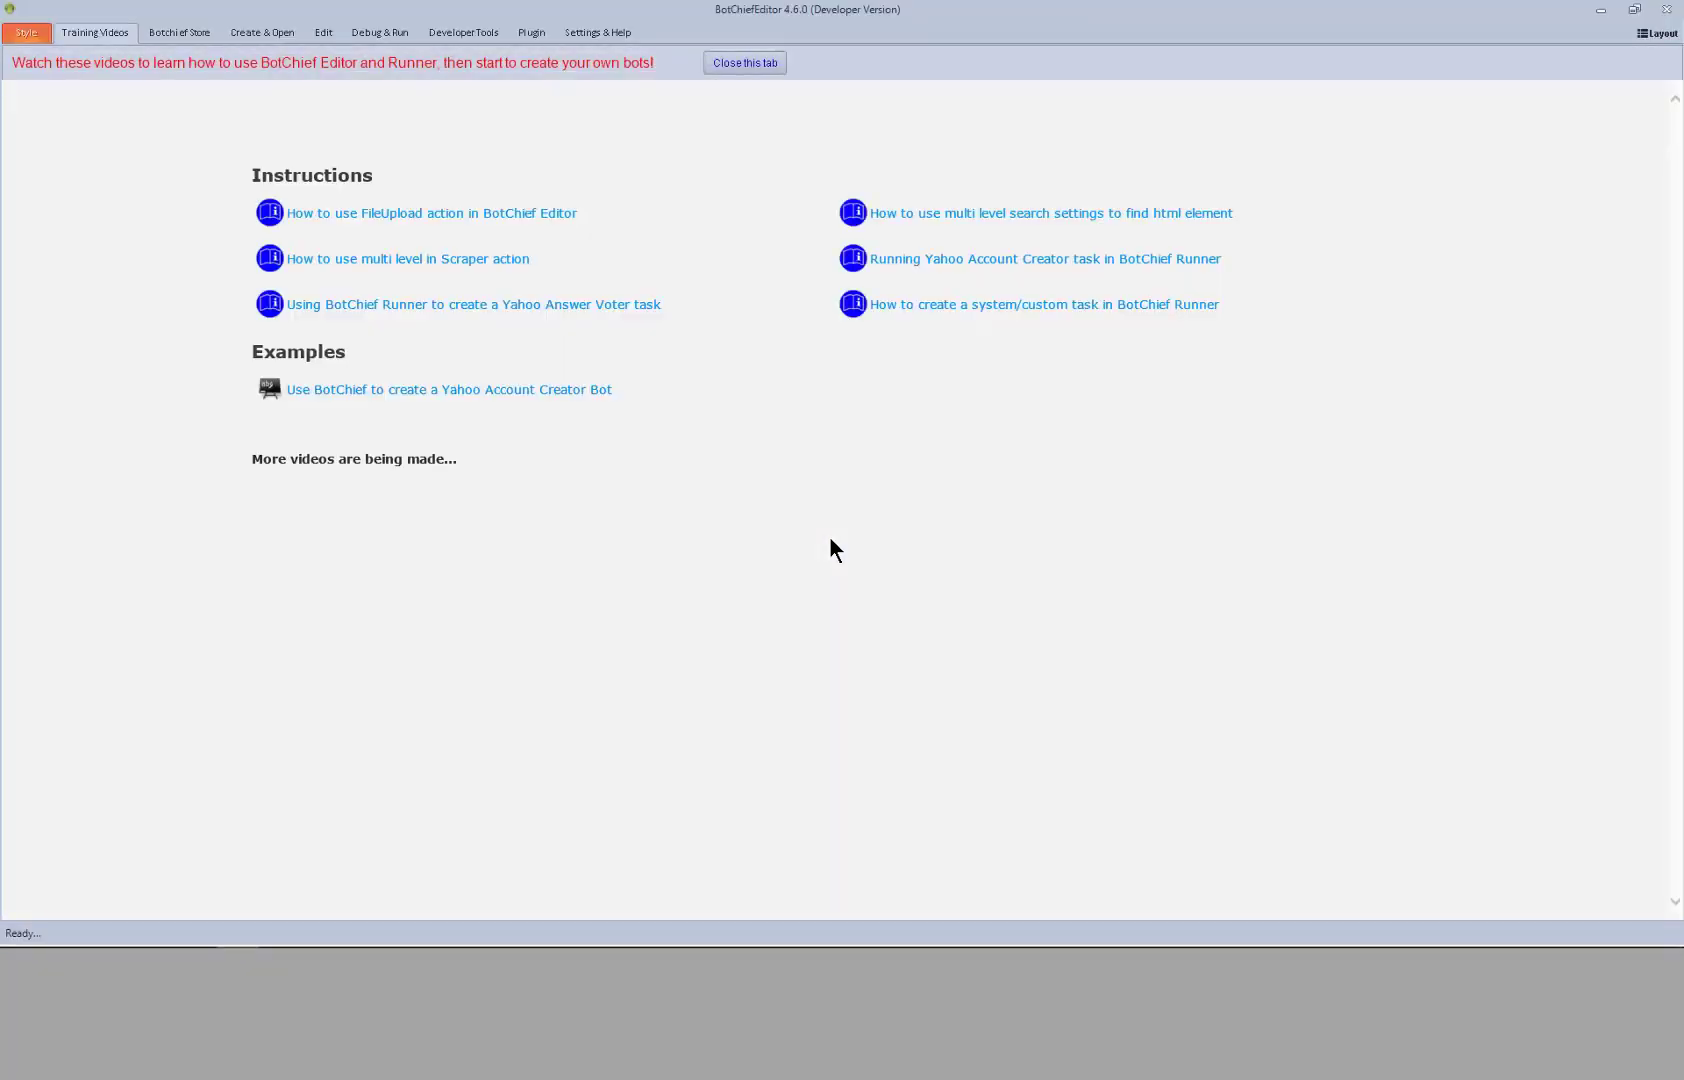
click(589, 32)
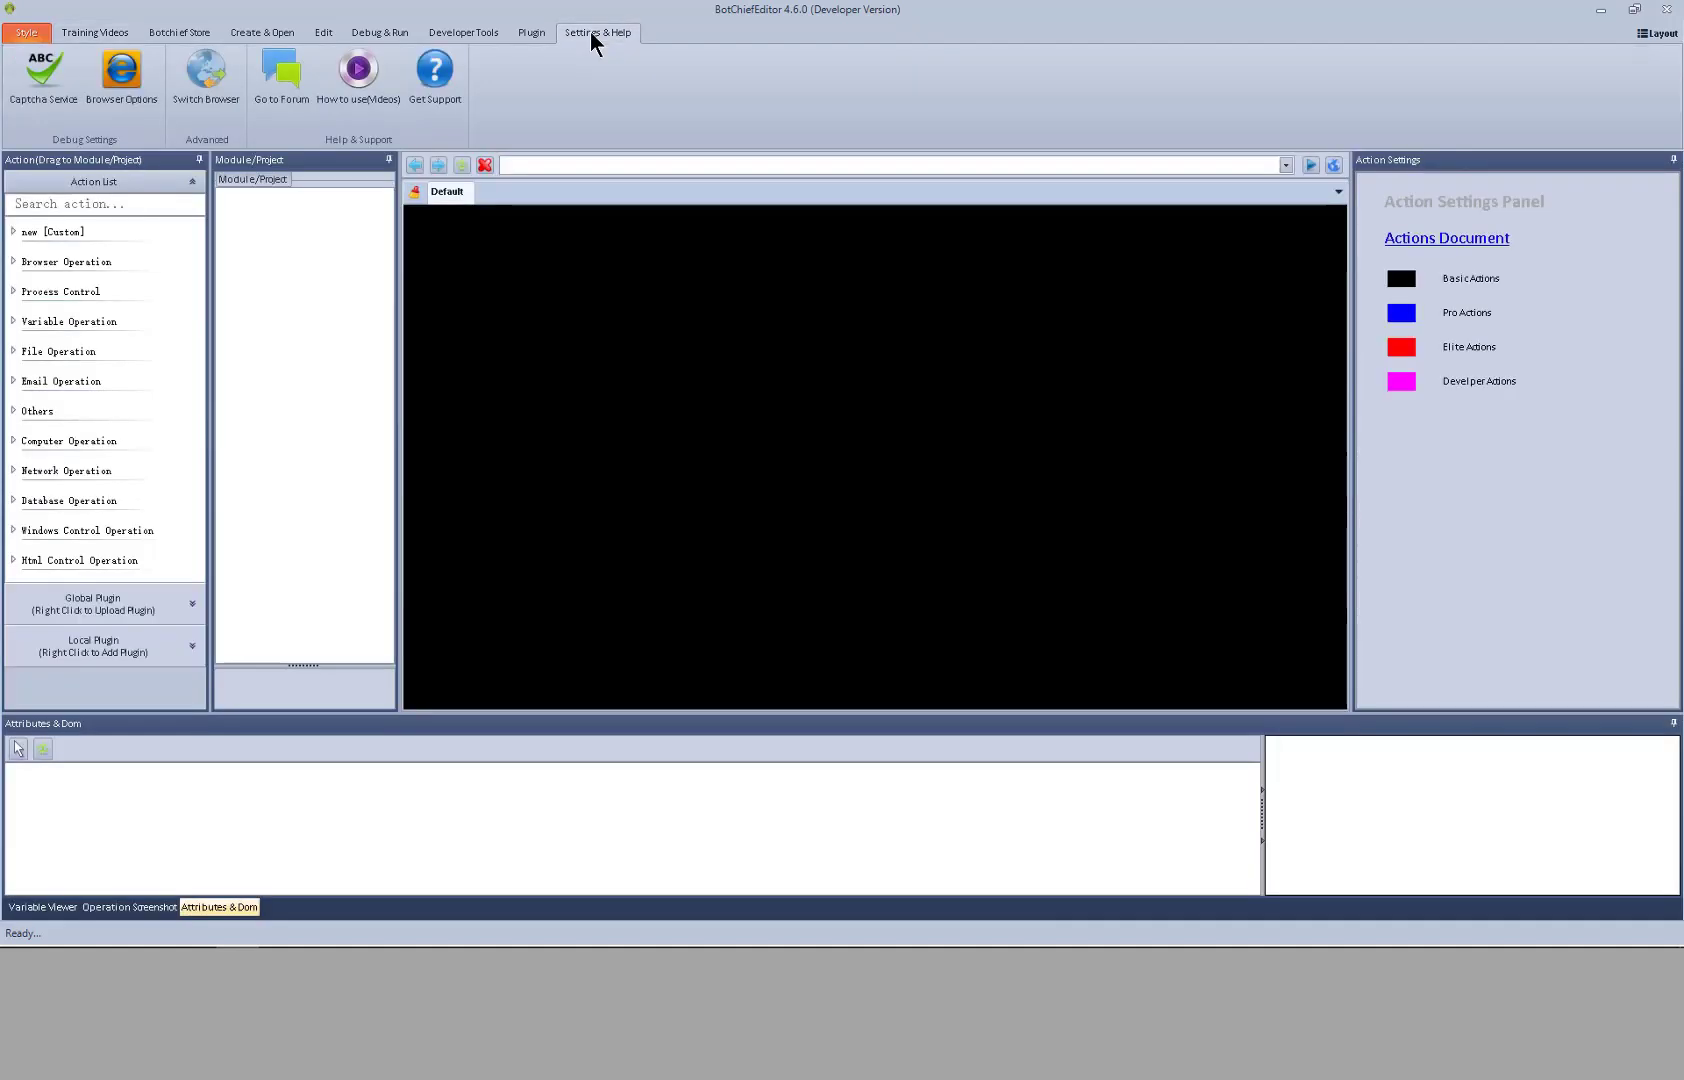